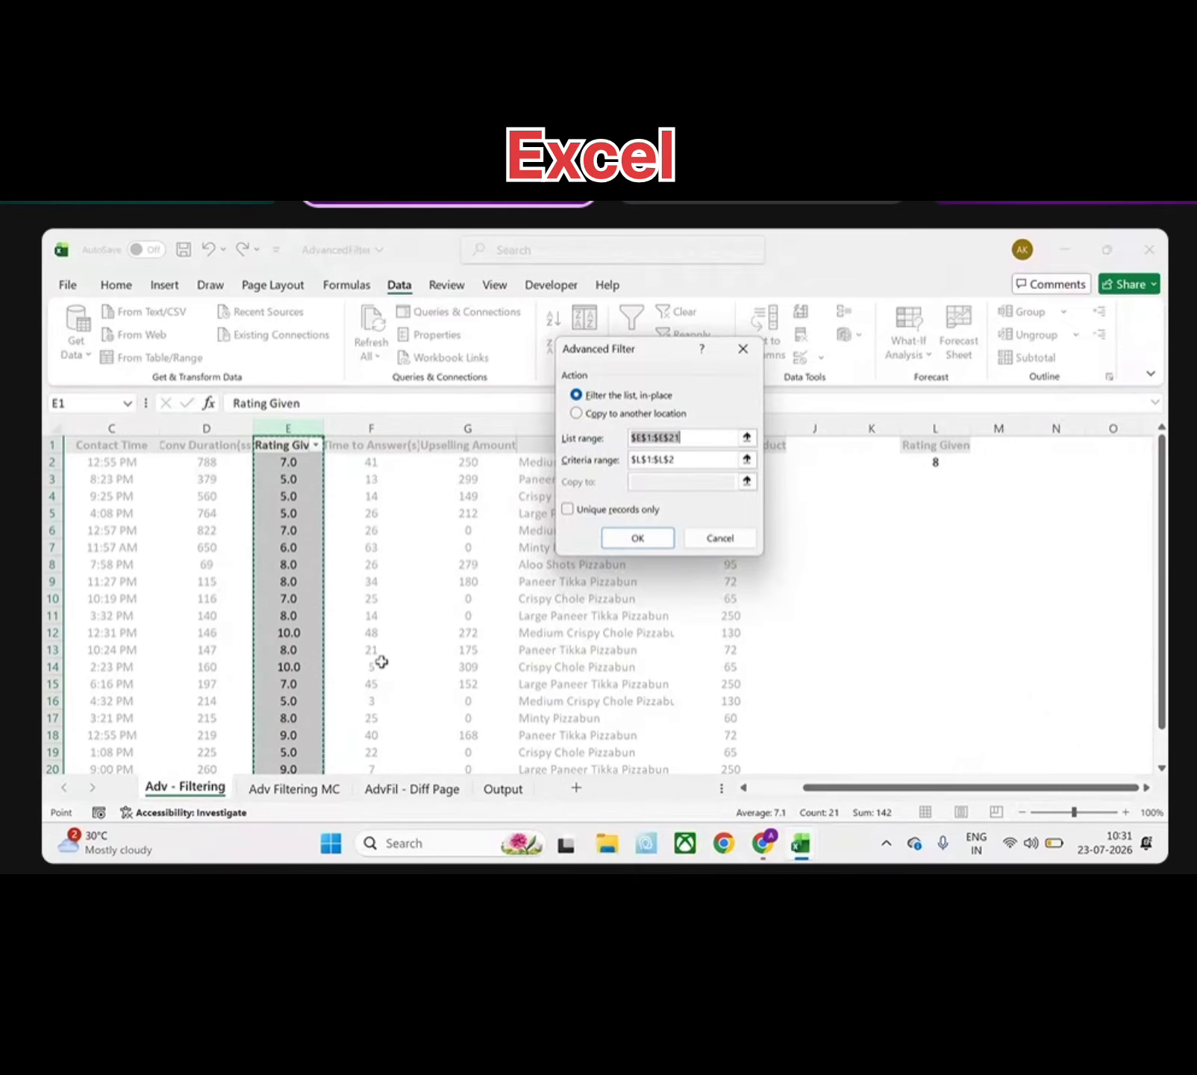
- Filter the Rating Given list E1:E21 in place using L1:L2 as the criteria range, and restore the full list
{"action": "scroll", "coordinate": [382, 657], "scroll_direction": "down", "scroll_amount": 1}
{"action": "scroll", "coordinate": [382, 658], "scroll_direction": "up", "scroll_amount": 1}
{"action": "left_click_drag", "start_coordinate": [683, 458], "coordinate": [639, 454]}
{"action": "key", "text": "BackSpace"}
{"action": "key", "text": "BackSpace"}
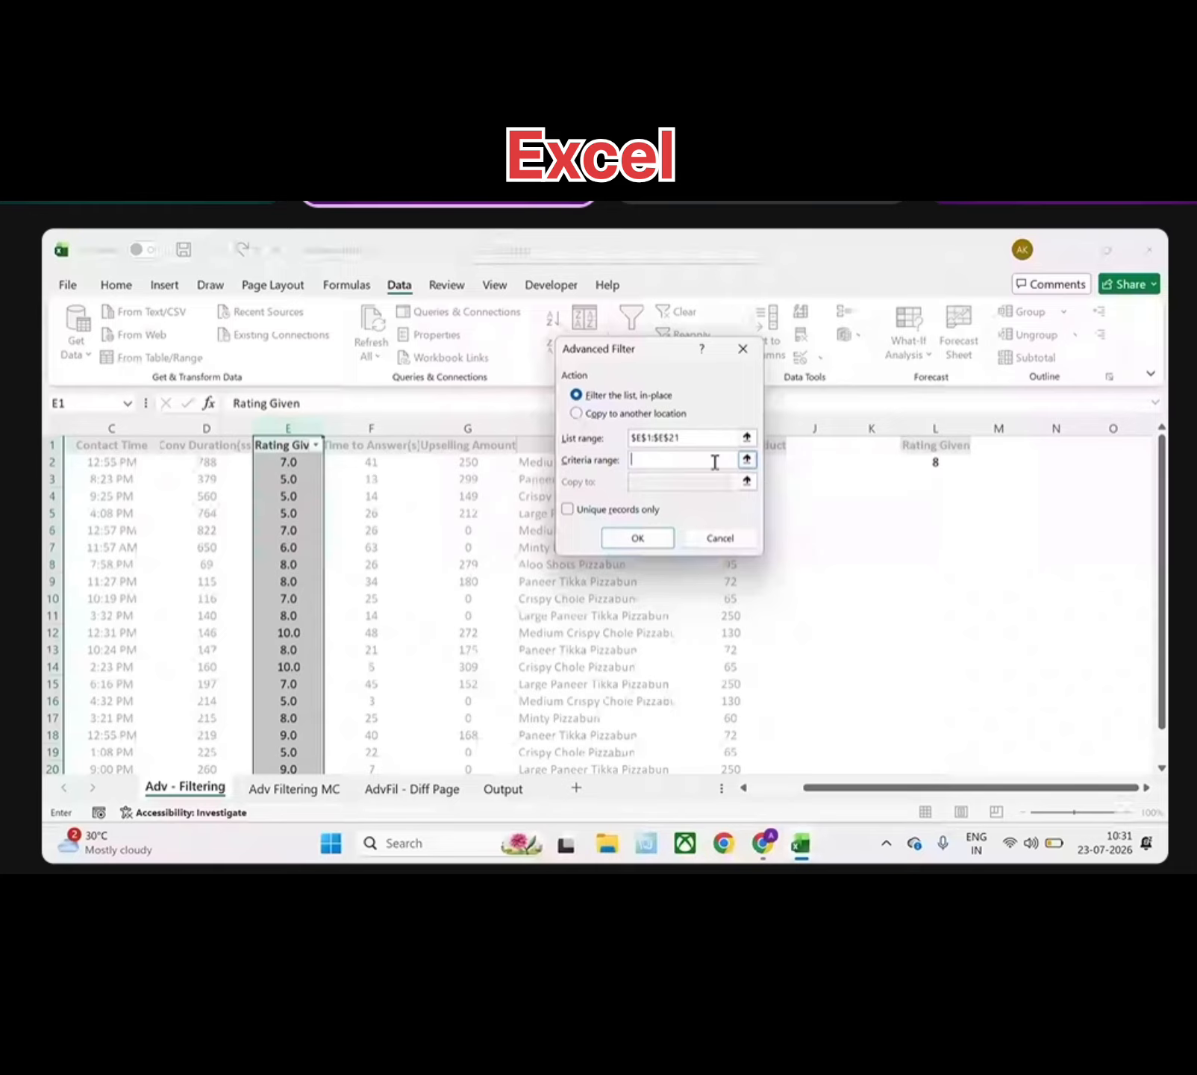
{"action": "left_click_drag", "start_coordinate": [931, 447], "coordinate": [932, 456]}
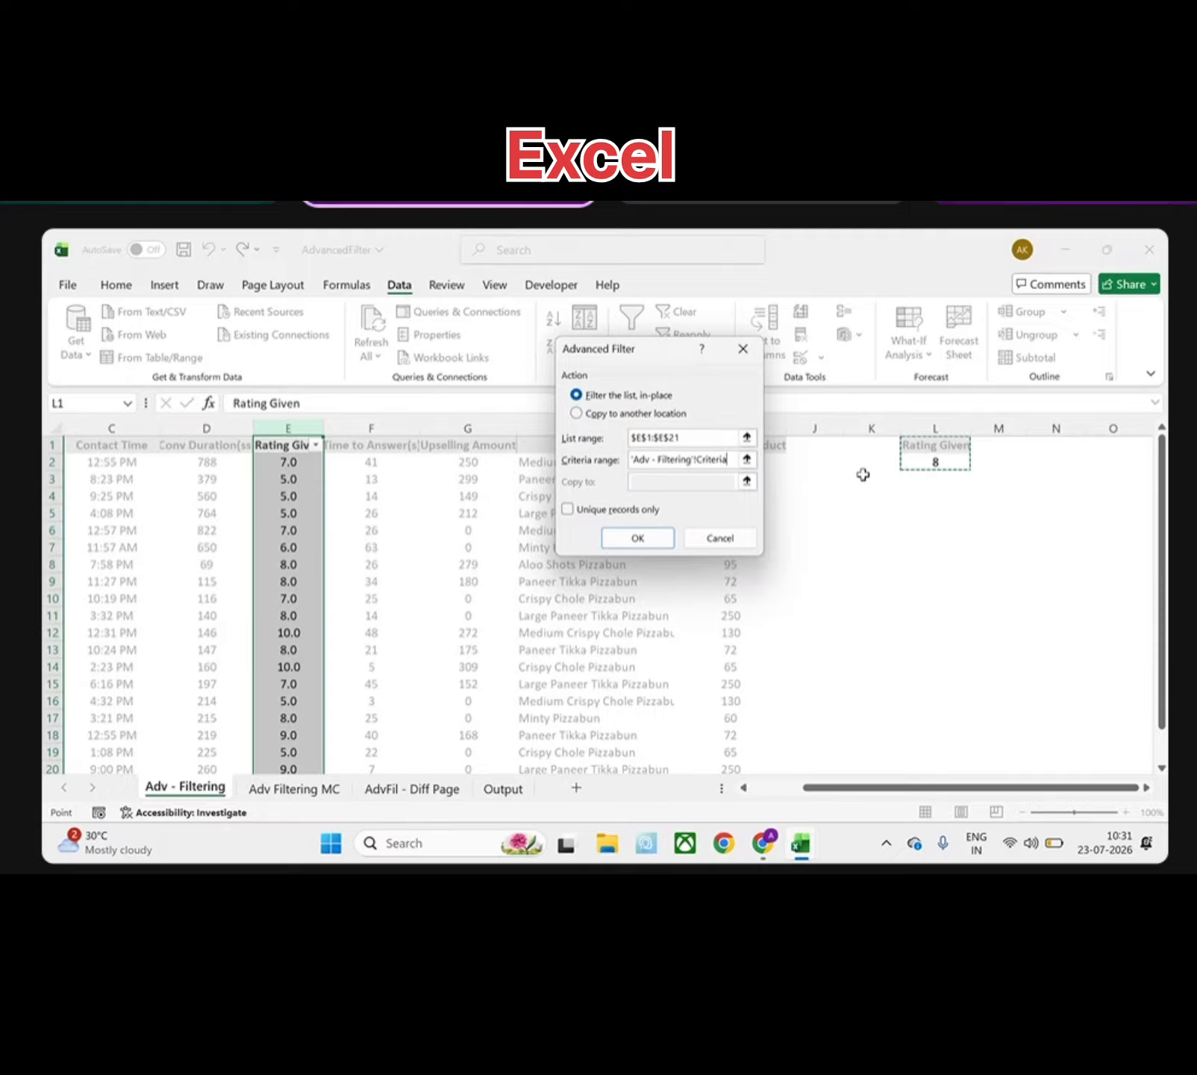
{"action": "left_click", "coordinate": [646, 532]}
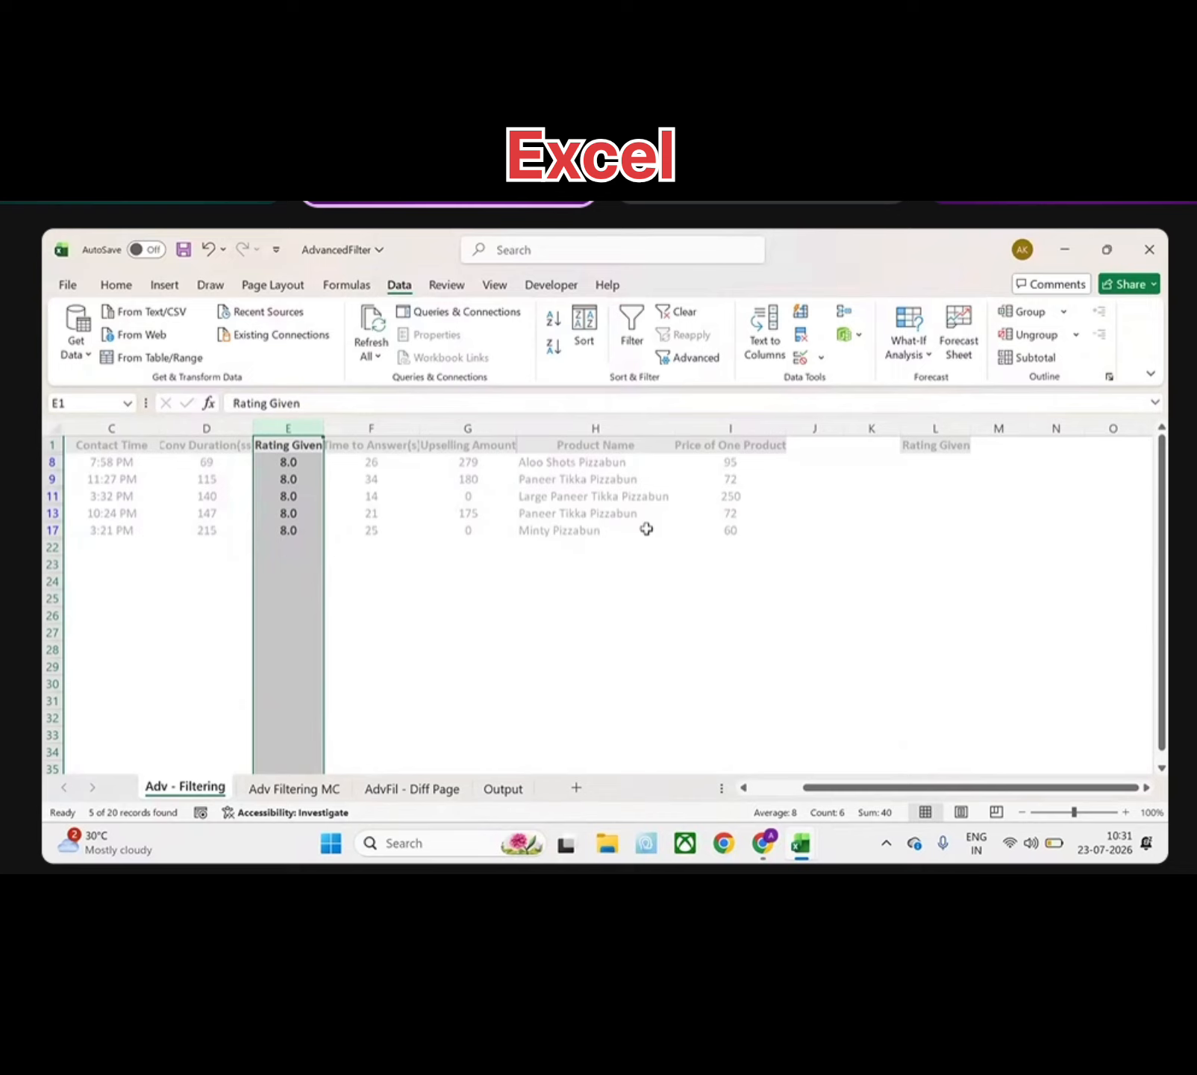
{"action": "key", "text": "ctrl+shift+l"}
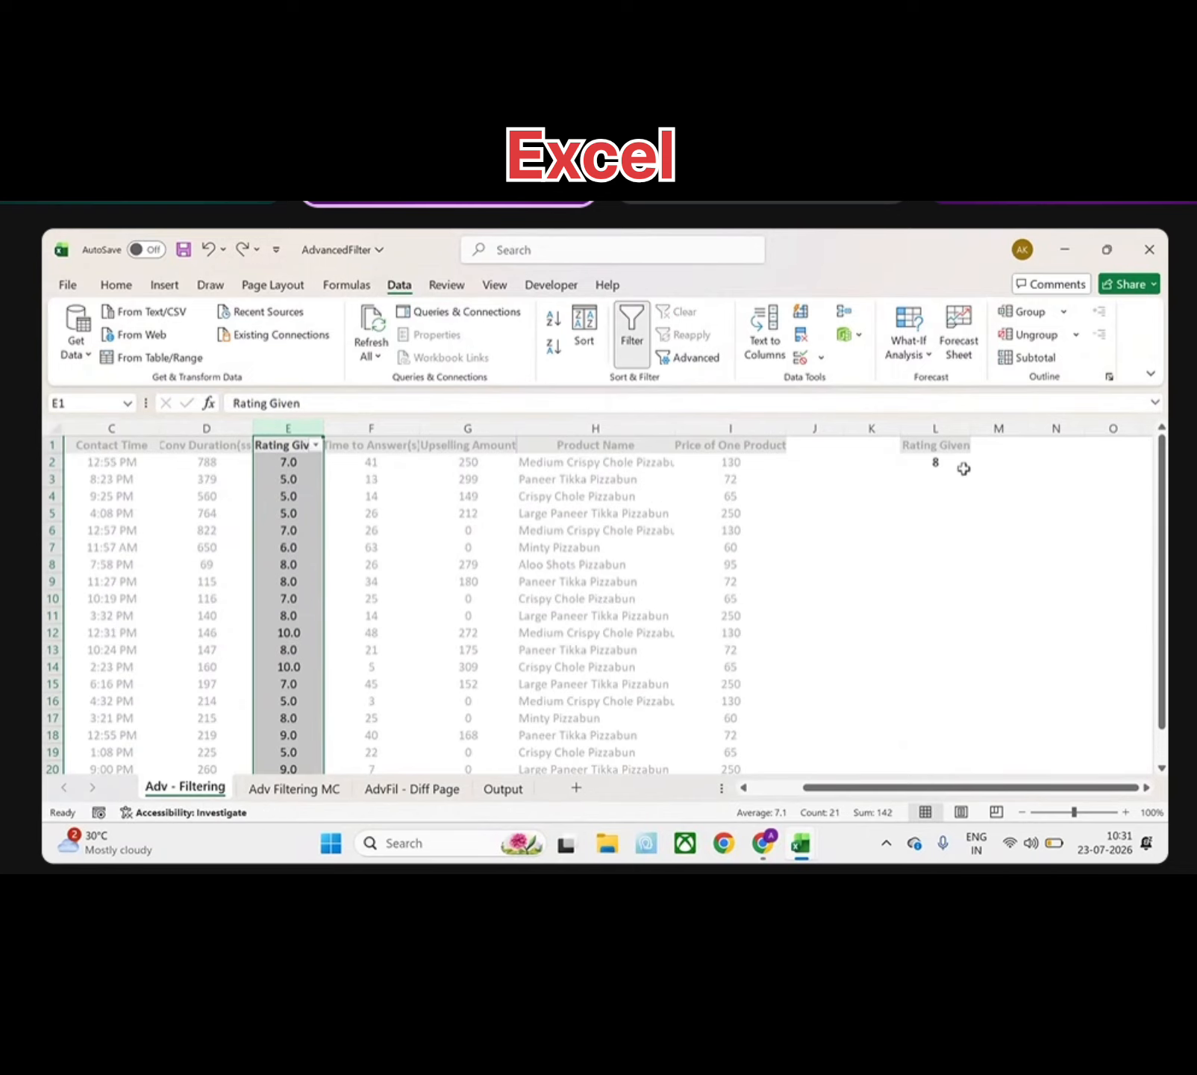
- Shorten the criteria header in L1 to "Rating"
{"action": "left_click", "coordinate": [914, 430]}
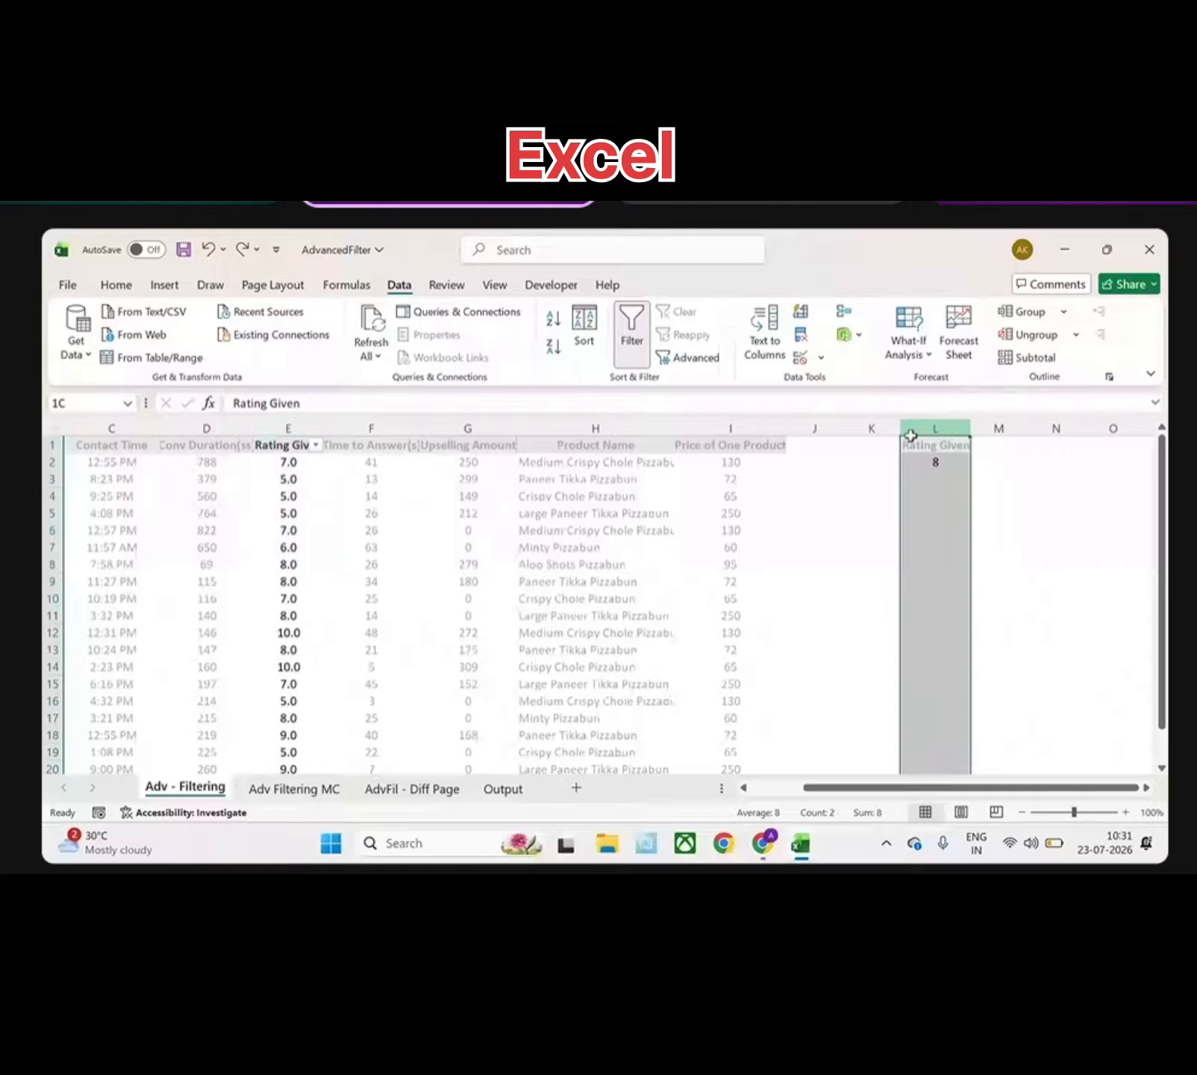
{"action": "left_click", "coordinate": [919, 444]}
{"action": "double_click", "coordinate": [919, 442]}
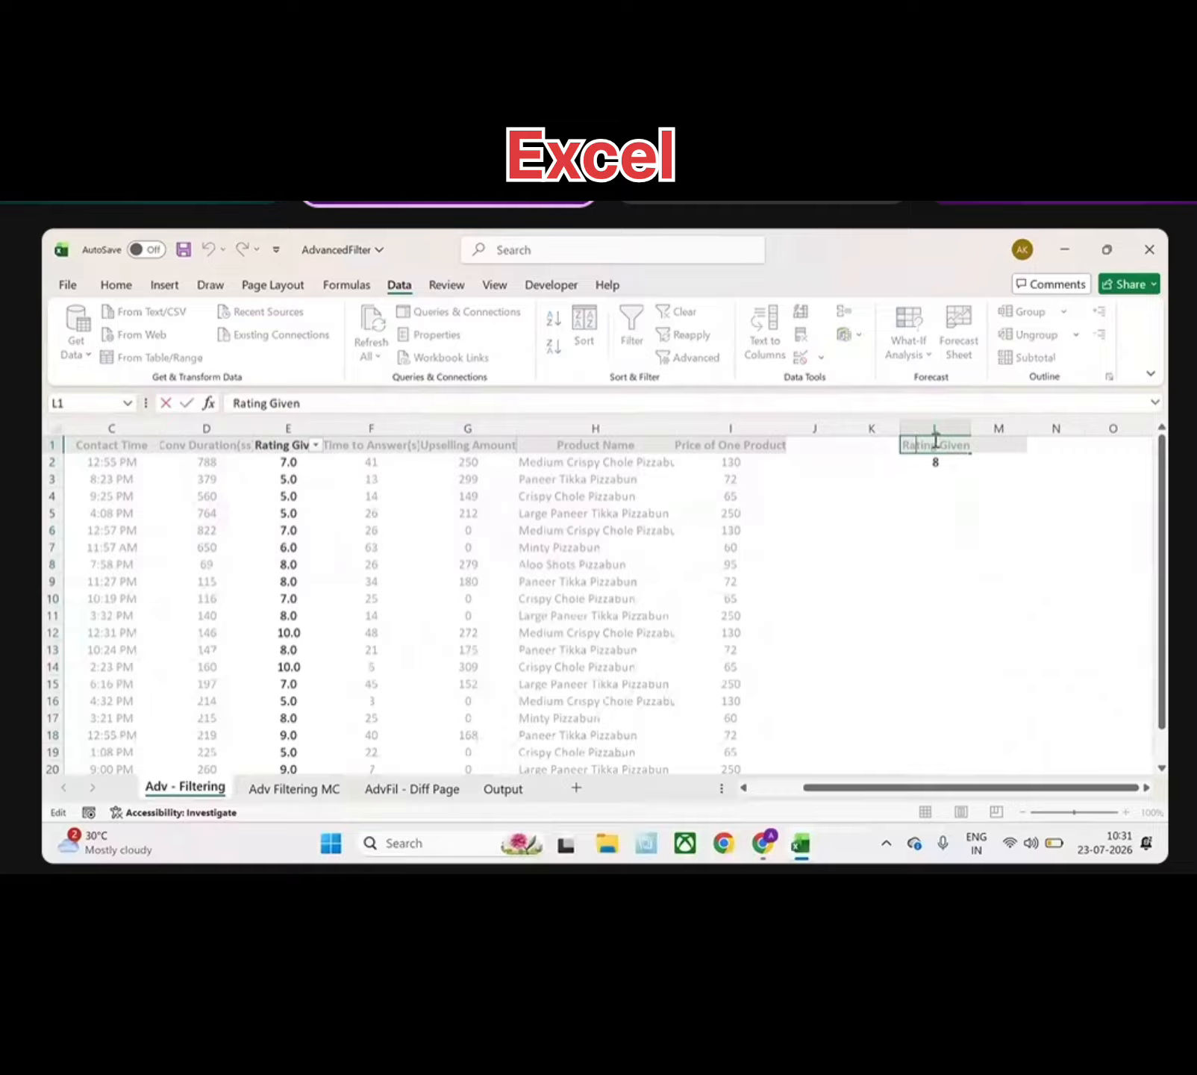
{"action": "left_click", "coordinate": [979, 451]}
{"action": "key", "text": "BackSpace"}
{"action": "key", "text": "BackSpace"}
{"action": "key", "text": "BackSpace"}
{"action": "key", "text": "BackSpace"}
{"action": "key", "text": "BackSpace"}
{"action": "key", "text": "BackSpace"}
{"action": "key", "text": "Return"}
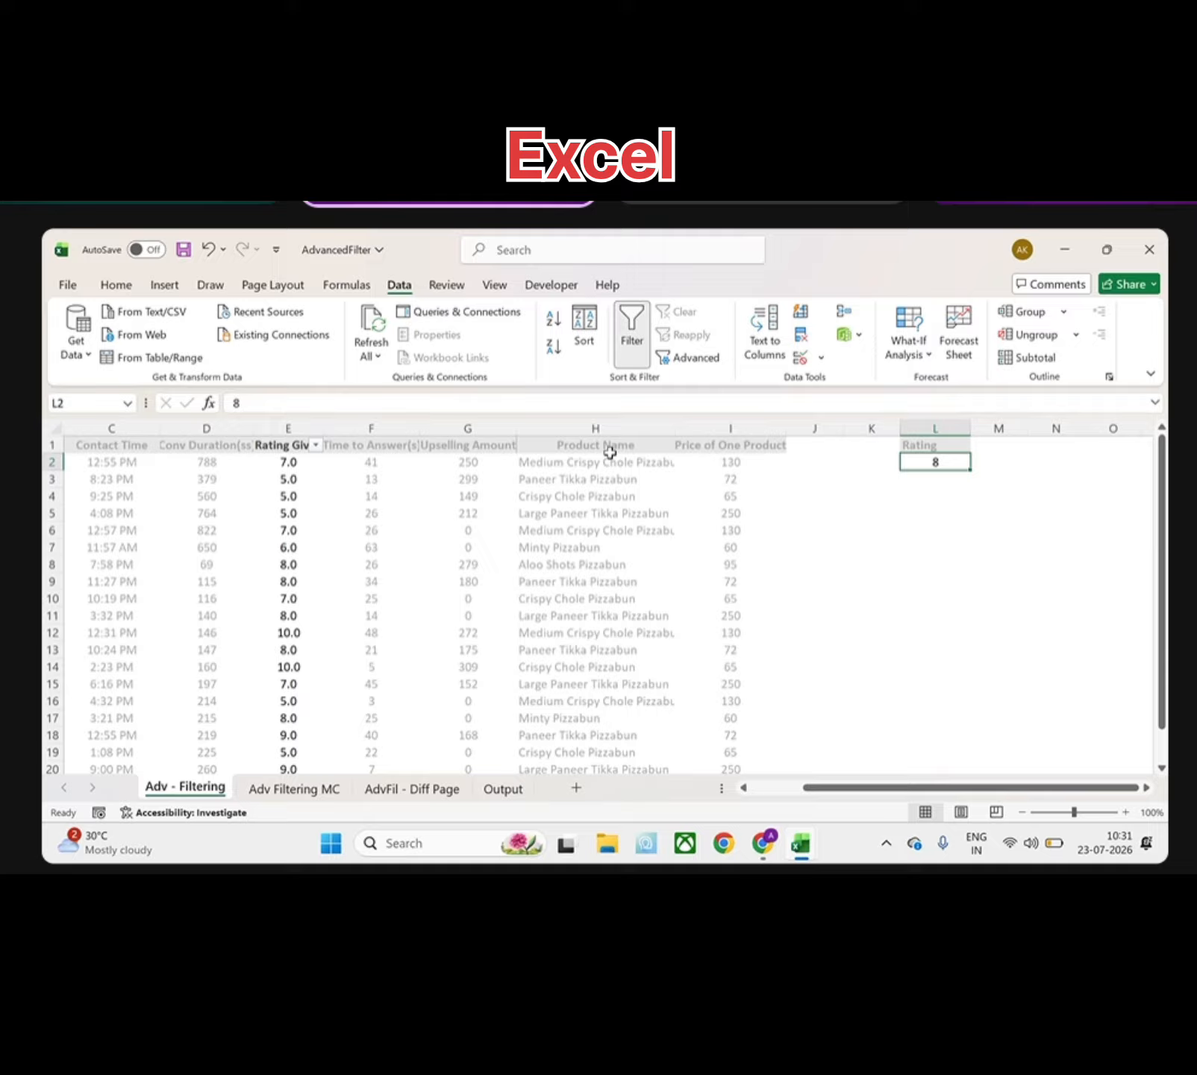
- Try an in-place advanced filter on the Rating Given column with criteria L1:L2, and undo the header change in L1
{"action": "left_click", "coordinate": [280, 442]}
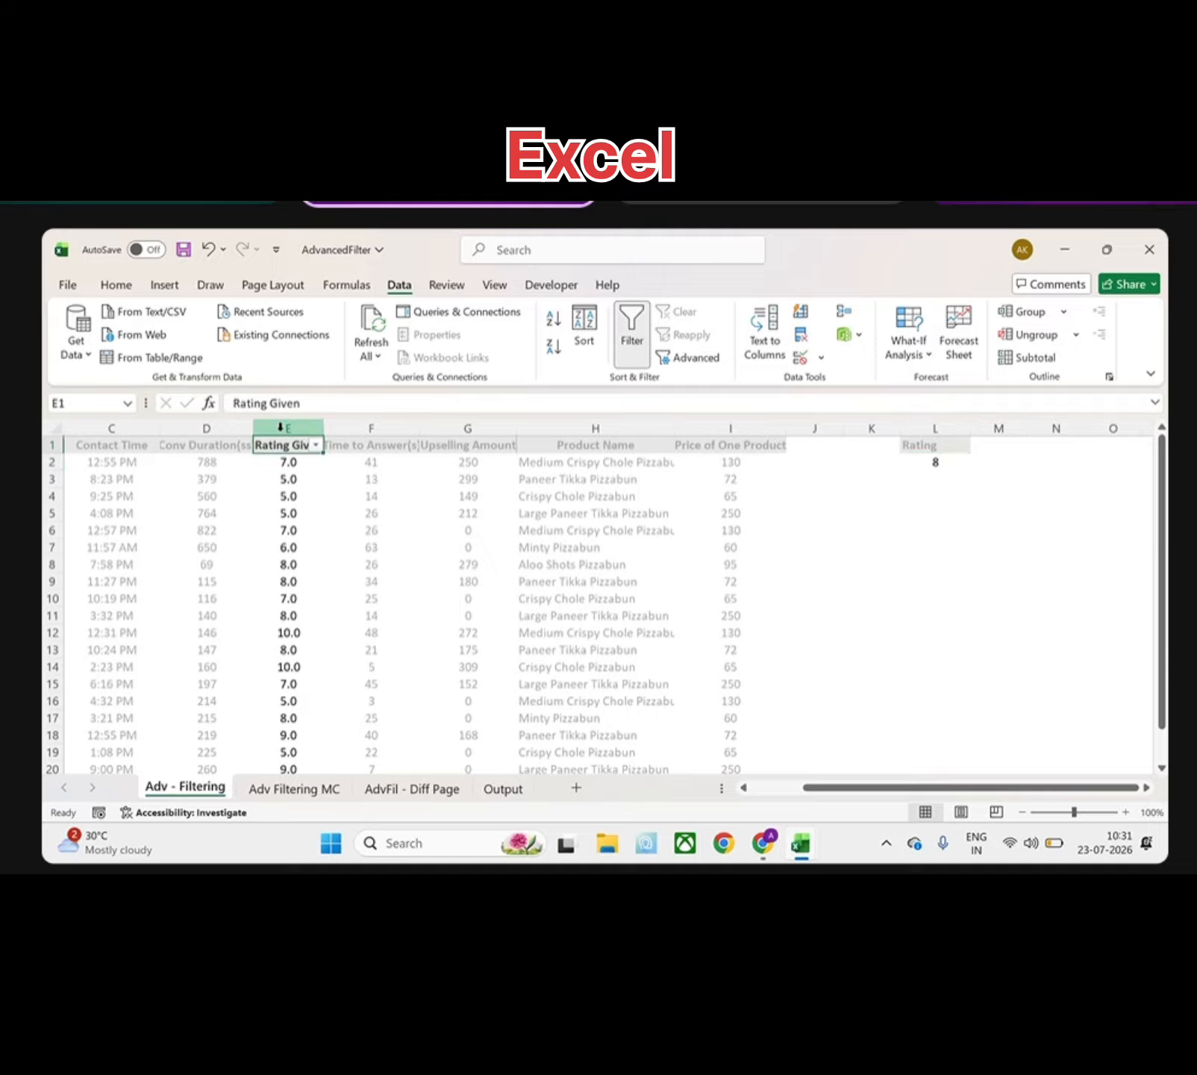
{"action": "left_click", "coordinate": [281, 429]}
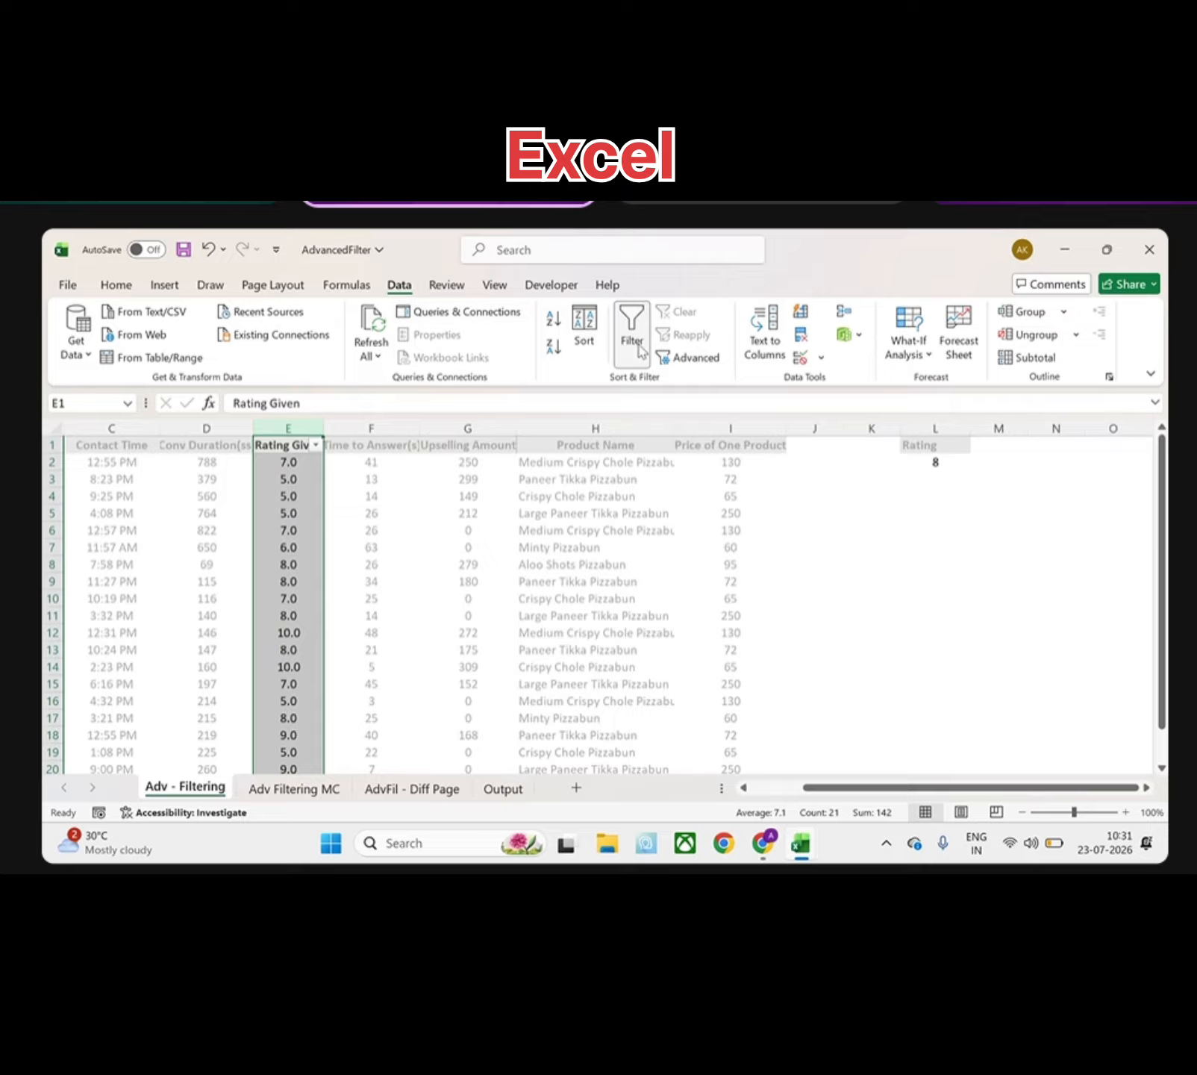
{"action": "left_click", "coordinate": [686, 357]}
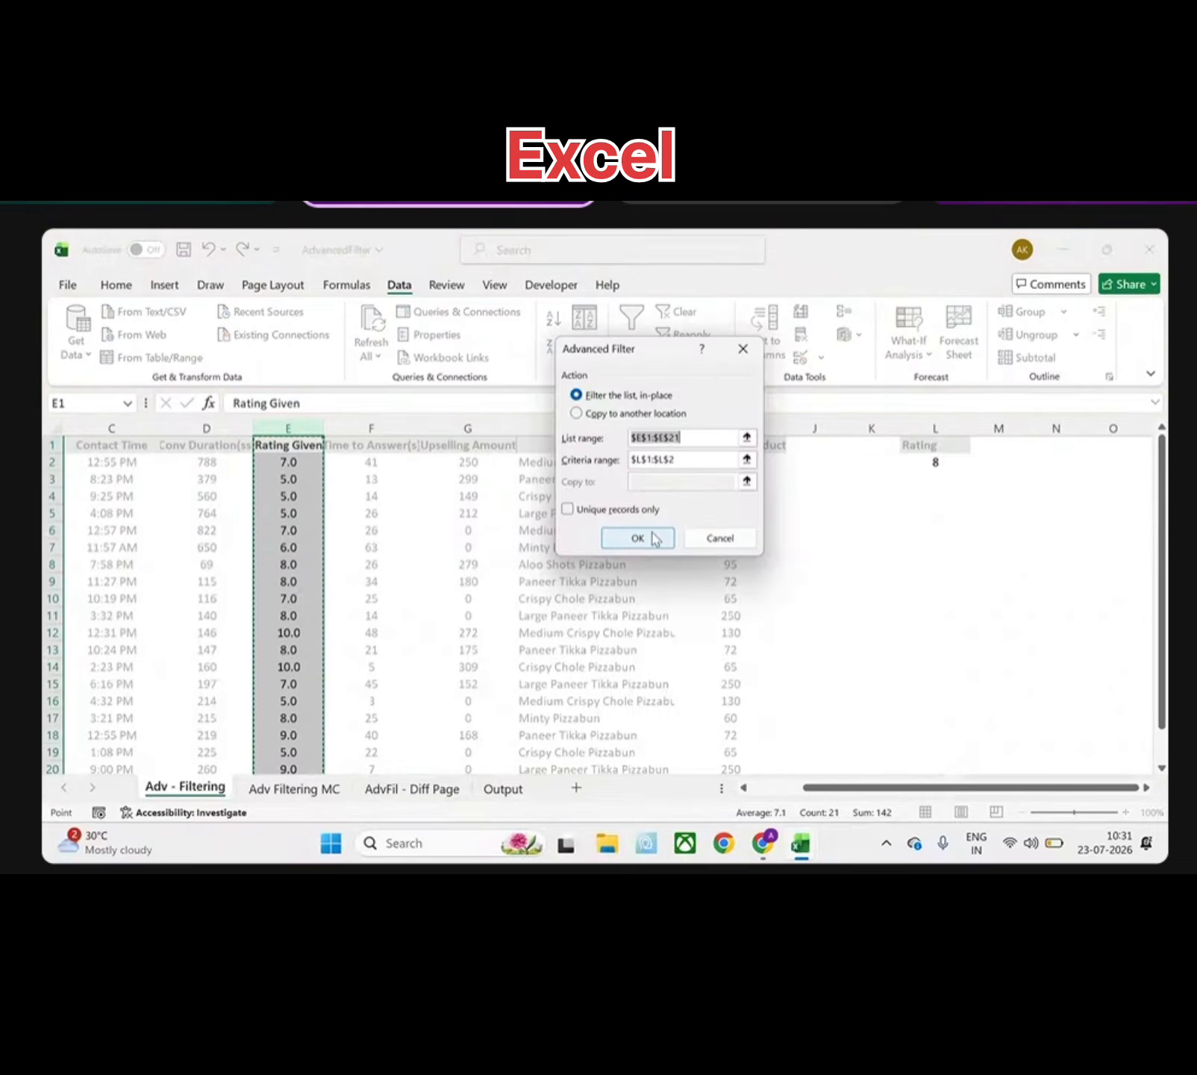
{"action": "left_click", "coordinate": [650, 531]}
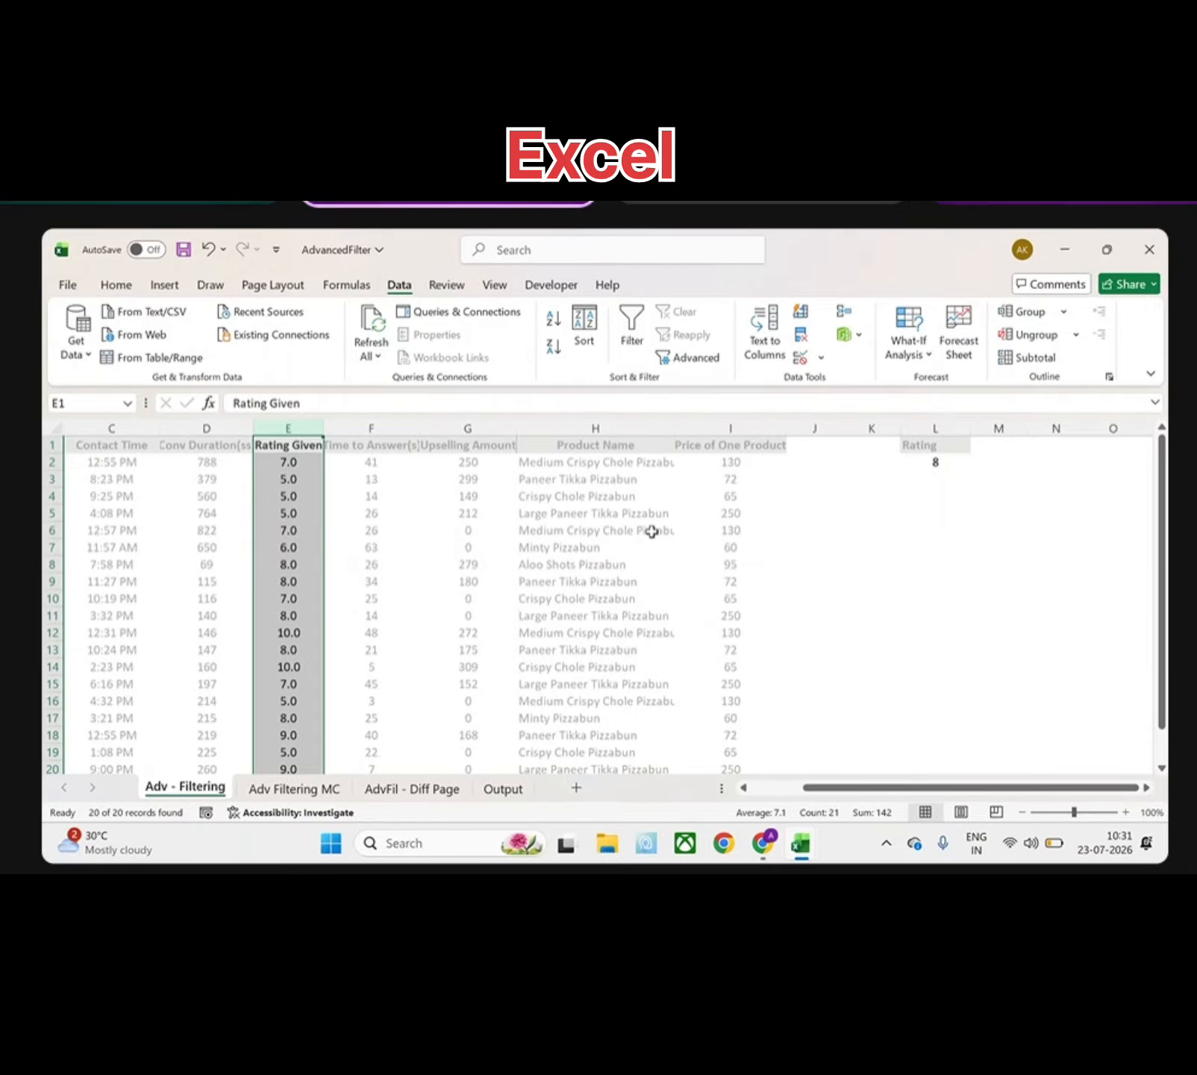
{"action": "key", "text": "ctrl+shift+l"}
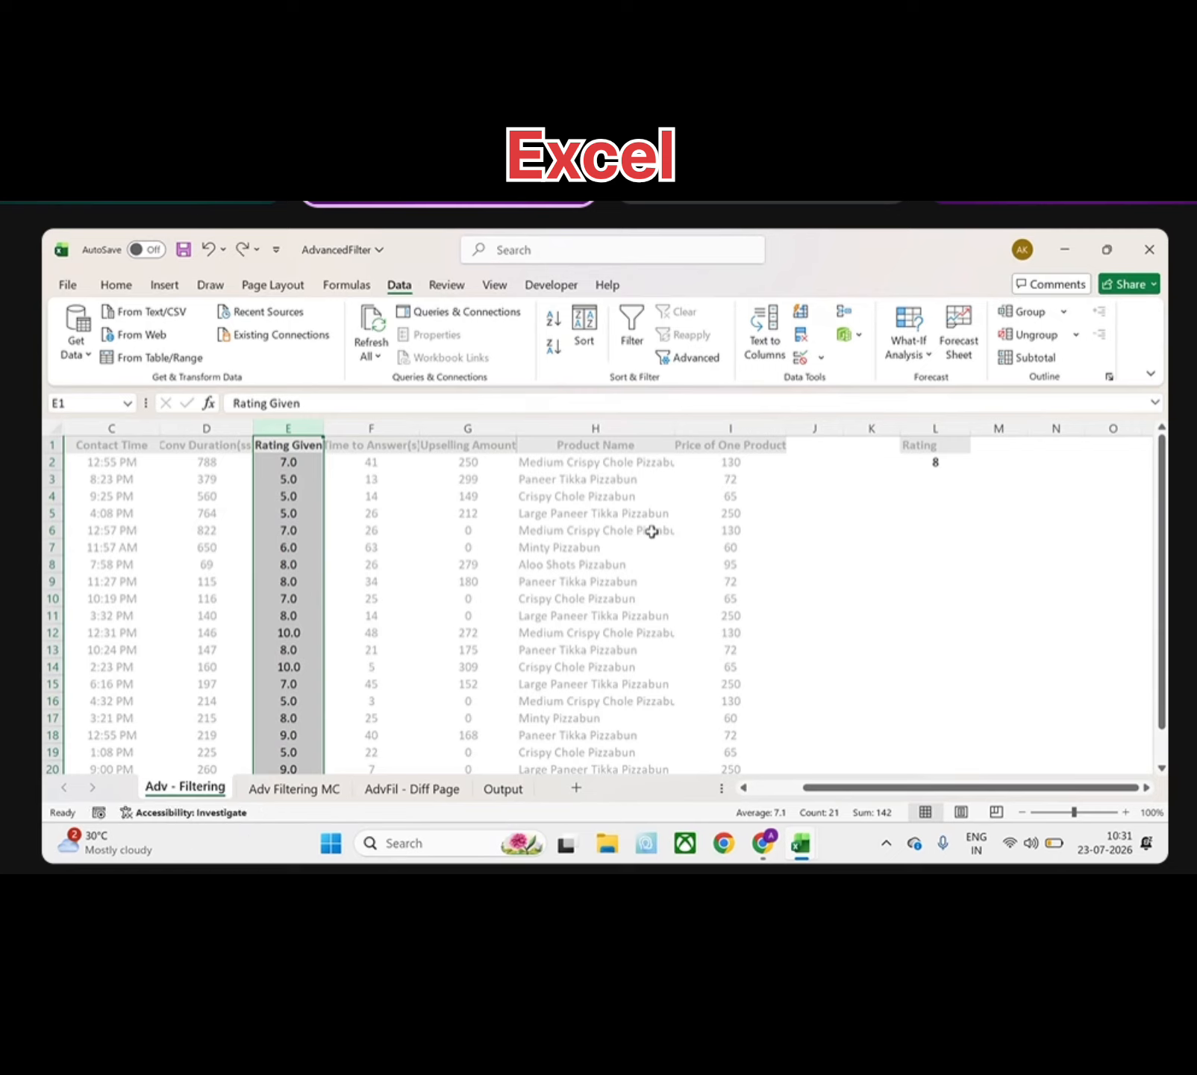
{"action": "key", "text": "ctrl+z"}
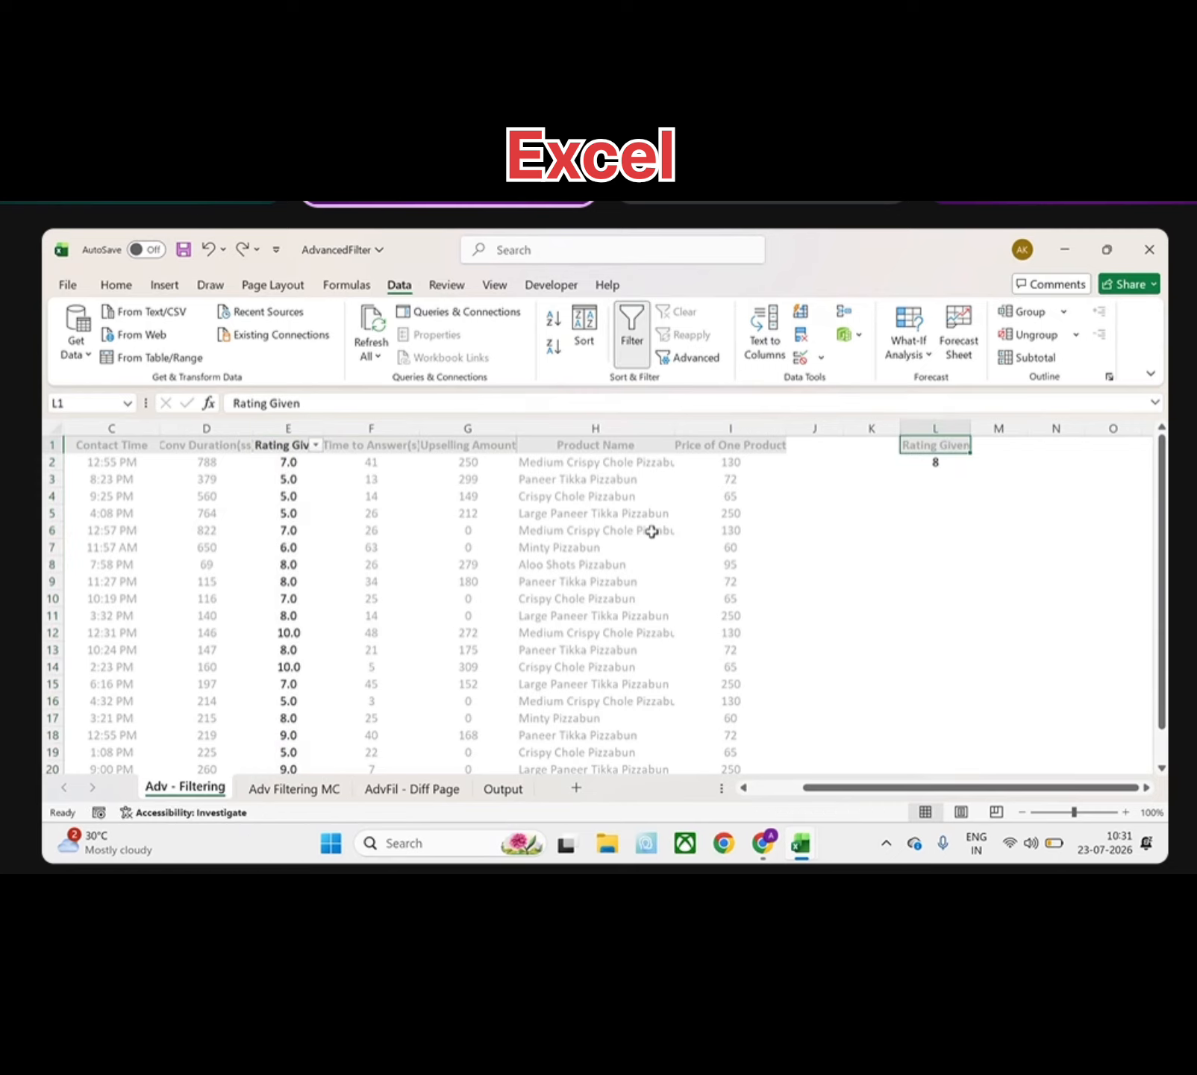
- Enter the criteria >=6 in L2 and <=9 in L3 under the Rating Given criteria header
{"action": "left_click", "coordinate": [936, 464]}
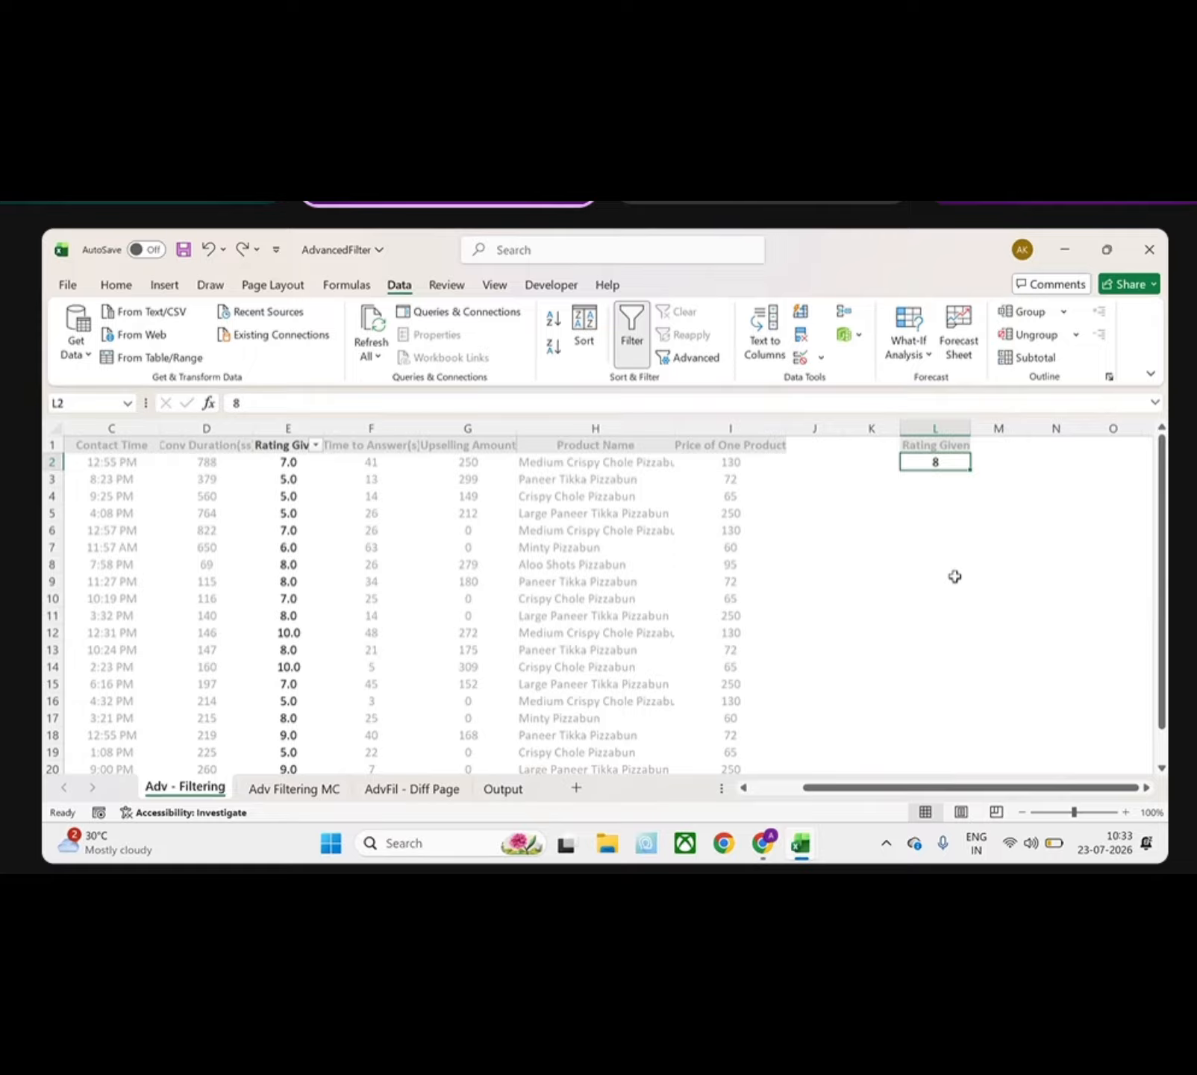
{"action": "double_click", "coordinate": [951, 460]}
{"action": "key", "text": "BackSpace"}
{"action": "type", "text": ">=6"}
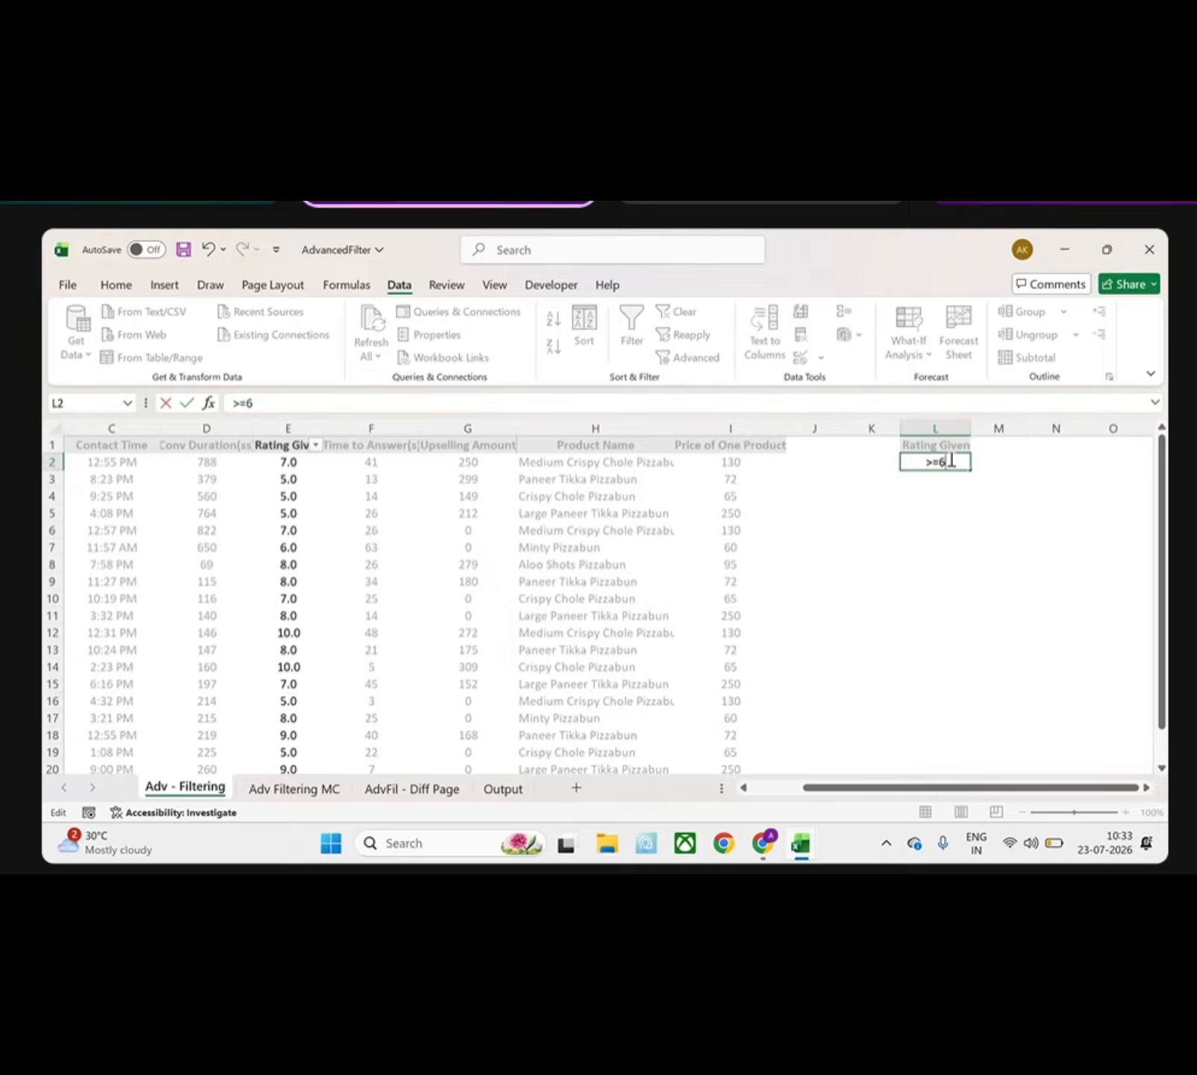
{"action": "key", "text": "Return"}
{"action": "type", "text": "<=9"}
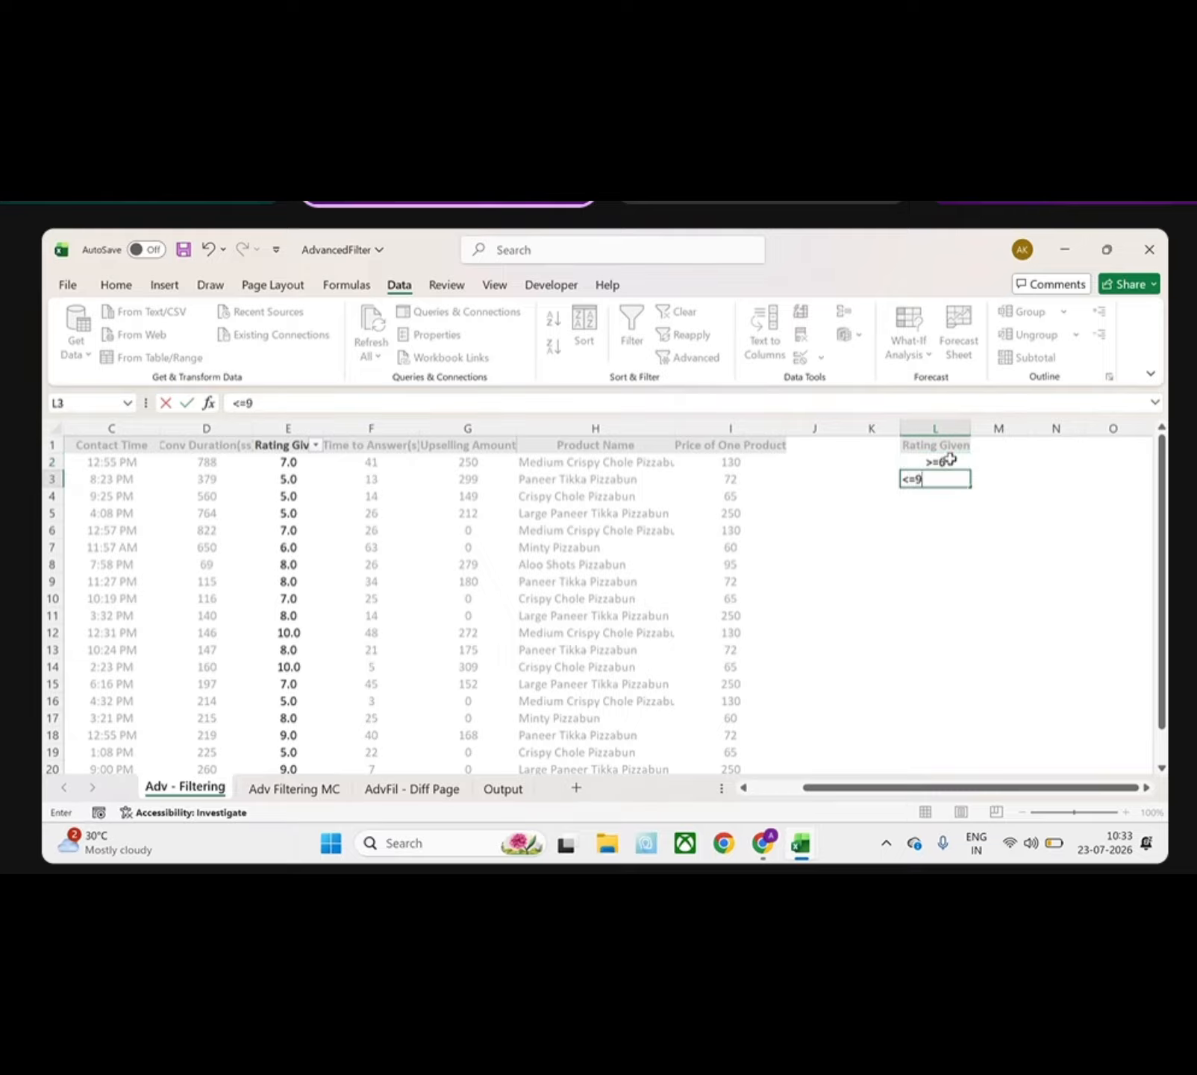
{"action": "key", "text": "Return"}
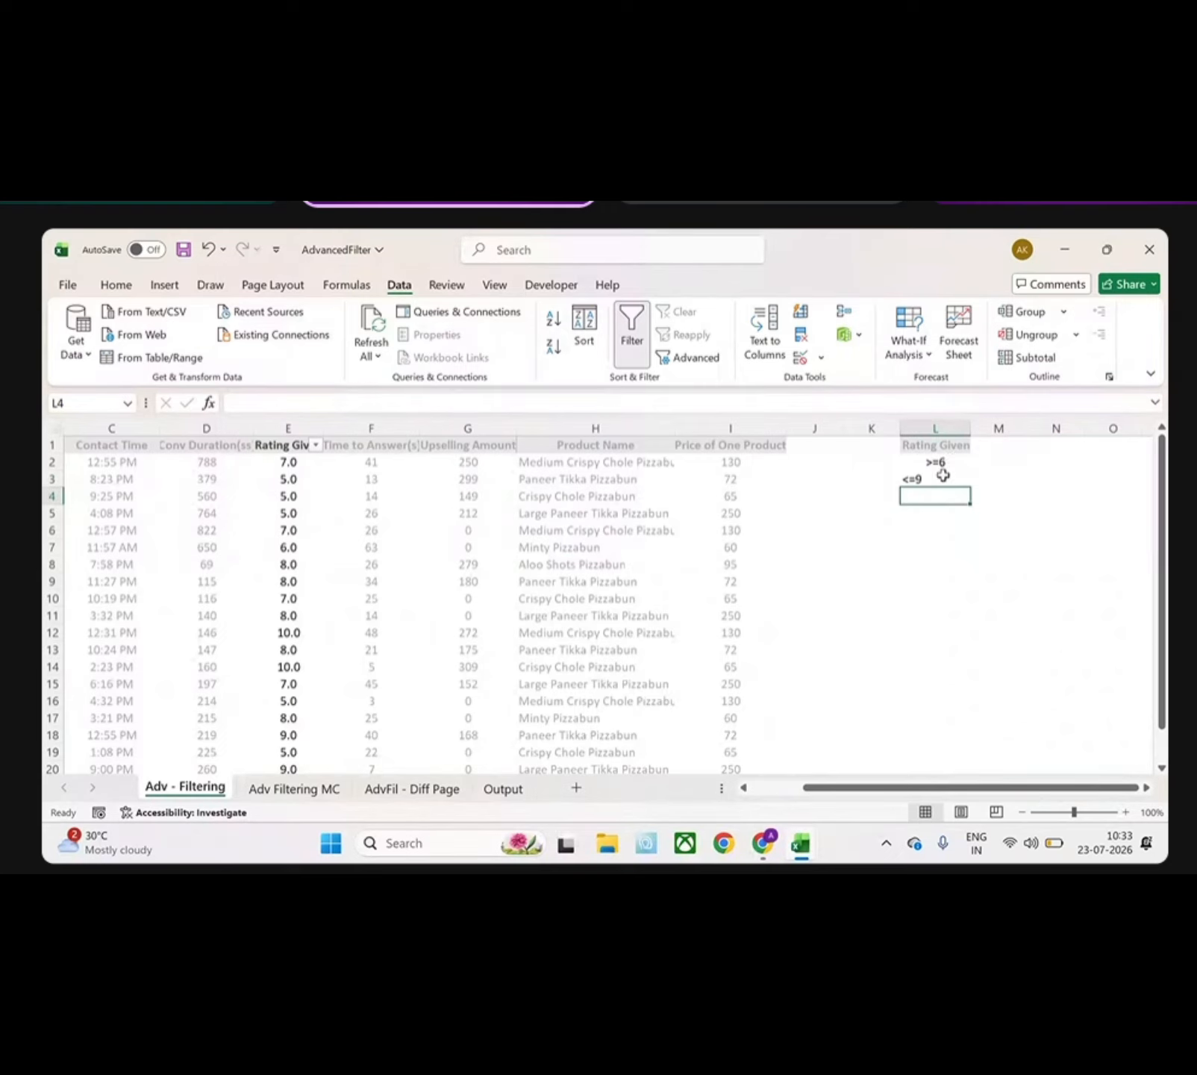
{"action": "left_click", "coordinate": [923, 462]}
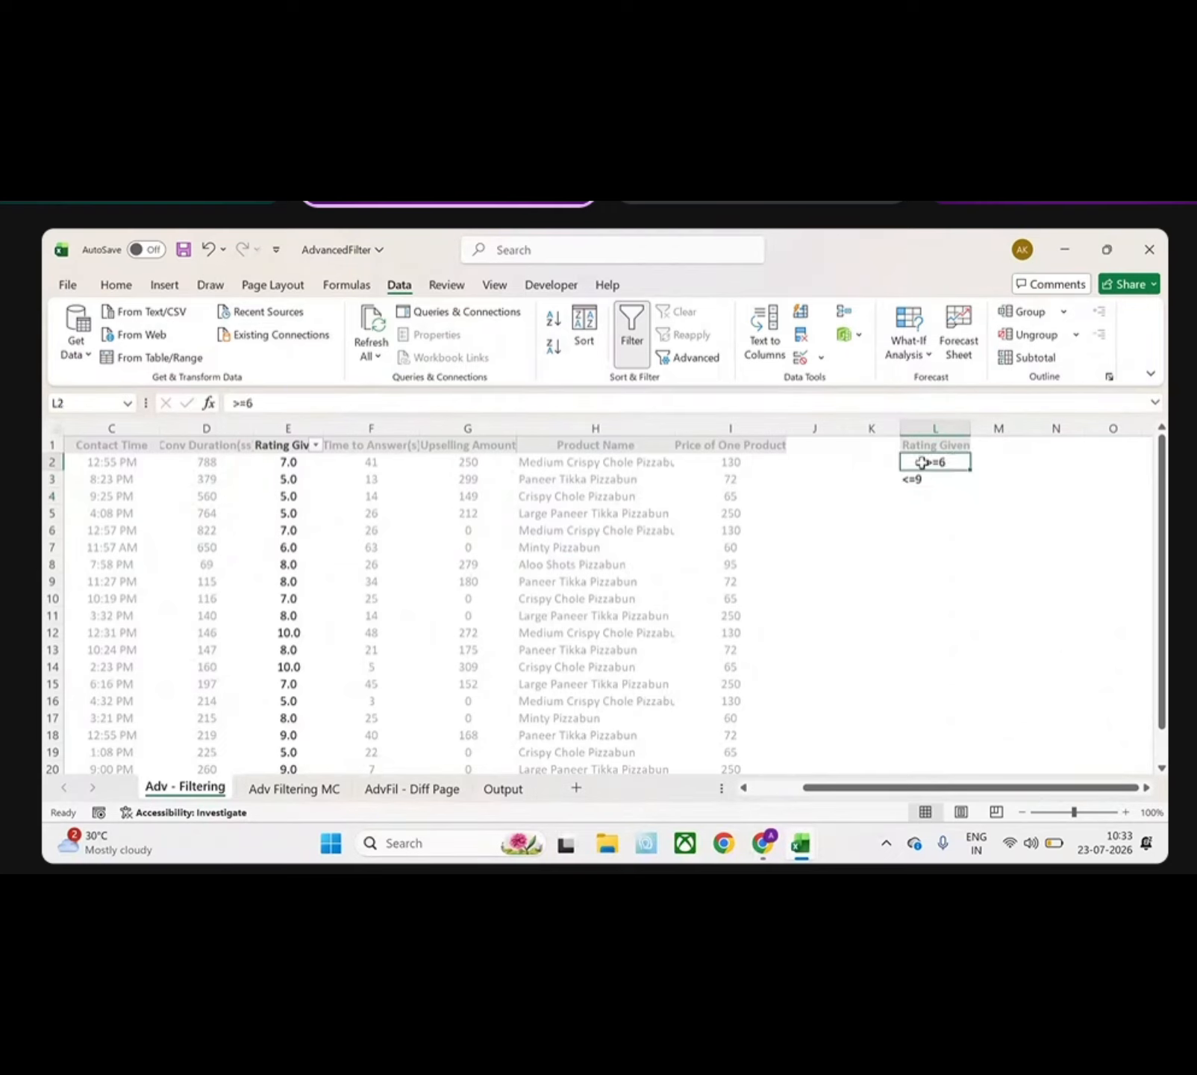
{"action": "left_click", "coordinate": [921, 489]}
{"action": "left_click", "coordinate": [921, 464]}
{"action": "left_click", "coordinate": [116, 285]}
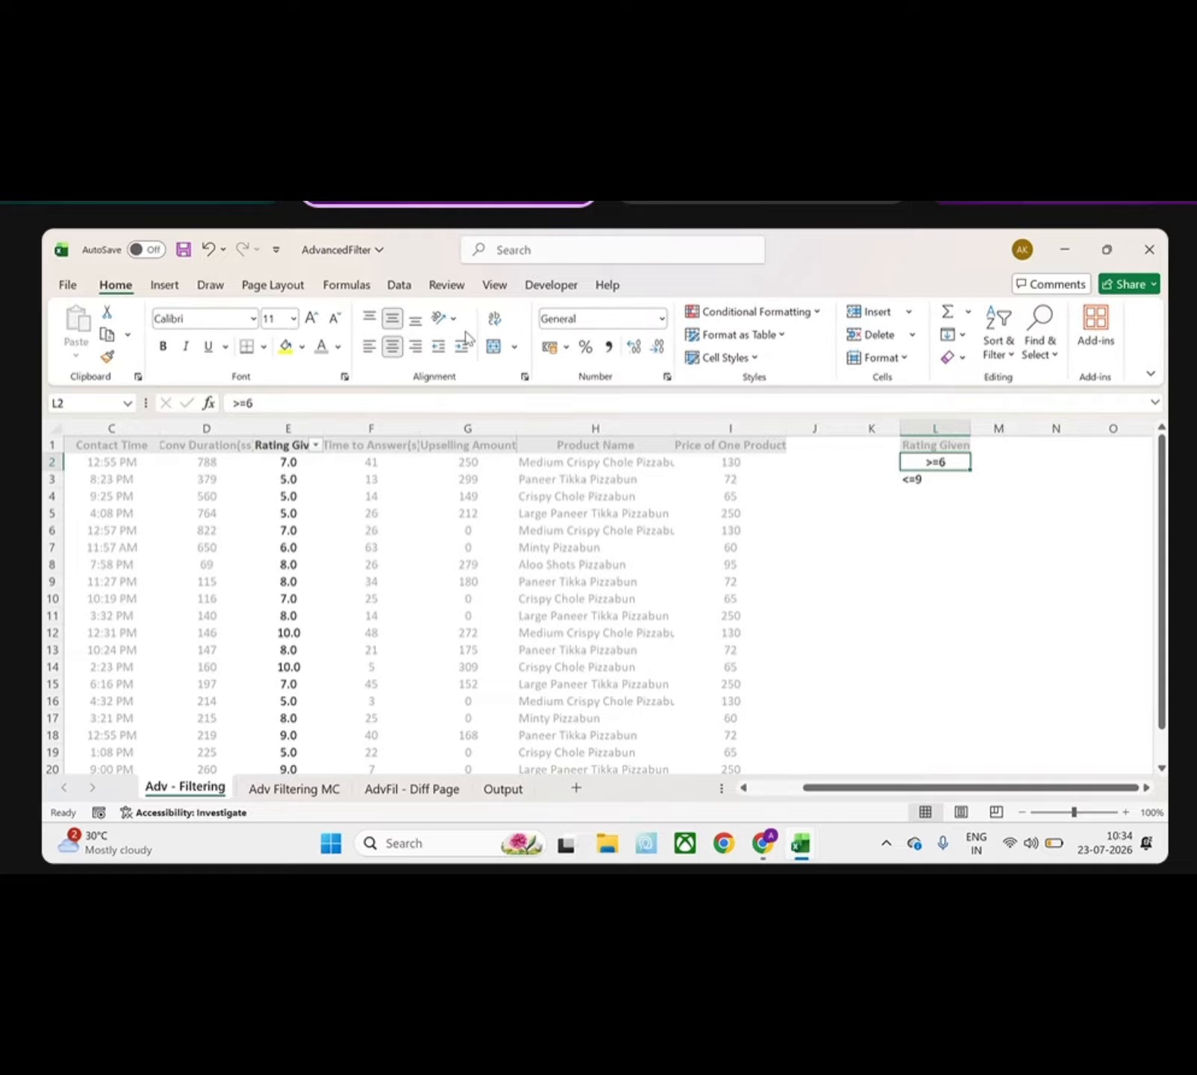
{"action": "left_click", "coordinate": [917, 479]}
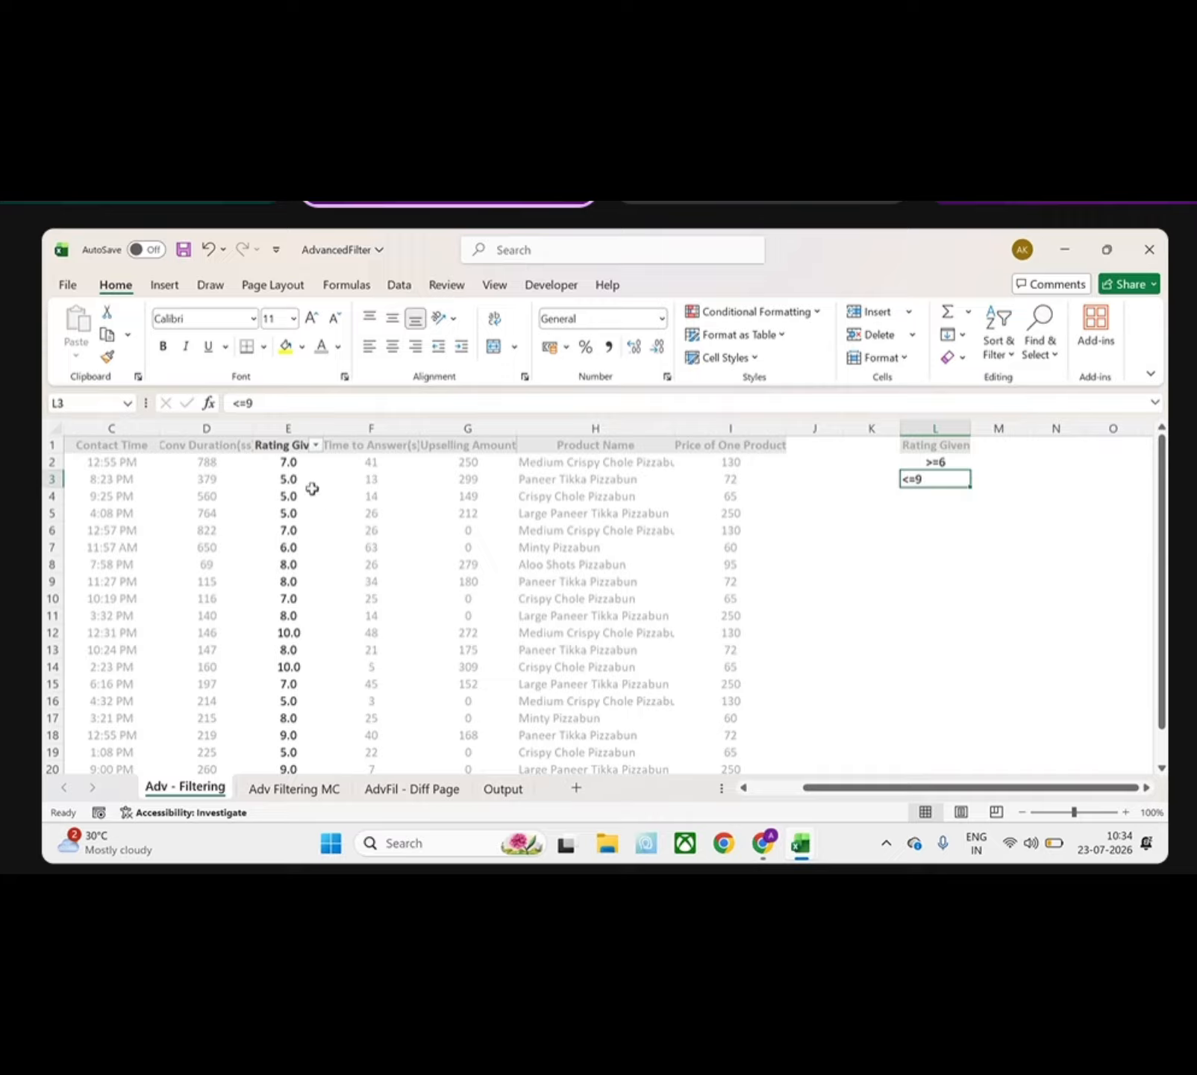
- Apply an in-place advanced filter to the Rating Given list E1:E21 with criteria range L1:L3, and review the listed rows
{"action": "left_click", "coordinate": [285, 441]}
{"action": "key", "text": "ctrl+shift+Down"}
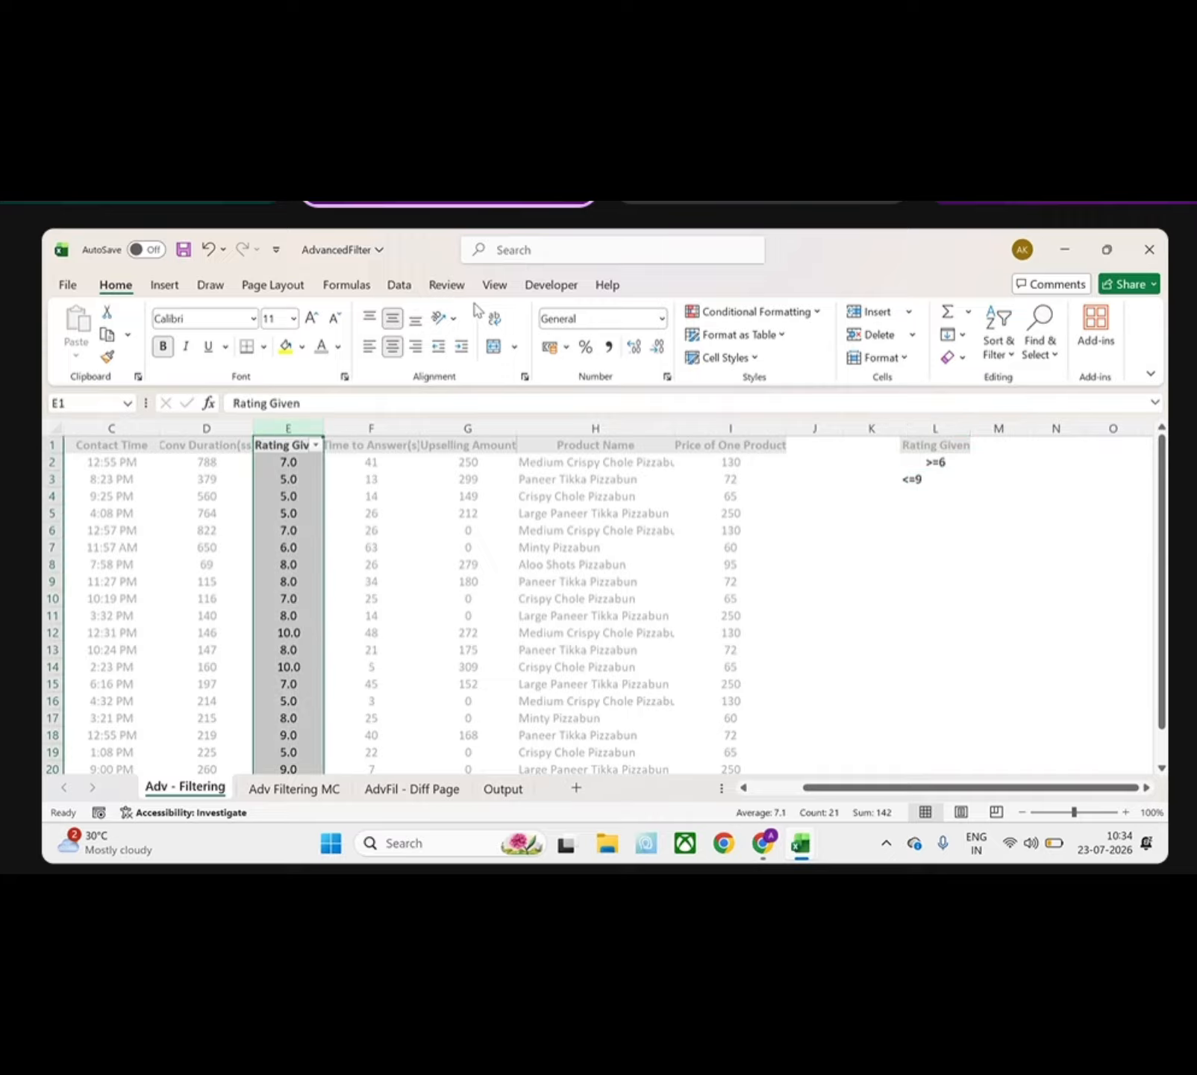
{"action": "left_click", "coordinate": [399, 285]}
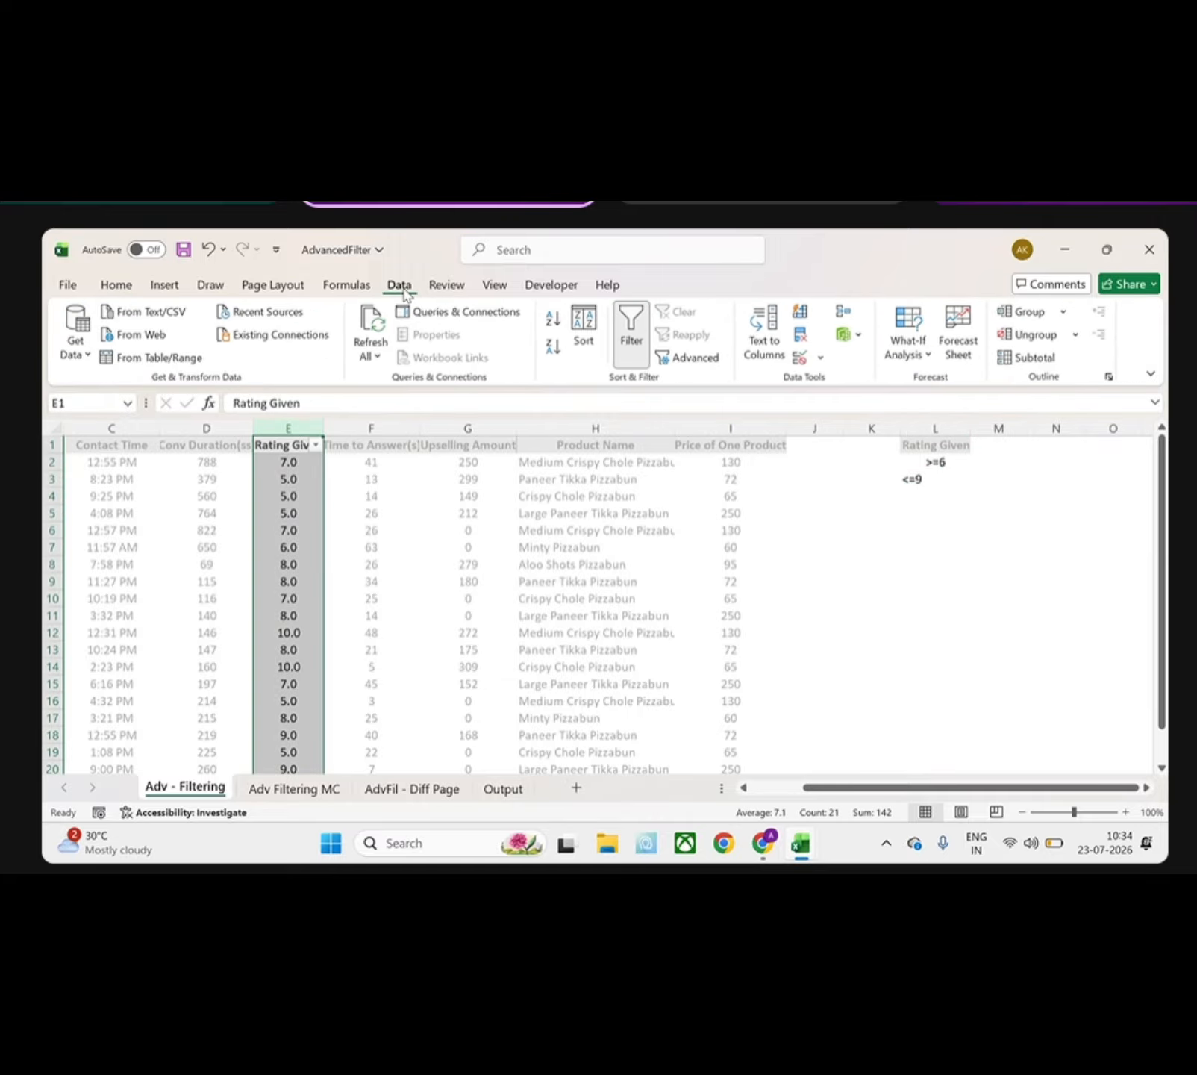
{"action": "left_click", "coordinate": [680, 357]}
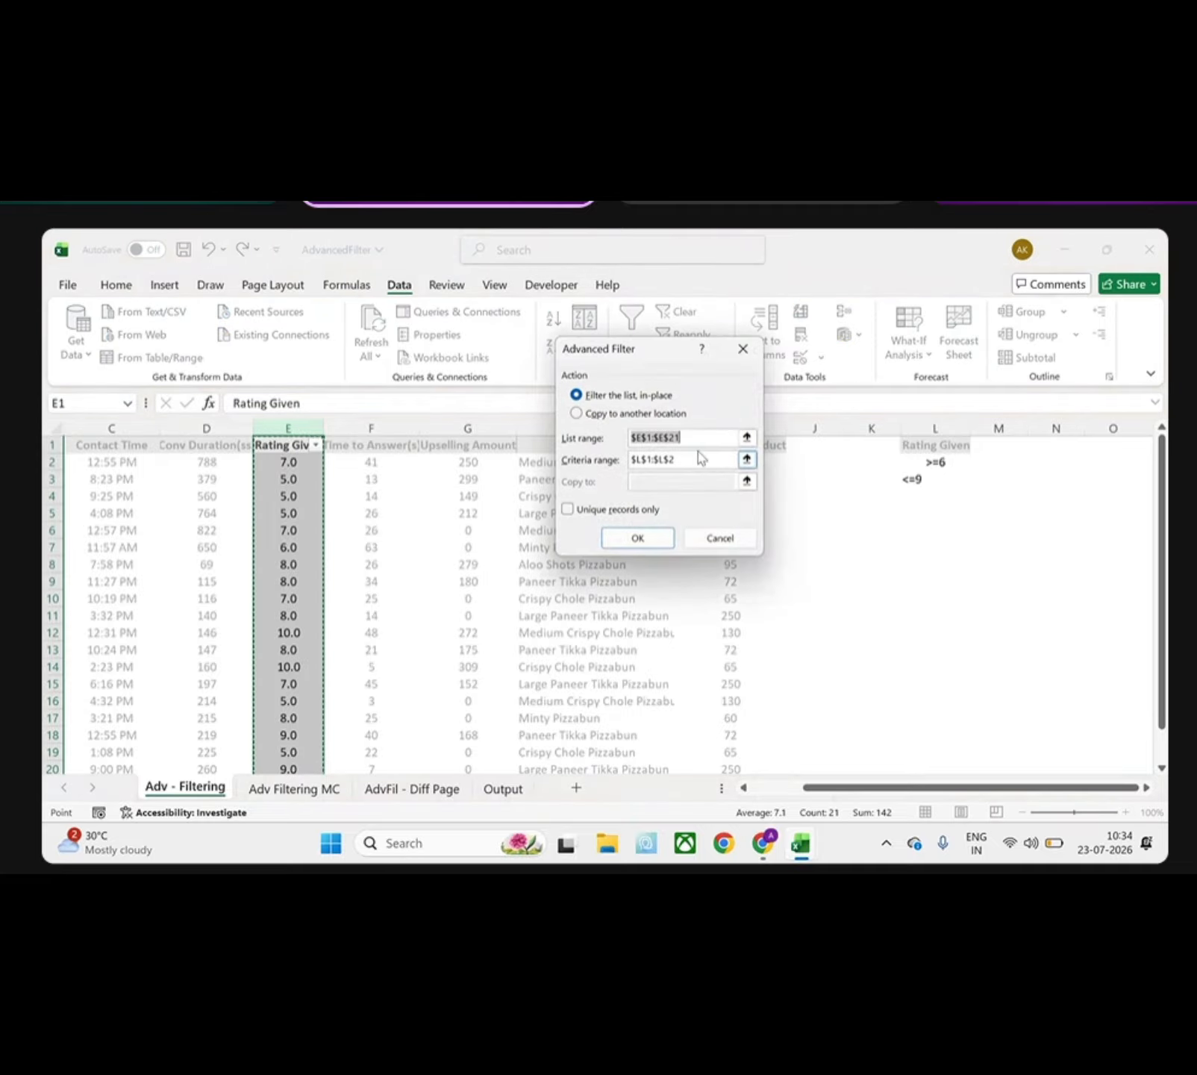
{"action": "left_click", "coordinate": [682, 463]}
{"action": "left_click_drag", "start_coordinate": [681, 461], "coordinate": [631, 460]}
{"action": "key", "text": "BackSpace"}
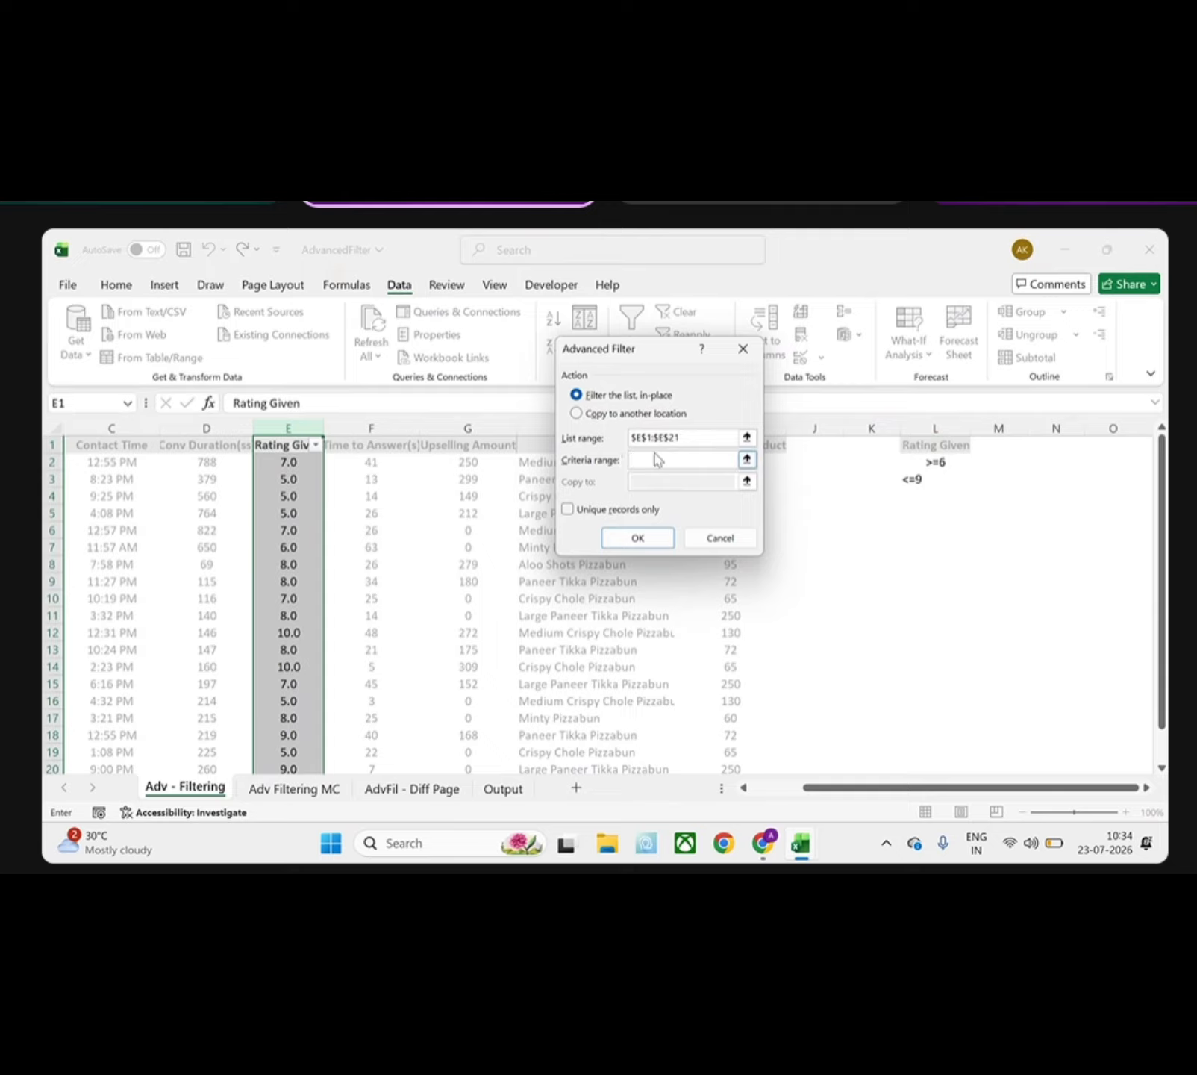
{"action": "left_click_drag", "start_coordinate": [891, 446], "coordinate": [911, 478]}
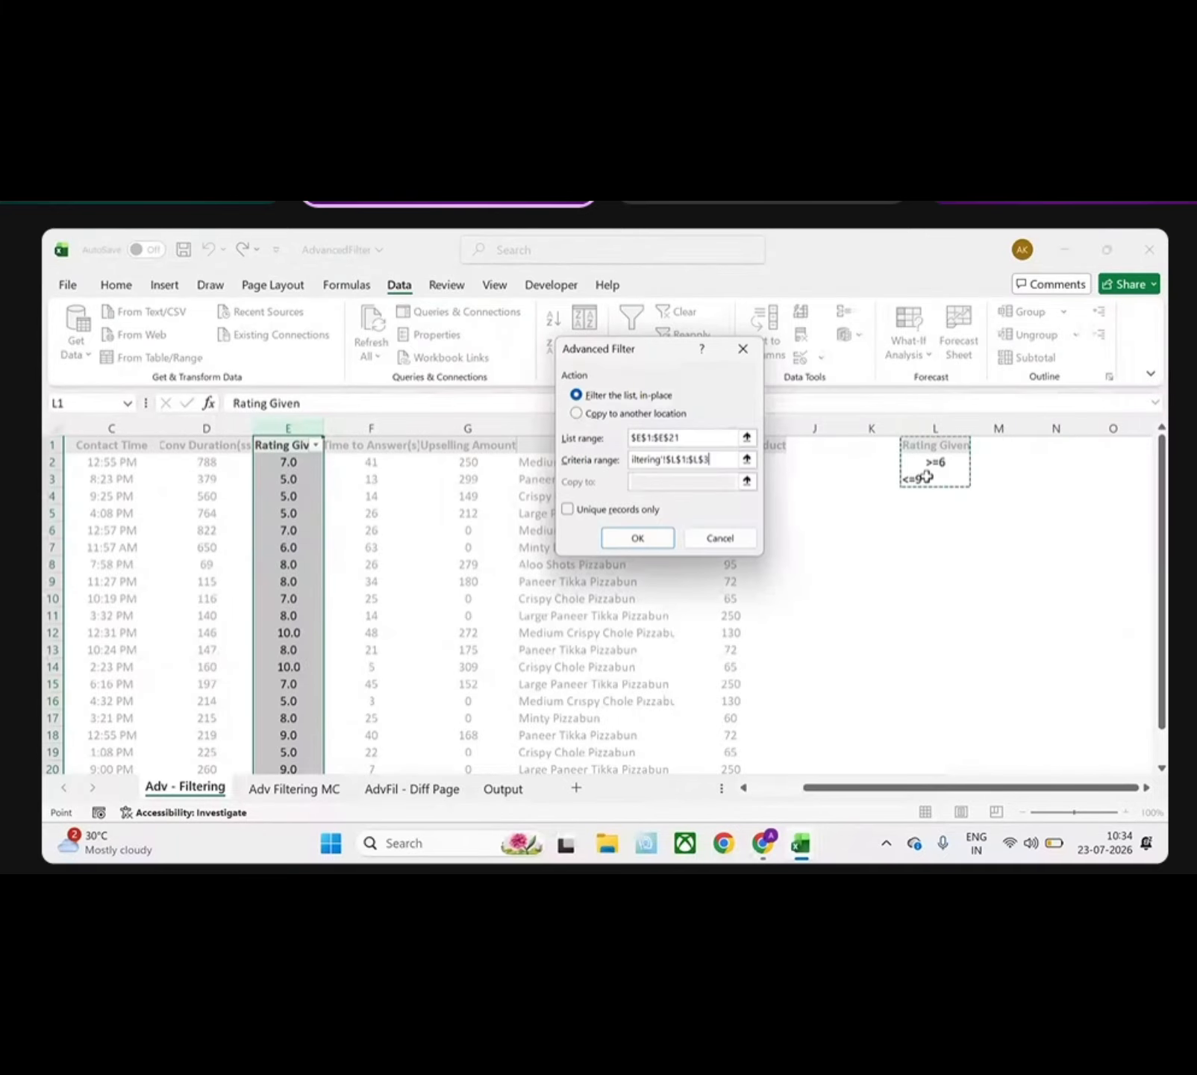
{"action": "left_click", "coordinate": [641, 537]}
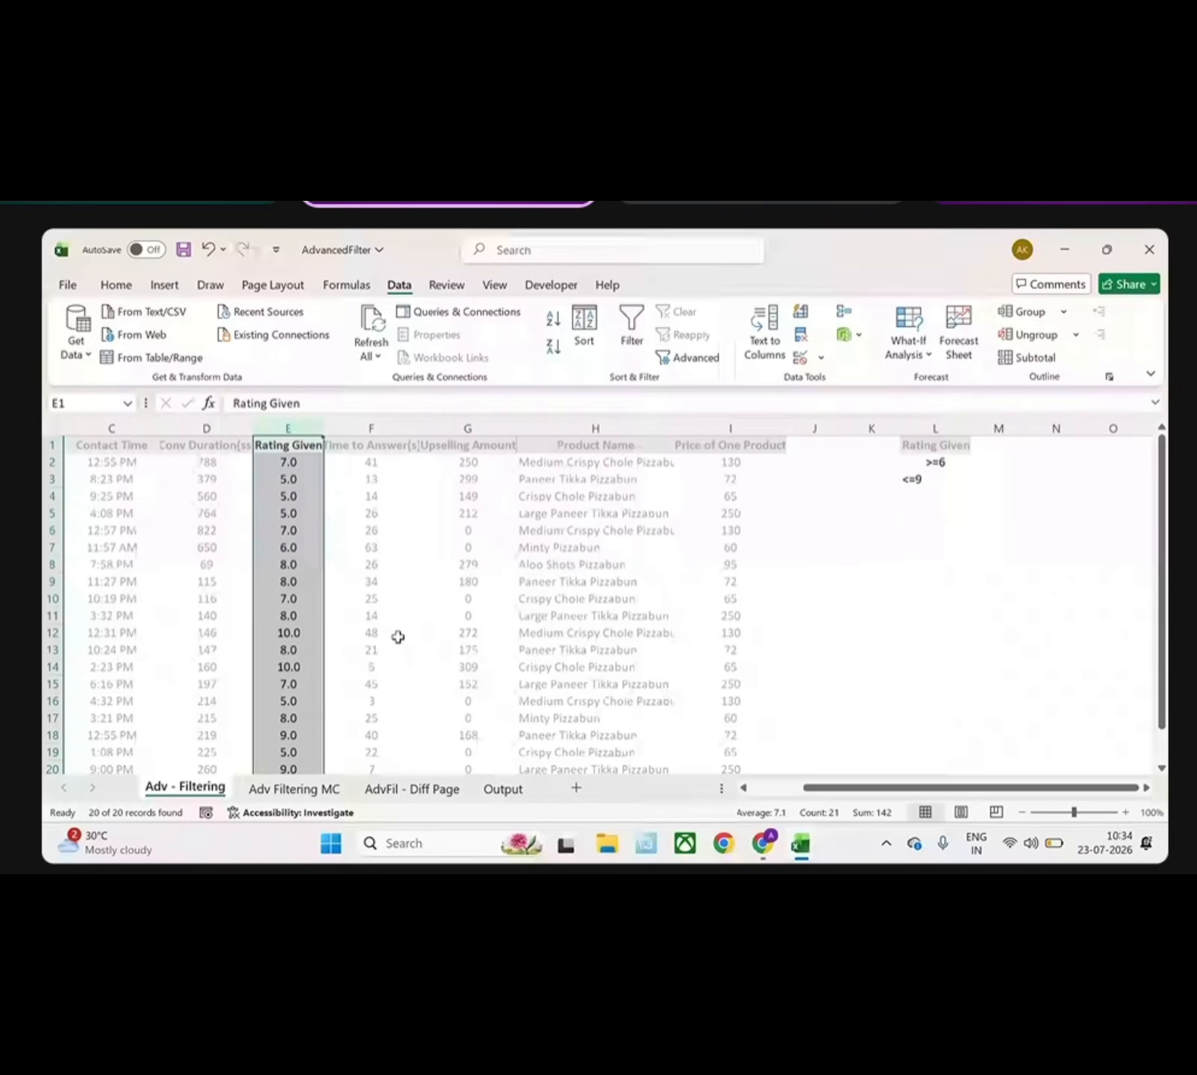
{"action": "scroll", "coordinate": [429, 595], "scroll_direction": "down", "scroll_amount": 2}
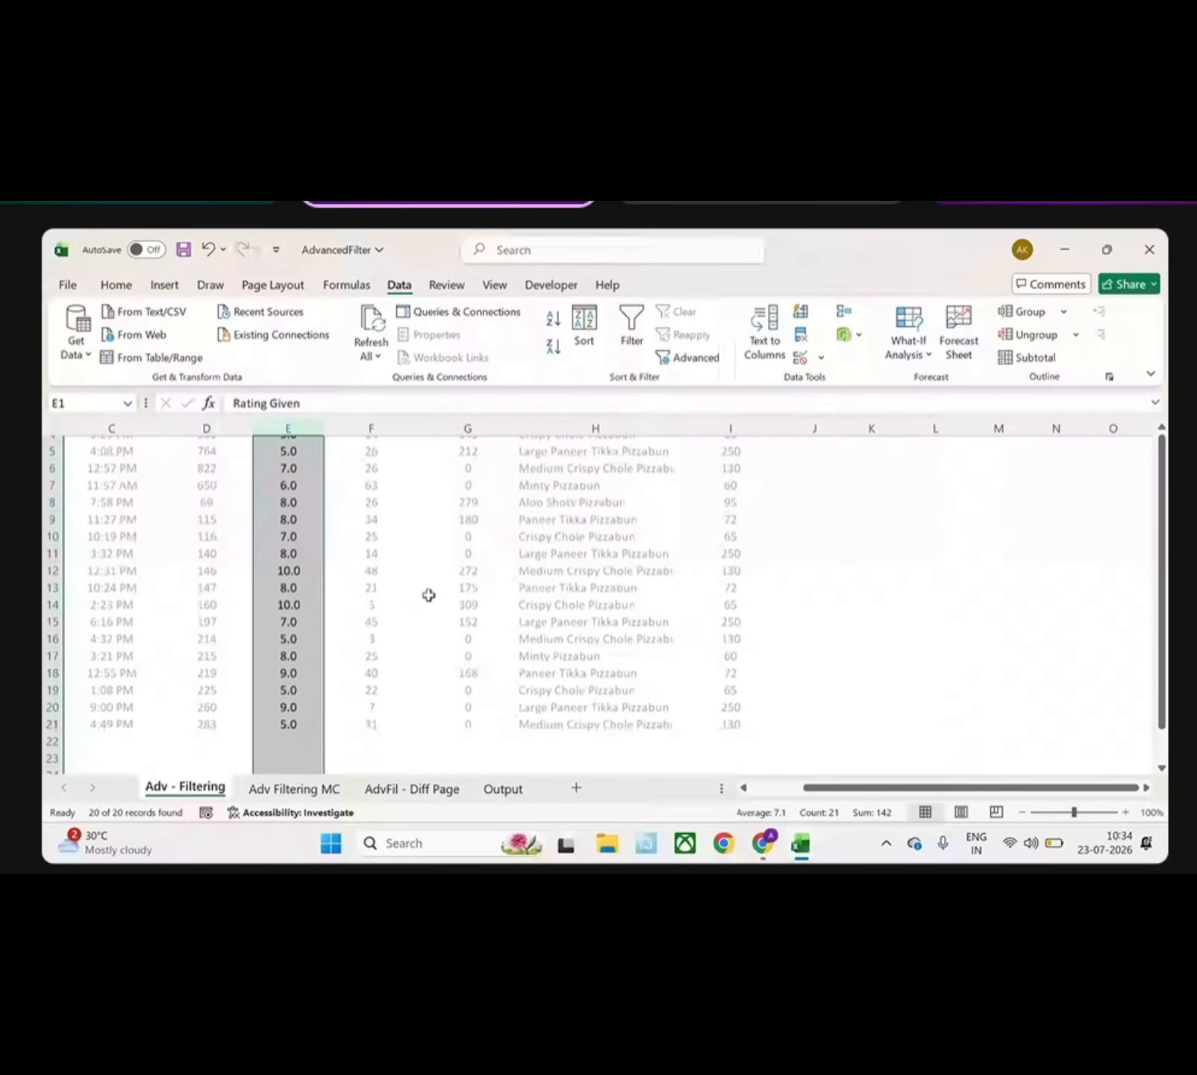
{"action": "scroll", "coordinate": [429, 595], "scroll_direction": "up", "scroll_amount": 2}
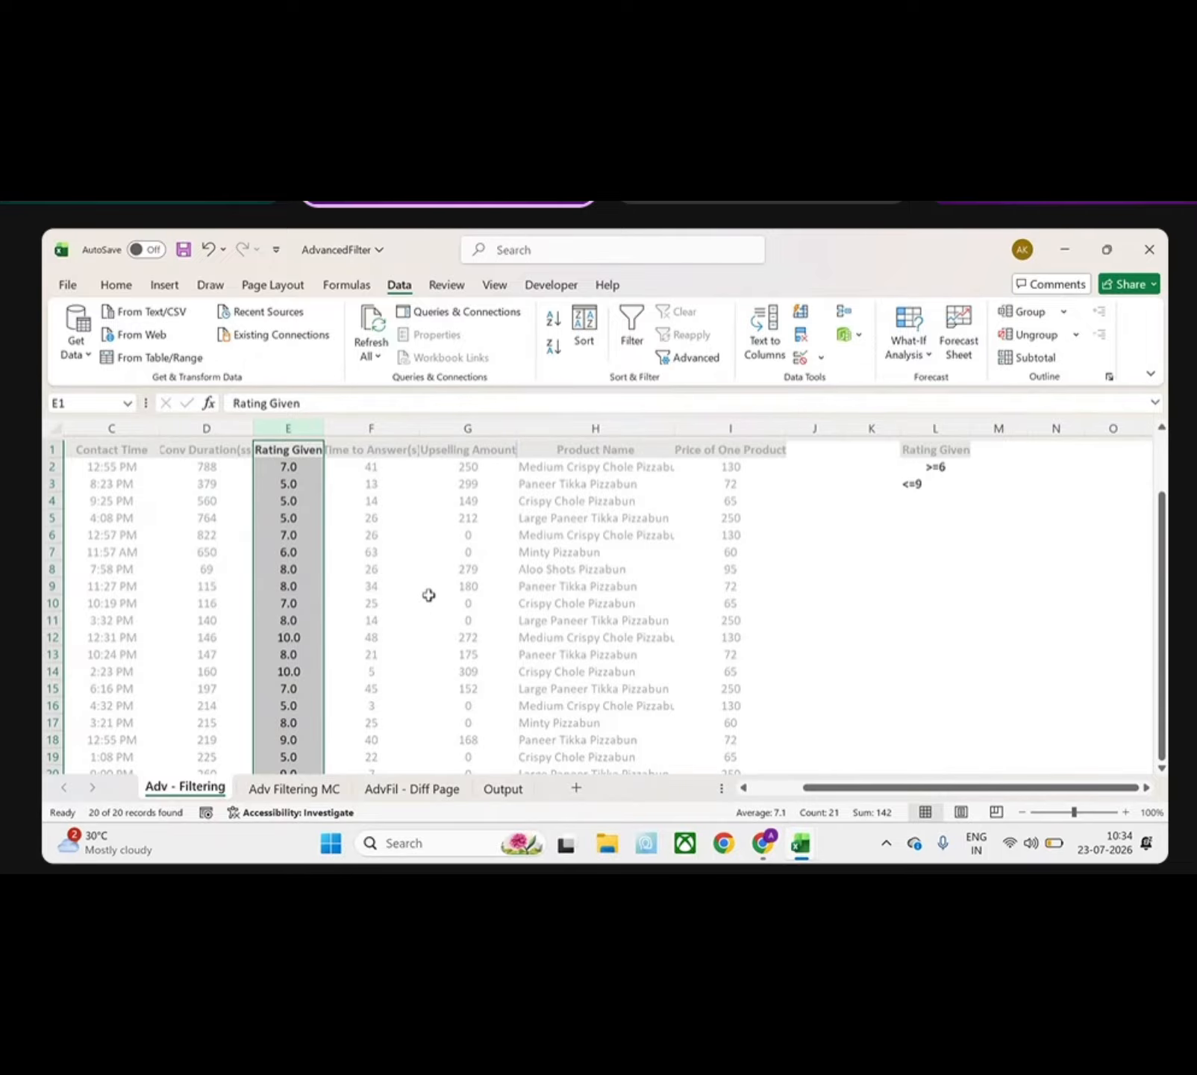
{"action": "scroll", "coordinate": [428, 595], "scroll_direction": "down", "scroll_amount": 1}
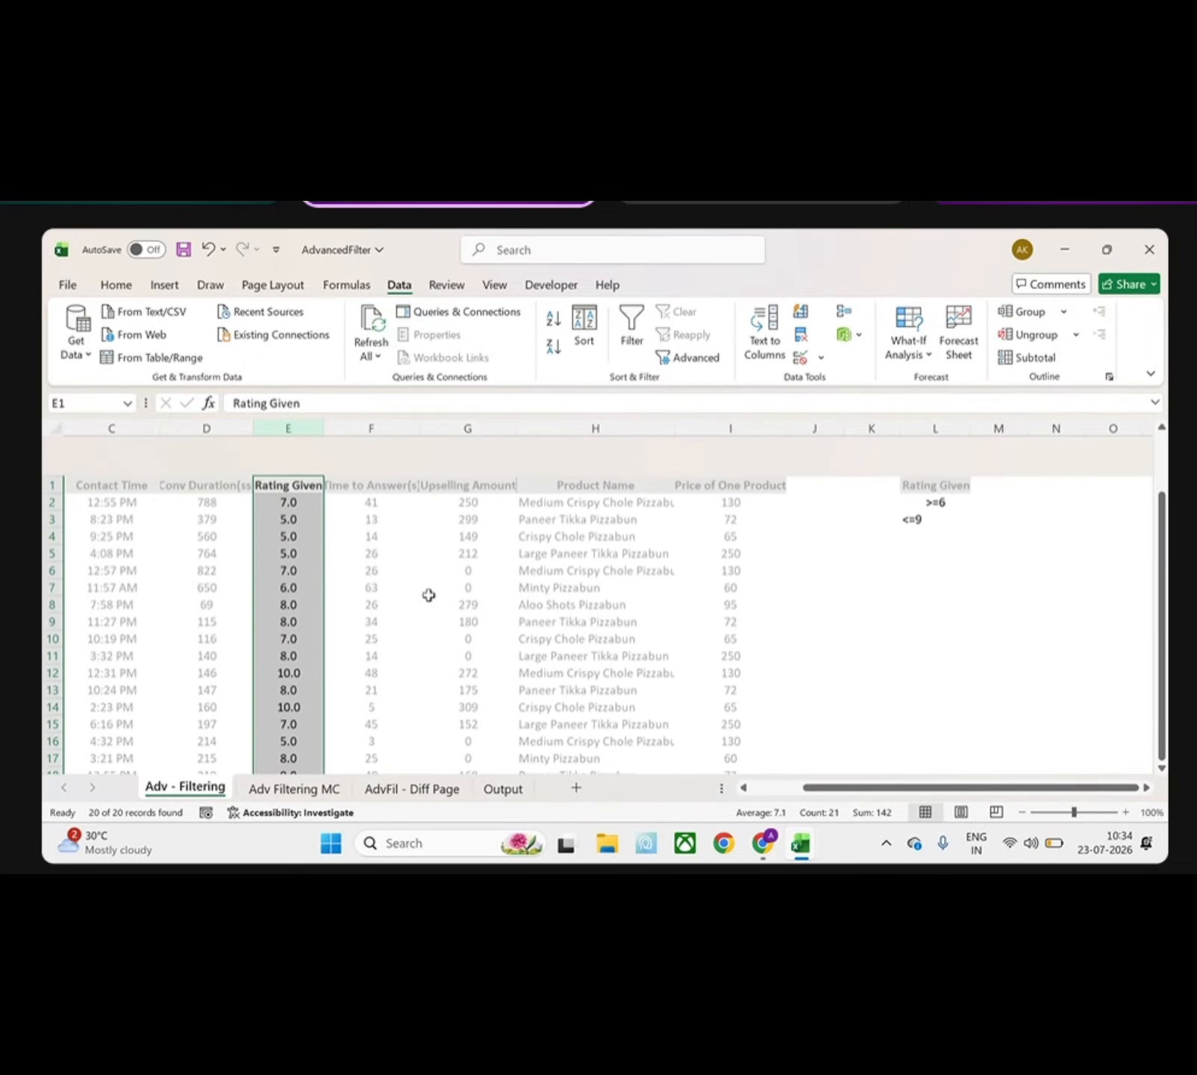
- Clear the <=9 criterion in L3, and undo the deletion
{"action": "left_click", "coordinate": [920, 480]}
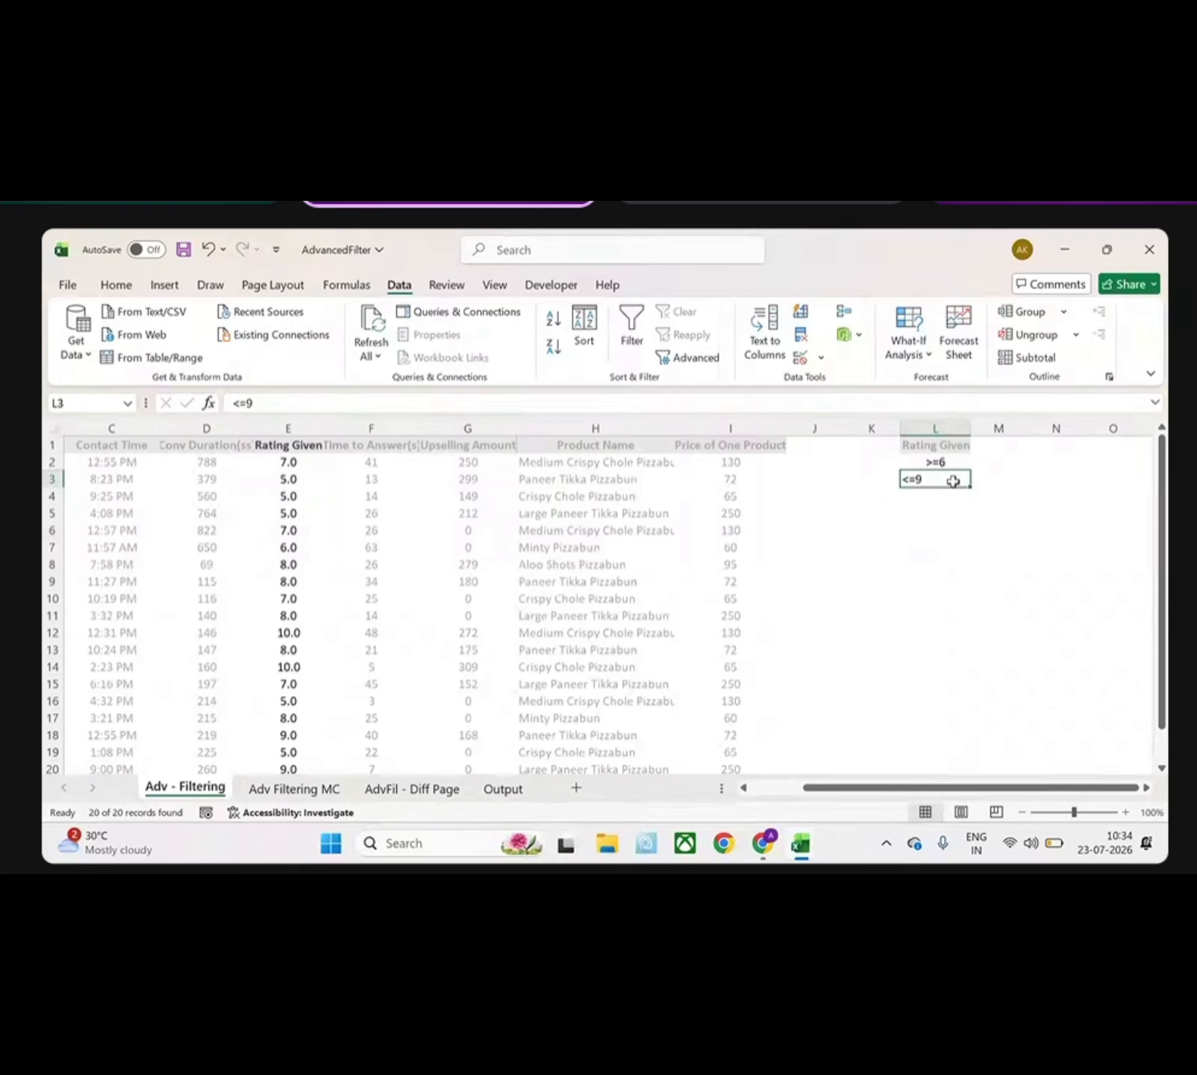
{"action": "double_click", "coordinate": [953, 480]}
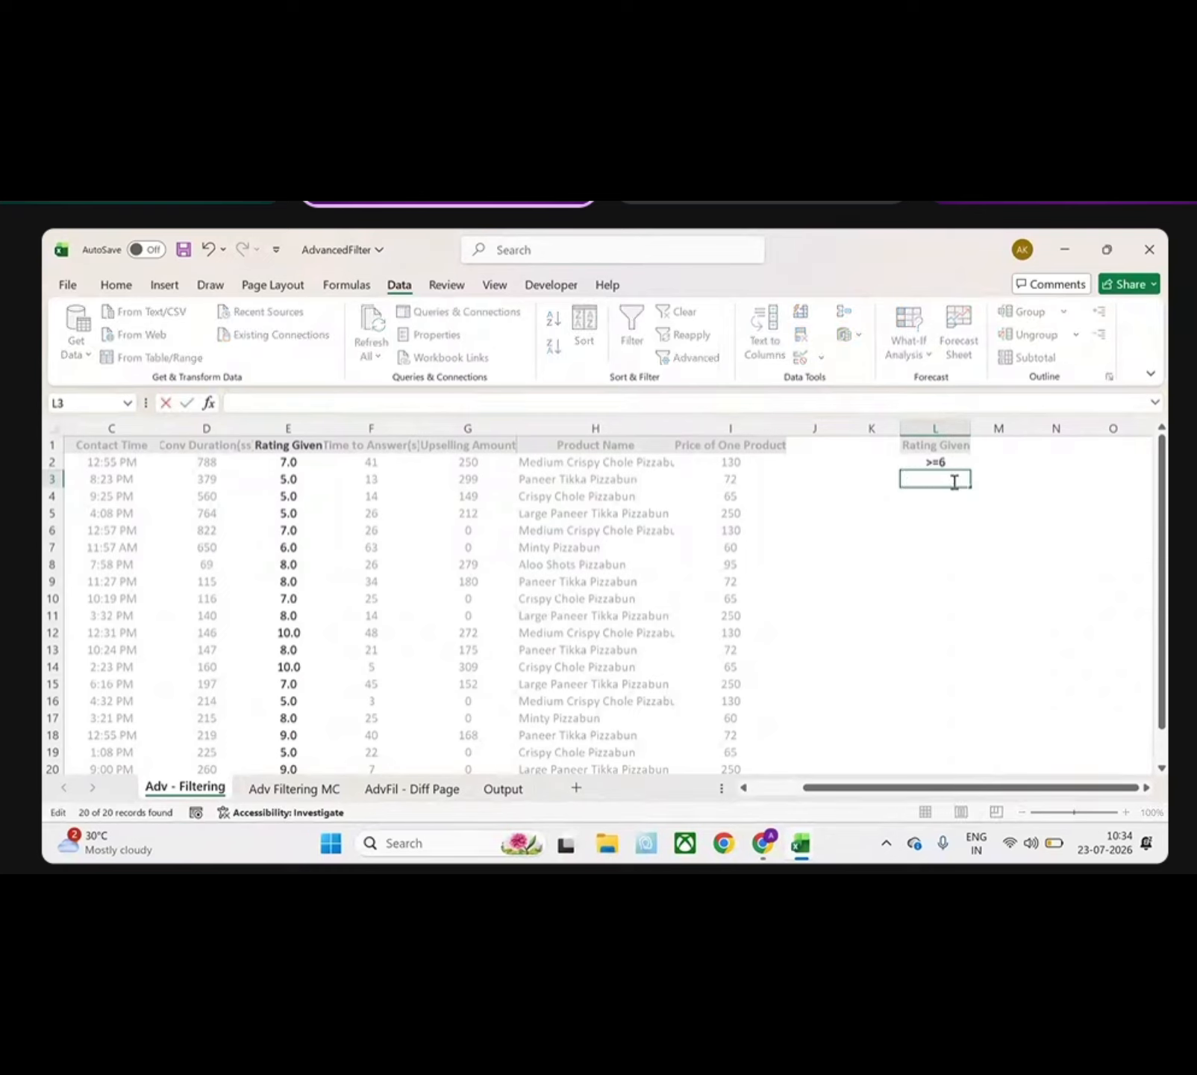
{"action": "key", "text": "ctrl+z"}
{"action": "key", "text": "ctrl+z"}
{"action": "key", "text": "ctrl+z"}
{"action": "left_click", "coordinate": [860, 597]}
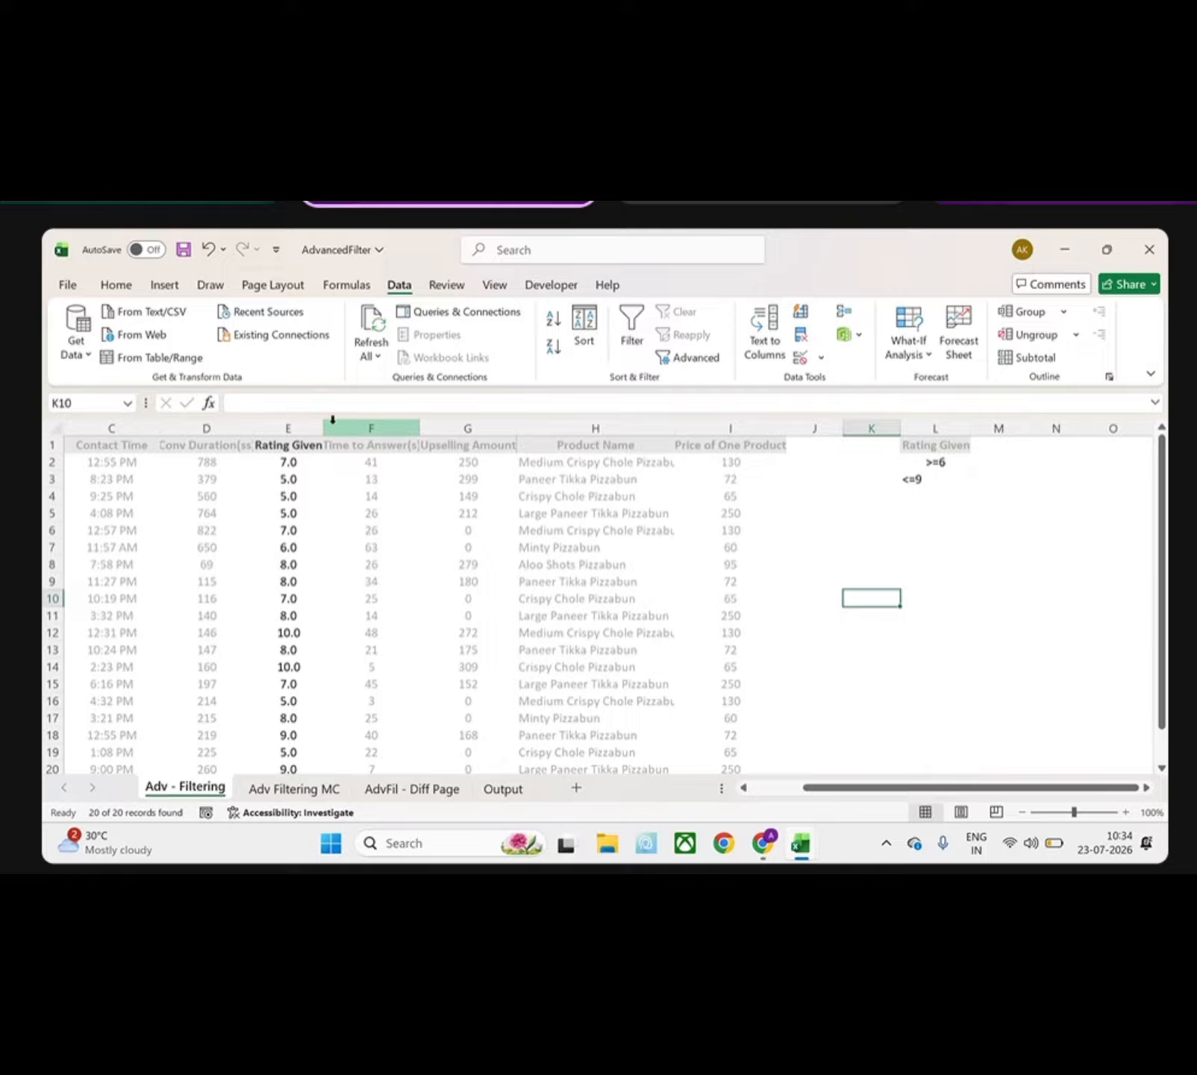
- Clear the <=9 criterion in L3, leaving the Rating Given header and >=6 in column L
{"action": "left_click", "coordinate": [310, 428]}
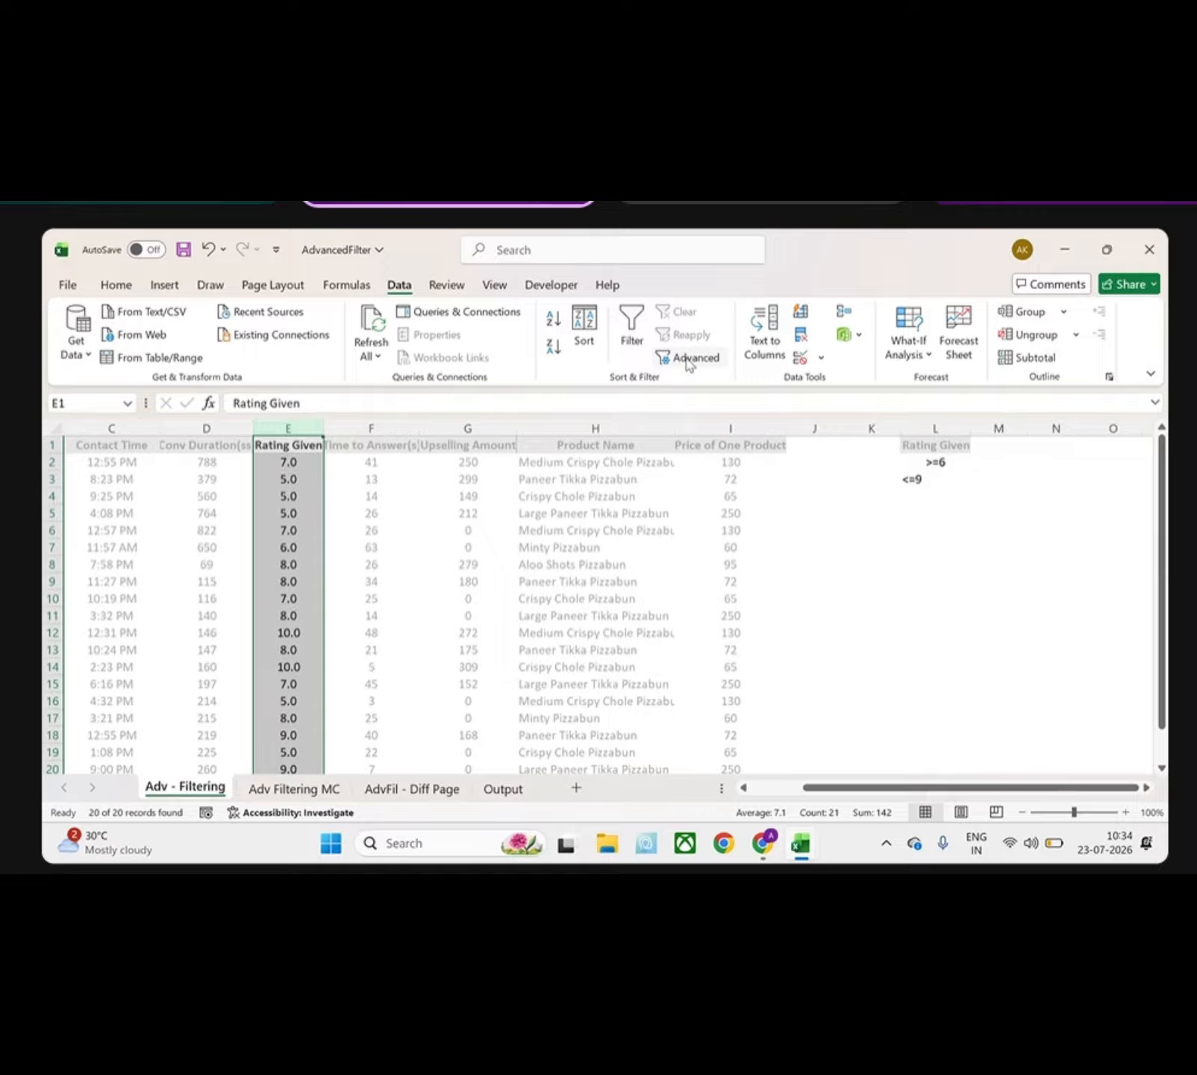
{"action": "left_click", "coordinate": [931, 447]}
{"action": "left_click", "coordinate": [926, 473]}
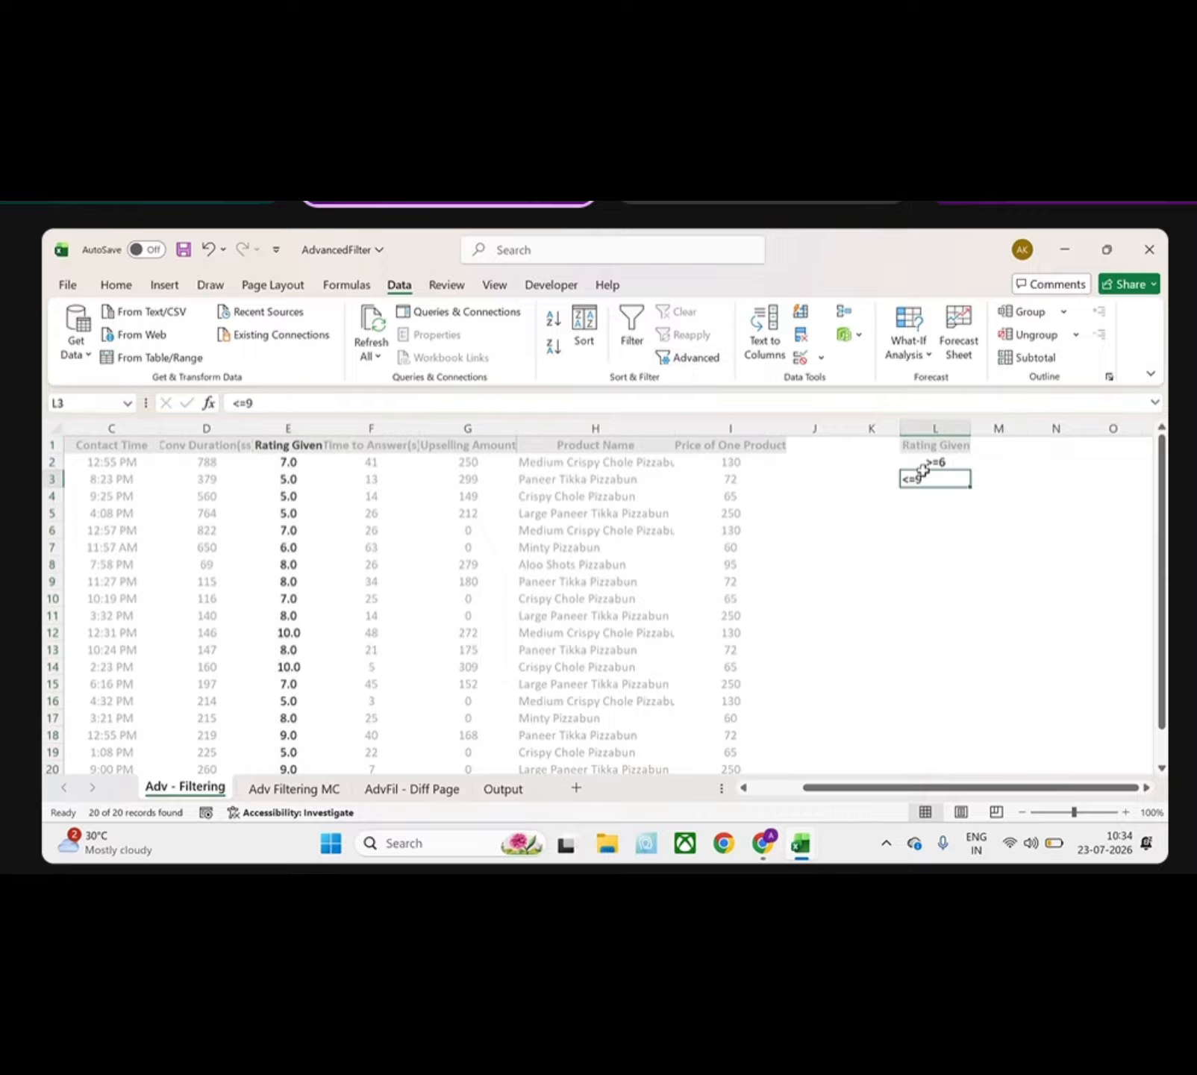
{"action": "left_click", "coordinate": [126, 289]}
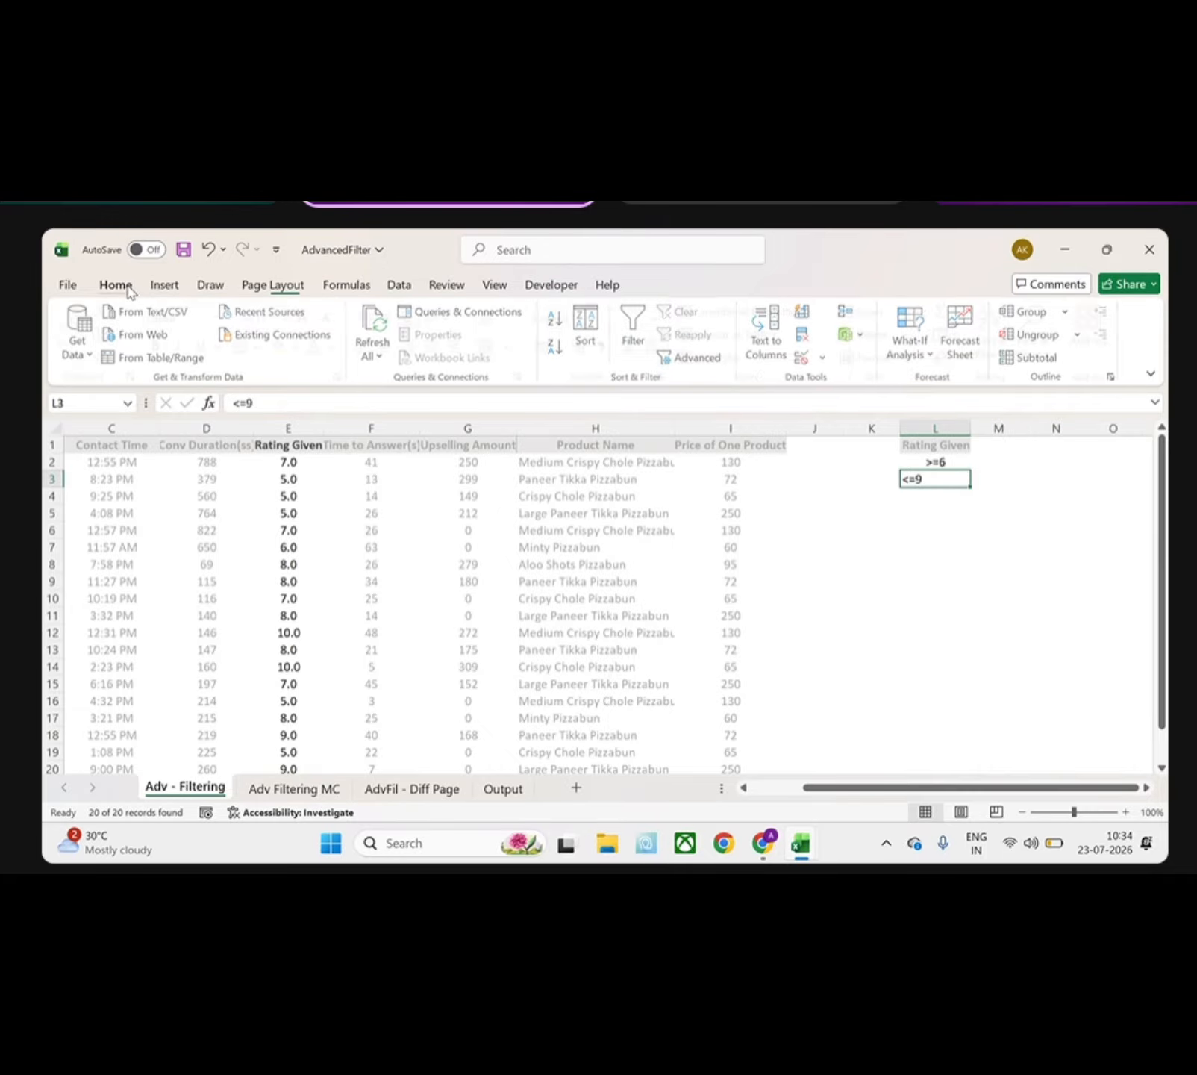
{"action": "left_click", "coordinate": [943, 463]}
{"action": "left_click", "coordinate": [930, 474]}
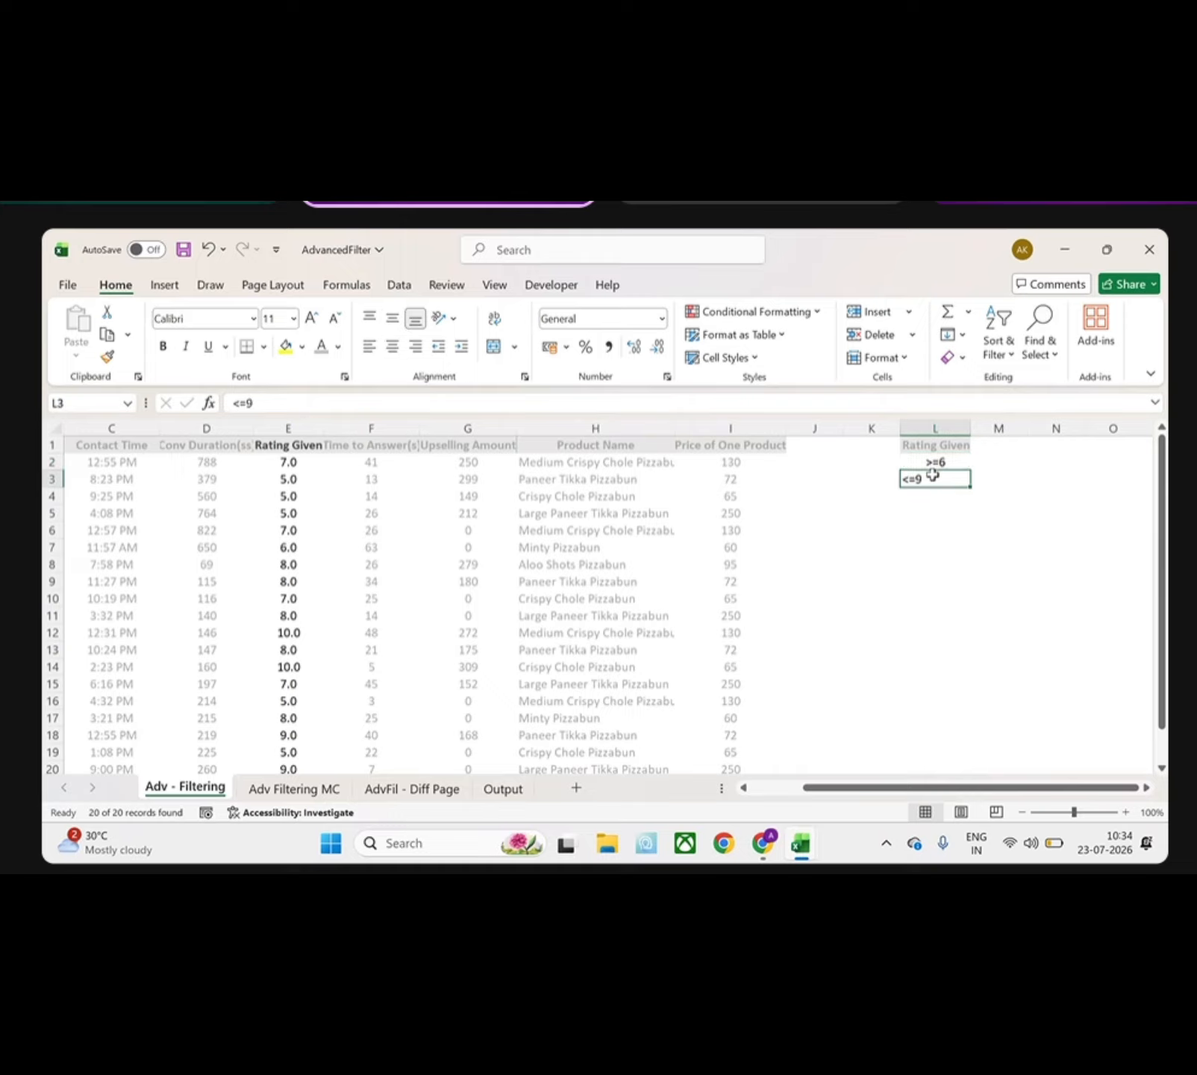
{"action": "key", "text": "BackSpace"}
{"action": "key", "text": "Return"}
- Add a second Rating Given criteria header in M1 with the condition <=9 in M2
{"action": "left_click", "coordinate": [995, 449]}
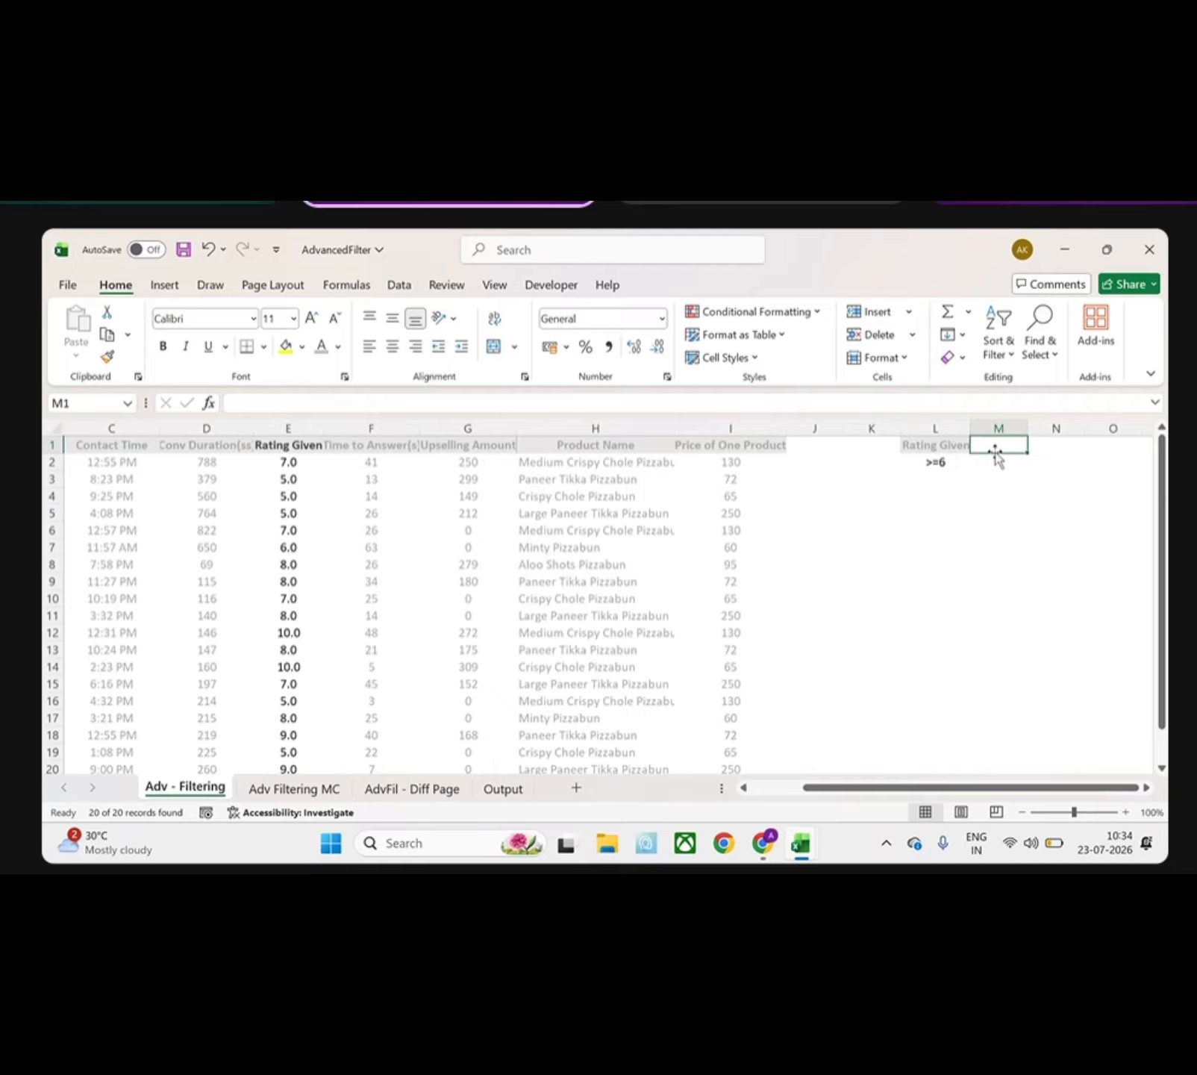
{"action": "type", "text": "Rating"}
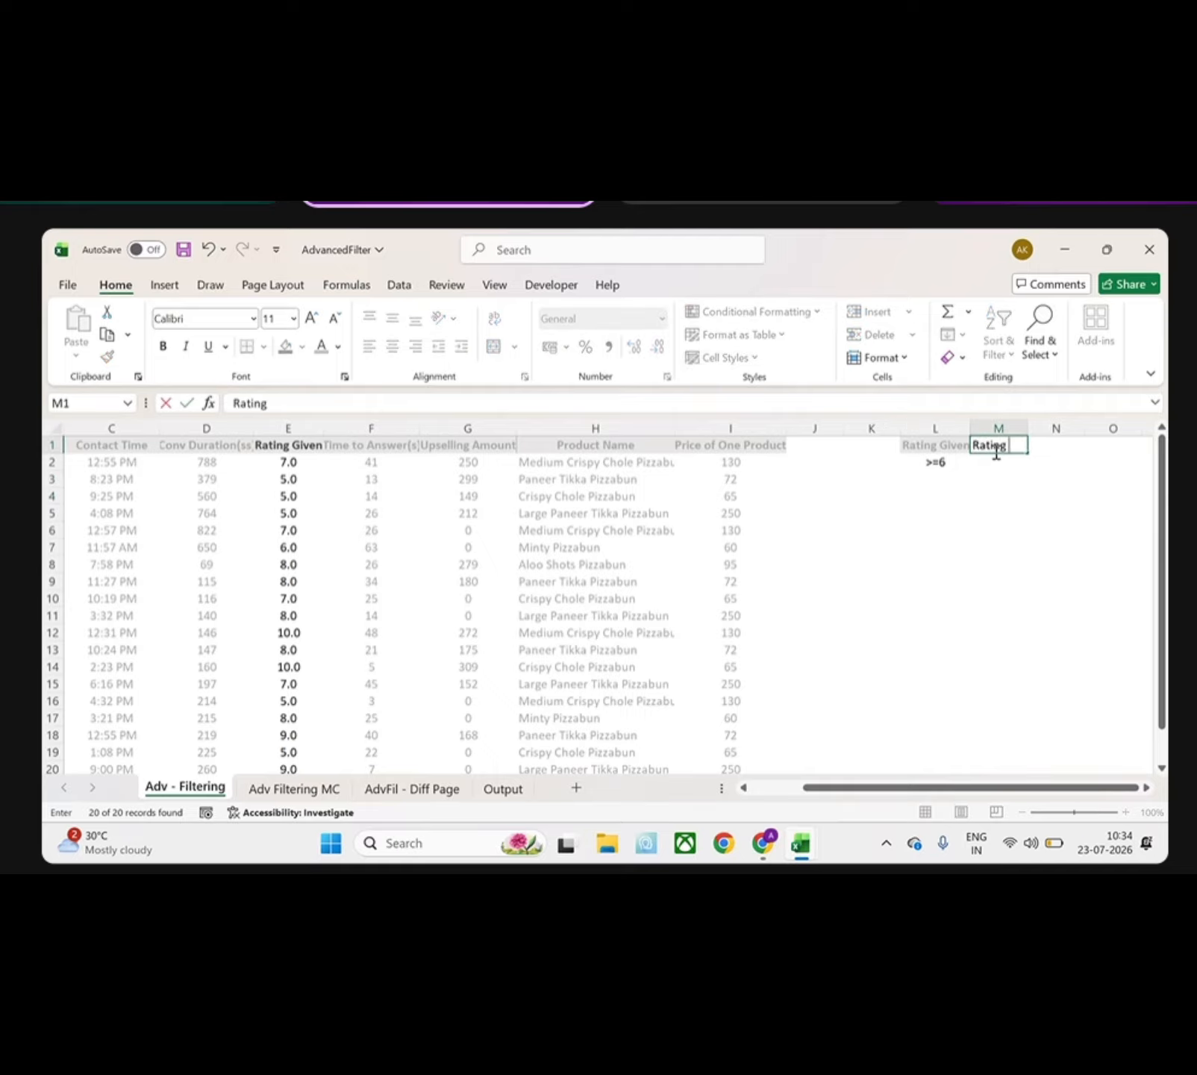
{"action": "type", "text": " Given"}
{"action": "key", "text": "Return"}
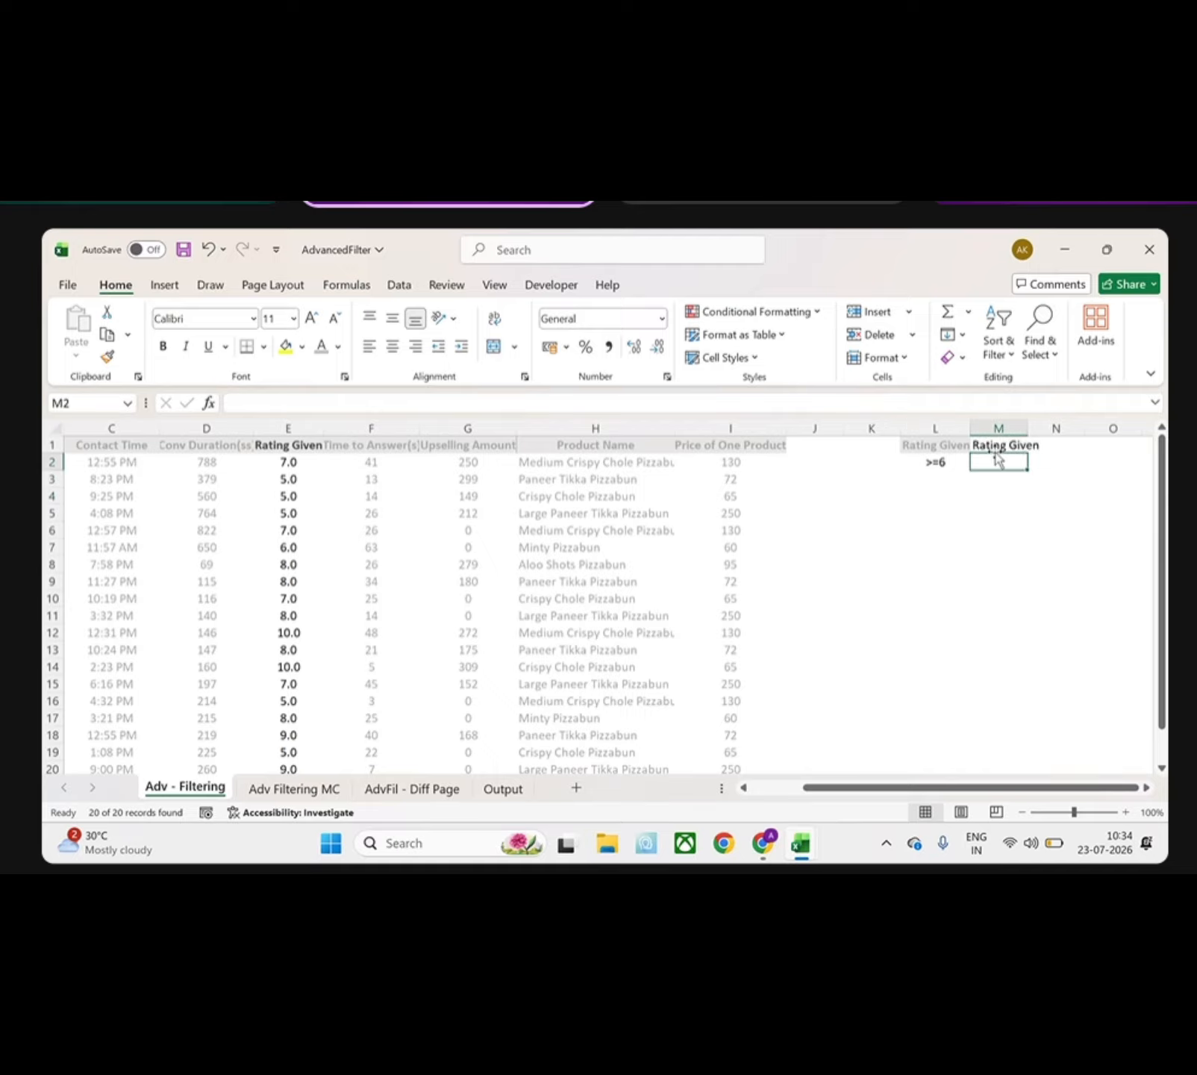
{"action": "type", "text": "<"}
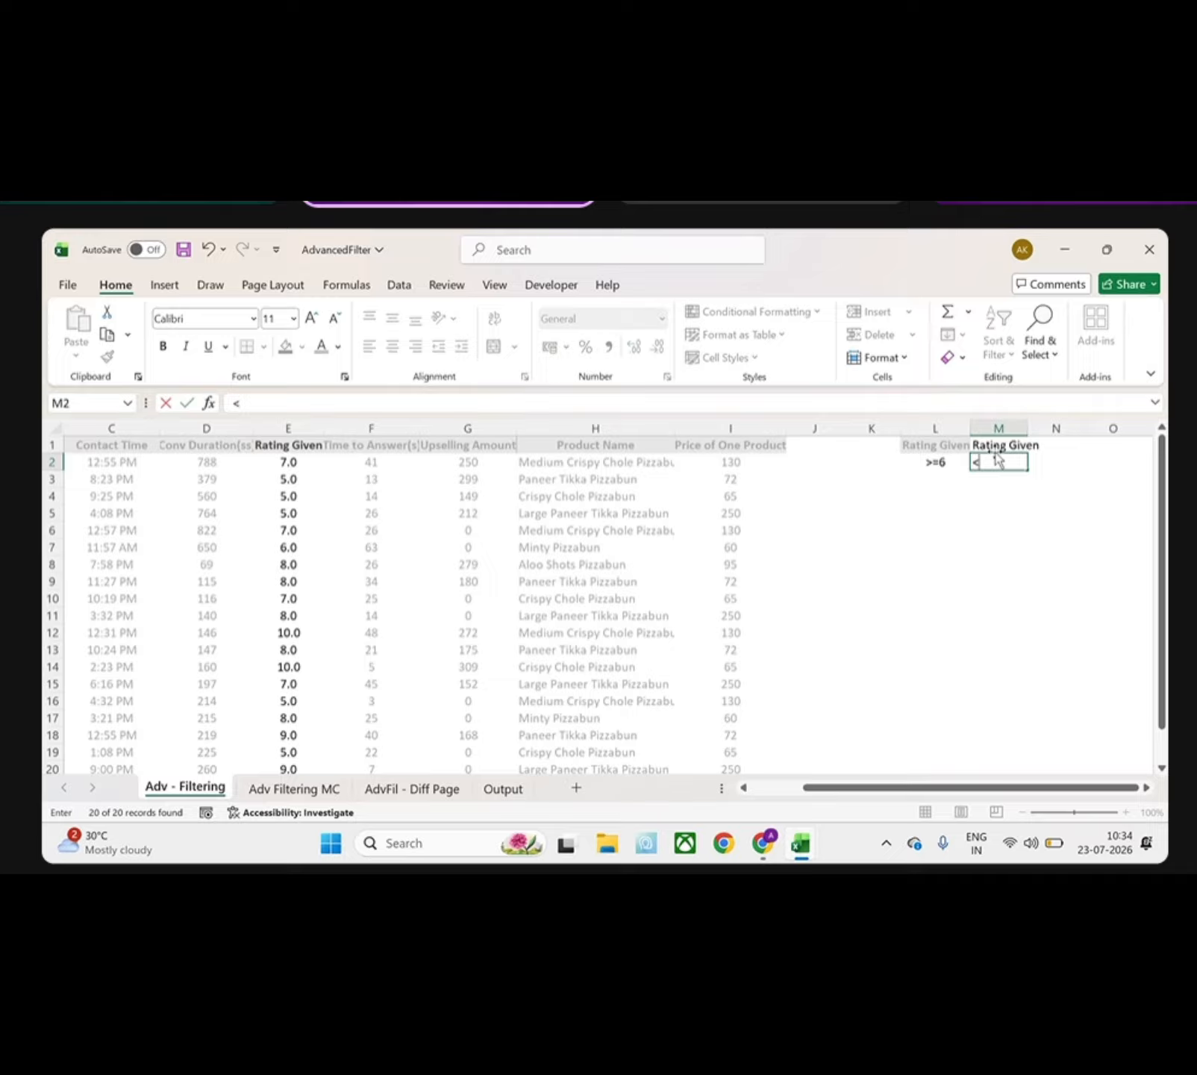
{"action": "type", "text": "=9"}
{"action": "key", "text": "Return"}
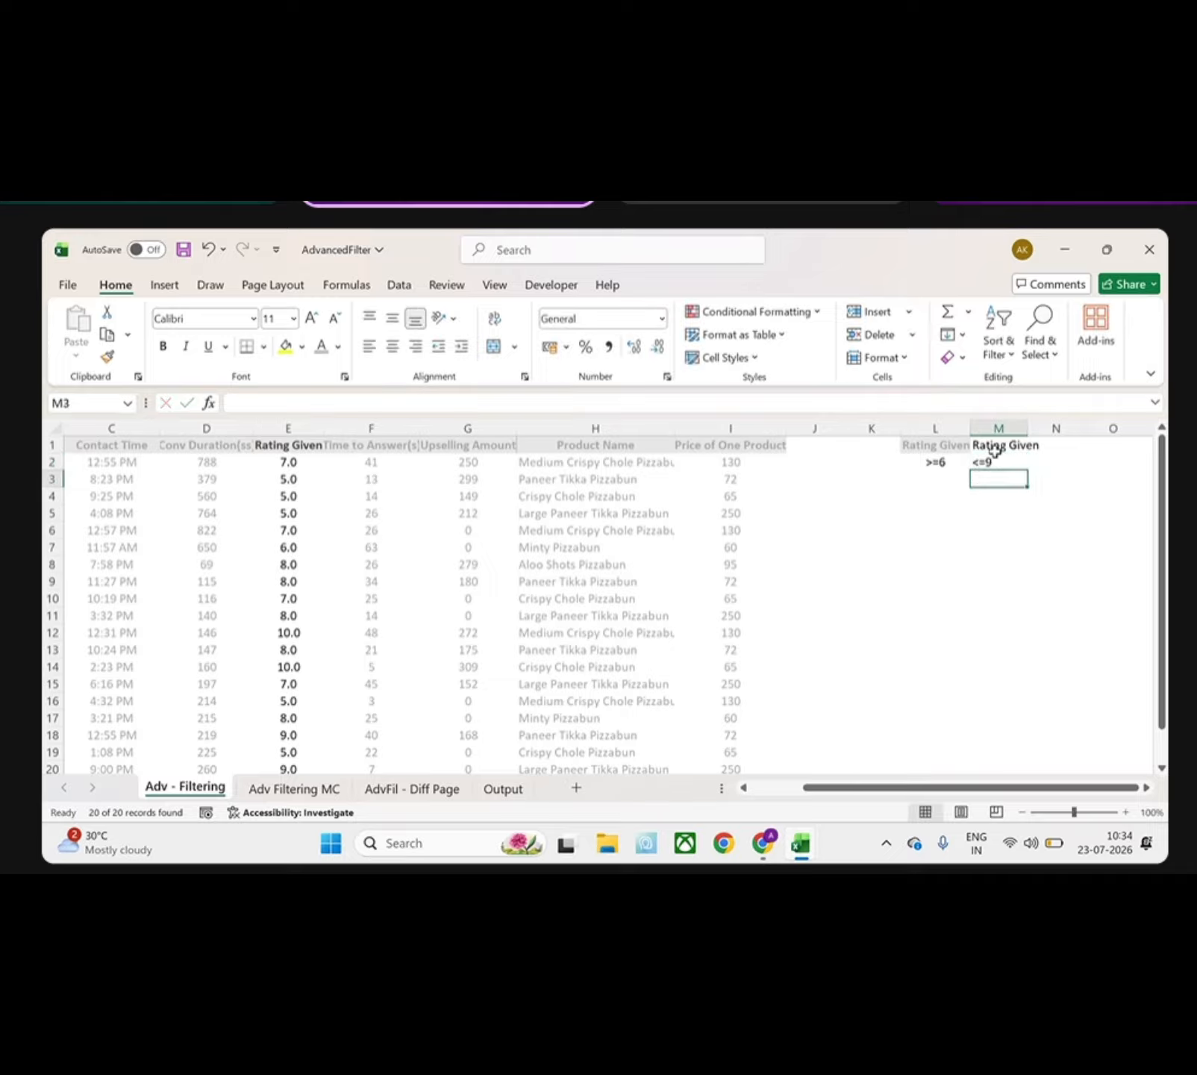
- Apply an in-place advanced filter to the Rating Given list E1:E21 with criteria range L1:M2
{"action": "left_click", "coordinate": [320, 425]}
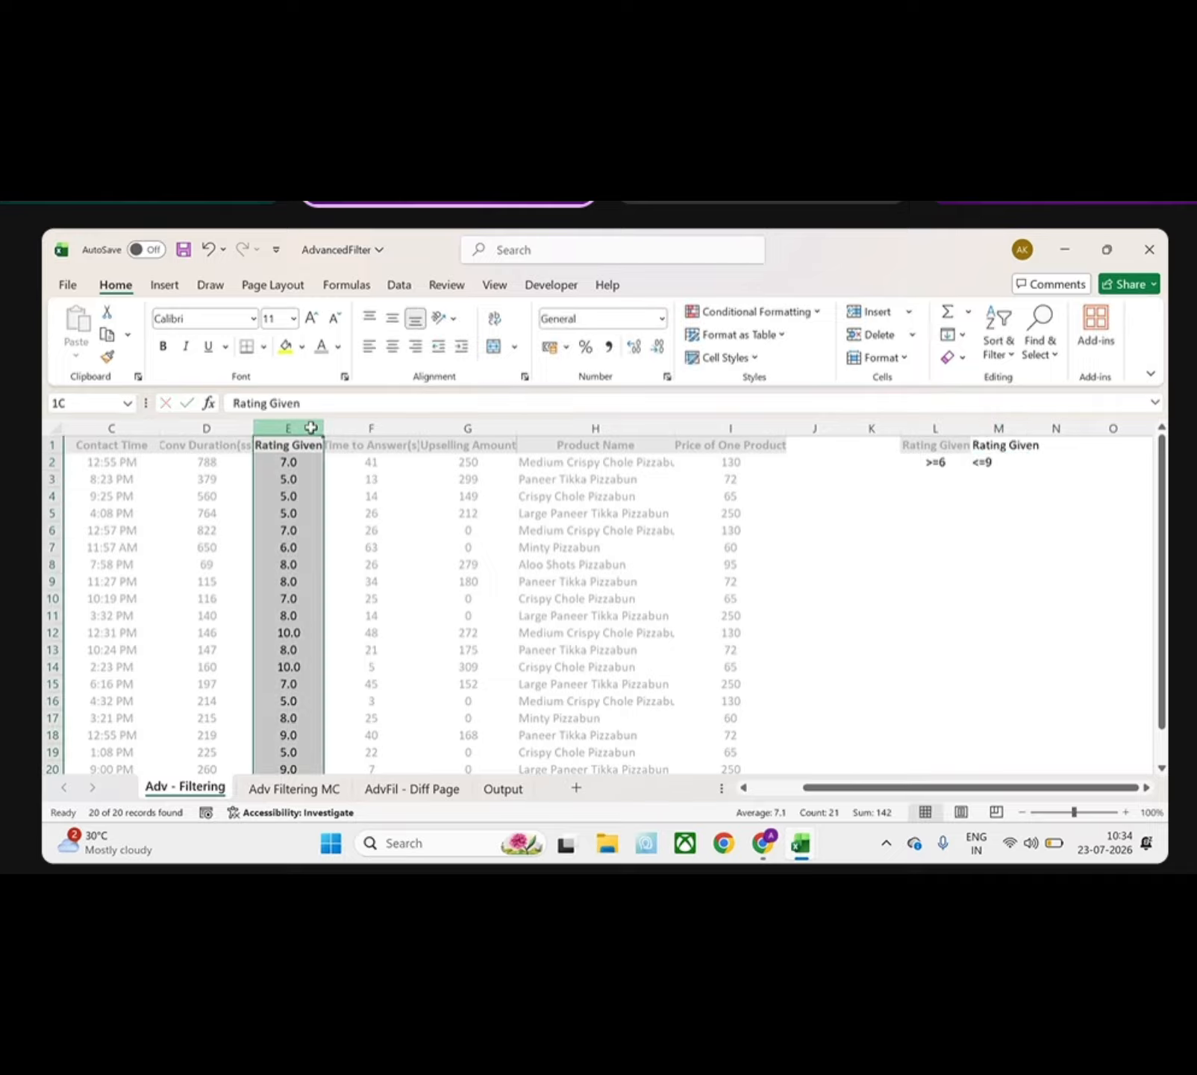
{"action": "left_click", "coordinate": [399, 285]}
{"action": "left_click", "coordinate": [676, 359]}
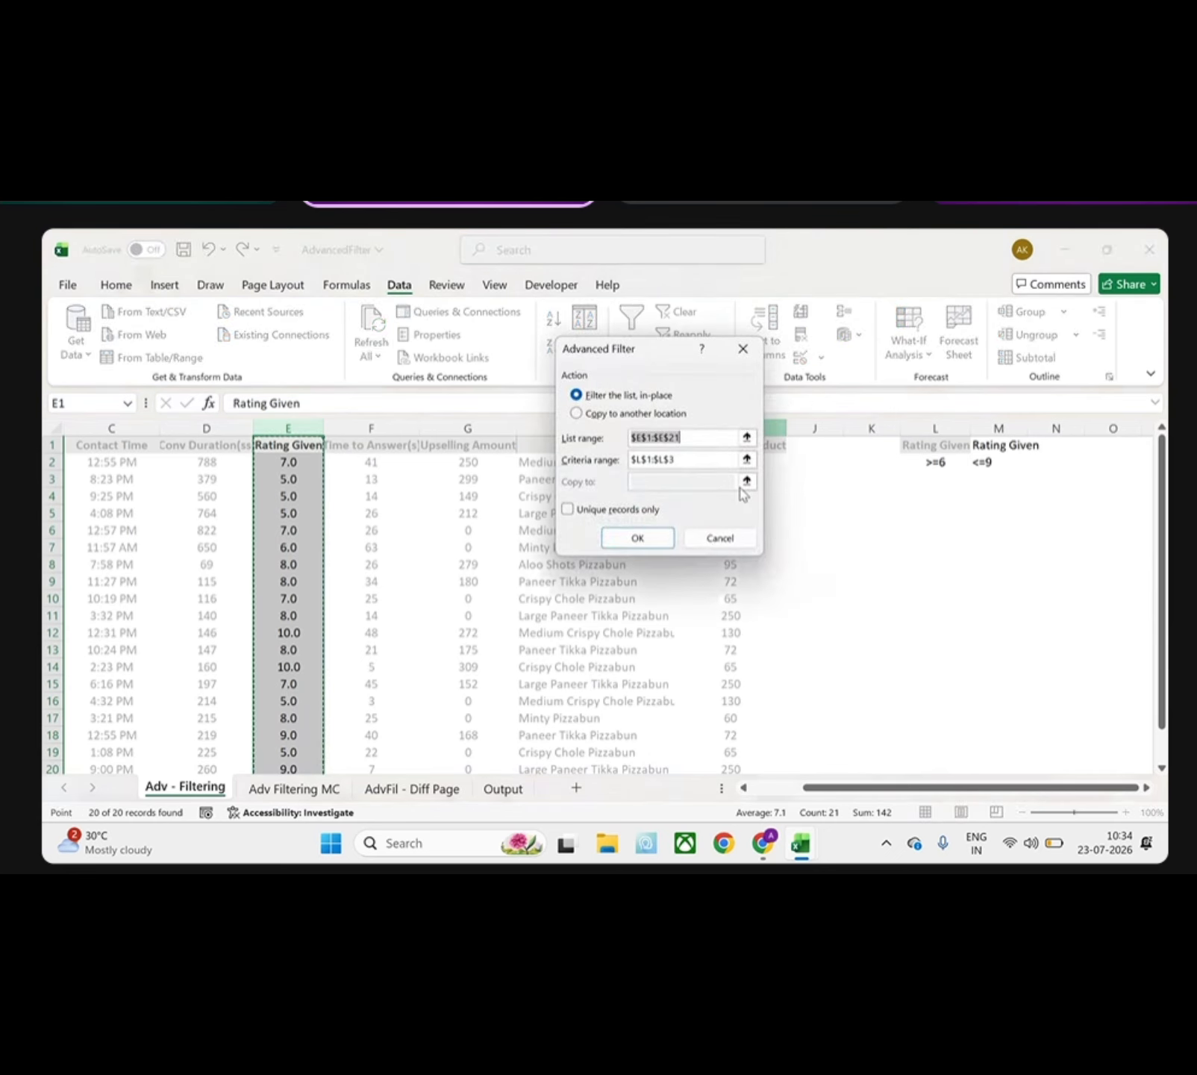
{"action": "left_click_drag", "start_coordinate": [695, 460], "coordinate": [630, 460]}
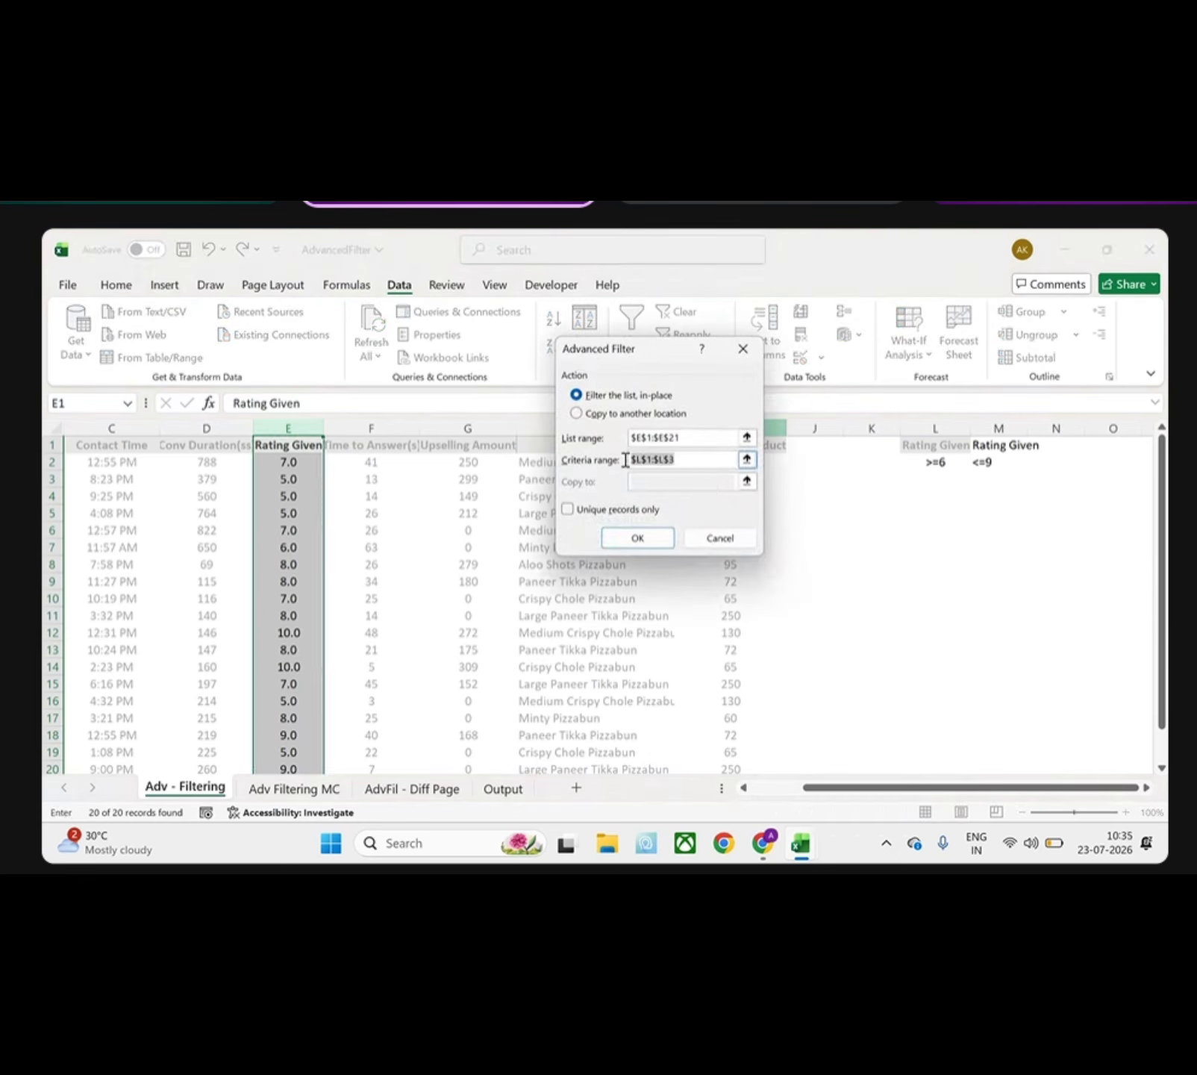
{"action": "key", "text": "BackSpace"}
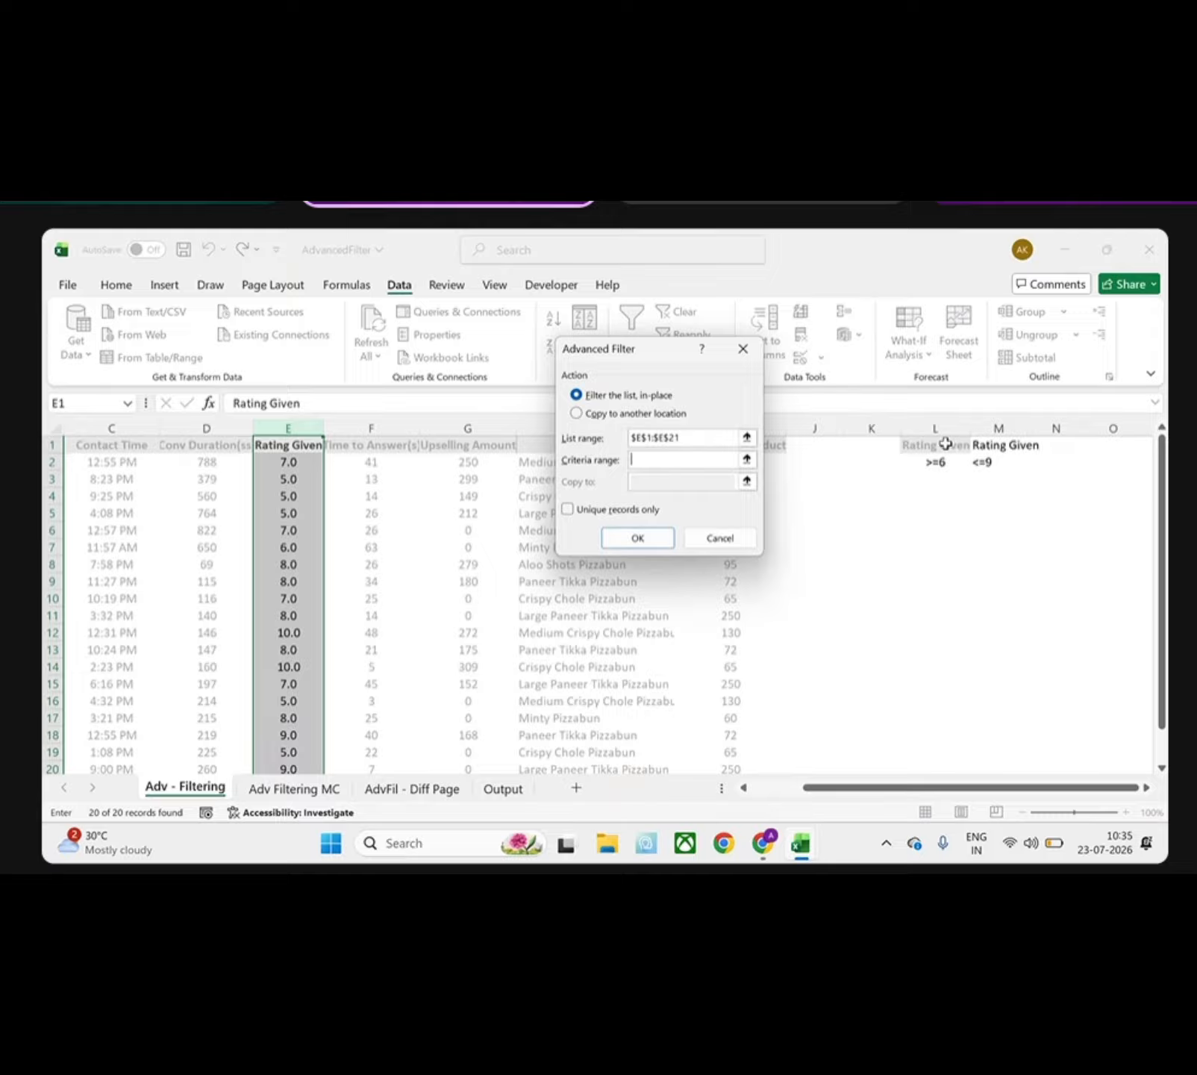
{"action": "left_click_drag", "start_coordinate": [950, 452], "coordinate": [984, 458]}
{"action": "left_click", "coordinate": [642, 536]}
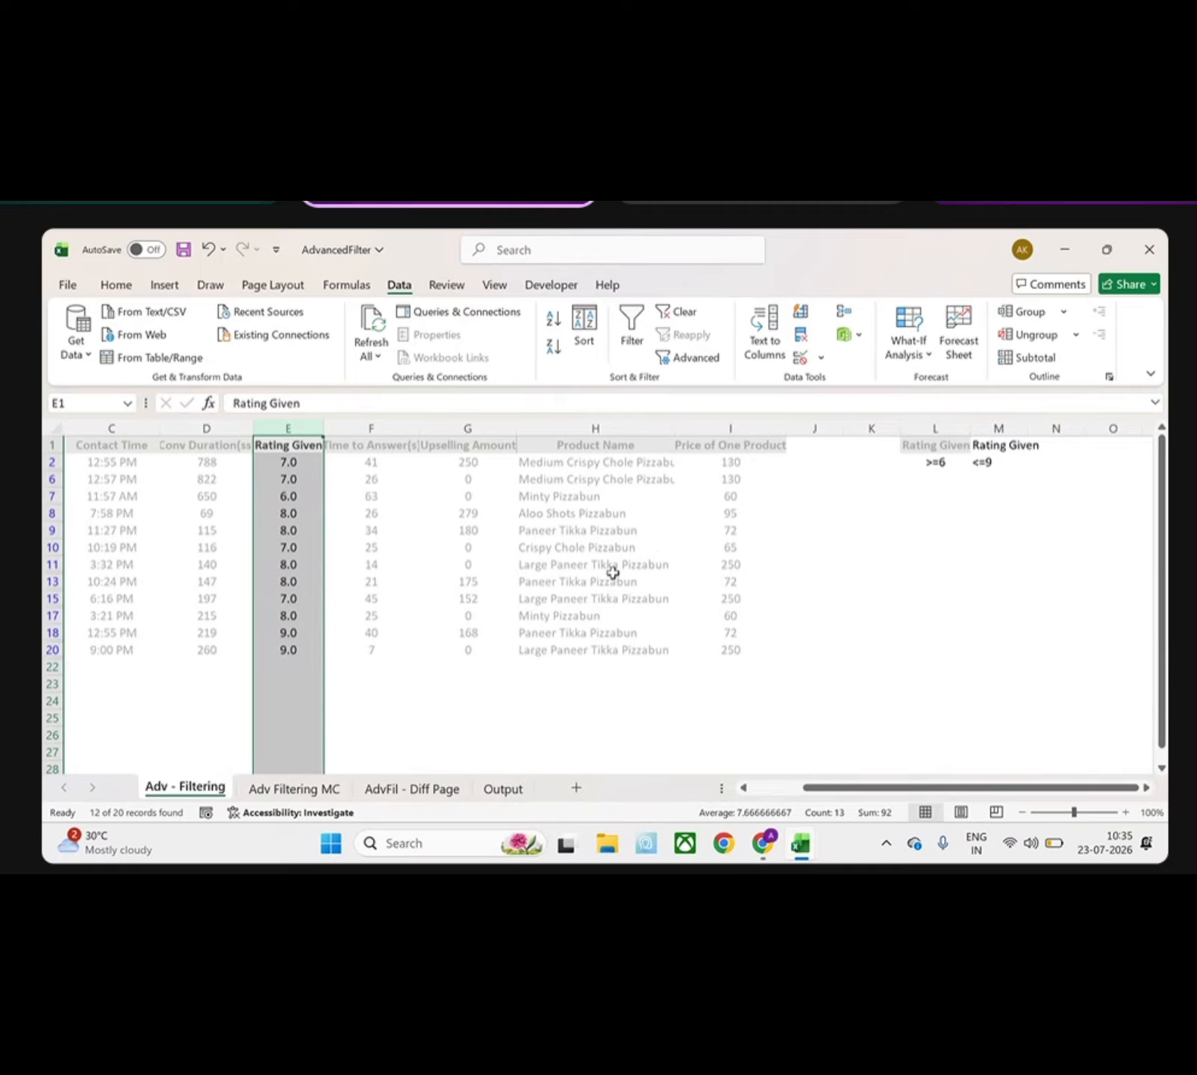
- Clear the Rating Given header and <=9 condition in column M, and the >=6 criterion in L2
{"action": "left_click", "coordinate": [937, 445]}
{"action": "left_click_drag", "start_coordinate": [938, 445], "coordinate": [939, 509]}
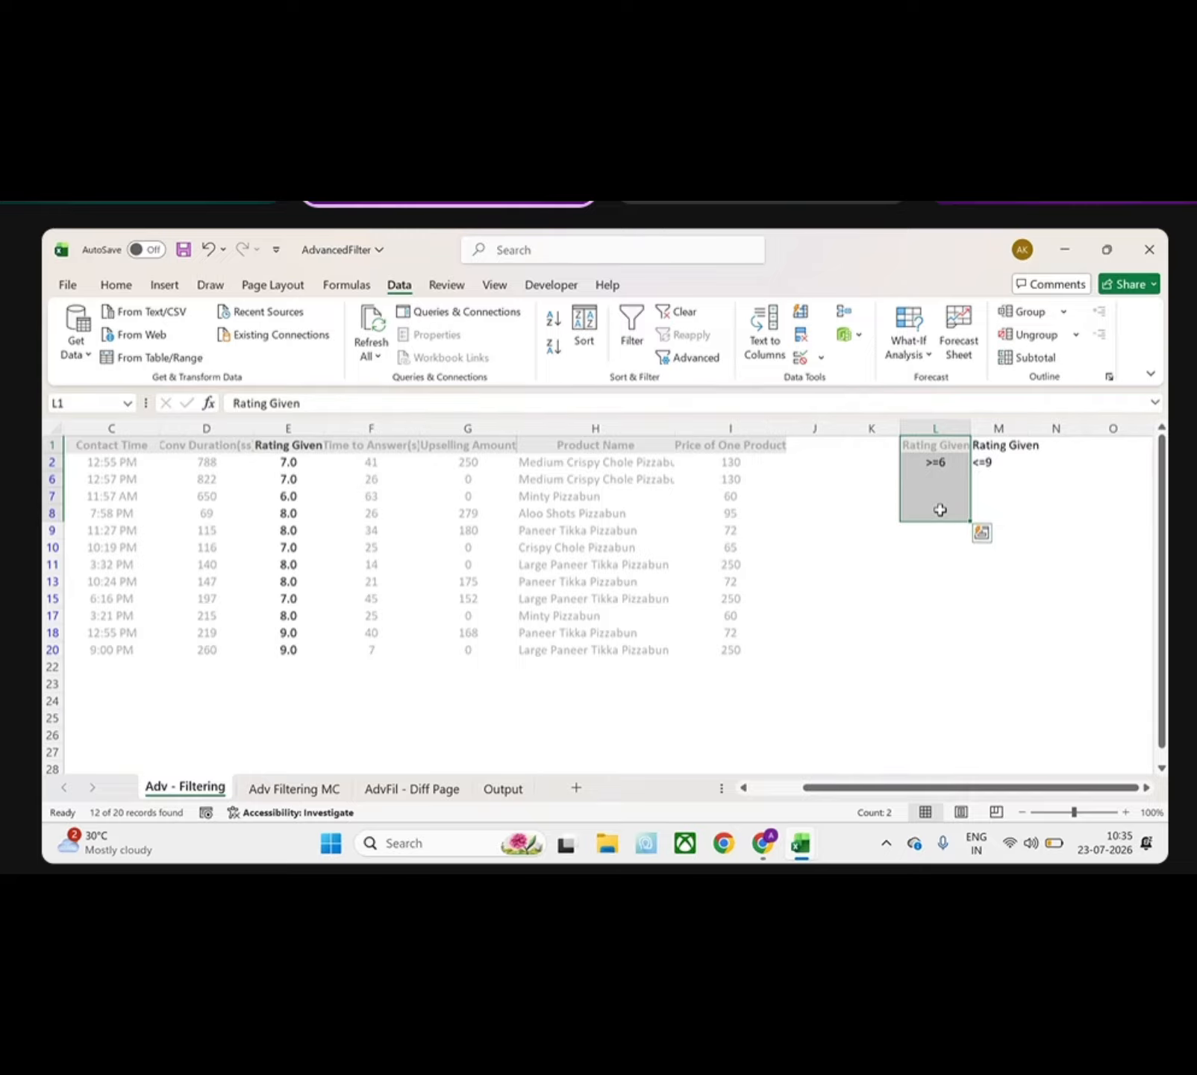
{"action": "left_click", "coordinate": [940, 463]}
{"action": "left_click", "coordinate": [981, 446]}
{"action": "left_click_drag", "start_coordinate": [980, 446], "coordinate": [984, 463]}
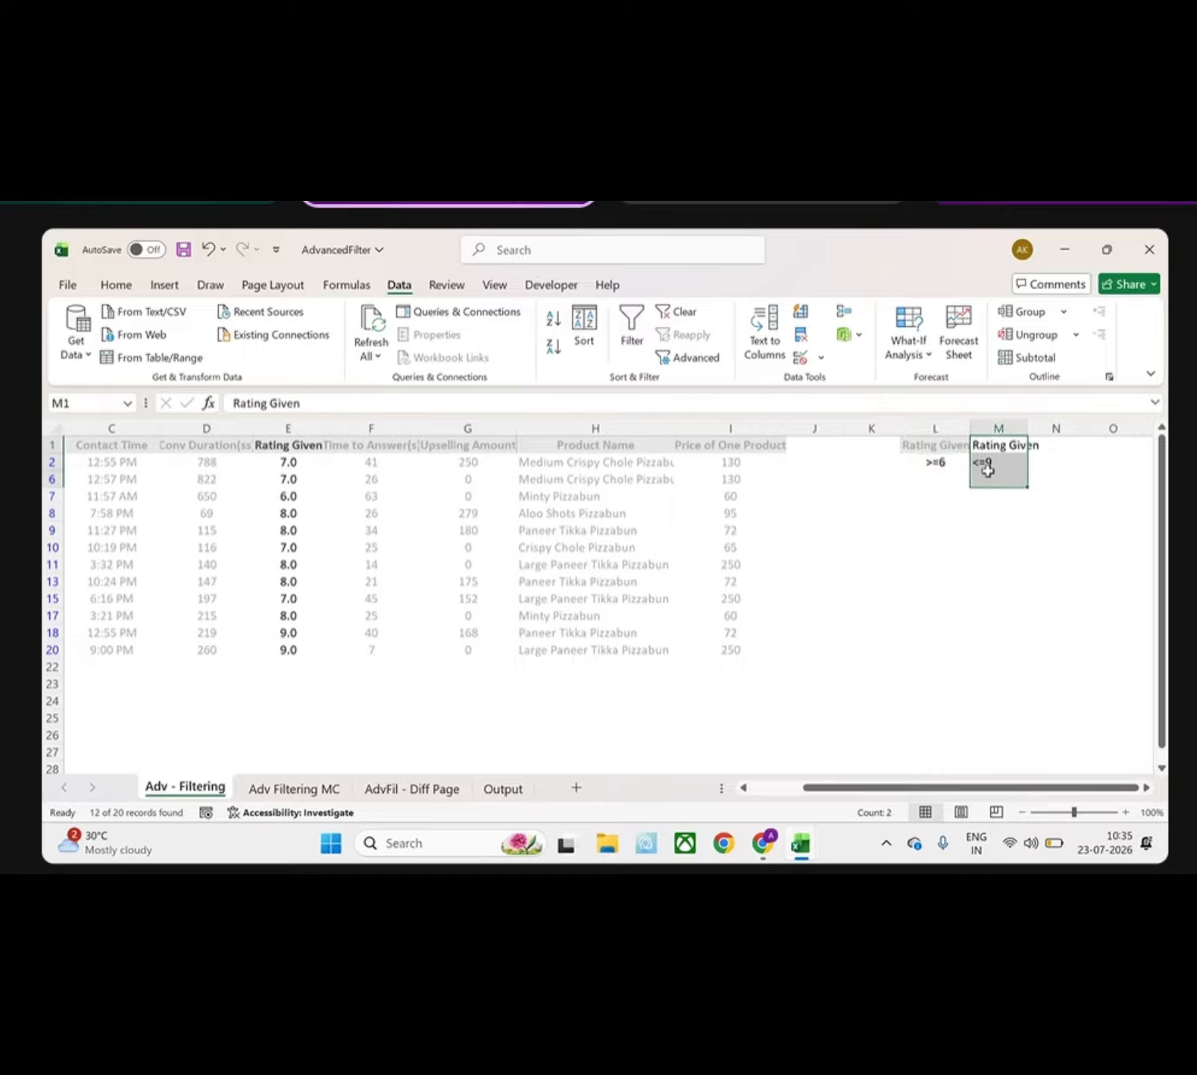
{"action": "right_click", "coordinate": [985, 467]}
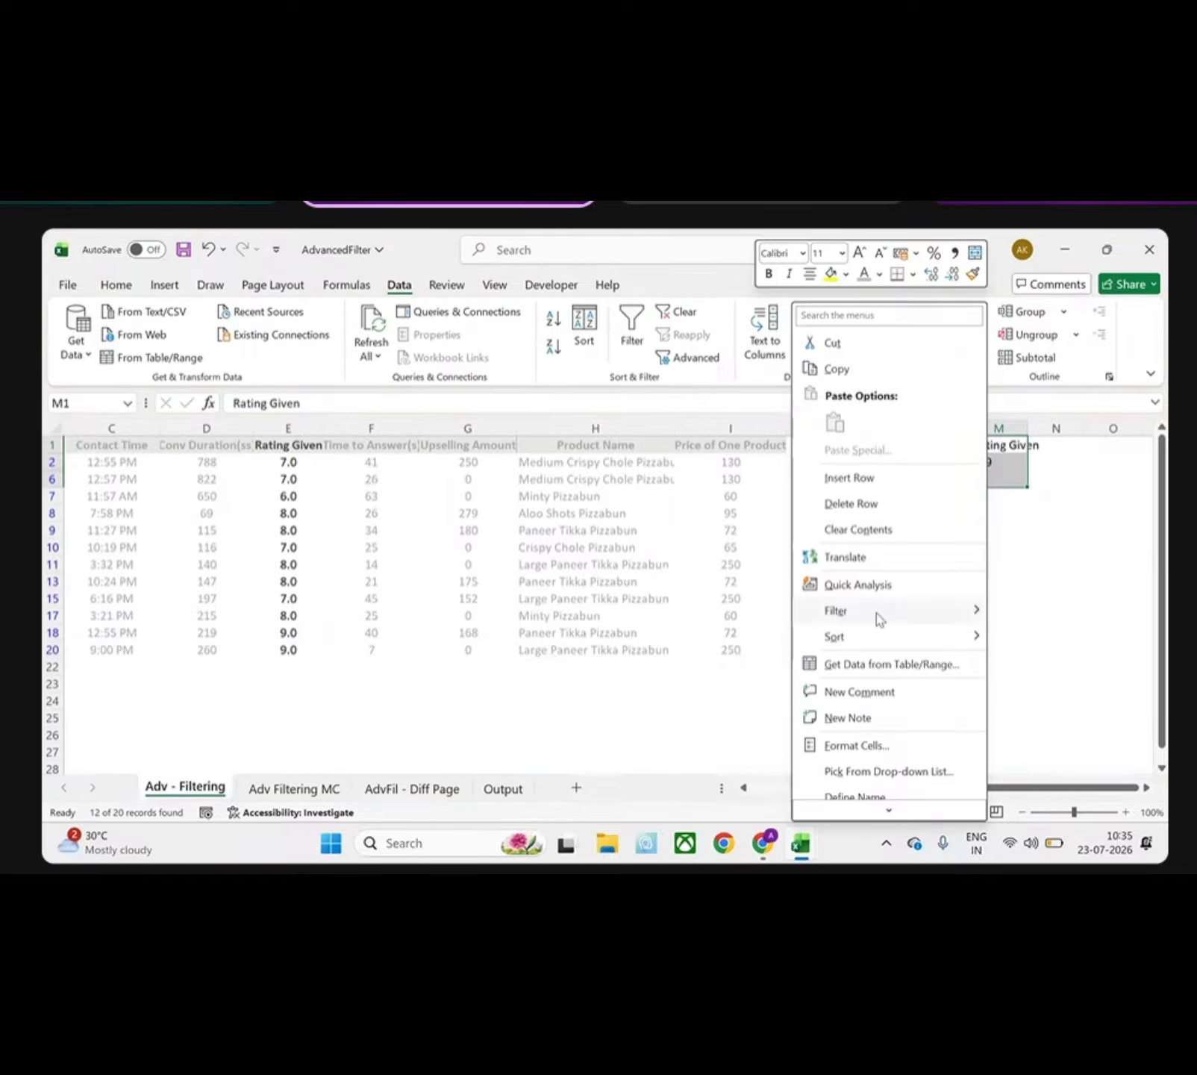
{"action": "left_click", "coordinate": [860, 530]}
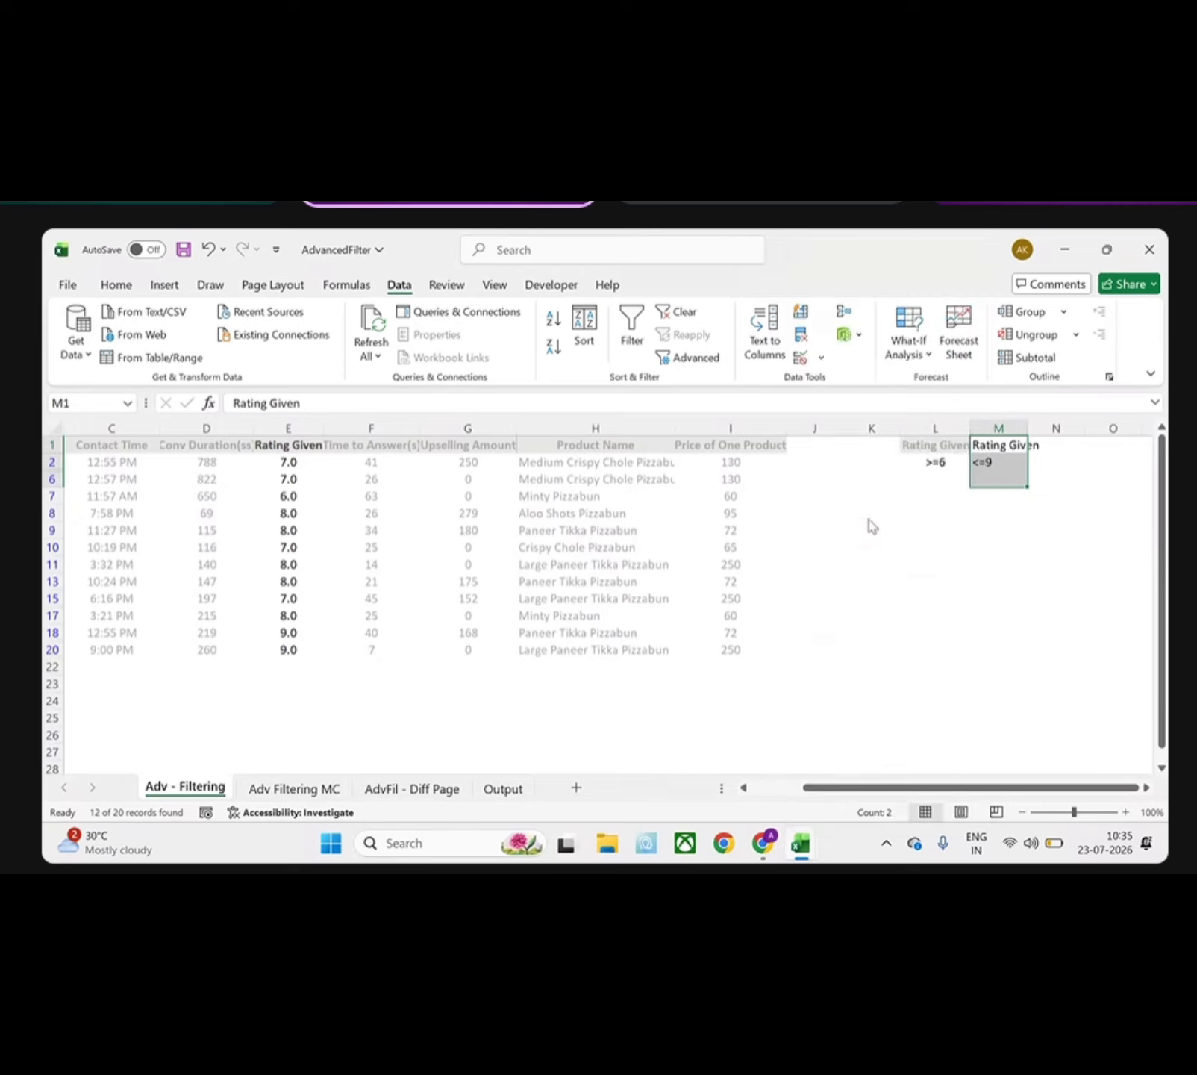
{"action": "left_click", "coordinate": [925, 464]}
{"action": "key", "text": "Delete"}
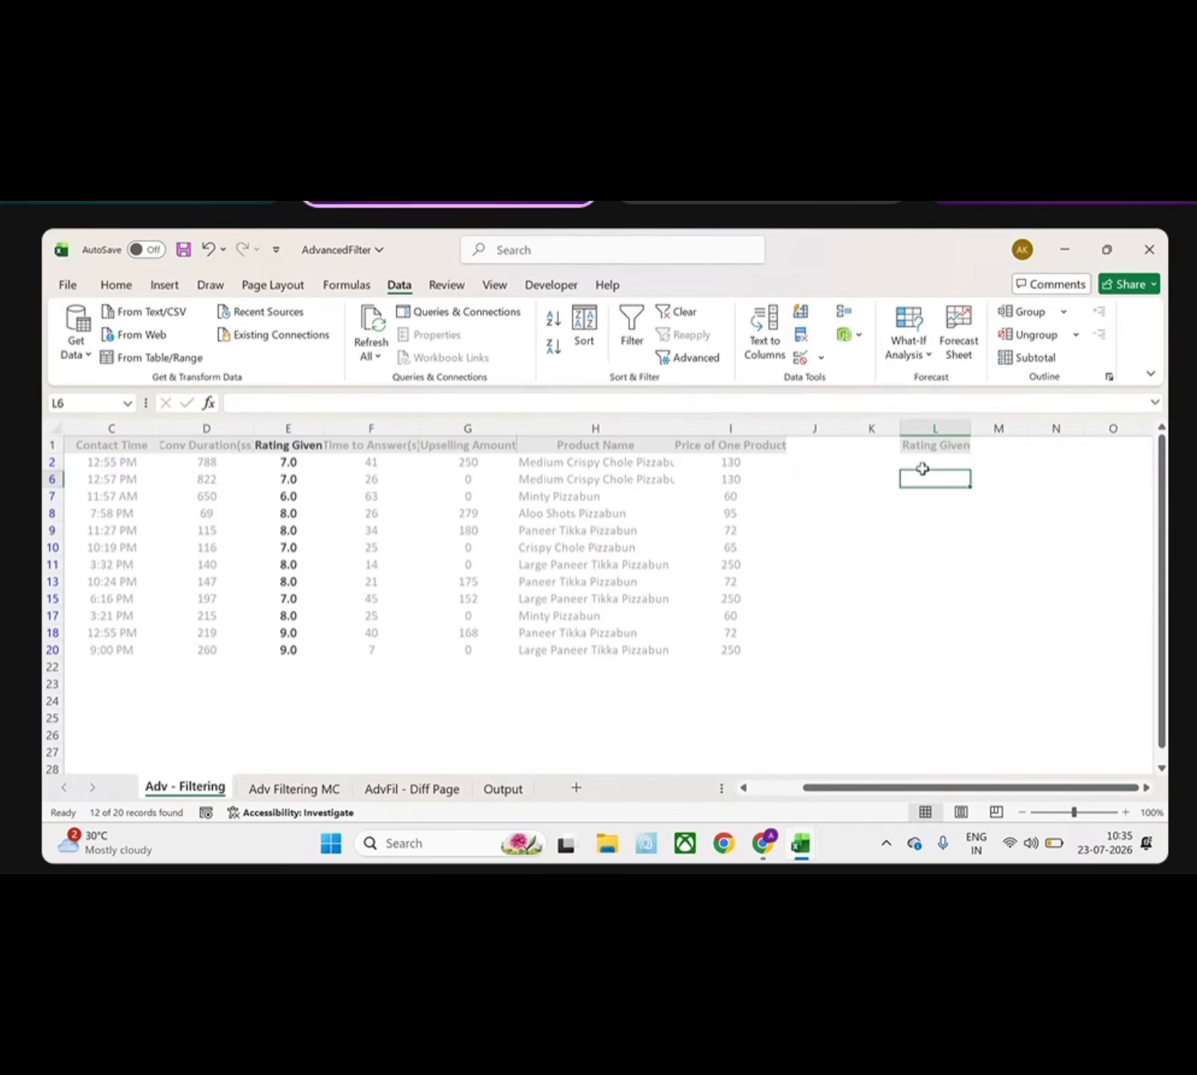
- Remove the filter from the list, and enter the criteria 6 in L2 and 8 in L3
{"action": "left_click", "coordinate": [310, 428]}
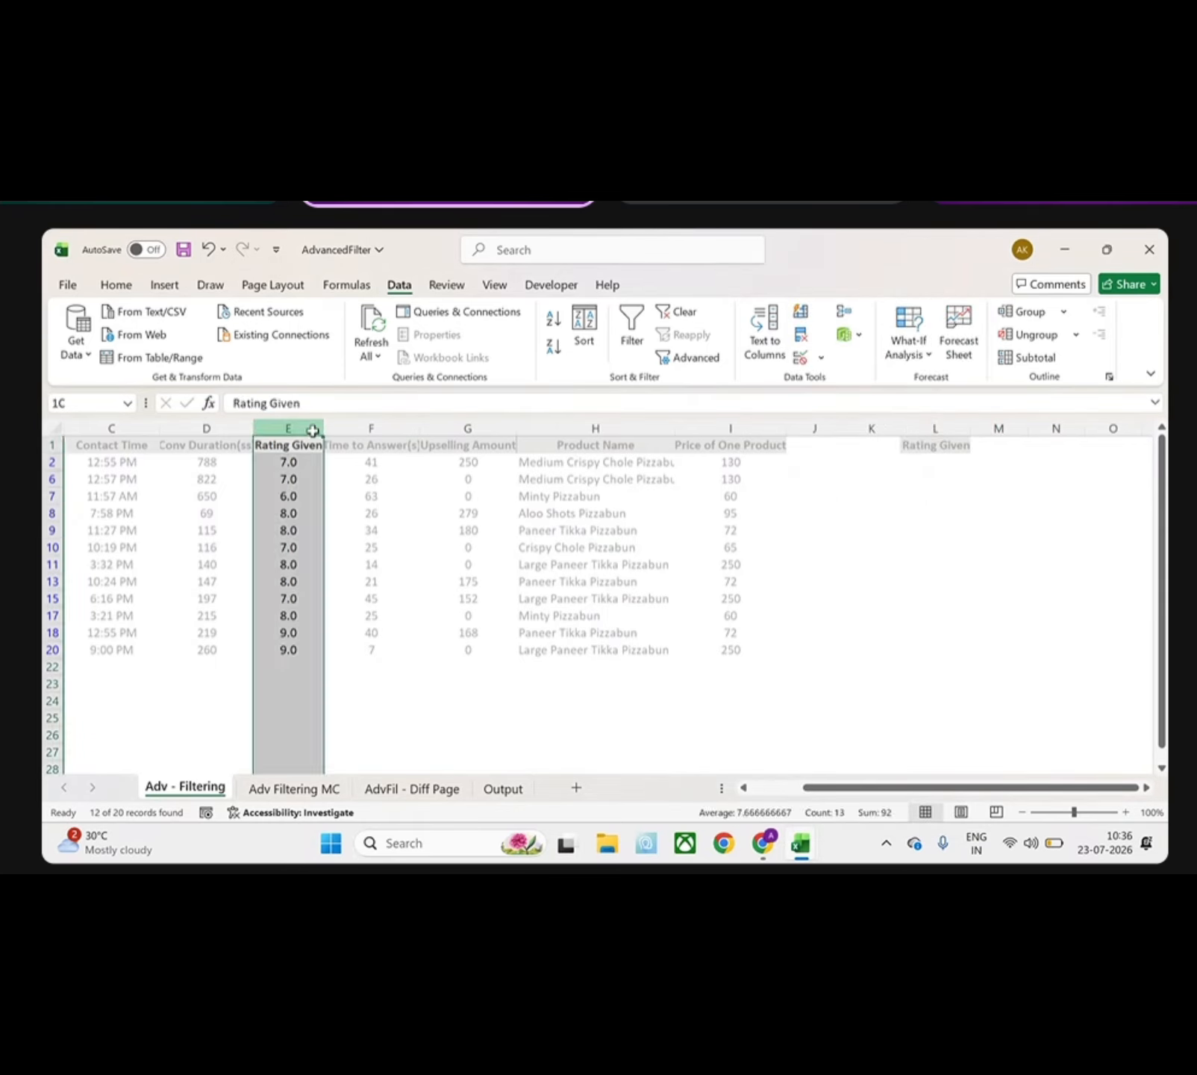
{"action": "left_click", "coordinate": [675, 312]}
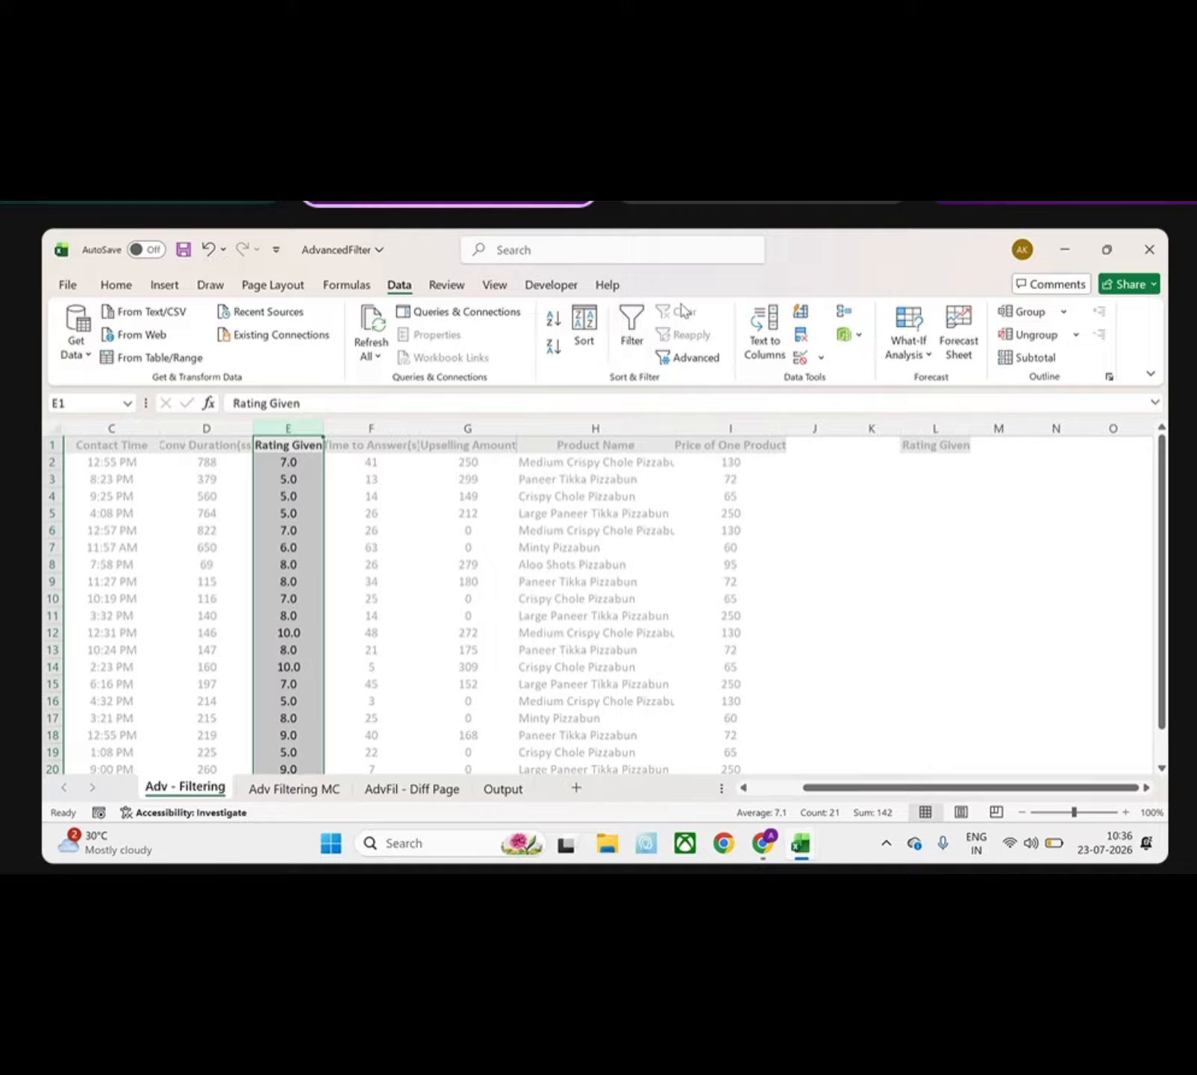
{"action": "left_click", "coordinate": [931, 461]}
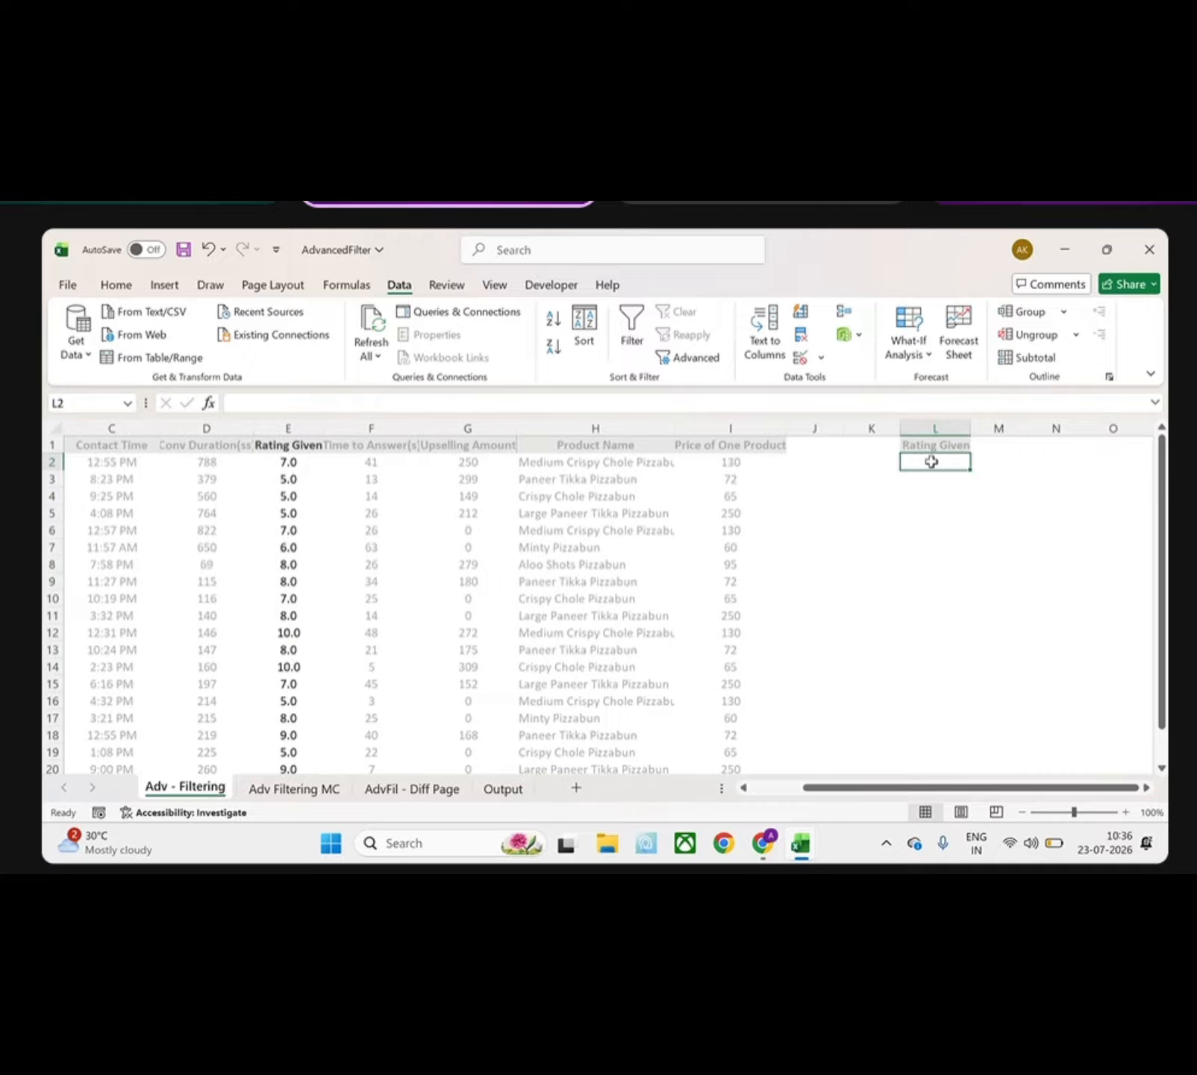
{"action": "type", "text": "6"}
{"action": "key", "text": "Return"}
{"action": "type", "text": "8"}
{"action": "key", "text": "Return"}
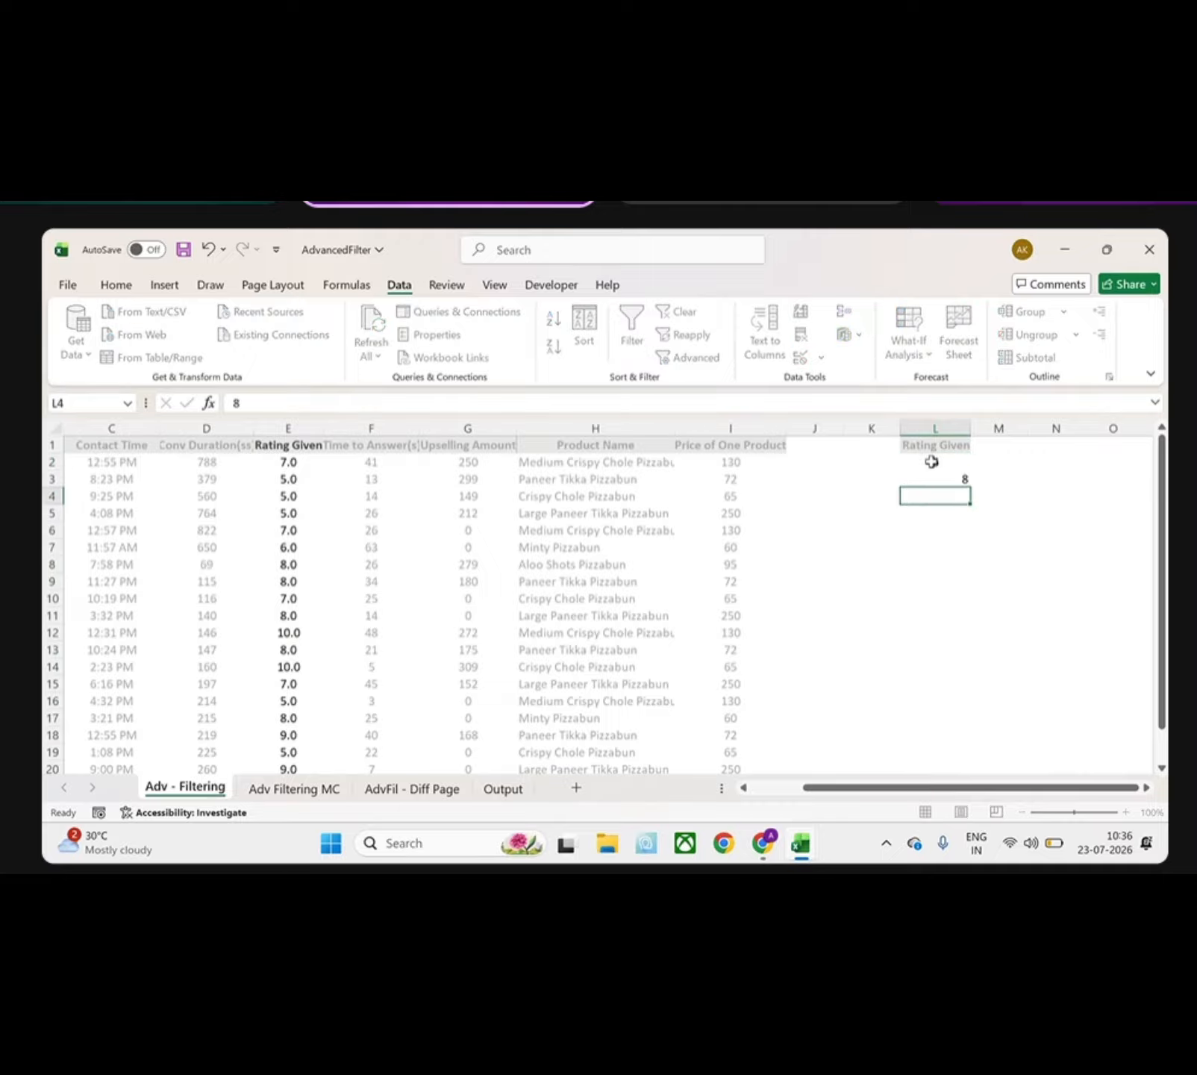
- Apply an in-place advanced filter to the Rating Given list E1:E21 with criteria range L1:L3
{"action": "left_click", "coordinate": [305, 429]}
{"action": "left_click", "coordinate": [688, 358]}
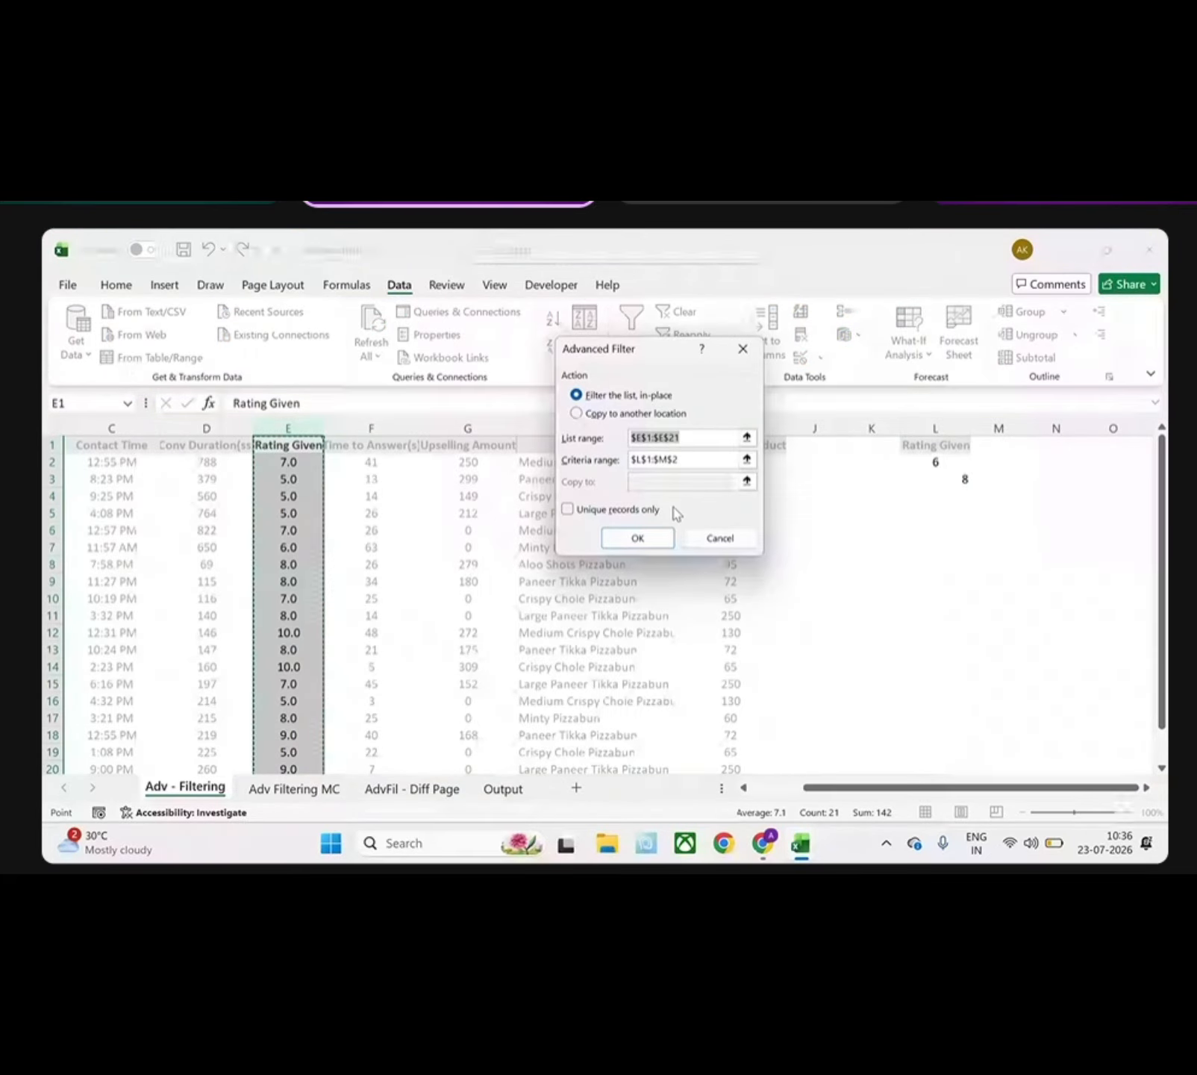
{"action": "key", "text": "Tab"}
{"action": "key", "text": "BackSpace"}
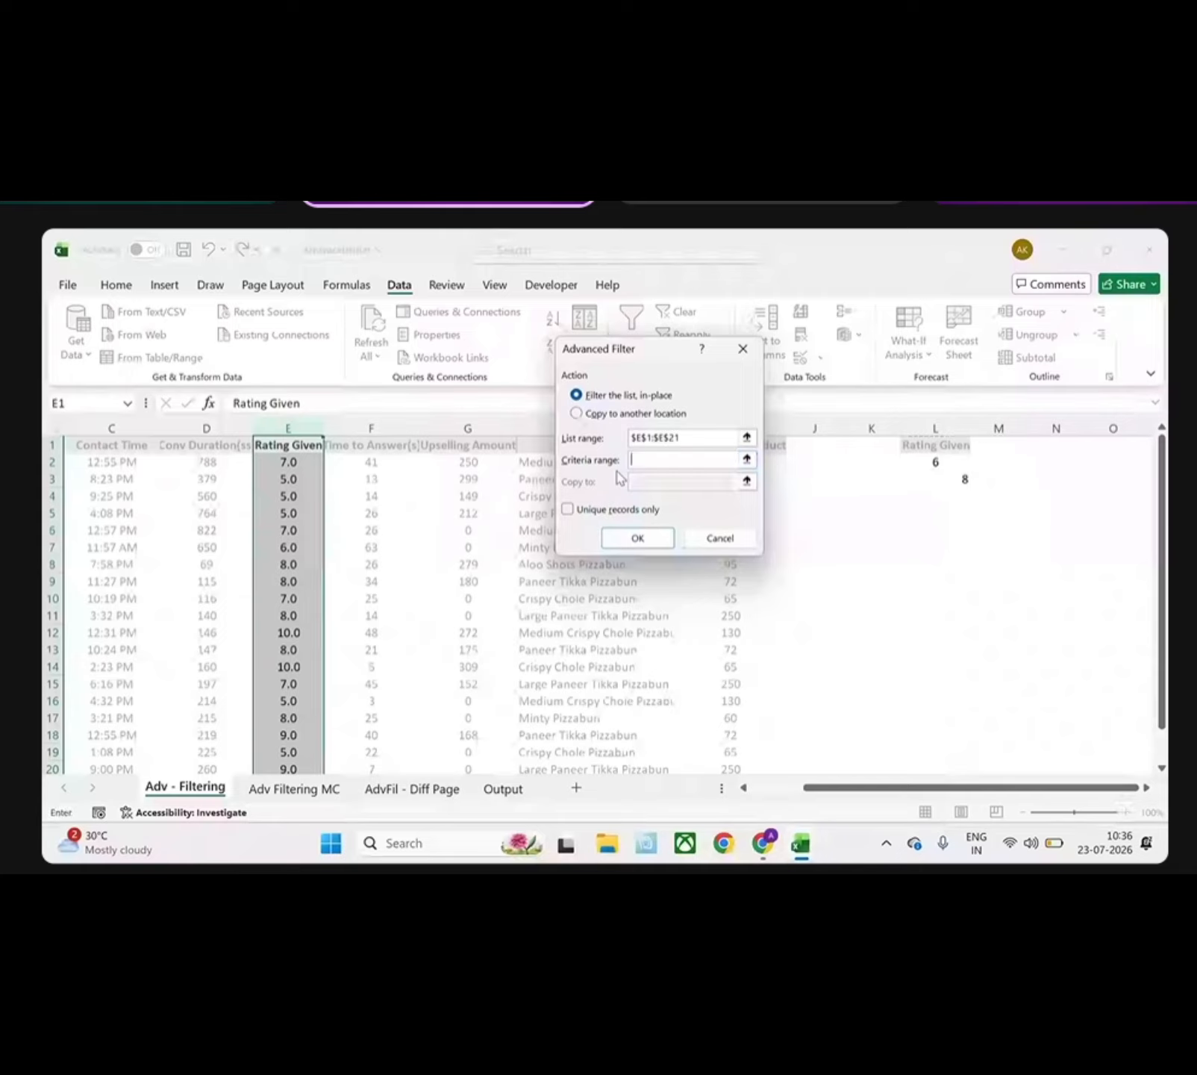
{"action": "left_click_drag", "start_coordinate": [925, 444], "coordinate": [929, 482]}
{"action": "left_click", "coordinate": [639, 538]}
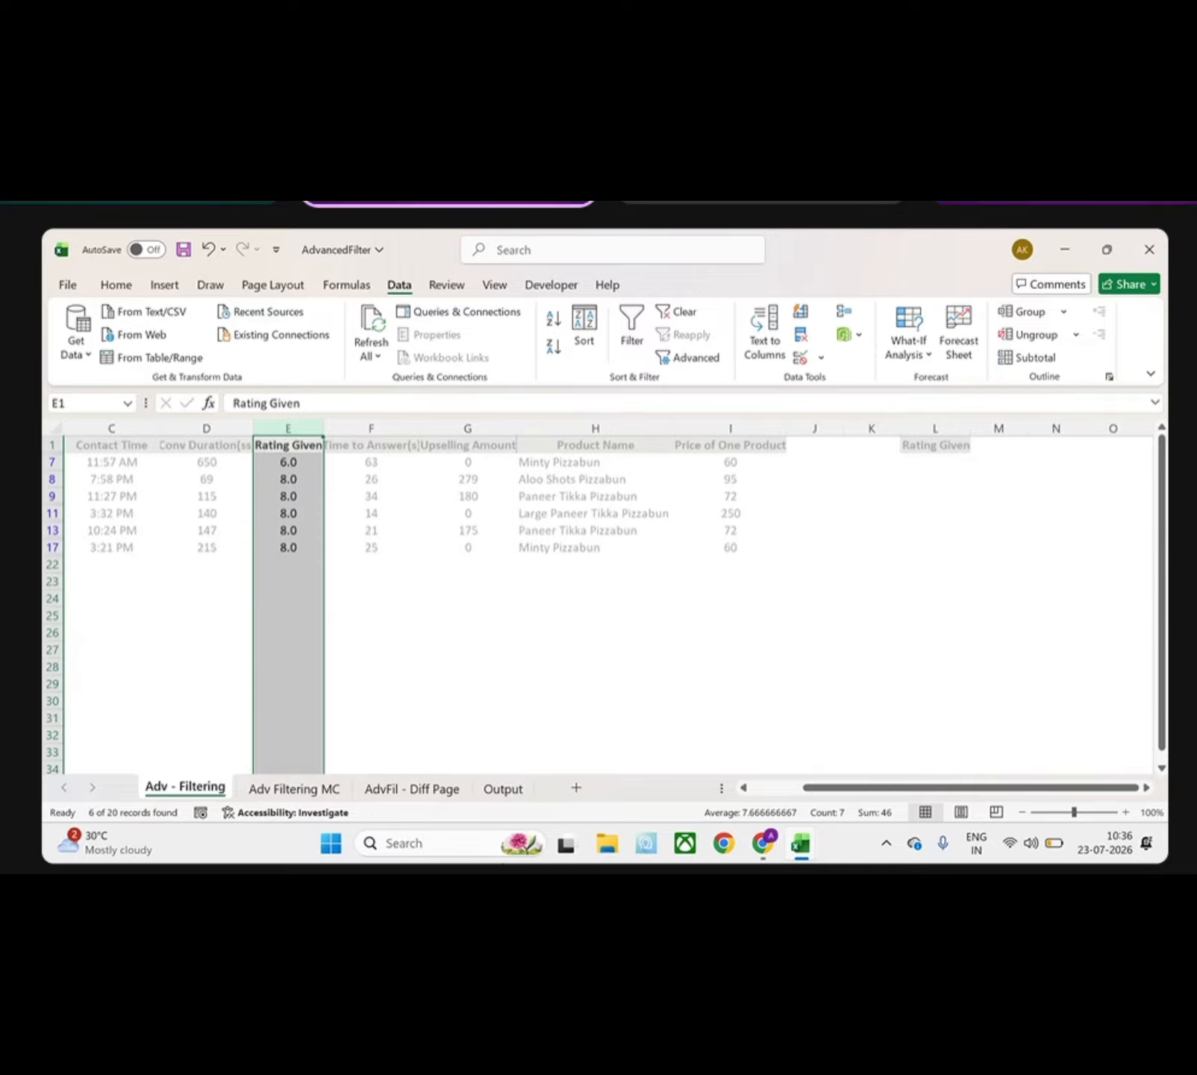
- Search Windows for "micro" and open Microsoft Whiteboard
{"action": "type", "text": "m"}
{"action": "left_click", "coordinate": [466, 851]}
{"action": "type", "text": "icro"}
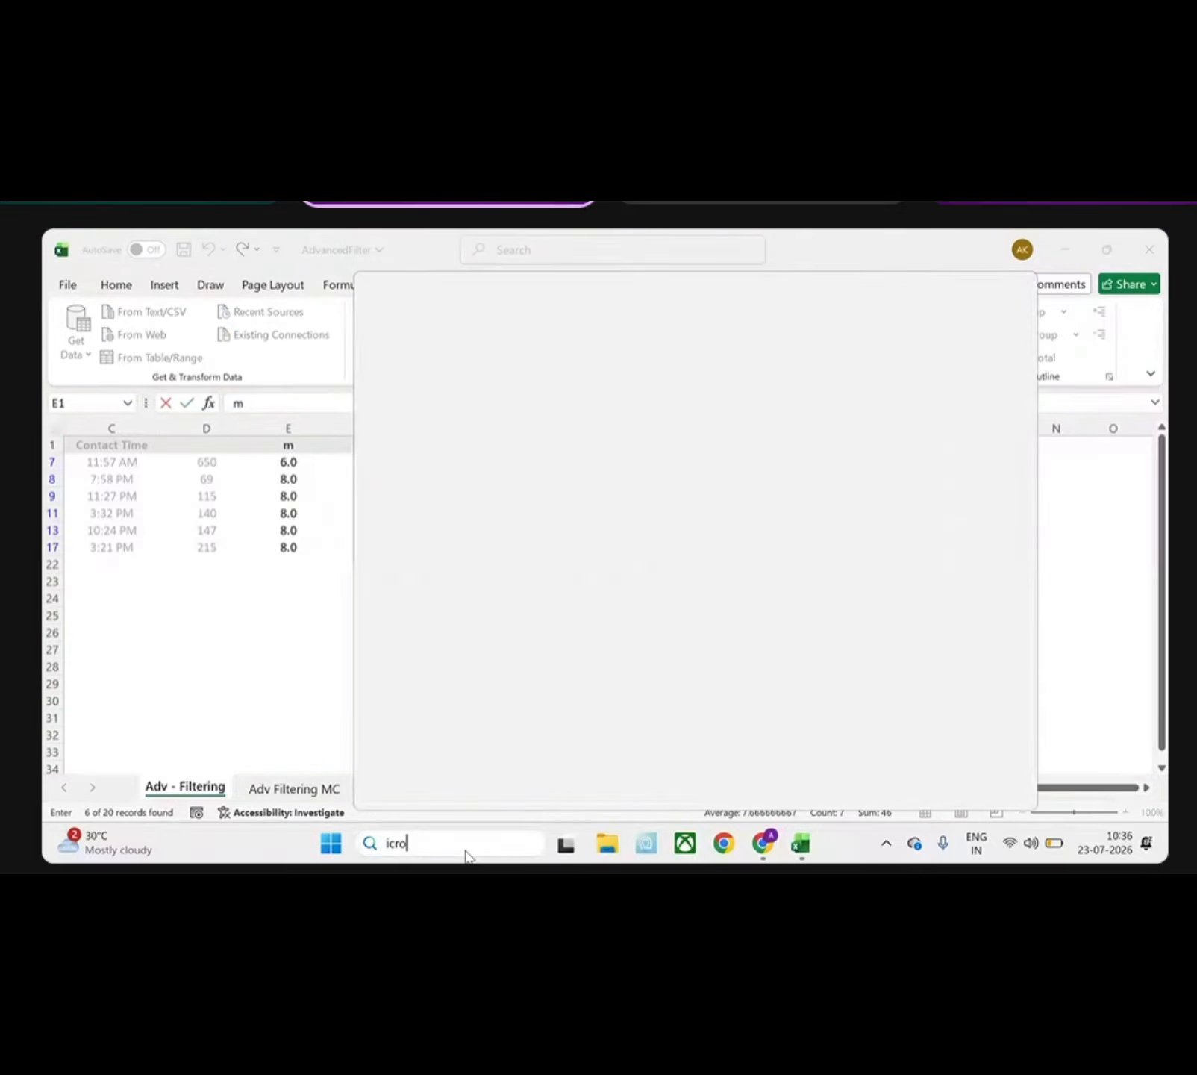
{"action": "key", "text": "BackSpace"}
{"action": "key", "text": "BackSpace"}
{"action": "key", "text": "BackSpace"}
{"action": "key", "text": "BackSpace"}
{"action": "type", "text": "micro"}
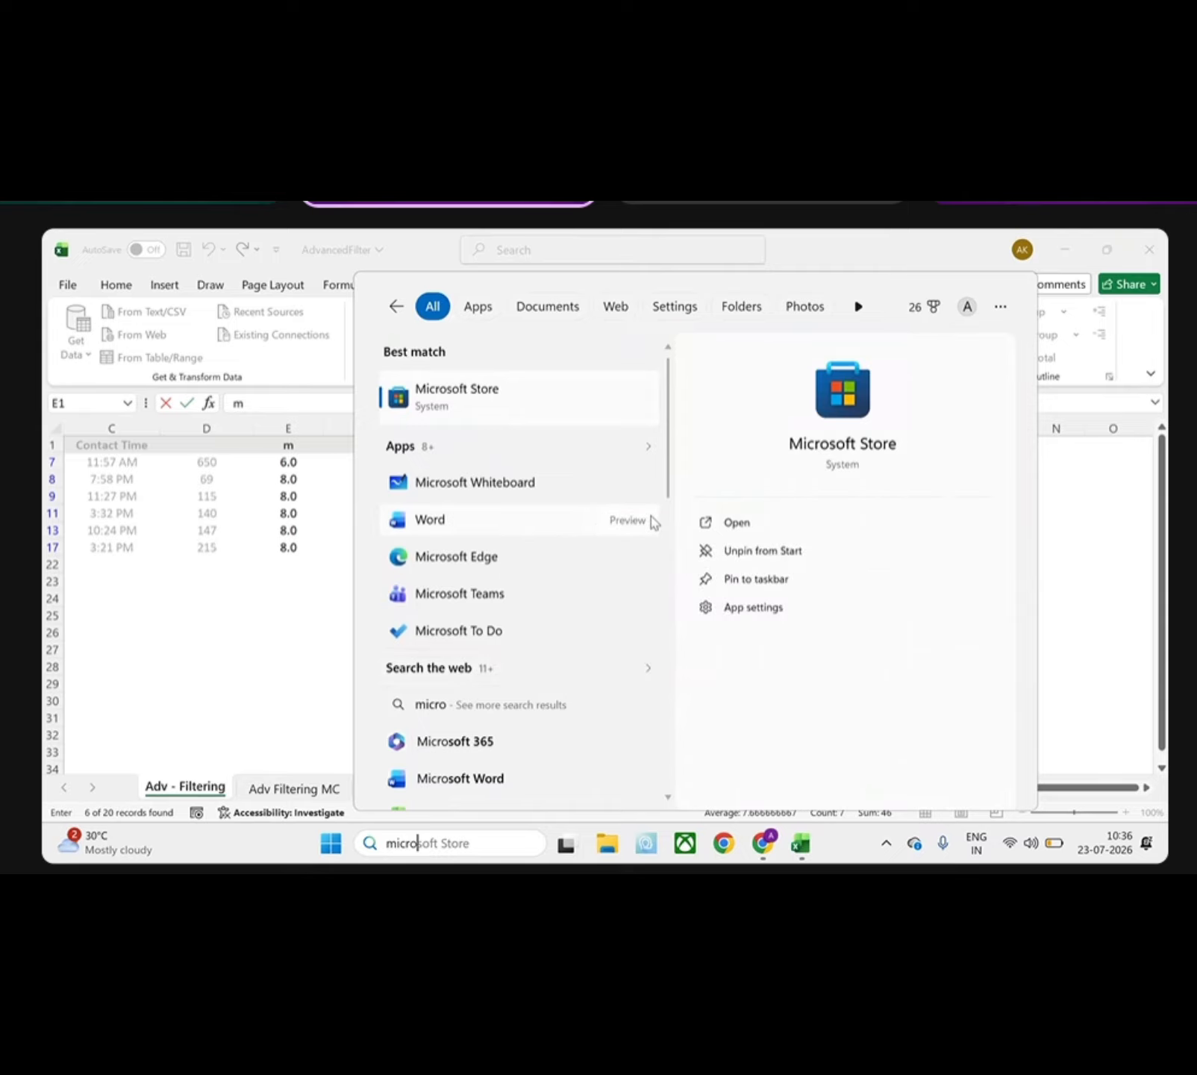
{"action": "left_click", "coordinate": [503, 482]}
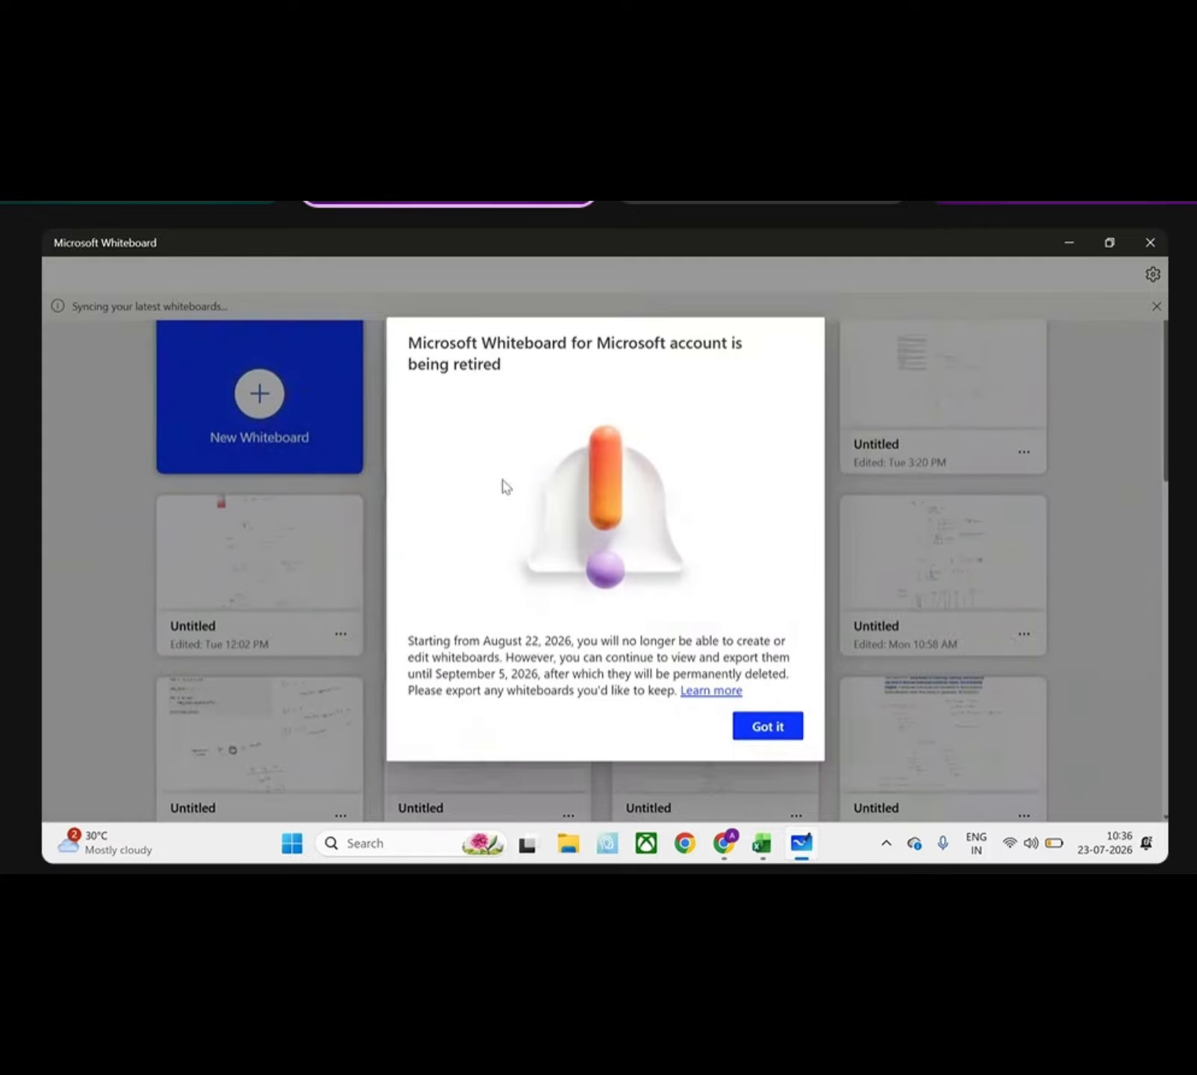
- Dismiss the retirement notices and create a new blank whiteboard without a template
{"action": "left_click", "coordinate": [753, 735]}
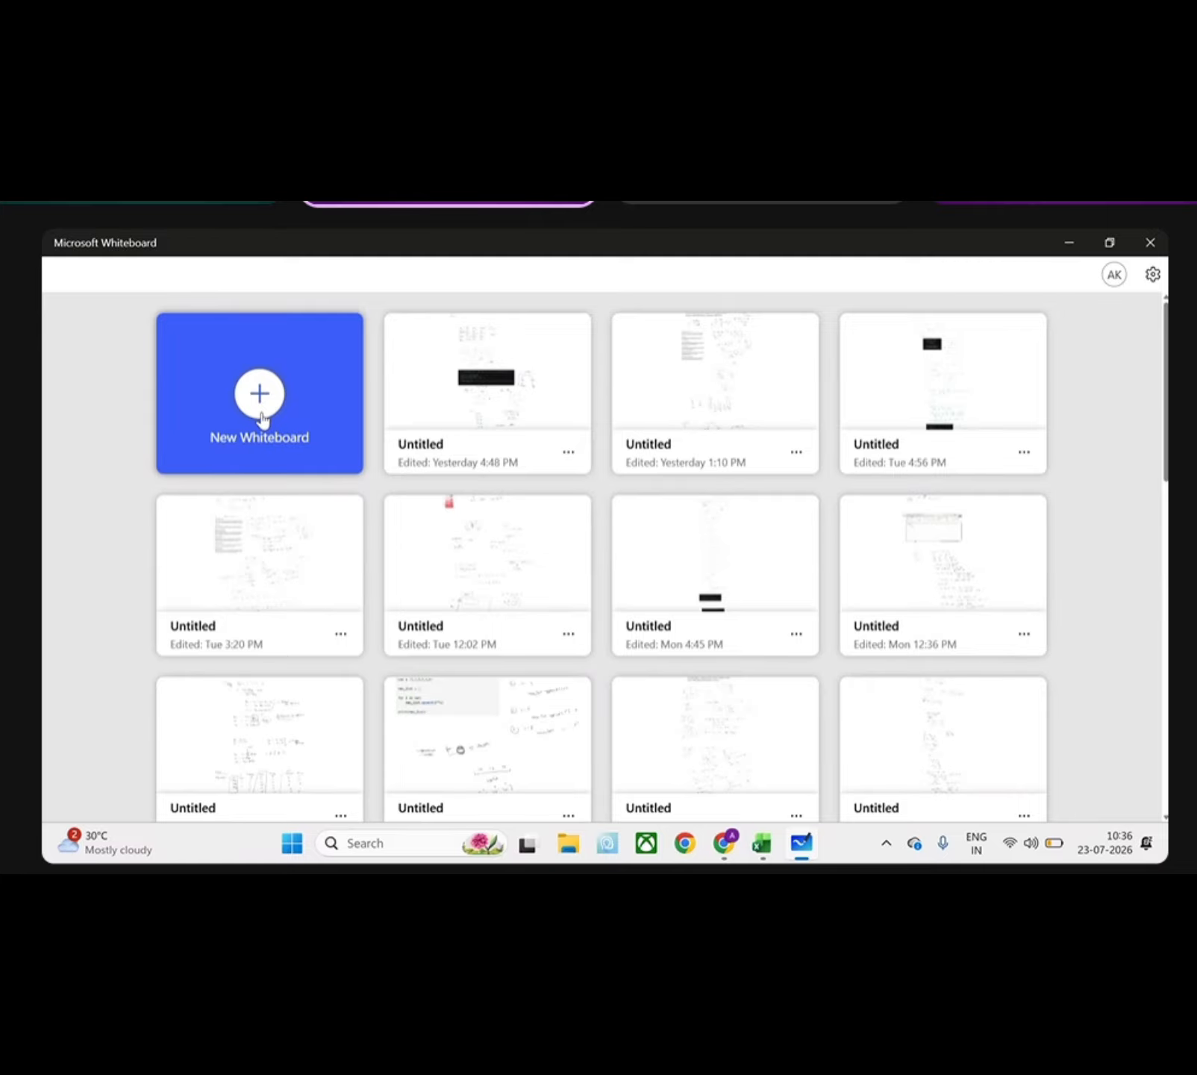
{"action": "left_click", "coordinate": [262, 422]}
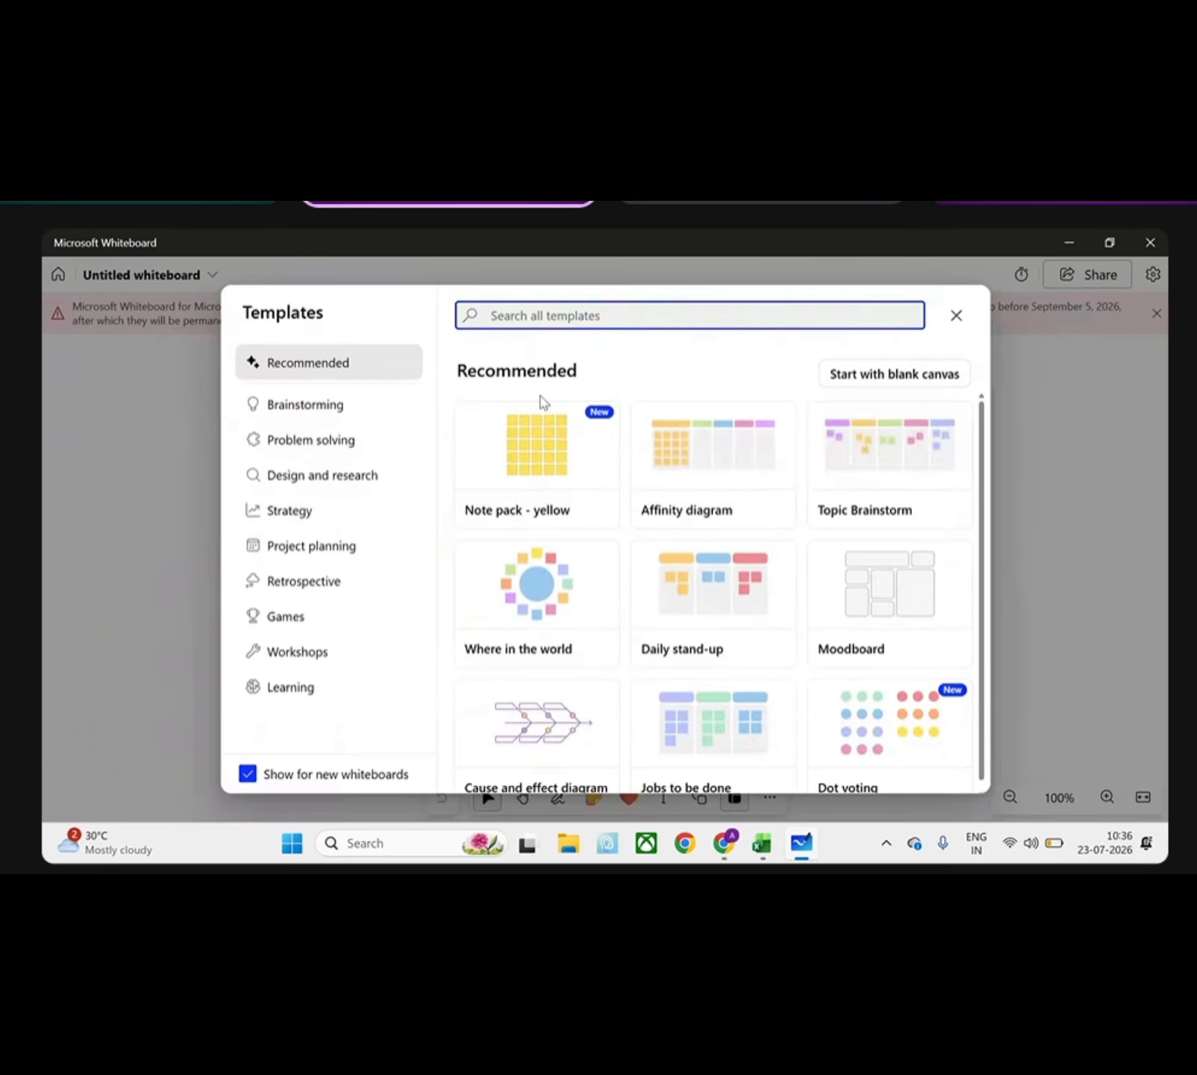
{"action": "left_click", "coordinate": [949, 327]}
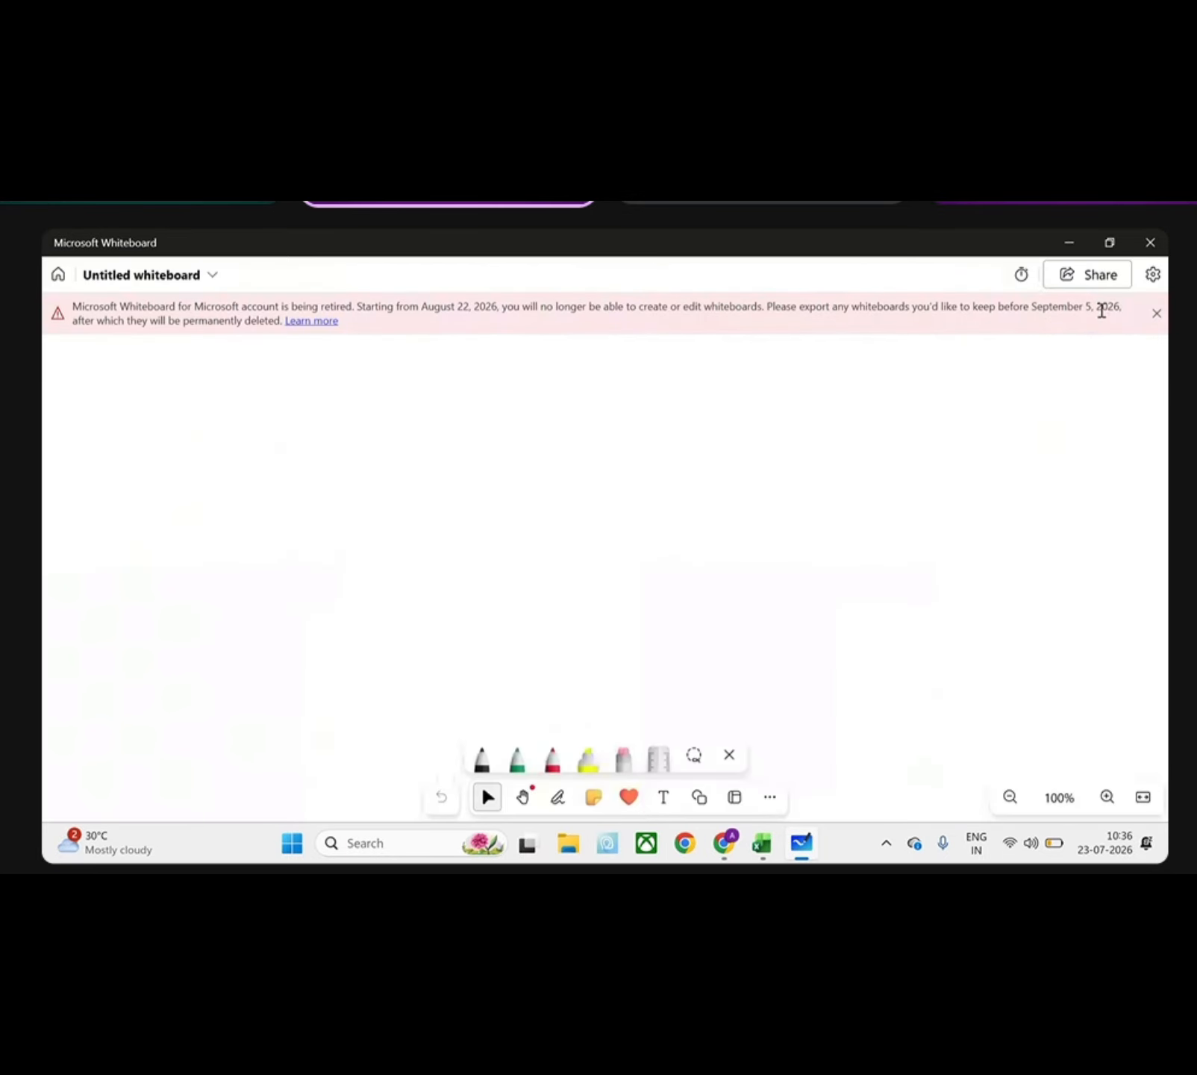
{"action": "left_click", "coordinate": [1155, 314]}
- Handwrite "Rating given" with 6 and 8 beneath it, and the heading "Same column" beside it
{"action": "mouse_move", "coordinate": [254, 326]}
{"action": "left_mouse_down"}
{"action": "mouse_move", "coordinate": [267, 341]}
{"action": "mouse_move", "coordinate": [388, 340]}
{"action": "left_mouse_up"}
{"action": "mouse_move", "coordinate": [320, 363]}
{"action": "left_mouse_down"}
{"action": "mouse_move", "coordinate": [305, 373]}
{"action": "mouse_move", "coordinate": [316, 415]}
{"action": "left_mouse_up"}
{"action": "left_click", "coordinate": [318, 404]}
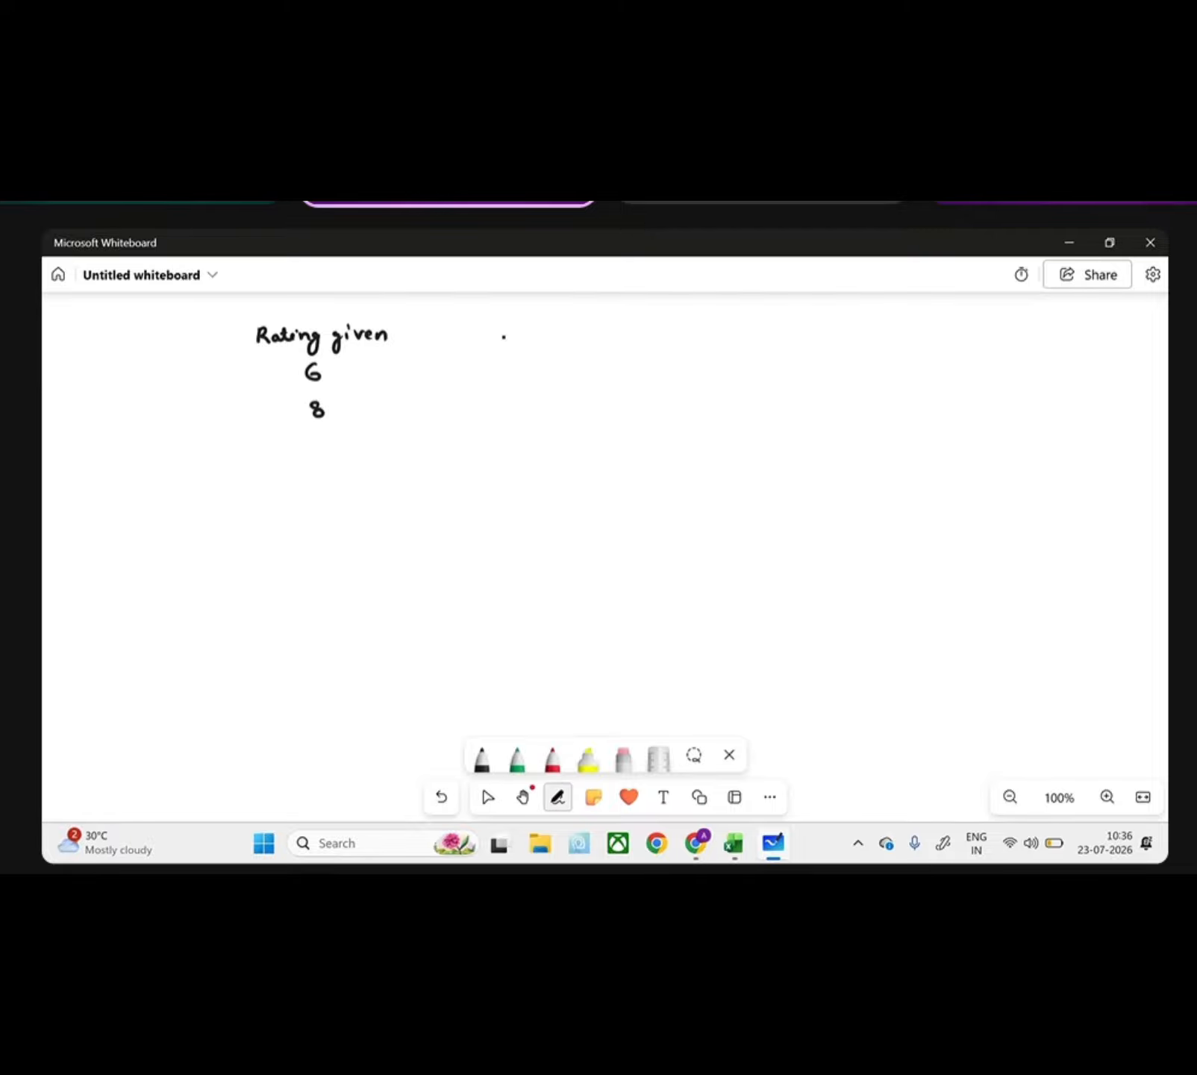
{"action": "left_click_drag", "start_coordinate": [531, 319], "coordinate": [522, 335]}
{"action": "left_click_drag", "start_coordinate": [532, 331], "coordinate": [660, 335]}
{"action": "left_click", "coordinate": [633, 333]}
- Handwrite "rating given 6 or rating given 8" under the "Same column" heading, and draw tick marks above the 6 and 8
{"action": "mouse_move", "coordinate": [562, 370]}
{"action": "left_mouse_down"}
{"action": "mouse_move", "coordinate": [575, 386]}
{"action": "mouse_move", "coordinate": [603, 383]}
{"action": "mouse_move", "coordinate": [617, 403]}
{"action": "left_mouse_up"}
{"action": "mouse_move", "coordinate": [647, 381]}
{"action": "left_mouse_down"}
{"action": "mouse_move", "coordinate": [651, 401]}
{"action": "mouse_move", "coordinate": [784, 371]}
{"action": "left_mouse_up"}
{"action": "left_click", "coordinate": [682, 364]}
{"action": "left_click_drag", "start_coordinate": [789, 365], "coordinate": [801, 373]}
{"action": "left_click_drag", "start_coordinate": [824, 382], "coordinate": [858, 376]}
{"action": "mouse_move", "coordinate": [858, 357]}
{"action": "left_mouse_down"}
{"action": "mouse_move", "coordinate": [864, 379]}
{"action": "mouse_move", "coordinate": [868, 365]}
{"action": "left_mouse_up"}
{"action": "left_click_drag", "start_coordinate": [871, 369], "coordinate": [890, 374]}
{"action": "mouse_move", "coordinate": [890, 371]}
{"action": "left_mouse_down"}
{"action": "mouse_move", "coordinate": [881, 397]}
{"action": "mouse_move", "coordinate": [952, 377]}
{"action": "left_mouse_up"}
{"action": "left_click_drag", "start_coordinate": [974, 359], "coordinate": [968, 378]}
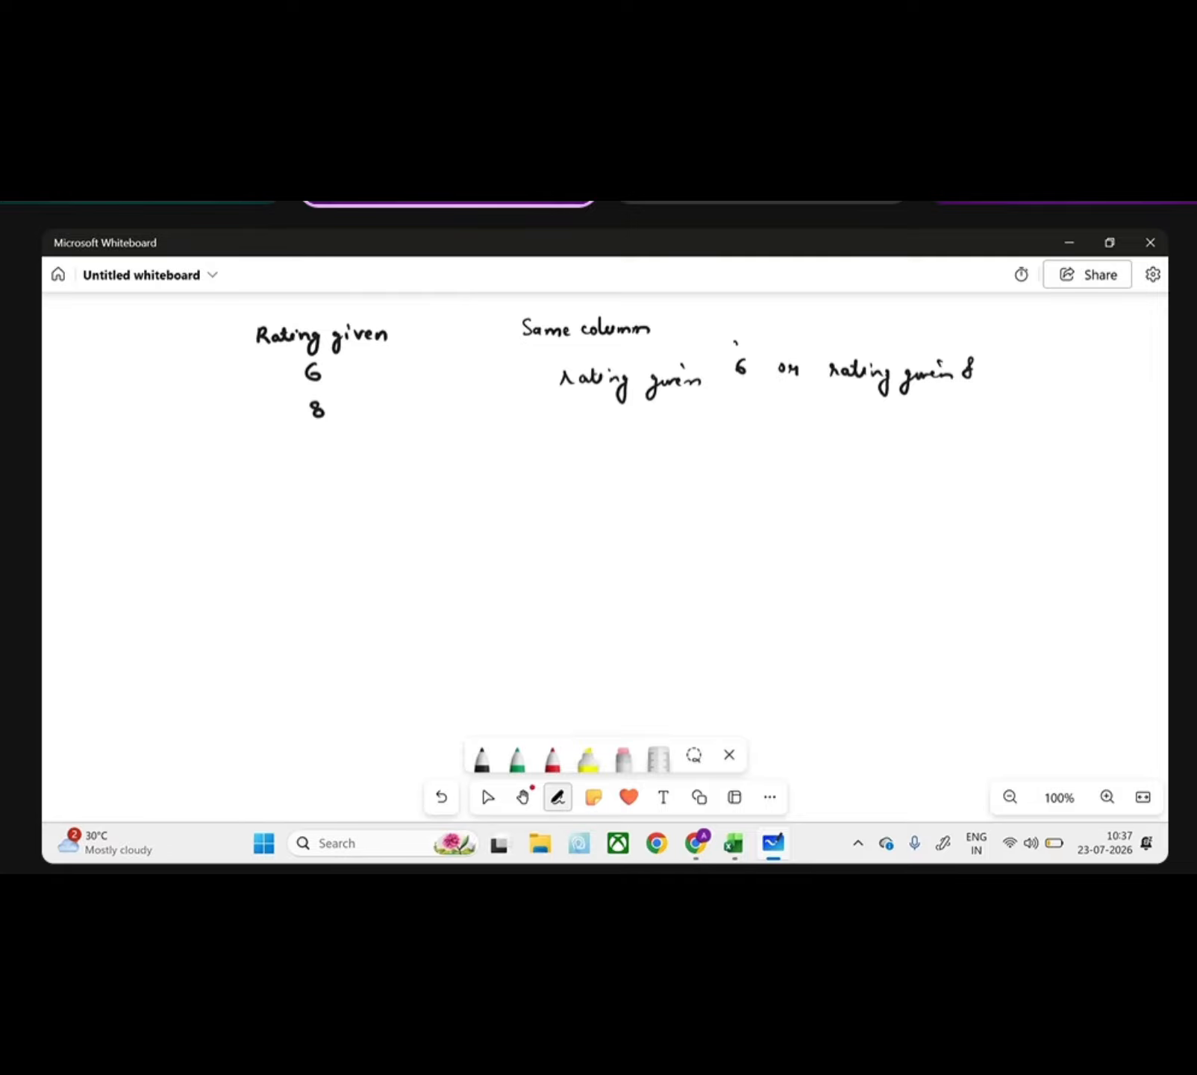
{"action": "left_click_drag", "start_coordinate": [735, 342], "coordinate": [757, 337]}
{"action": "left_click_drag", "start_coordinate": [959, 339], "coordinate": [974, 335]}
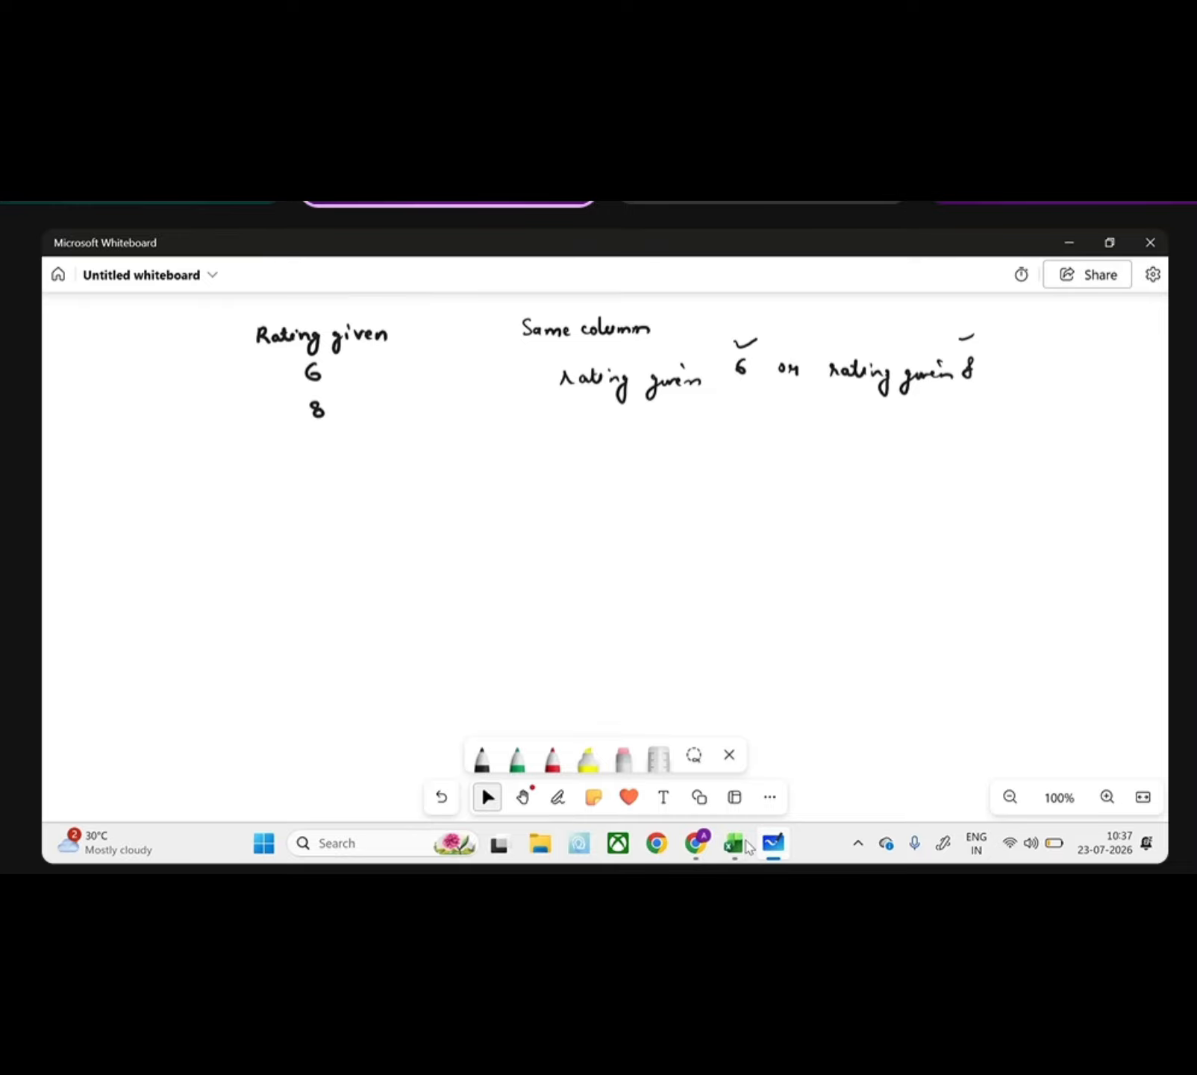
- Switch to the AdvancedFilter workbook in Excel and undo the stray "m" entered in header cell E1
{"action": "mouse_move", "coordinate": [734, 844]}
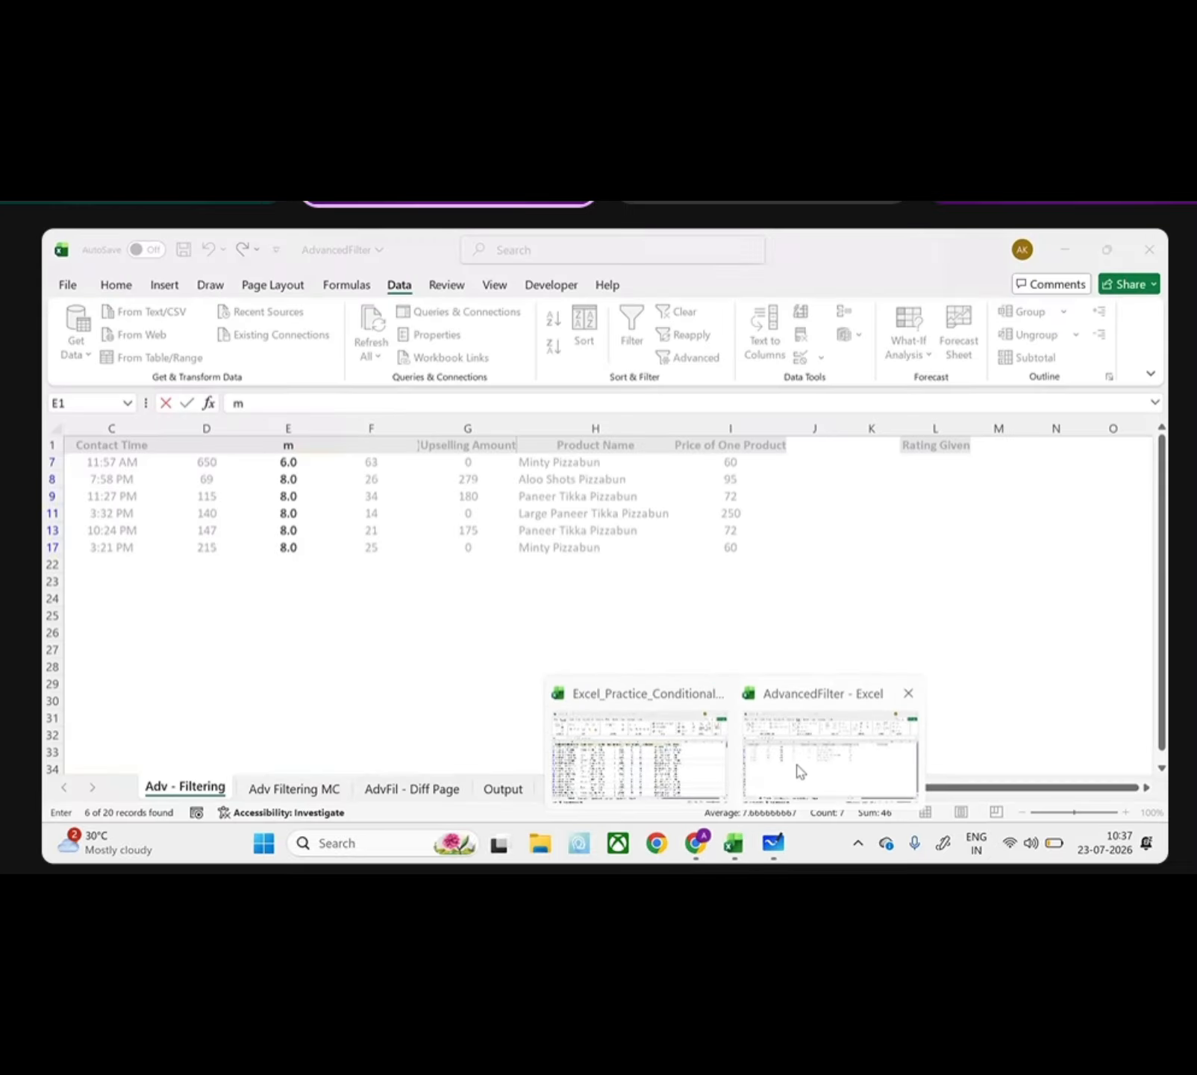
{"action": "left_click", "coordinate": [796, 766]}
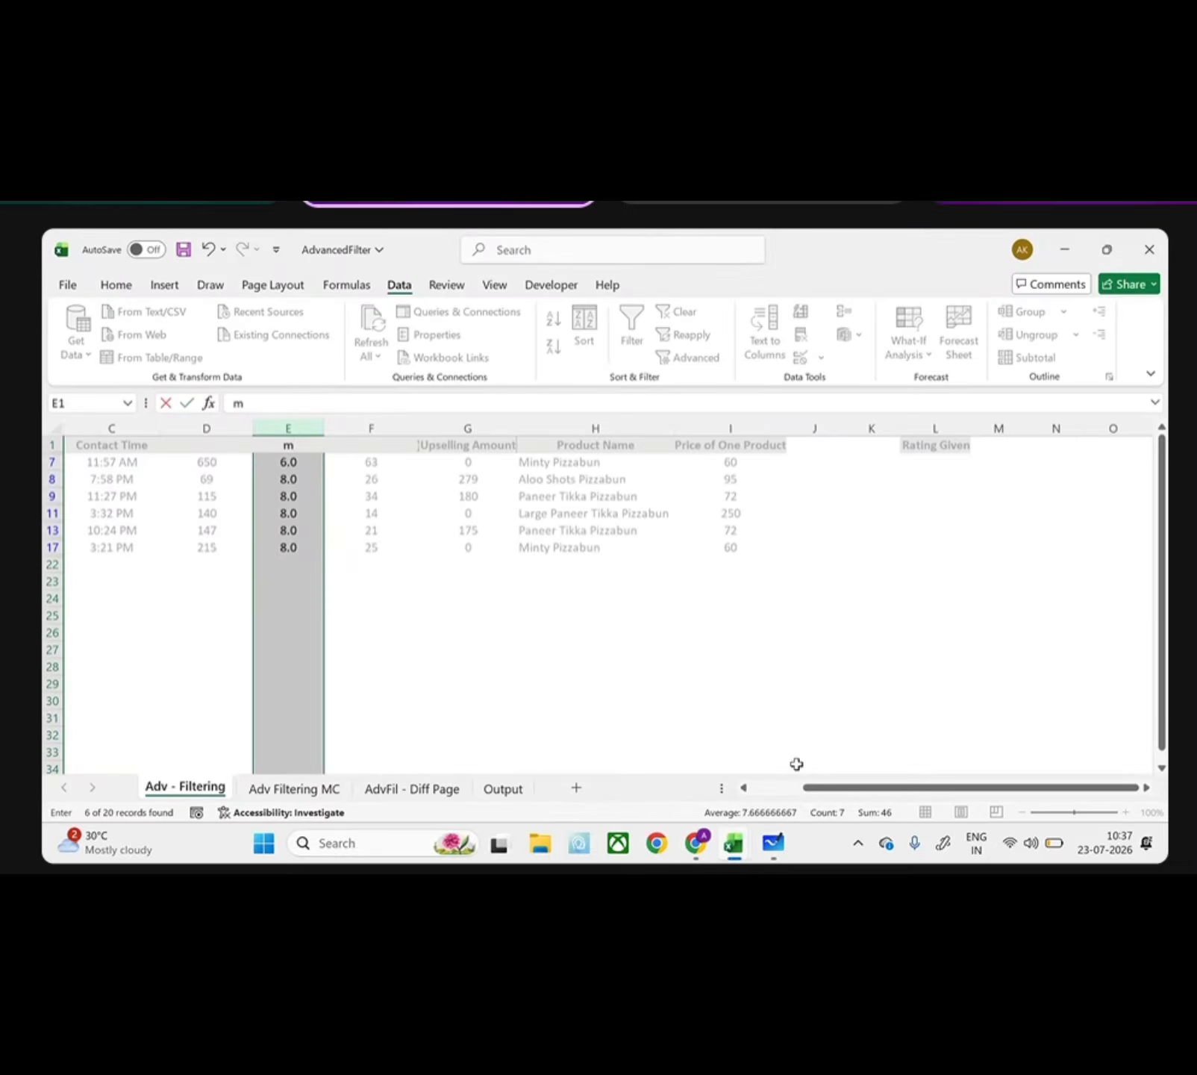
{"action": "key", "text": "ctrl+z"}
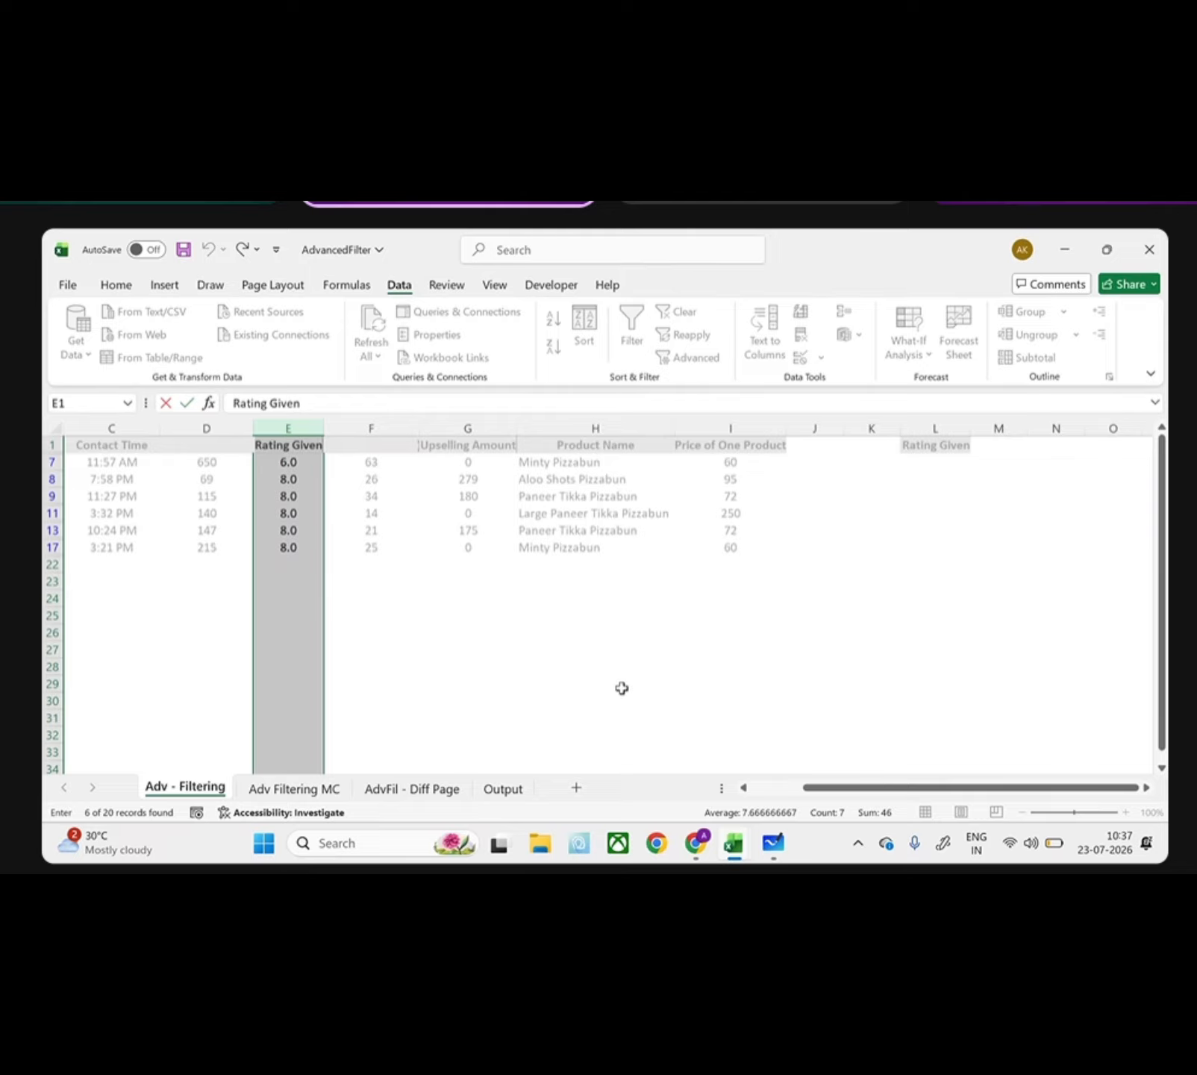
- Return to Microsoft Whiteboard and handwrite "Rating given" in black pen with >=6 and <=9 beneath it, below the first example
{"action": "left_click", "coordinate": [775, 842]}
{"action": "left_click", "coordinate": [558, 797]}
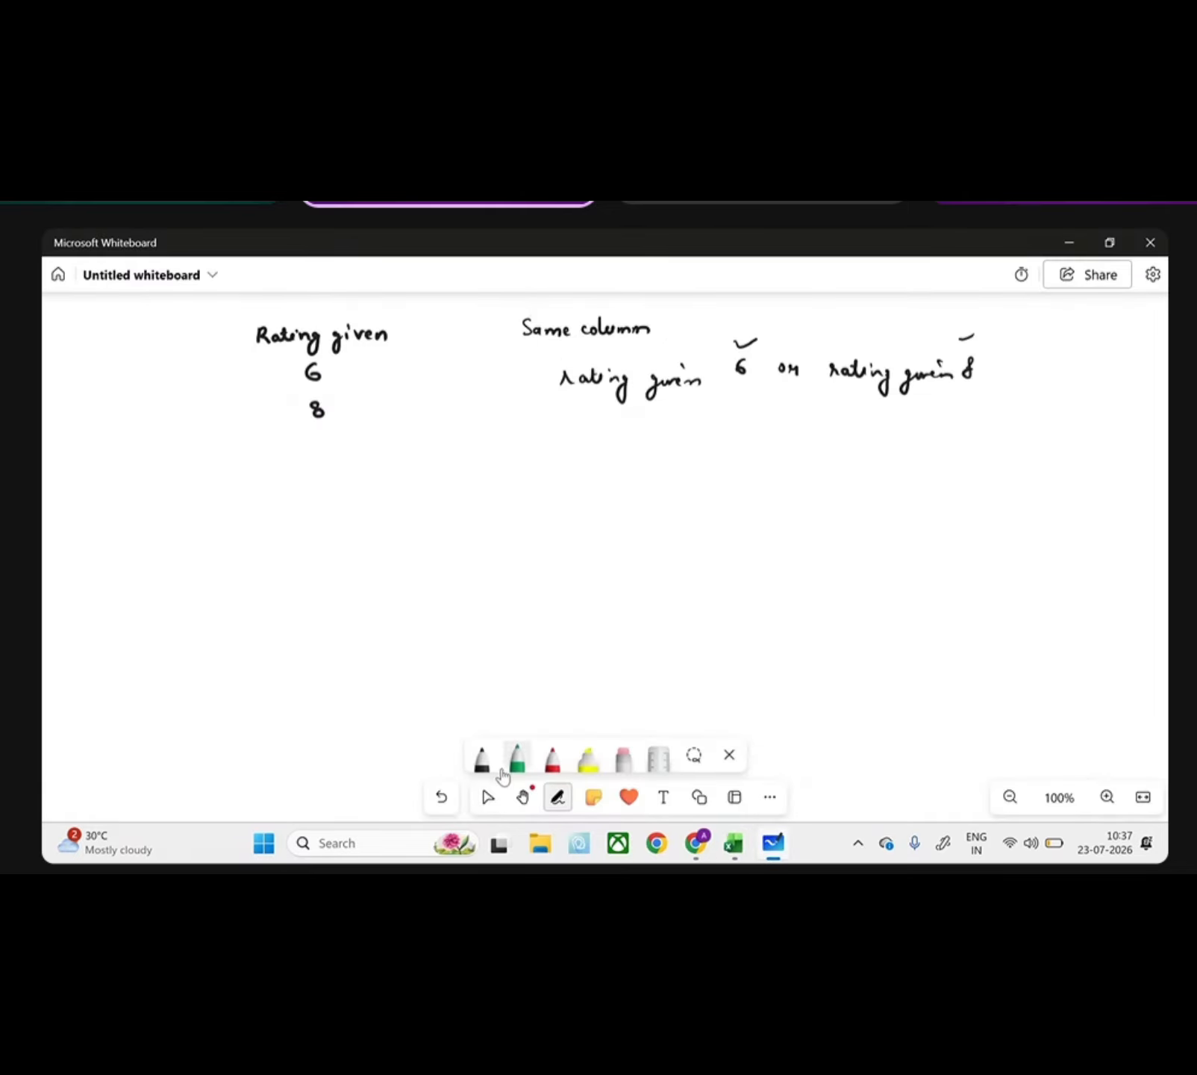
{"action": "left_click", "coordinate": [482, 757]}
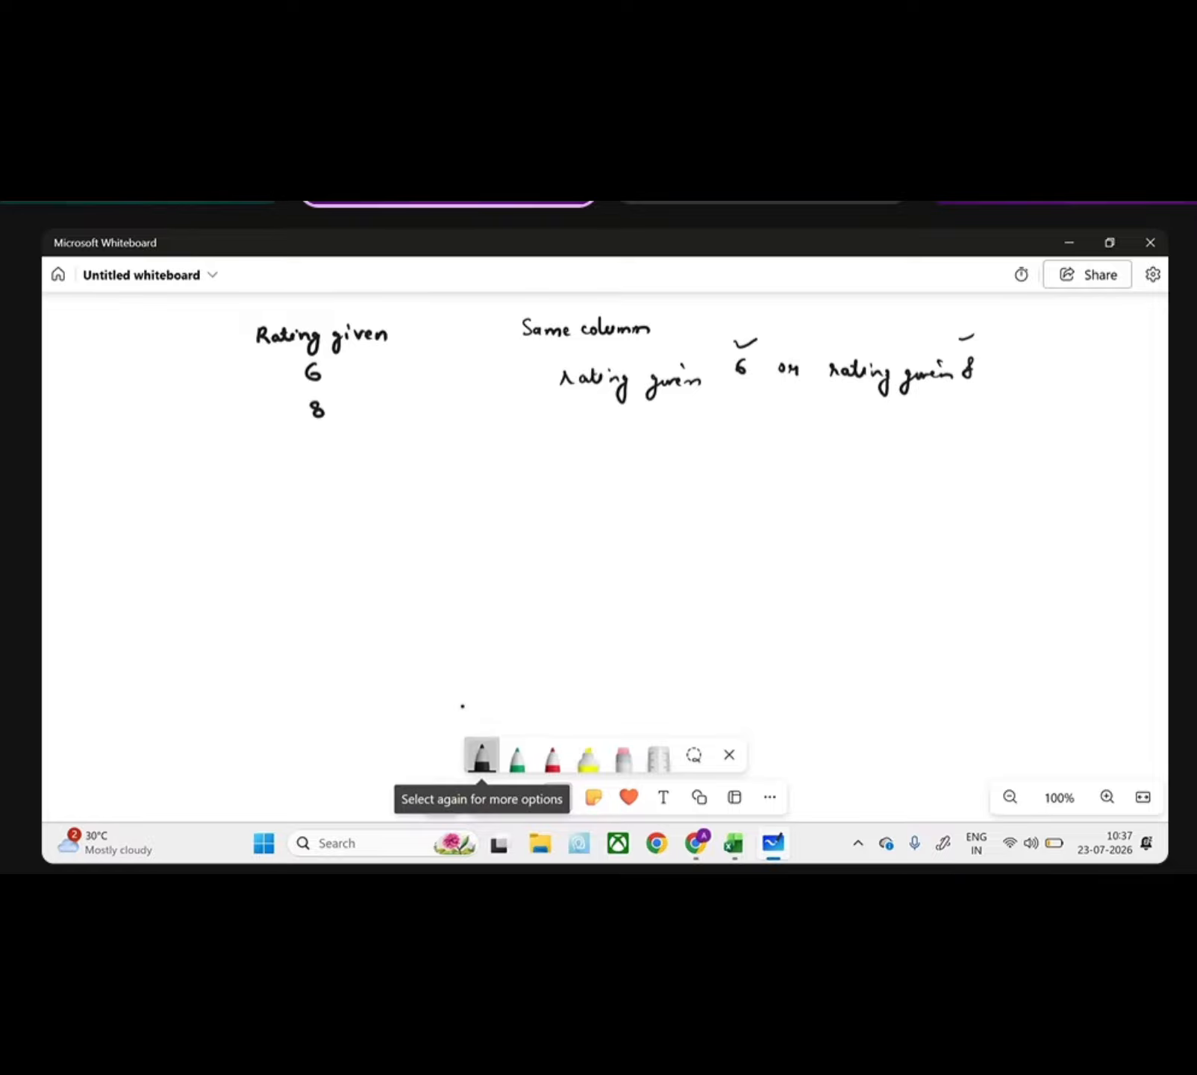
{"action": "left_click", "coordinate": [481, 757]}
{"action": "left_click_drag", "start_coordinate": [458, 432], "coordinate": [442, 432]}
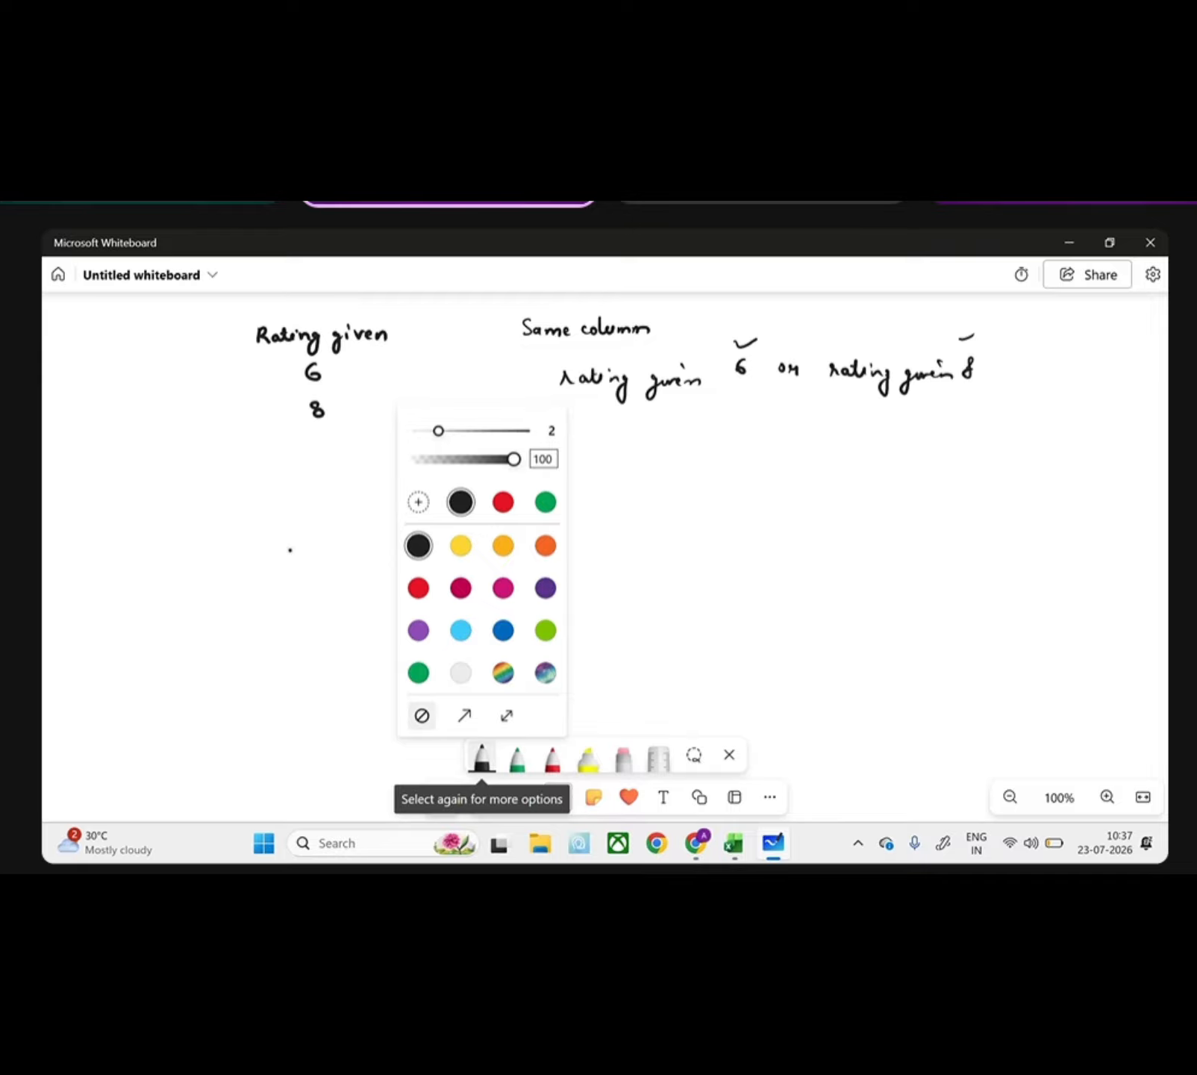
{"action": "left_click", "coordinate": [252, 558]}
{"action": "left_click", "coordinate": [285, 546]}
{"action": "mouse_move", "coordinate": [263, 547]}
{"action": "left_mouse_down"}
{"action": "mouse_move", "coordinate": [319, 565]}
{"action": "mouse_move", "coordinate": [377, 540]}
{"action": "left_mouse_up"}
{"action": "left_click", "coordinate": [301, 537]}
{"action": "left_click", "coordinate": [360, 527]}
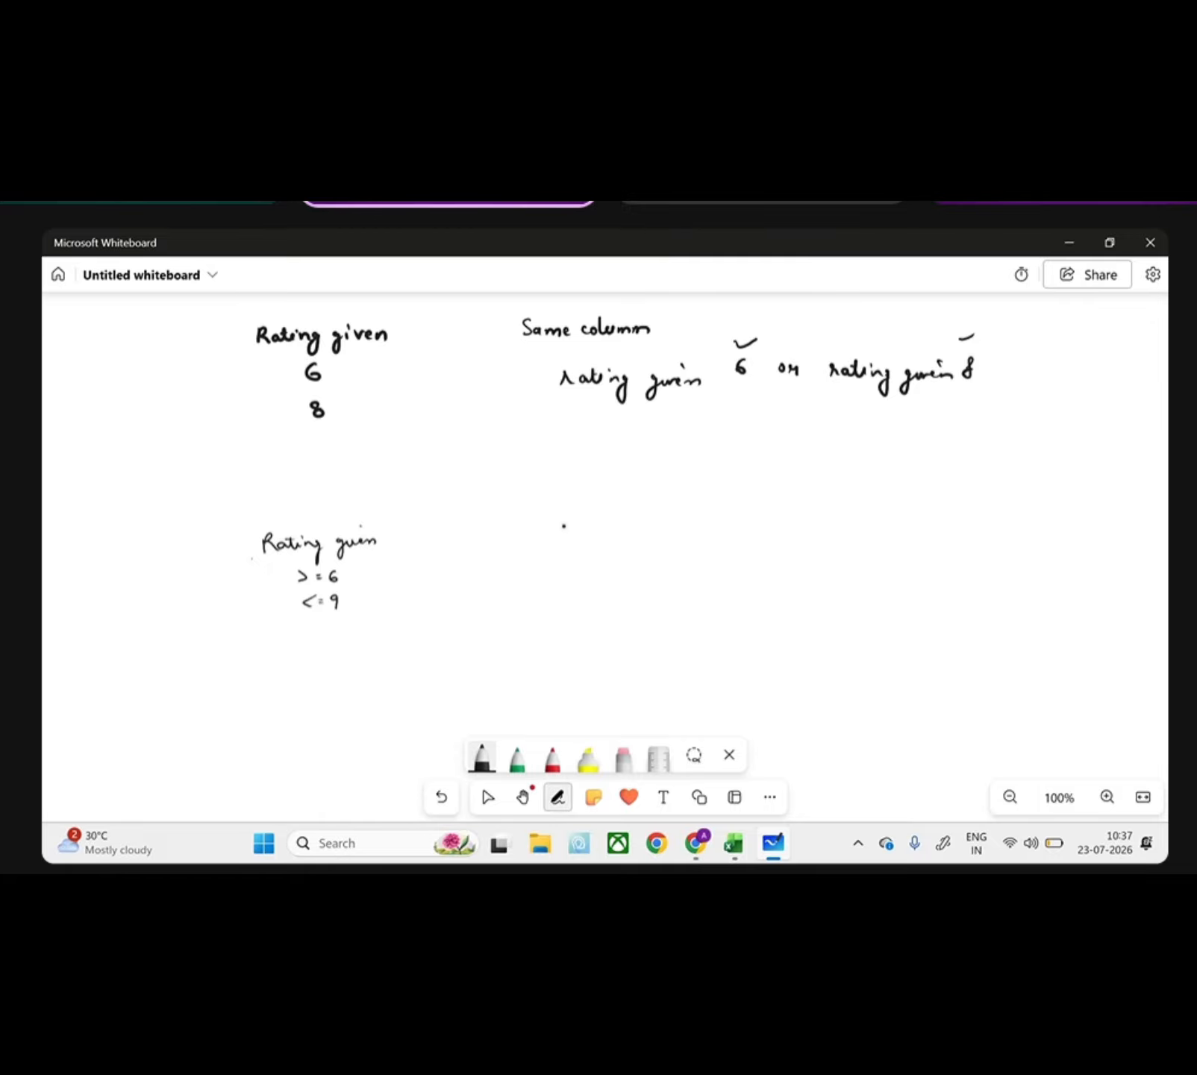
- Handwrite "rating >=6 or rating <=9" beside the second Rating given example
{"action": "left_click", "coordinate": [611, 503]}
{"action": "left_click_drag", "start_coordinate": [597, 510], "coordinate": [620, 525]}
{"action": "left_click", "coordinate": [638, 504]}
{"action": "left_click_drag", "start_coordinate": [660, 512], "coordinate": [668, 512]}
{"action": "mouse_move", "coordinate": [680, 501]}
{"action": "left_mouse_down"}
{"action": "mouse_move", "coordinate": [674, 511]}
{"action": "mouse_move", "coordinate": [853, 501]}
{"action": "left_mouse_up"}
{"action": "left_click_drag", "start_coordinate": [858, 491], "coordinate": [868, 497]}
{"action": "left_click_drag", "start_coordinate": [883, 485], "coordinate": [880, 503]}
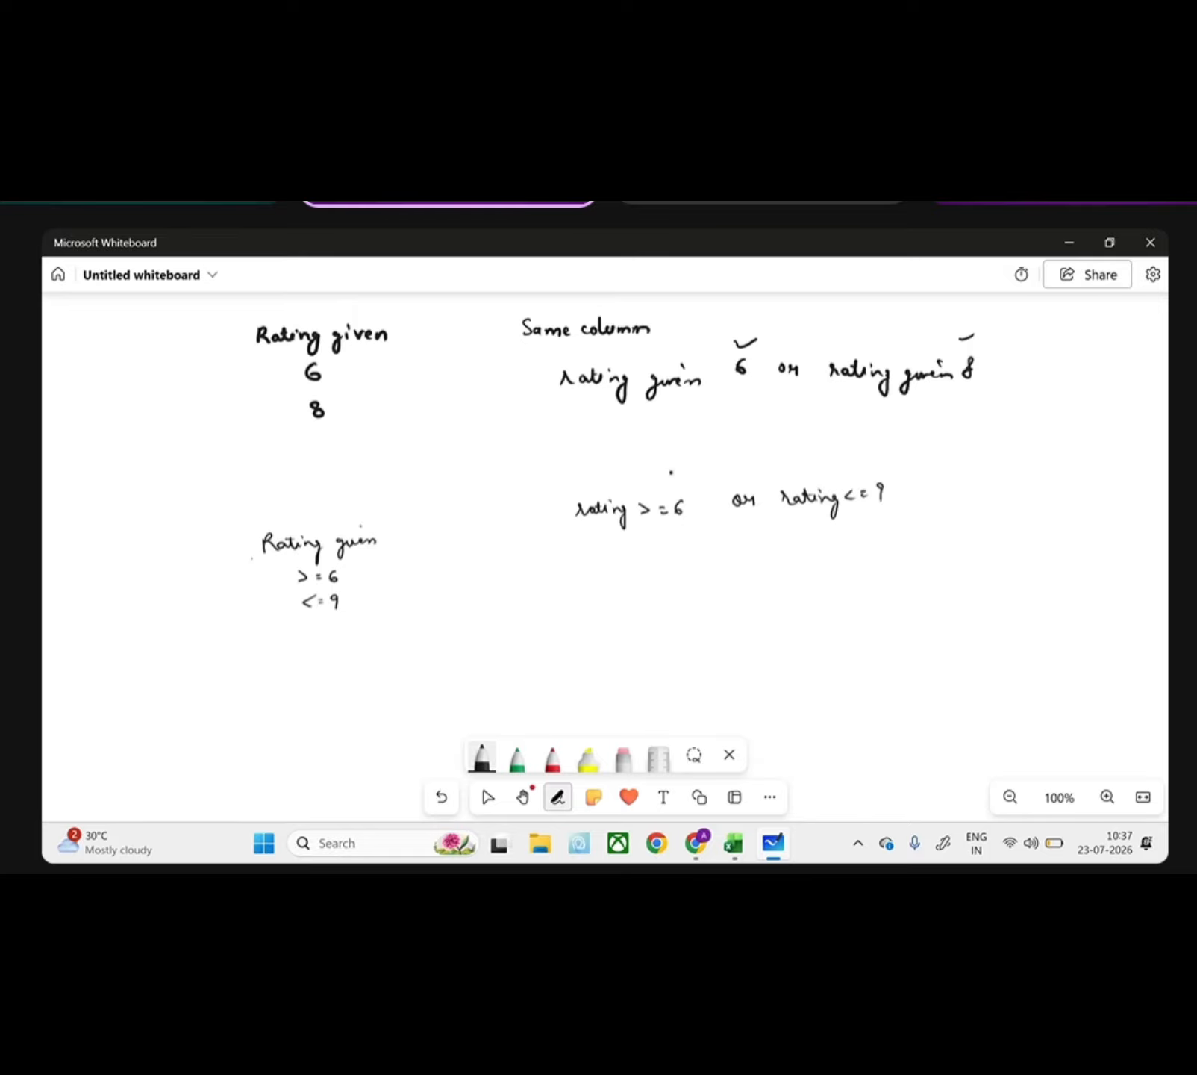
- Draw ticks above both conditions, underline "rating <=9", and write the test value 5 with a mark beside it
{"action": "left_click_drag", "start_coordinate": [644, 476], "coordinate": [660, 471]}
{"action": "left_click_drag", "start_coordinate": [827, 464], "coordinate": [842, 461]}
{"action": "left_click_drag", "start_coordinate": [677, 572], "coordinate": [673, 588]}
{"action": "left_click_drag", "start_coordinate": [773, 515], "coordinate": [885, 518]}
{"action": "left_click_drag", "start_coordinate": [692, 587], "coordinate": [721, 583]}
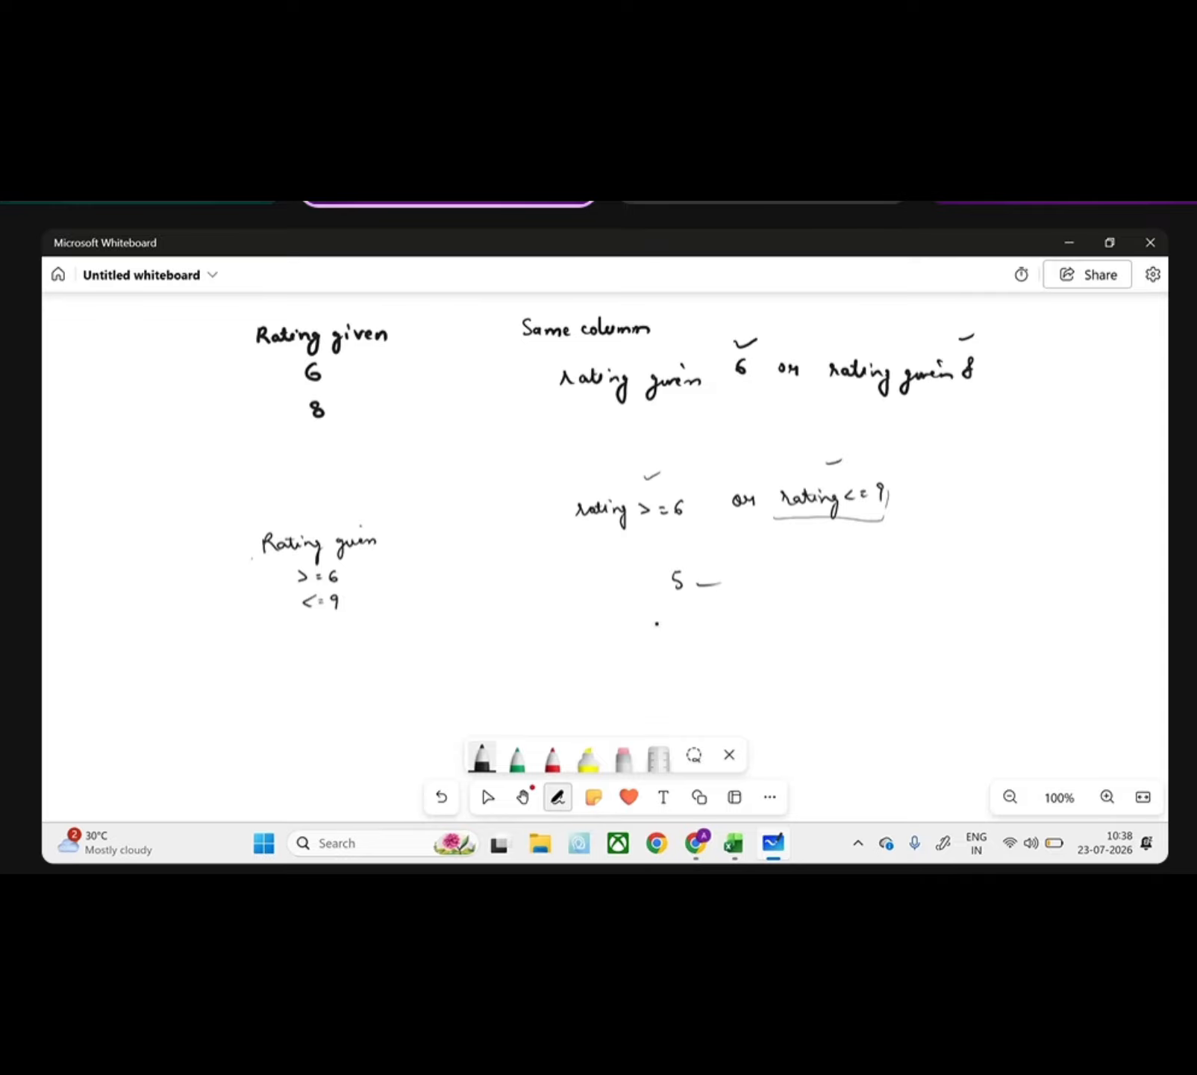
- Write the test values 10 and 8 below the 5, tick the 10, and note the range "1 - 10" beside the conditions
{"action": "left_click_drag", "start_coordinate": [656, 623], "coordinate": [659, 640]}
{"action": "left_click_drag", "start_coordinate": [677, 629], "coordinate": [677, 628]}
{"action": "mouse_move", "coordinate": [703, 632]}
{"action": "left_mouse_down"}
{"action": "mouse_move", "coordinate": [723, 627]}
{"action": "mouse_move", "coordinate": [666, 672]}
{"action": "mouse_move", "coordinate": [674, 663]}
{"action": "left_mouse_up"}
{"action": "mouse_move", "coordinate": [1014, 481]}
{"action": "left_mouse_down"}
{"action": "mouse_move", "coordinate": [1013, 500]}
{"action": "mouse_move", "coordinate": [1038, 490]}
{"action": "left_mouse_up"}
{"action": "left_click_drag", "start_coordinate": [1050, 486], "coordinate": [1050, 498]}
{"action": "left_click_drag", "start_coordinate": [1061, 489], "coordinate": [1061, 490]}
{"action": "left_click_drag", "start_coordinate": [663, 535], "coordinate": [673, 529]}
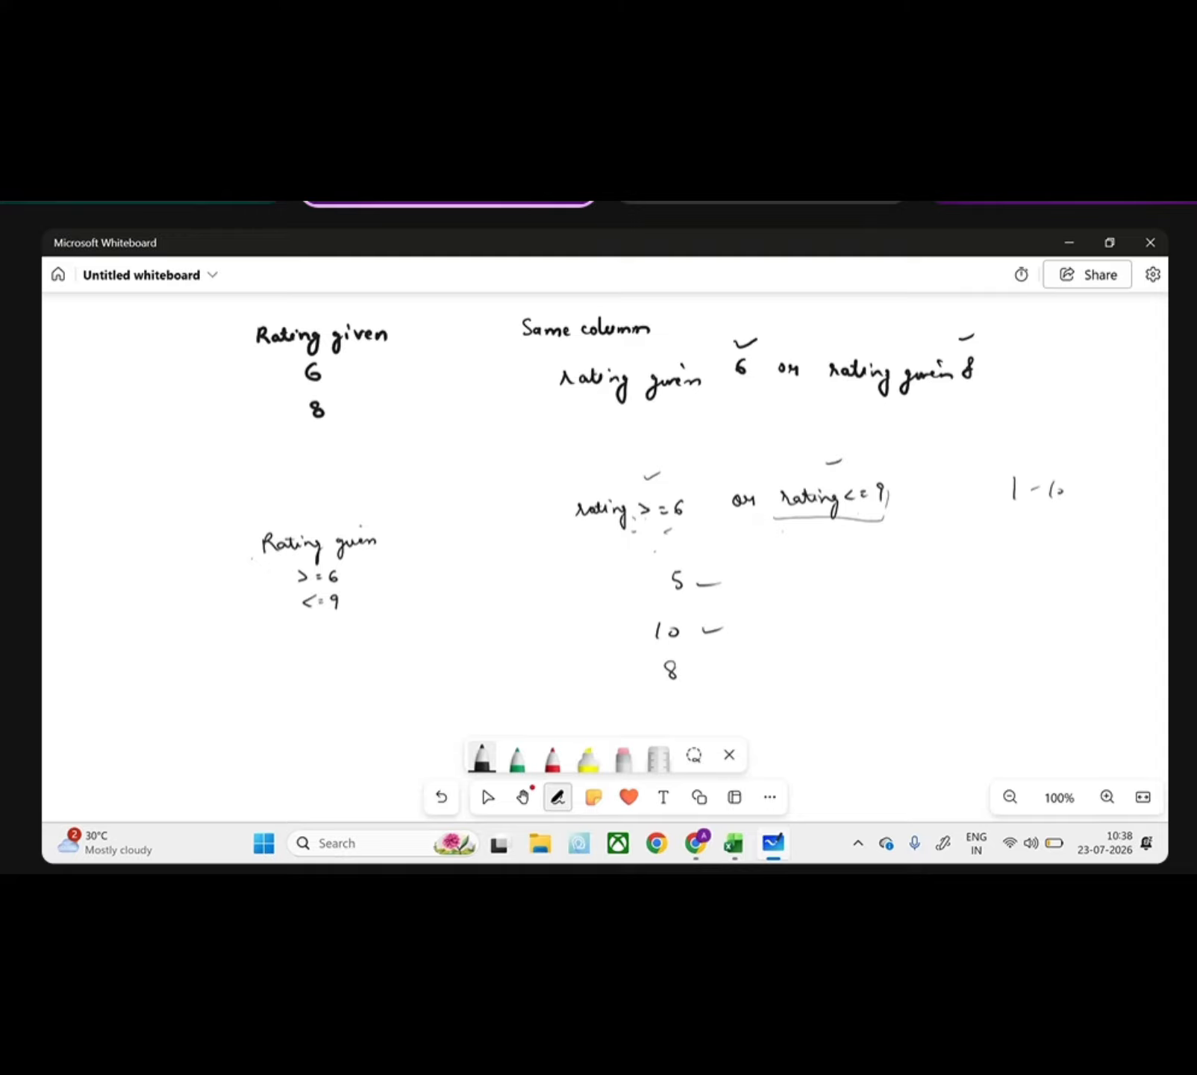
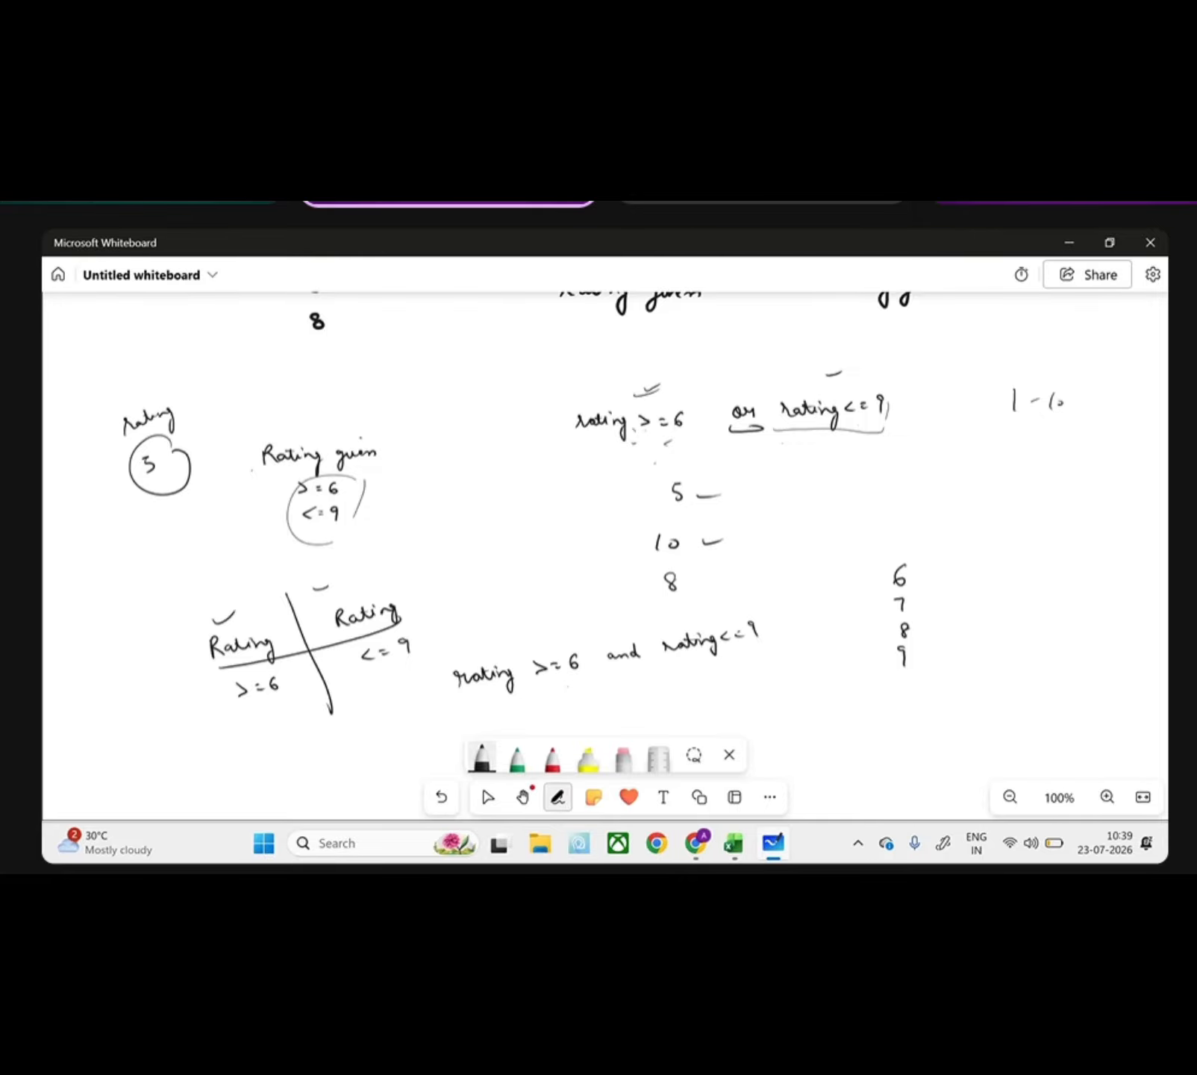
- Write and circle the check "5>=6" above the "and" expression, and underline "rating >=6"
{"action": "mouse_move", "coordinate": [486, 633]}
{"action": "left_mouse_down"}
{"action": "mouse_move", "coordinate": [482, 645]}
{"action": "mouse_move", "coordinate": [518, 633]}
{"action": "left_mouse_up"}
{"action": "left_click", "coordinate": [504, 640]}
{"action": "mouse_move", "coordinate": [508, 639]}
{"action": "left_mouse_down"}
{"action": "mouse_move", "coordinate": [527, 636]}
{"action": "mouse_move", "coordinate": [507, 666]}
{"action": "left_mouse_up"}
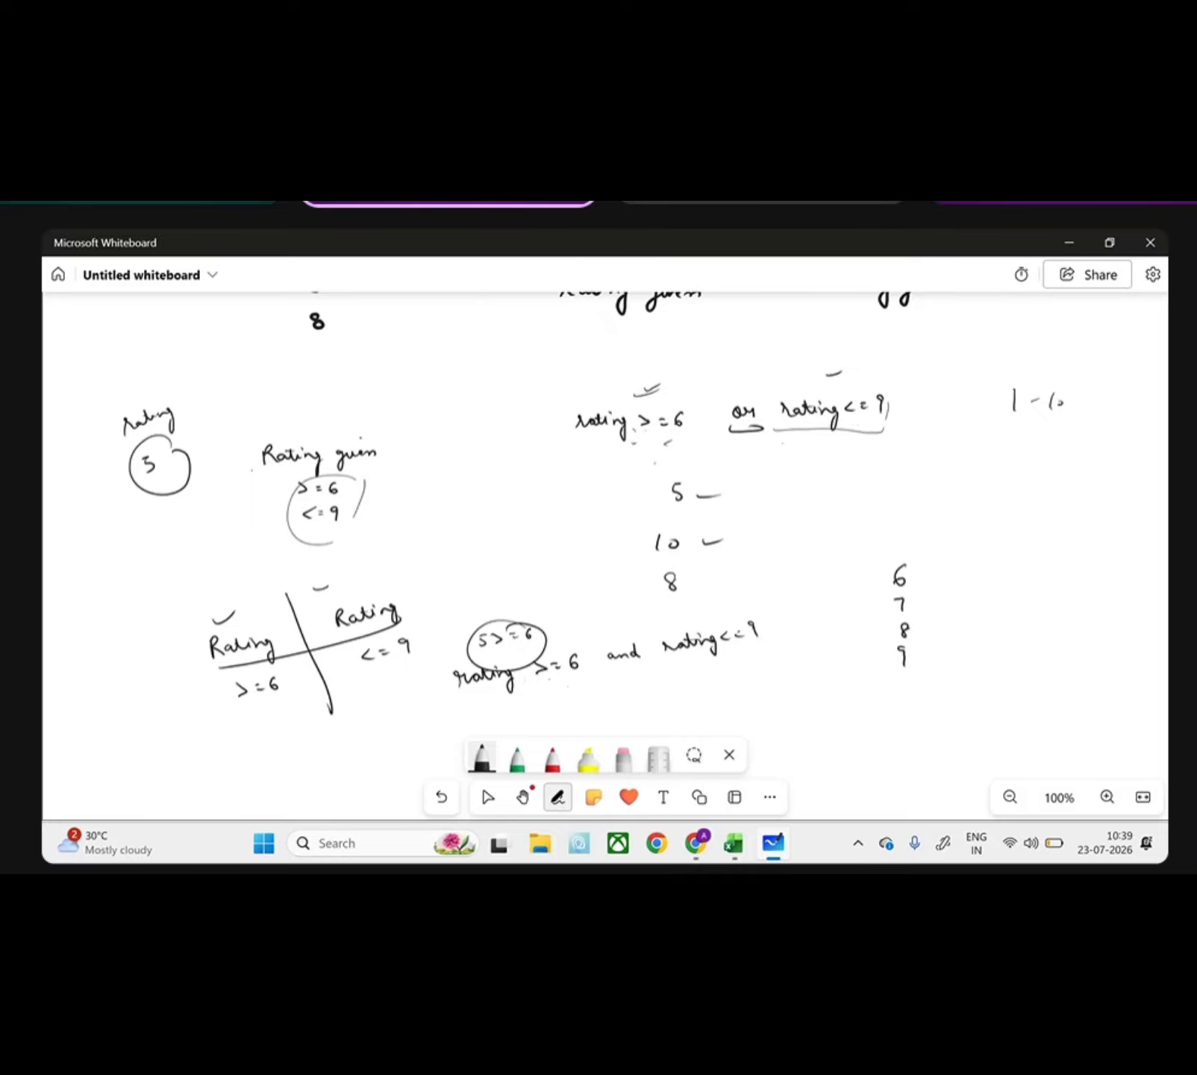
{"action": "mouse_move", "coordinate": [453, 690]}
{"action": "left_mouse_down"}
{"action": "mouse_move", "coordinate": [455, 705]}
{"action": "mouse_move", "coordinate": [646, 684]}
{"action": "left_mouse_up"}
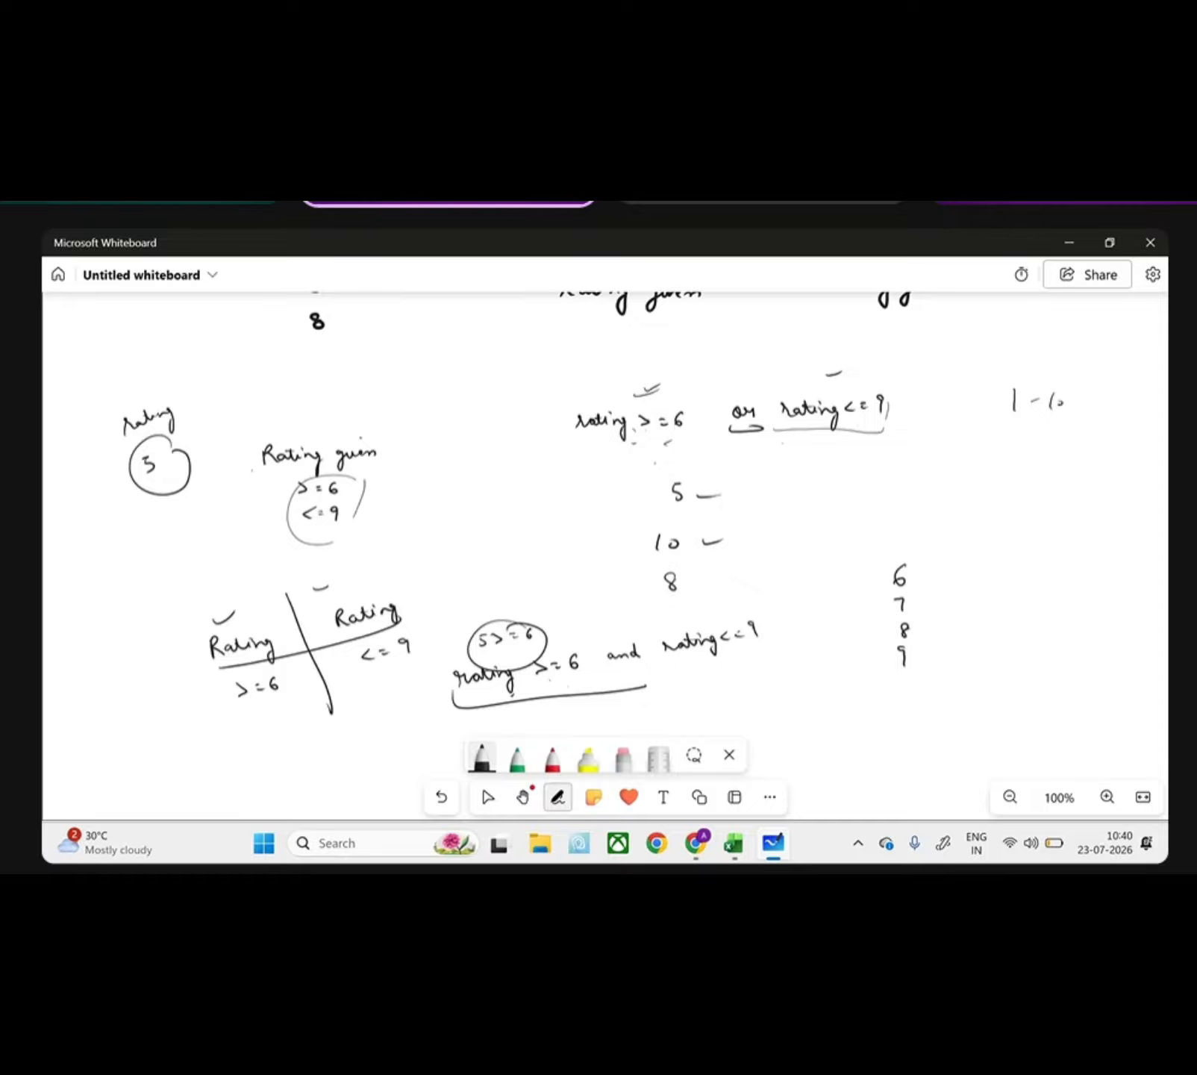
- Switch back to the AdvancedFilter workbook in Excel and open the Adv Filtering MC sheet
{"action": "left_click", "coordinate": [482, 757]}
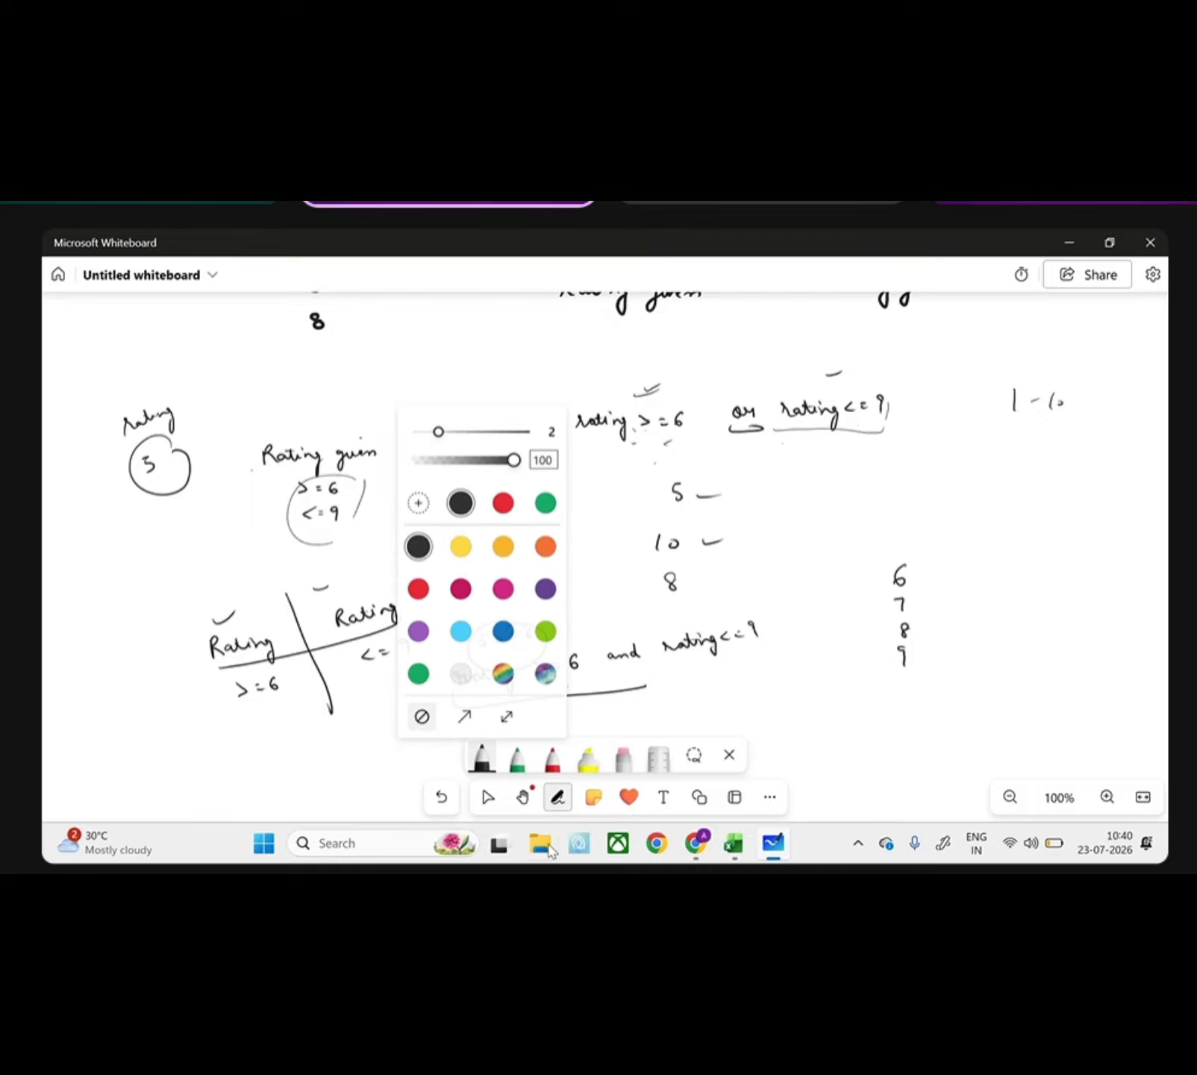
{"action": "mouse_move", "coordinate": [710, 823]}
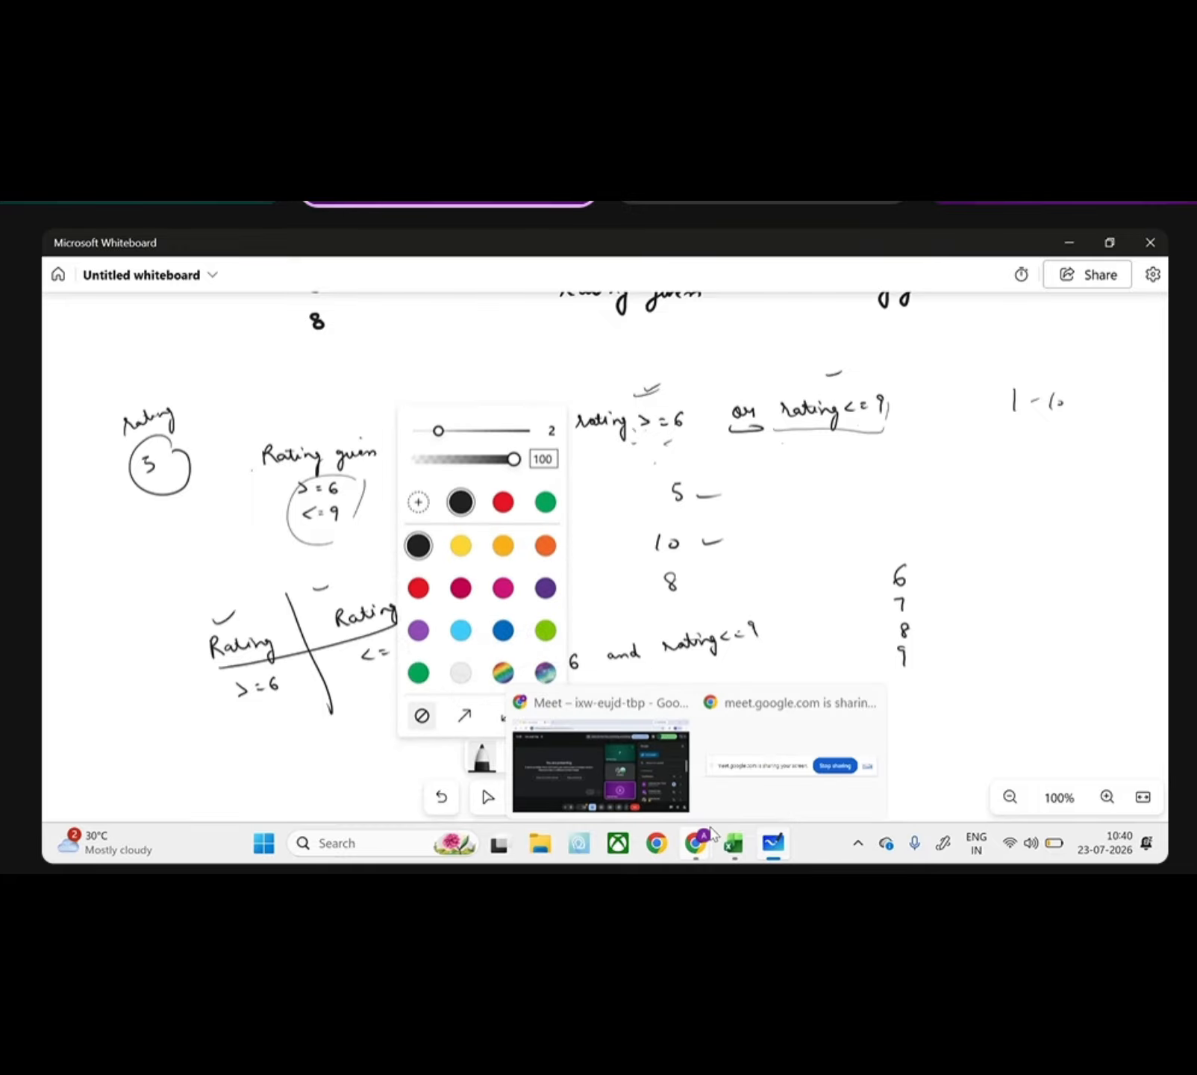
{"action": "left_click", "coordinate": [648, 747]}
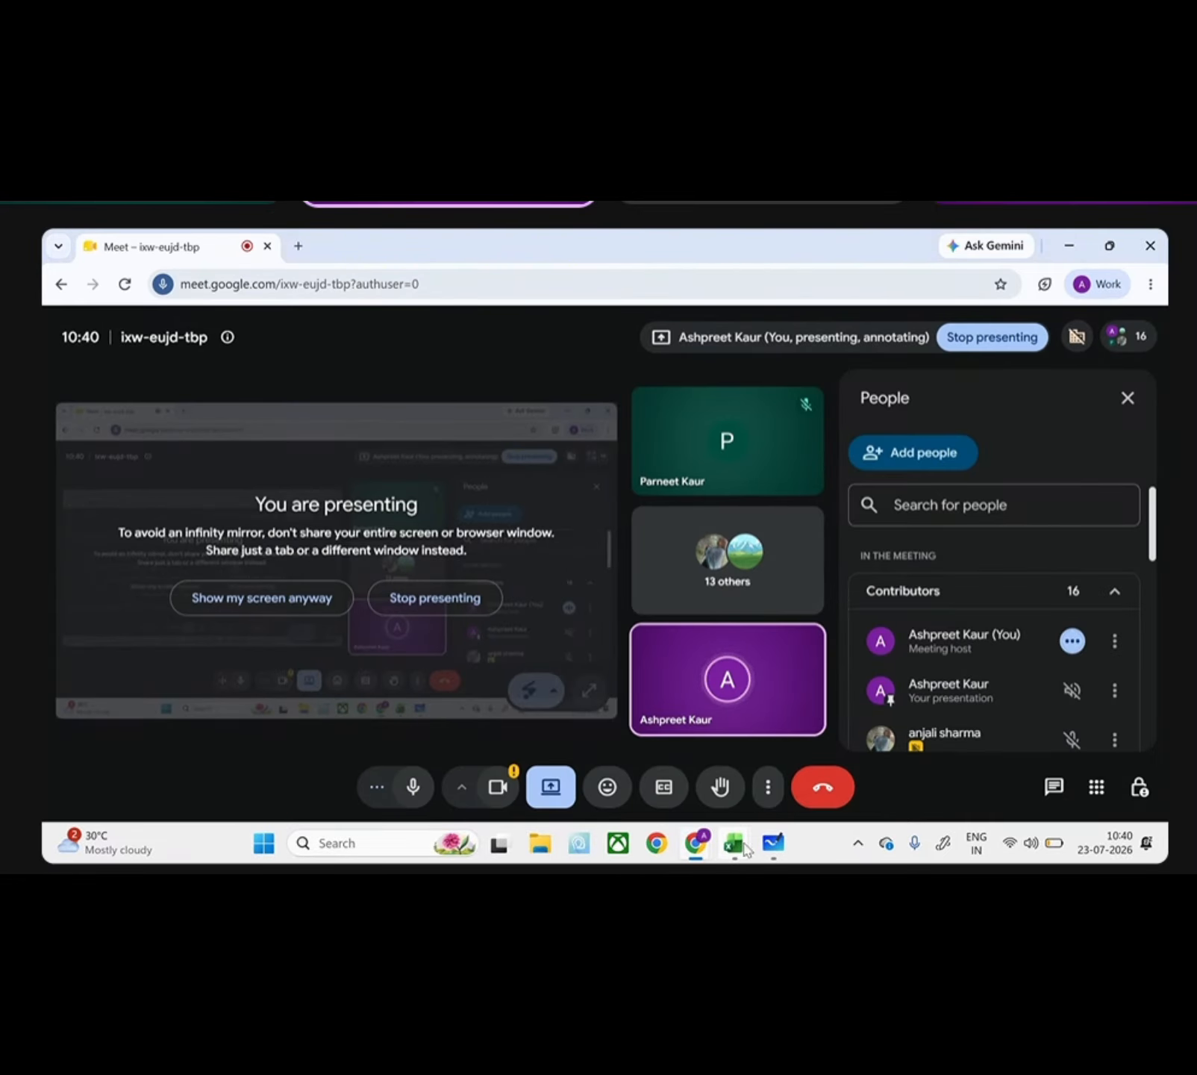
{"action": "mouse_move", "coordinate": [734, 844]}
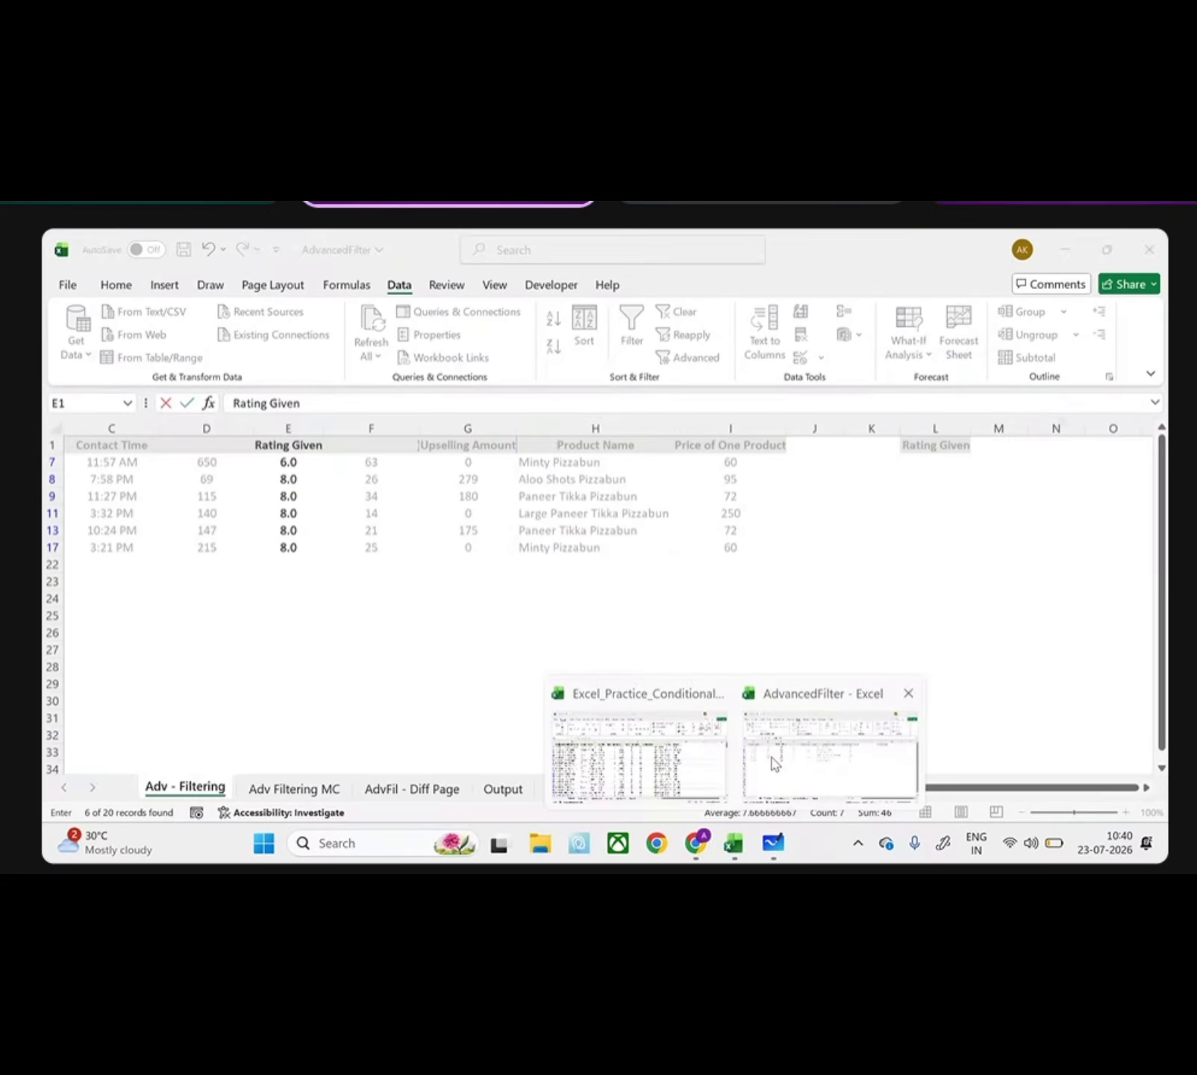
{"action": "left_click", "coordinate": [772, 762]}
{"action": "left_click", "coordinate": [324, 791]}
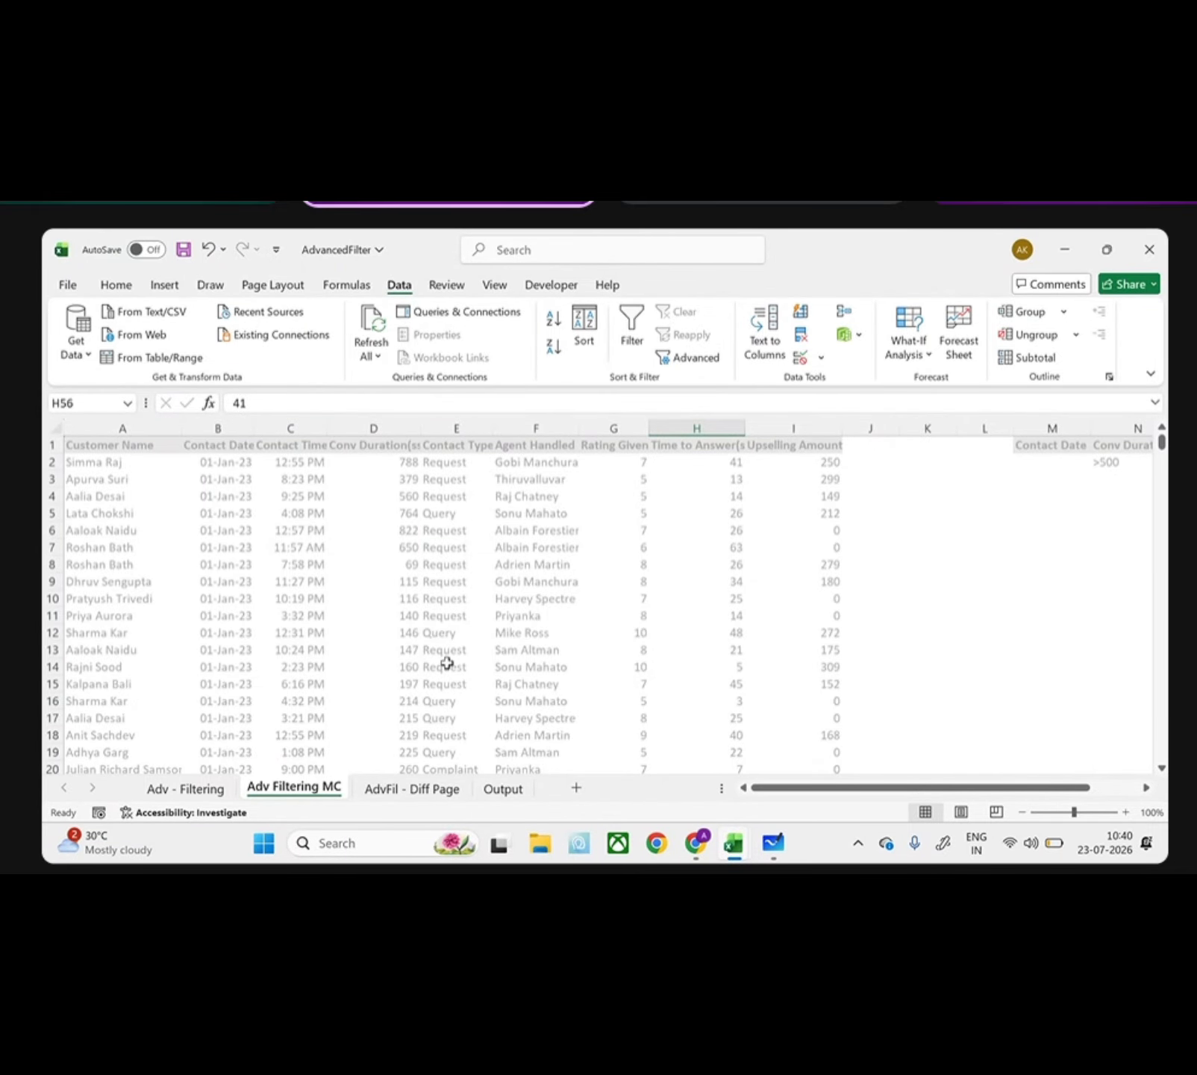
- Examine the Conv Duration(ss) criterion in N1:N2 and the data table it applies to
{"action": "scroll", "coordinate": [447, 663], "scroll_direction": "right", "scroll_amount": 4}
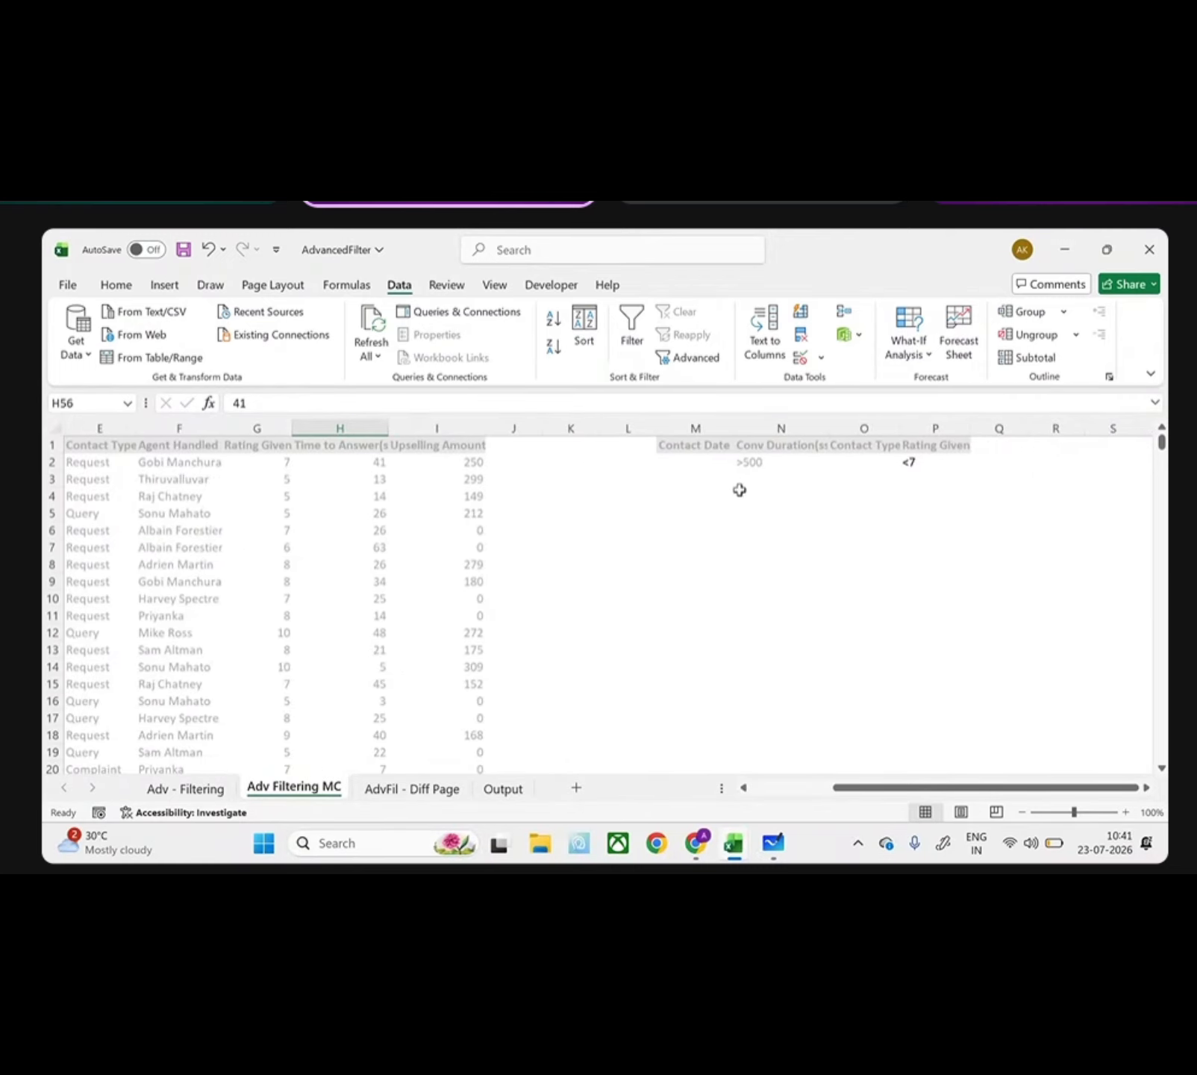
{"action": "left_click_drag", "start_coordinate": [746, 446], "coordinate": [749, 459]}
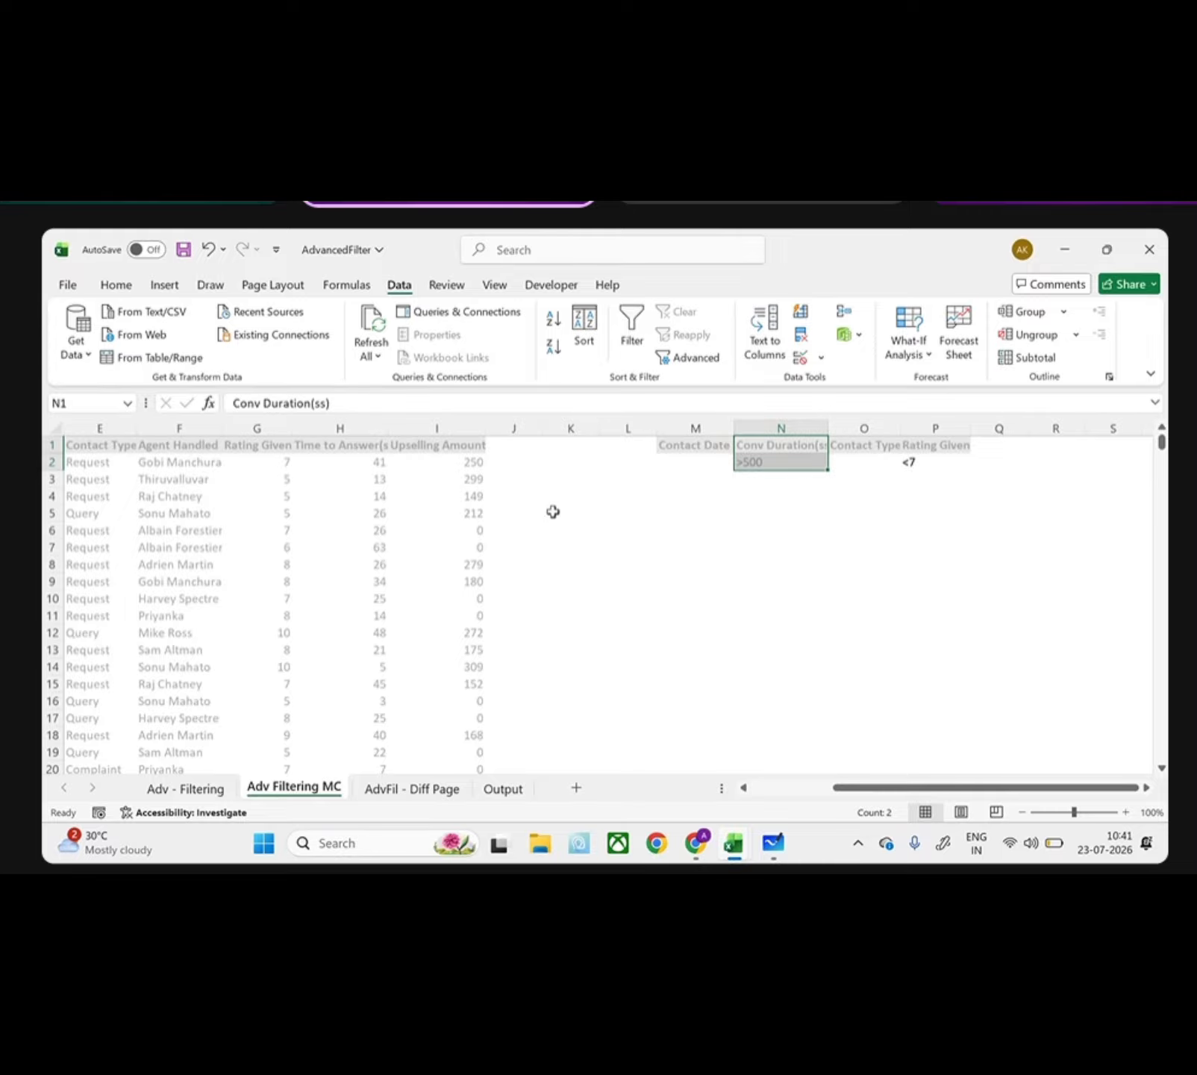
{"action": "scroll", "coordinate": [553, 508], "scroll_direction": "left", "scroll_amount": 3}
{"action": "left_click", "coordinate": [236, 497]}
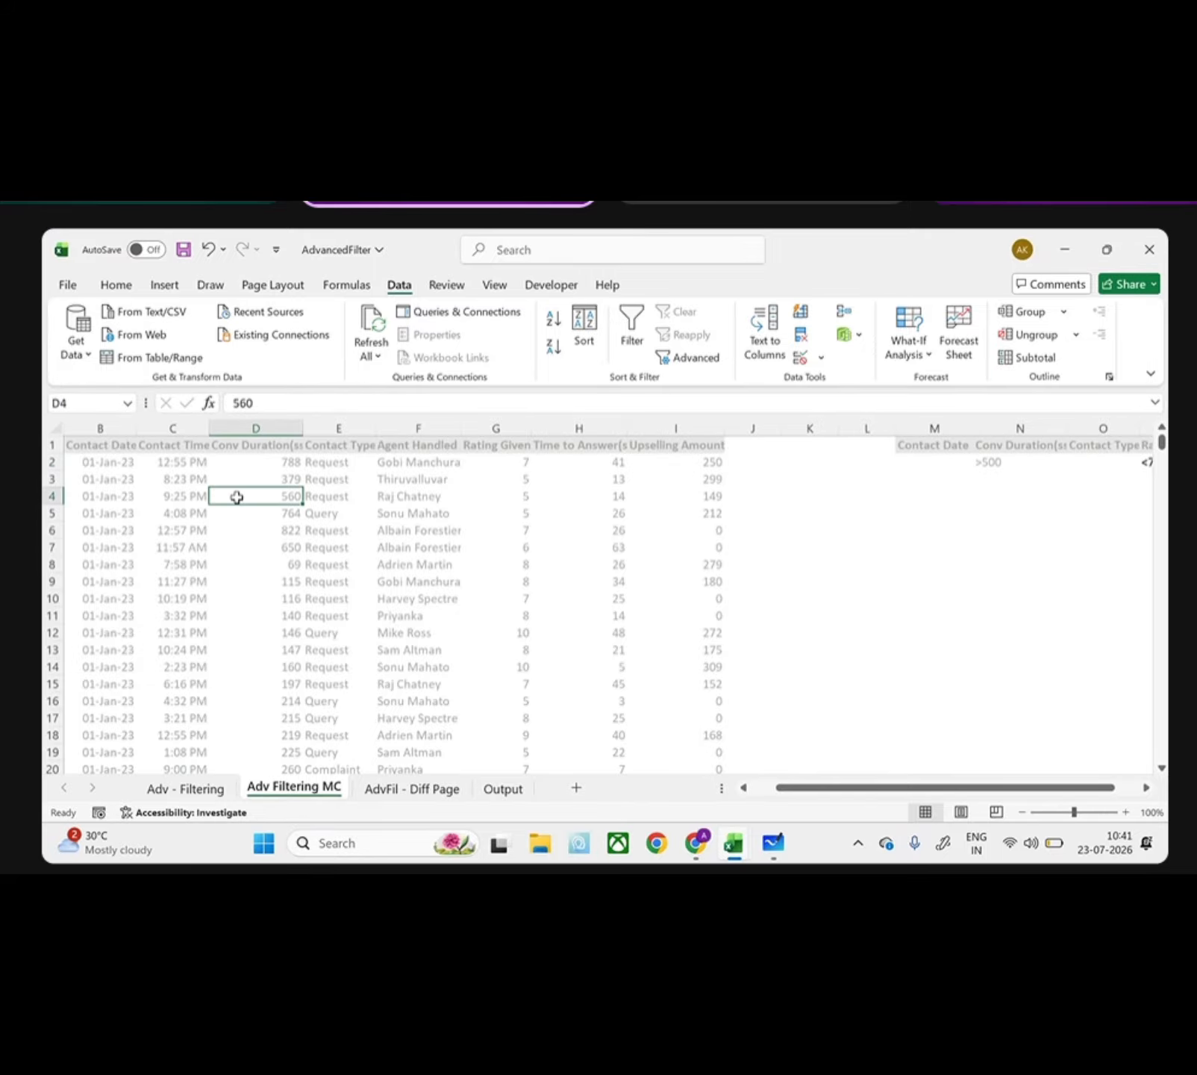
{"action": "key", "text": "ctrl+a"}
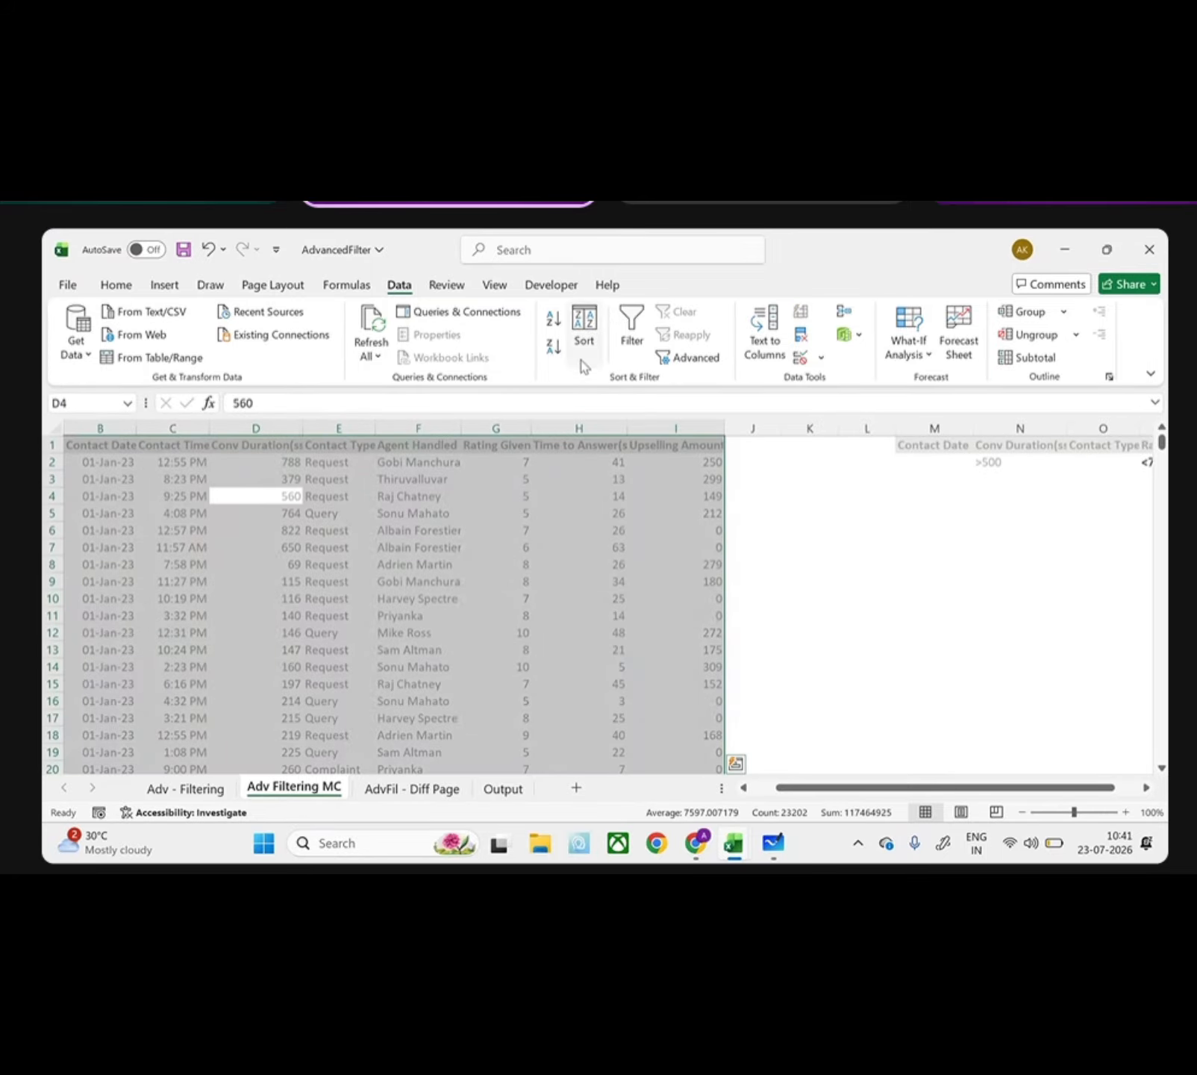
{"action": "left_click_drag", "start_coordinate": [513, 557], "coordinate": [767, 363]}
{"action": "left_click", "coordinate": [430, 544]}
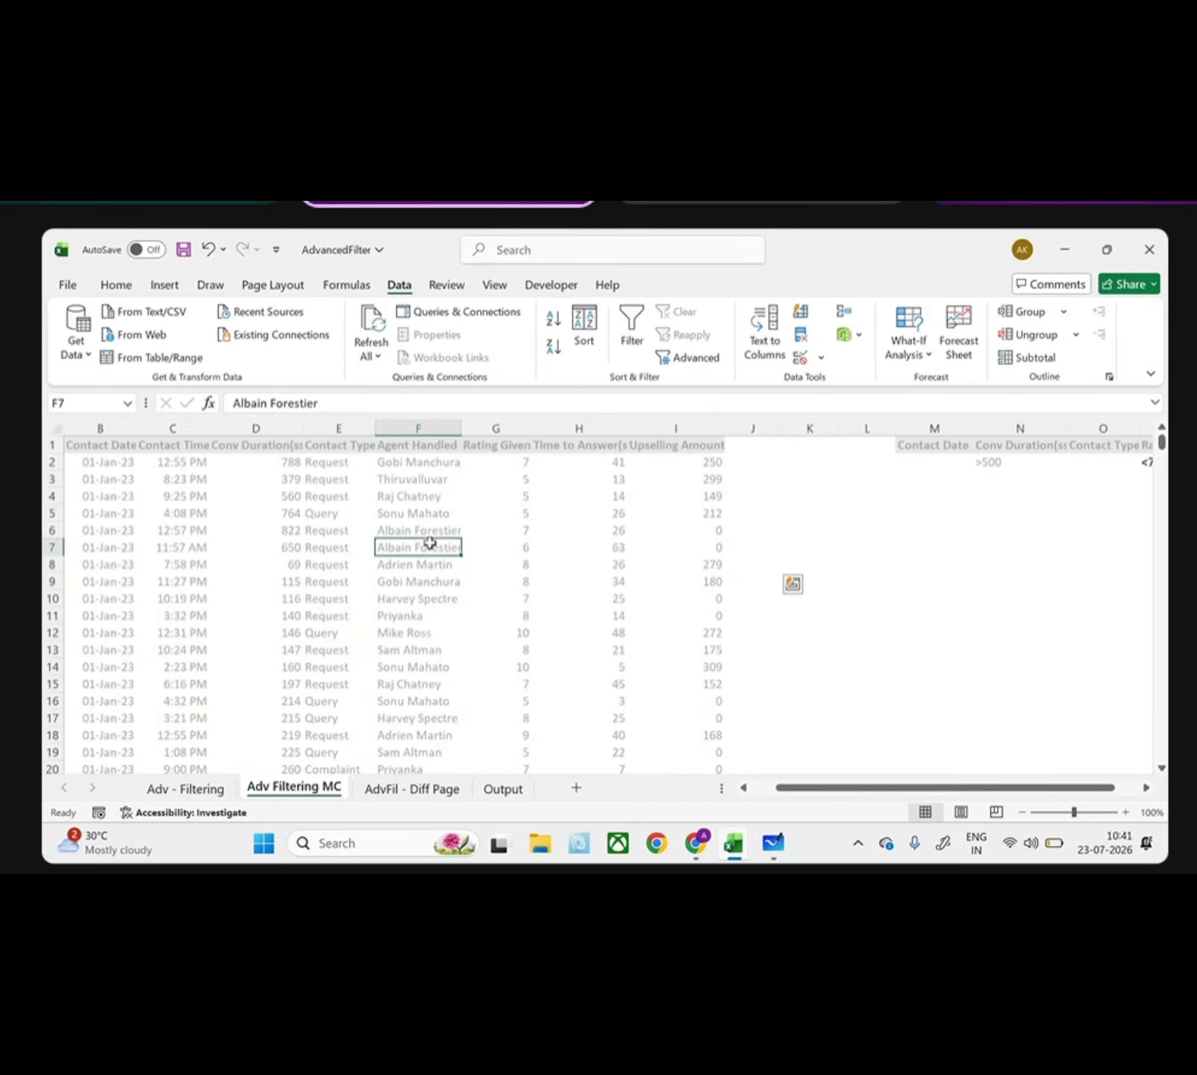
- Start an Advanced Filter and reselect the whole data table A1:I2578 as the list range
{"action": "left_click", "coordinate": [679, 360]}
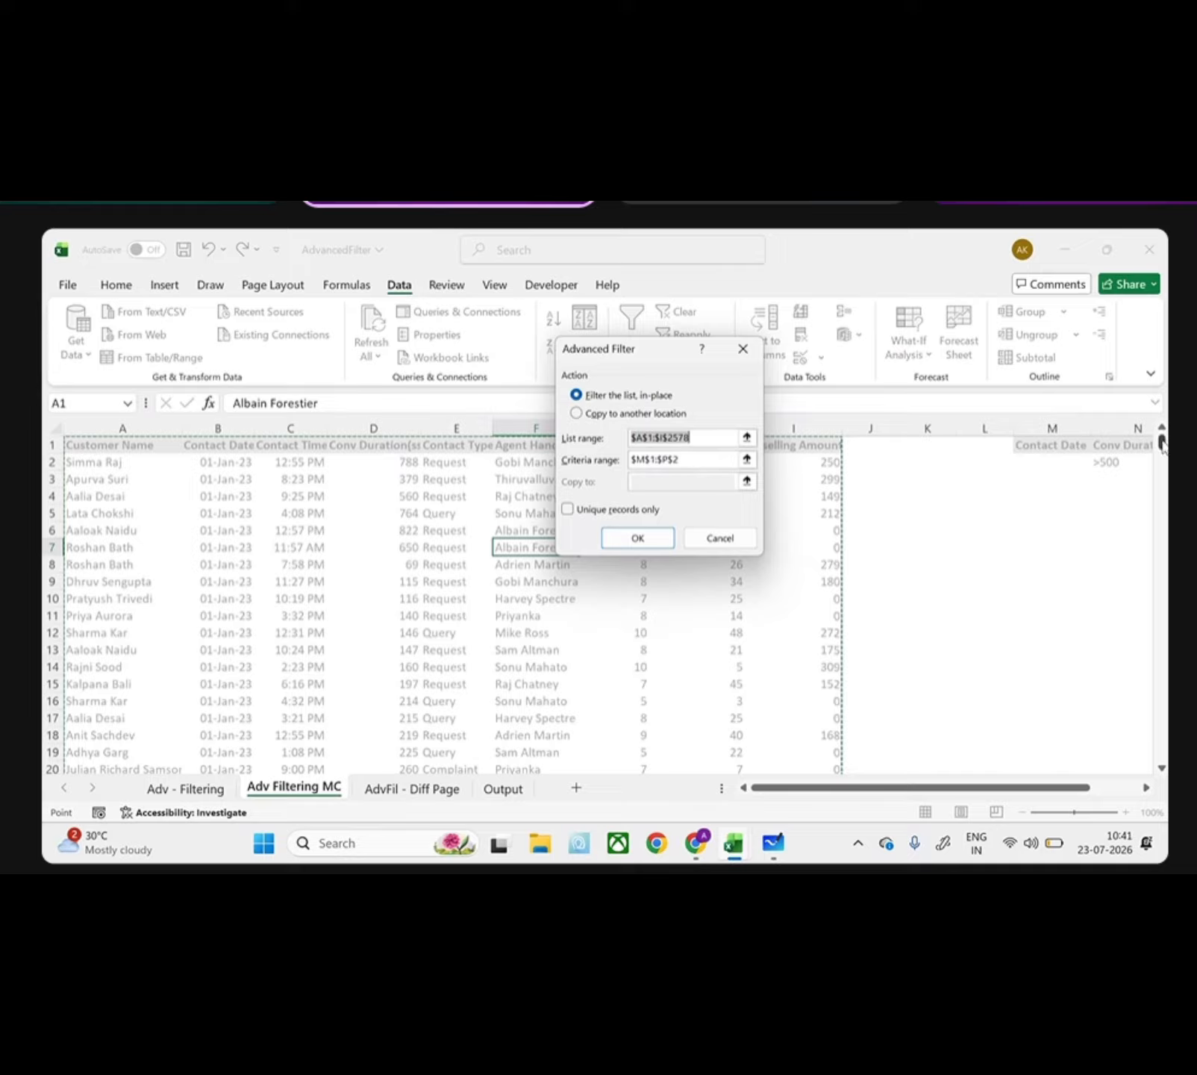
{"action": "mouse_move", "coordinate": [1162, 442]}
{"action": "left_mouse_down"}
{"action": "mouse_move", "coordinate": [1155, 762]}
{"action": "mouse_move", "coordinate": [1162, 440]}
{"action": "left_mouse_up"}
{"action": "key", "text": "BackSpace"}
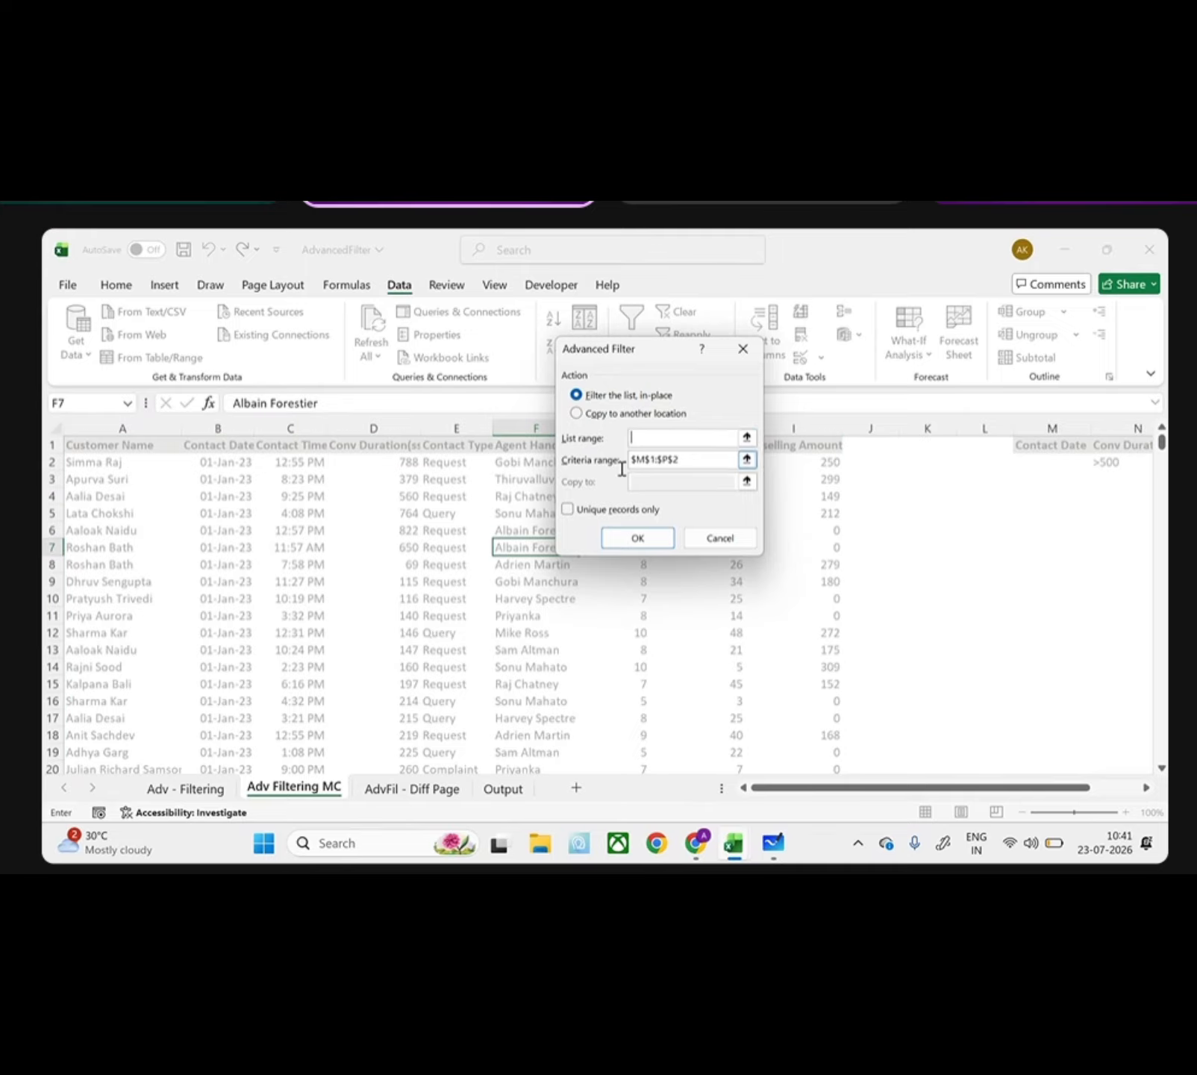
{"action": "left_click", "coordinate": [286, 563]}
{"action": "key", "text": "ctrl+a"}
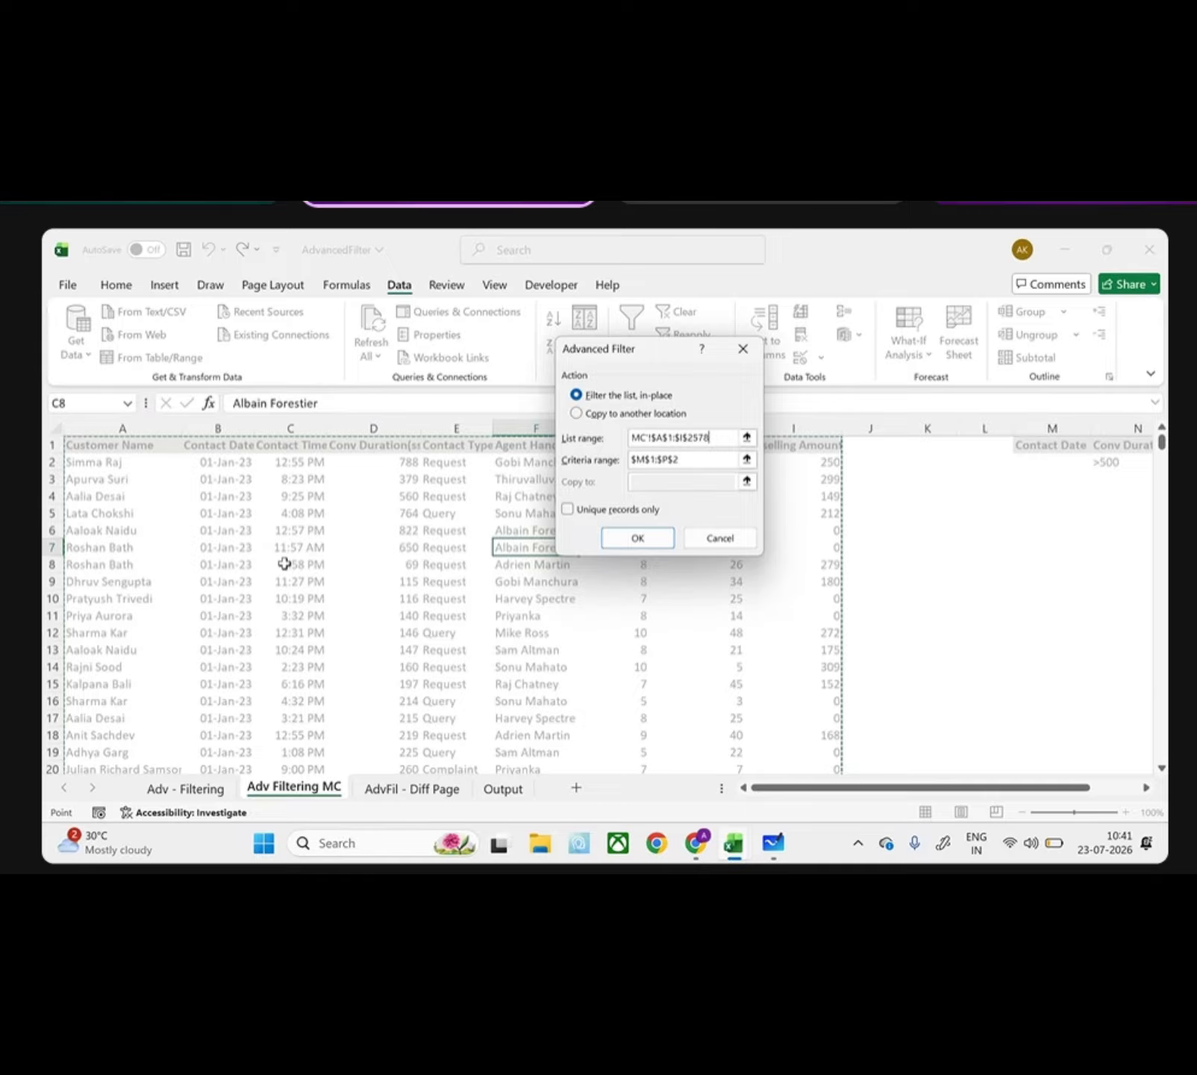
- Set the criteria range to M1:P2, with duration >500 and rating <7, and filter the list in place
{"action": "scroll", "coordinate": [921, 551], "scroll_direction": "right", "scroll_amount": 3}
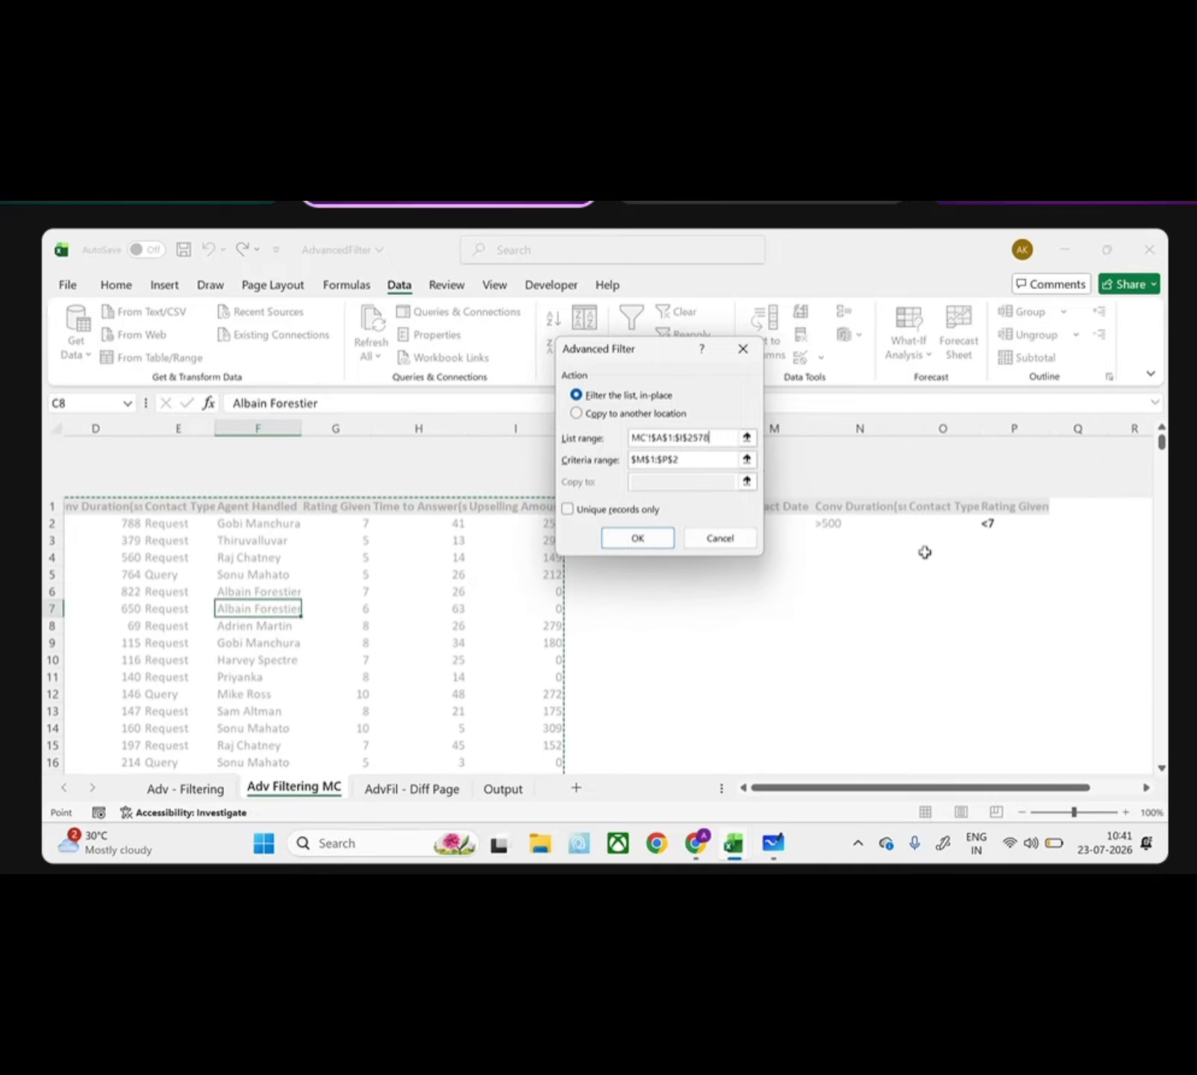
{"action": "left_click_drag", "start_coordinate": [701, 460], "coordinate": [606, 470]}
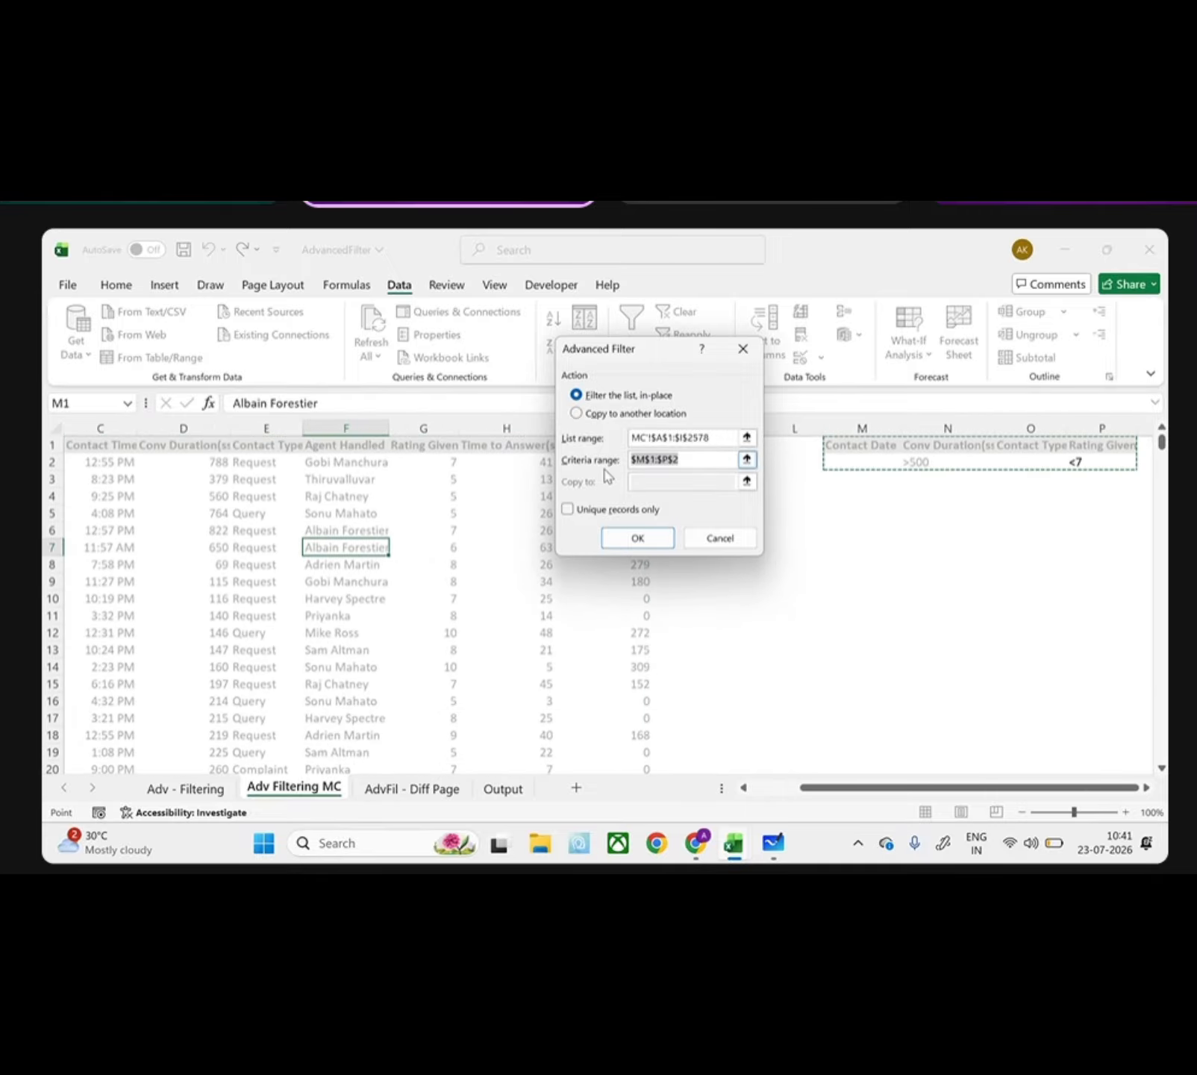
{"action": "key", "text": "BackSpace"}
{"action": "left_click_drag", "start_coordinate": [832, 446], "coordinate": [1092, 449]}
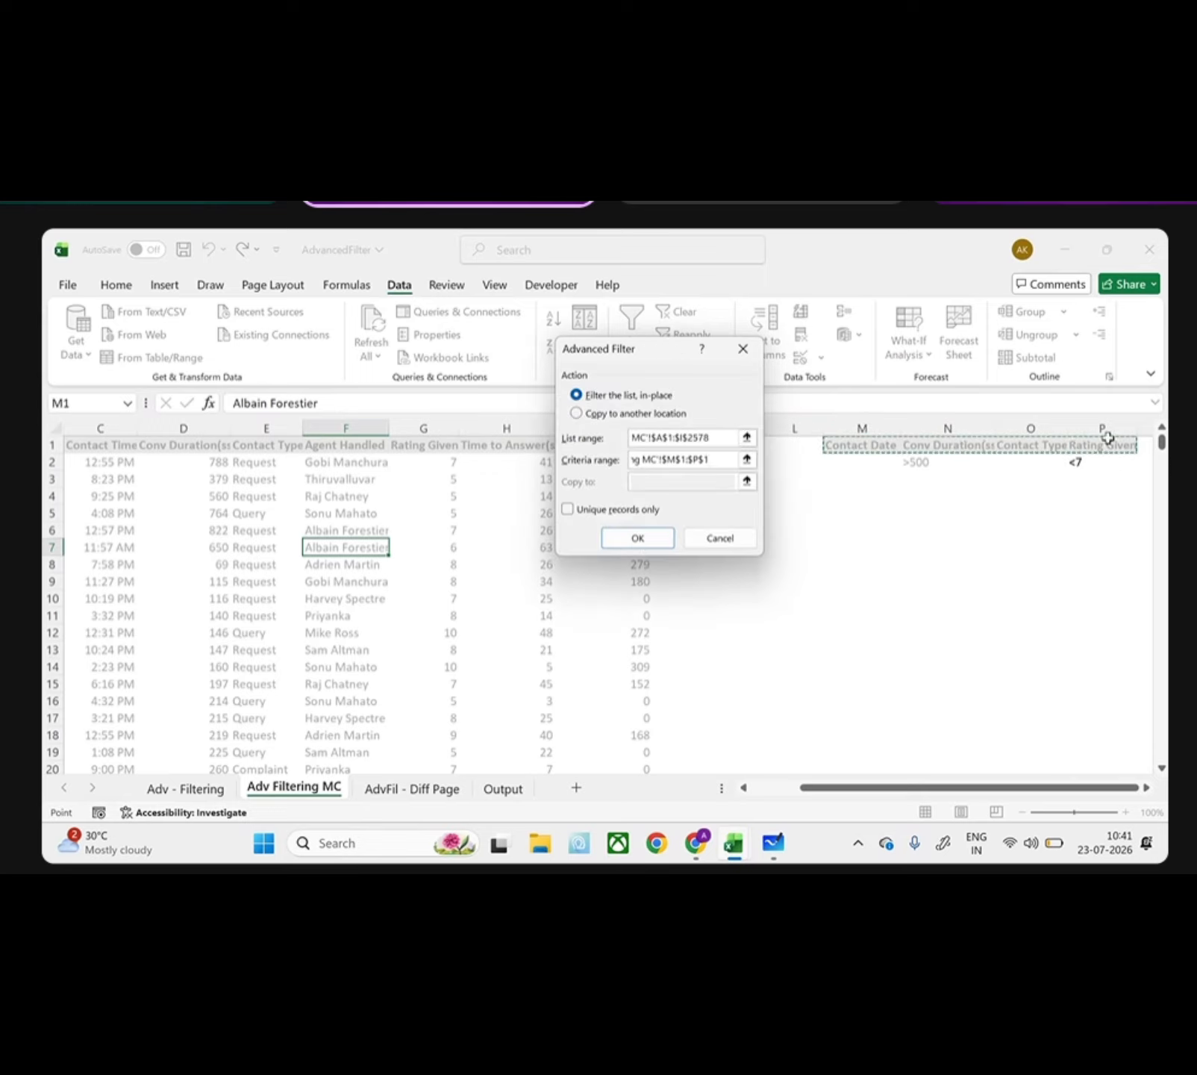
{"action": "left_click", "coordinate": [1133, 463]}
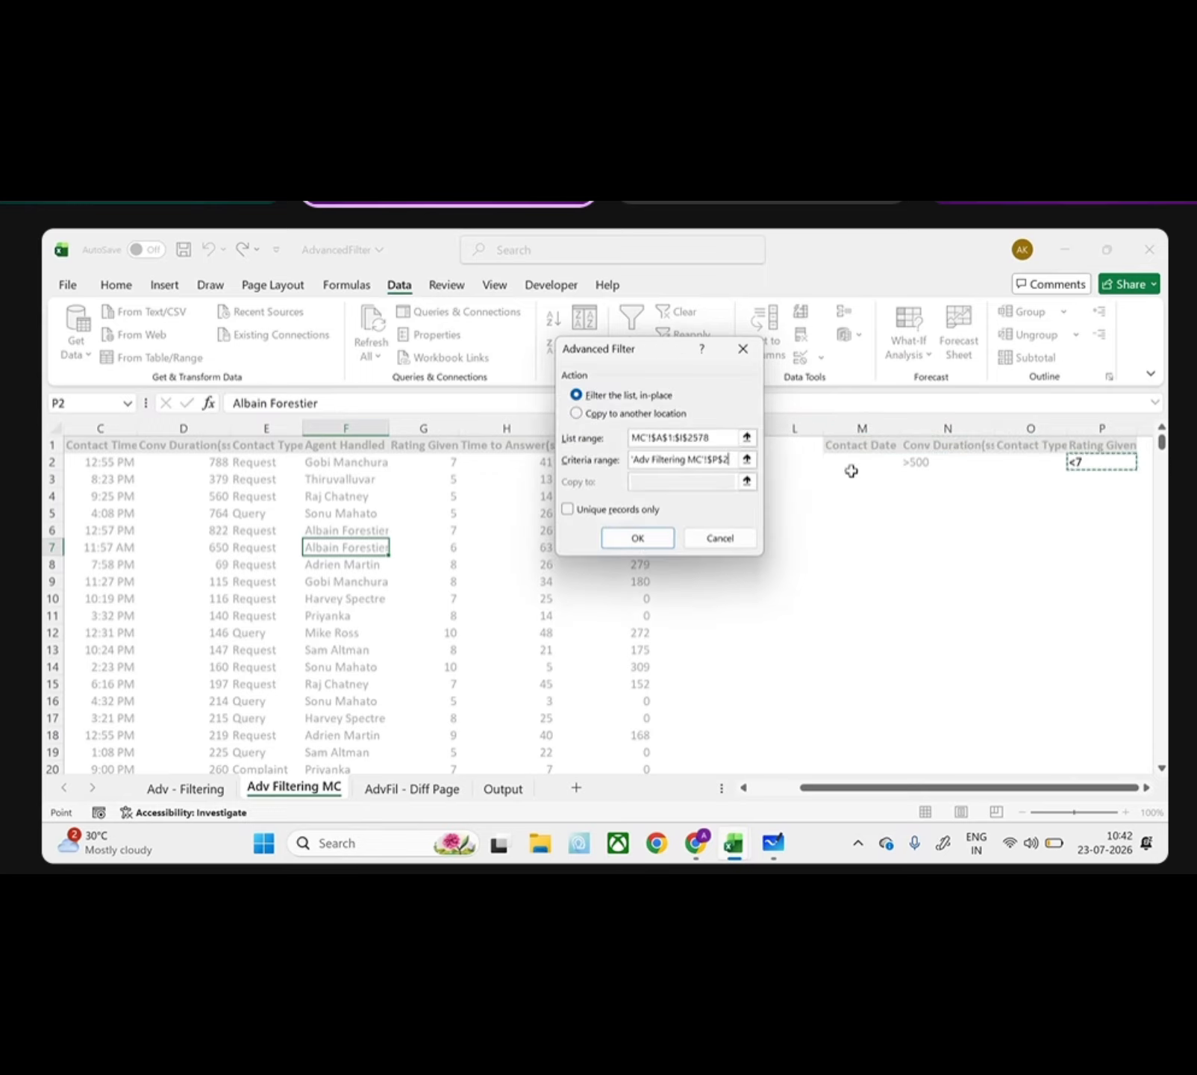
{"action": "left_click_drag", "start_coordinate": [868, 441], "coordinate": [1088, 457]}
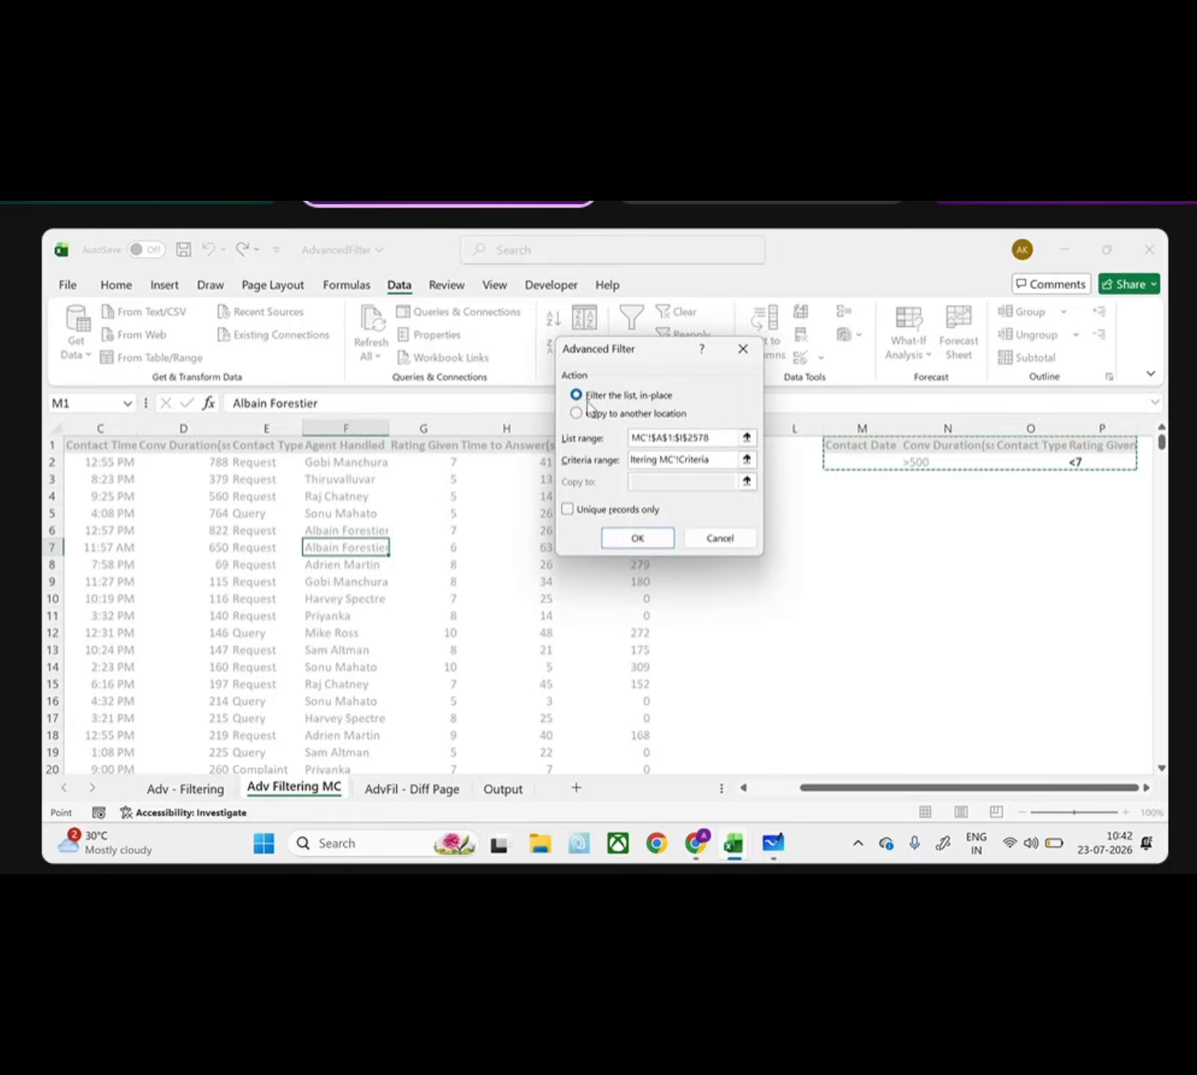
{"action": "left_click", "coordinate": [638, 538]}
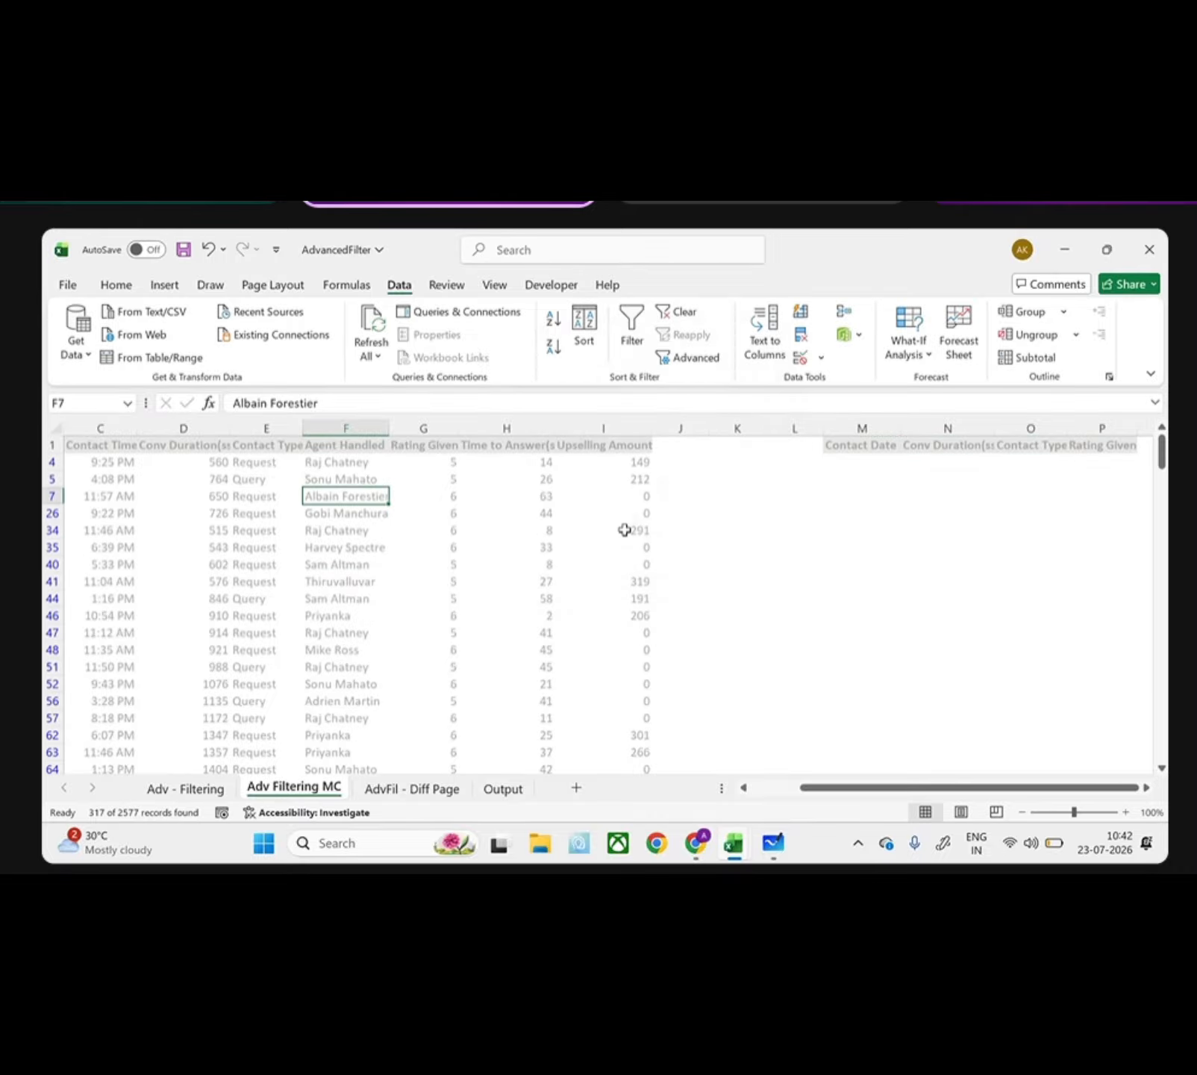
- Open the AdvFil - Diff Page sheet and select a cell in its Conv Duration(ss) column
{"action": "scroll", "coordinate": [389, 549], "scroll_direction": "left", "scroll_amount": 2}
{"action": "scroll", "coordinate": [390, 550], "scroll_direction": "left", "scroll_amount": 3}
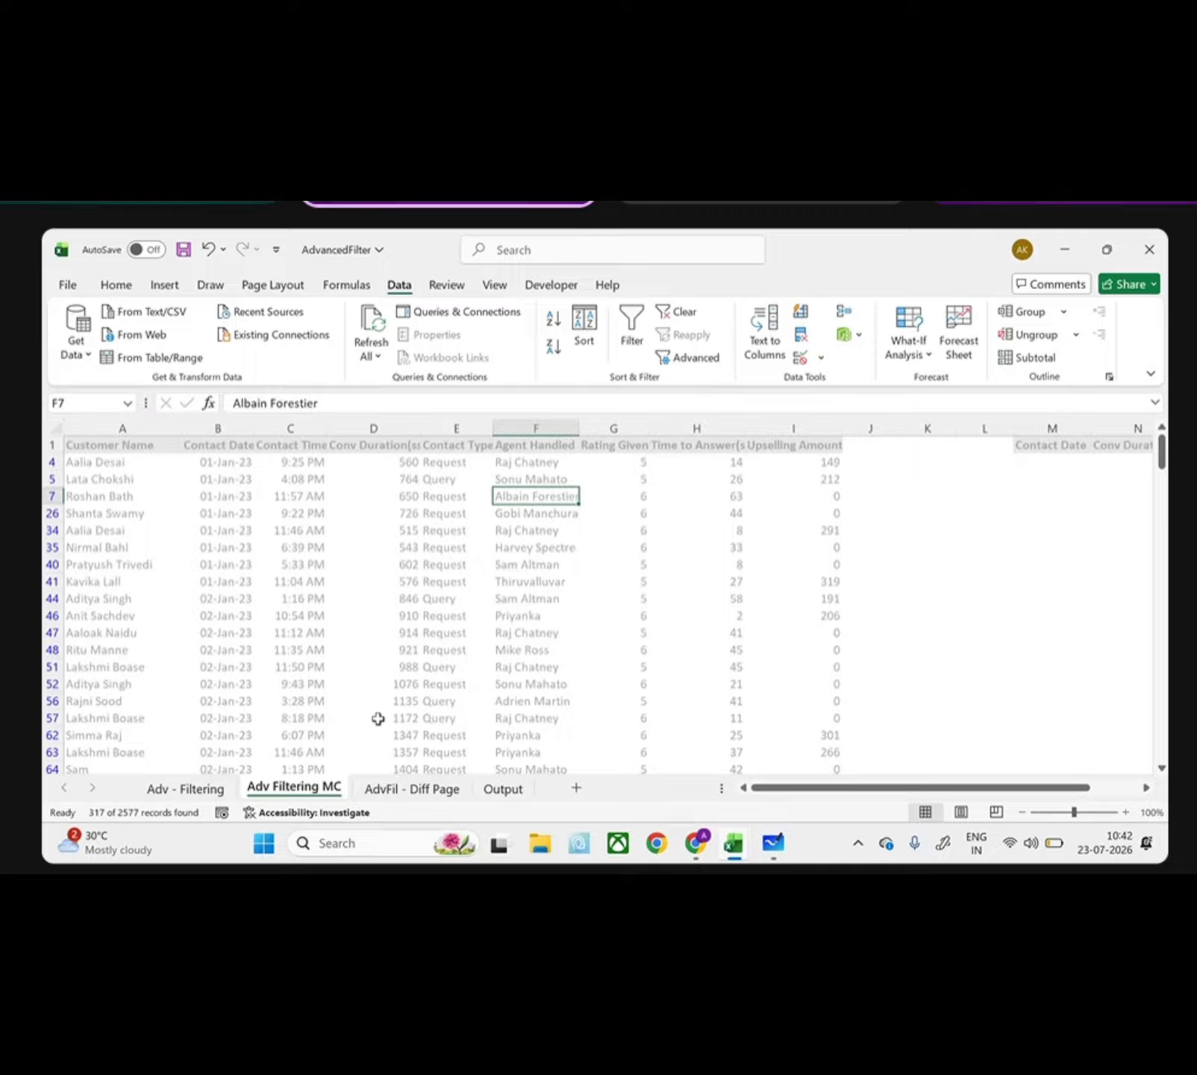
{"action": "left_click", "coordinate": [415, 791]}
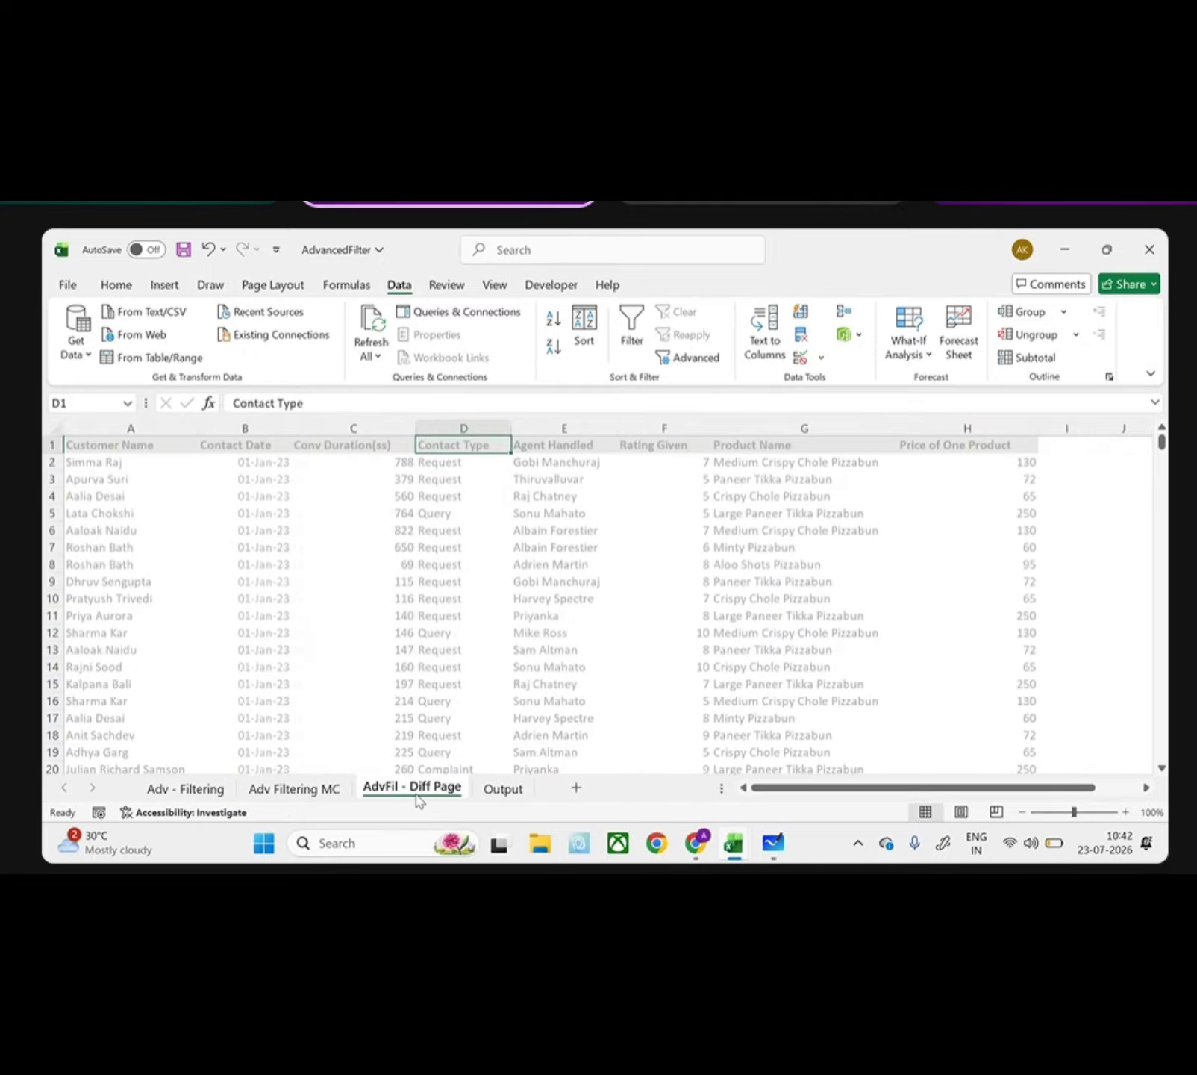
{"action": "left_click", "coordinate": [398, 662]}
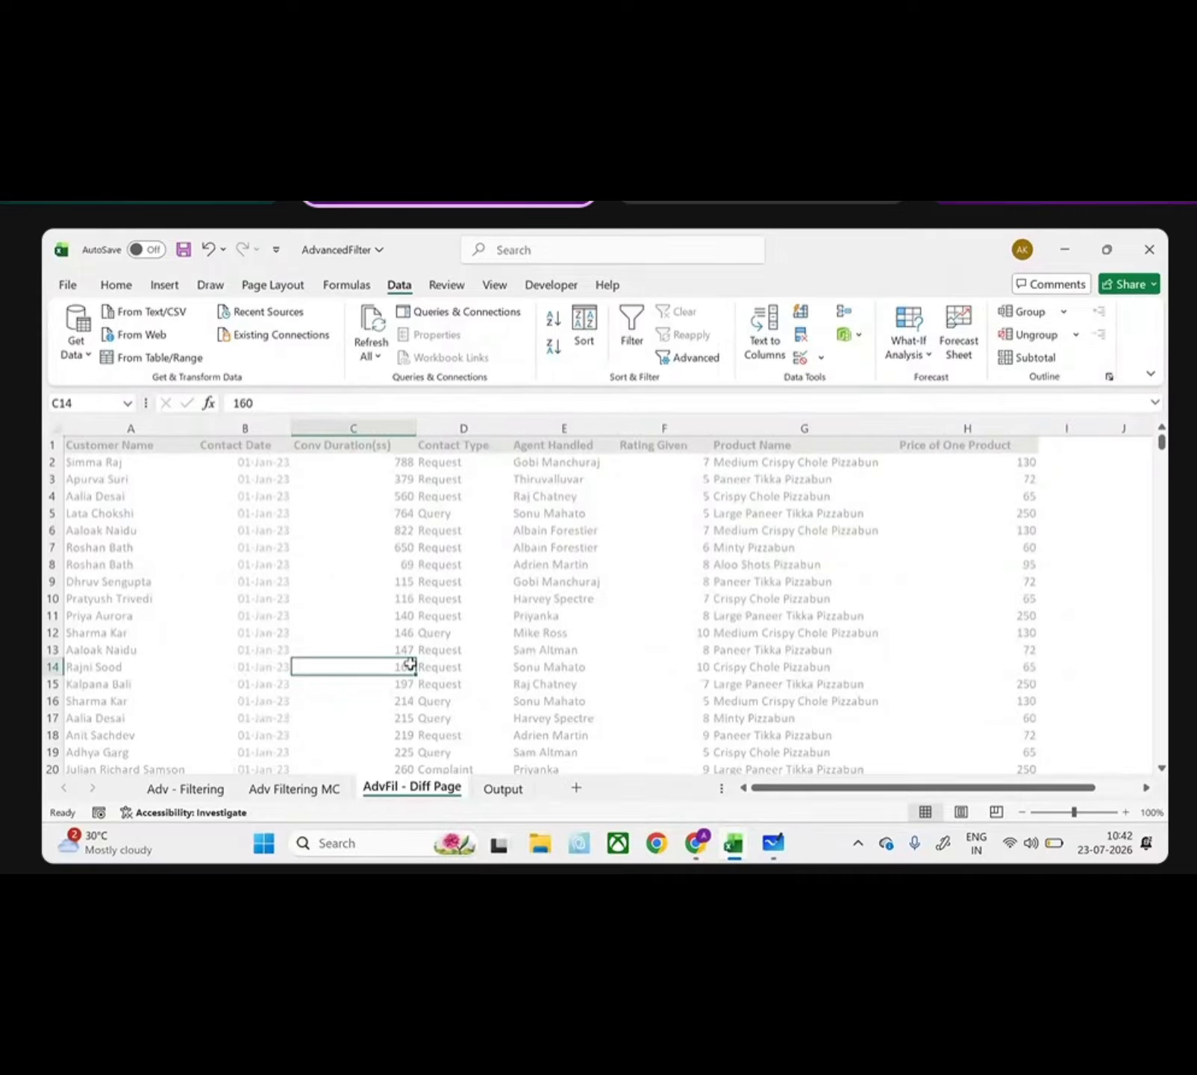
- Compare the source table on the AdvFil - Diff Page sheet with the in-place filtered data on the Adv Filtering MC sheet
{"action": "left_click_drag", "start_coordinate": [118, 448], "coordinate": [306, 479]}
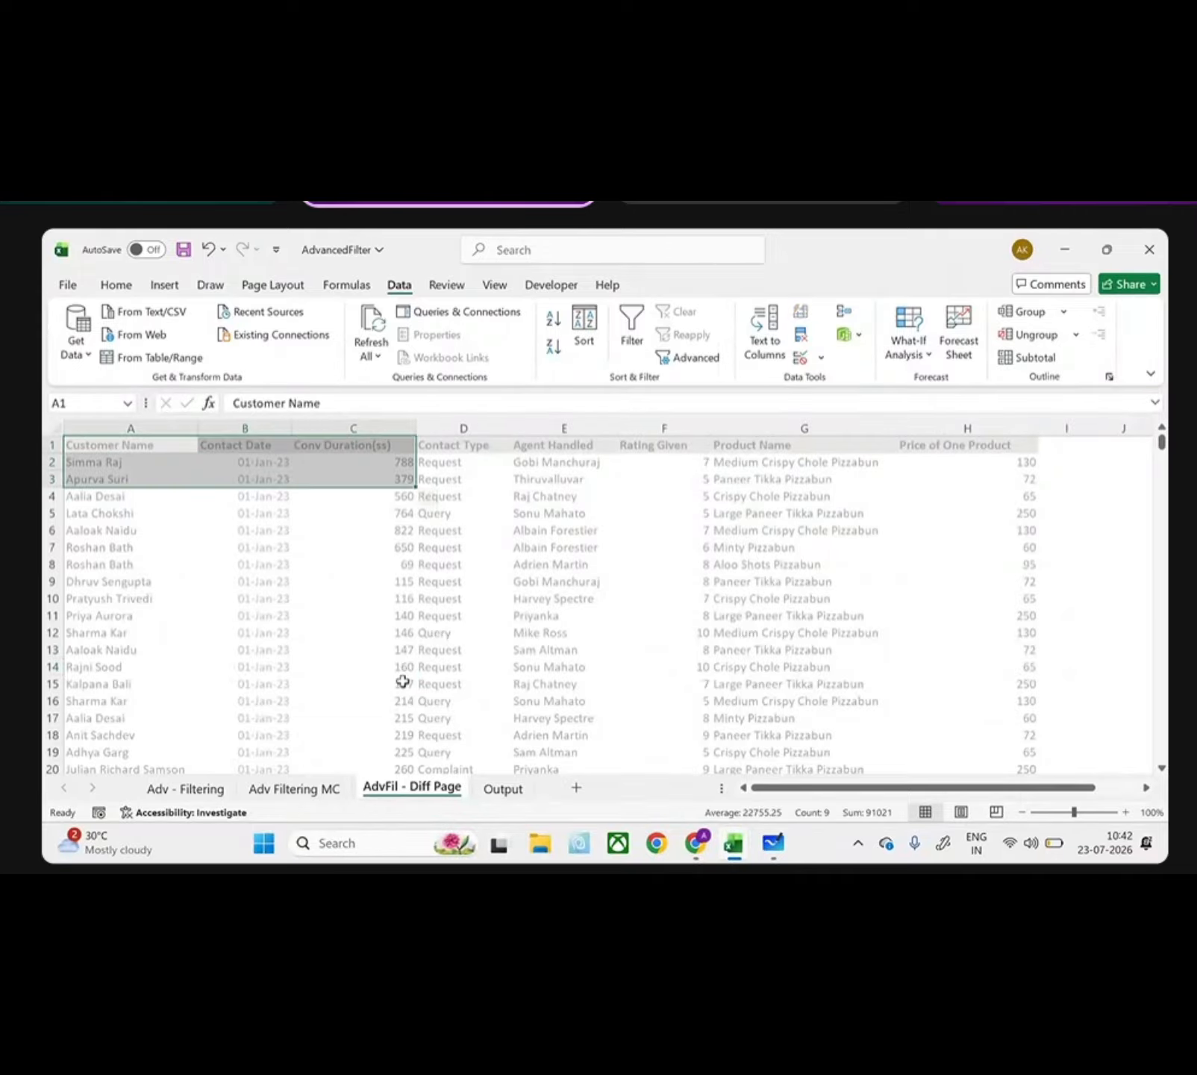
{"action": "left_click", "coordinate": [312, 799]}
{"action": "left_click", "coordinate": [280, 679]}
{"action": "scroll", "coordinate": [281, 680], "scroll_direction": "down", "scroll_amount": 5}
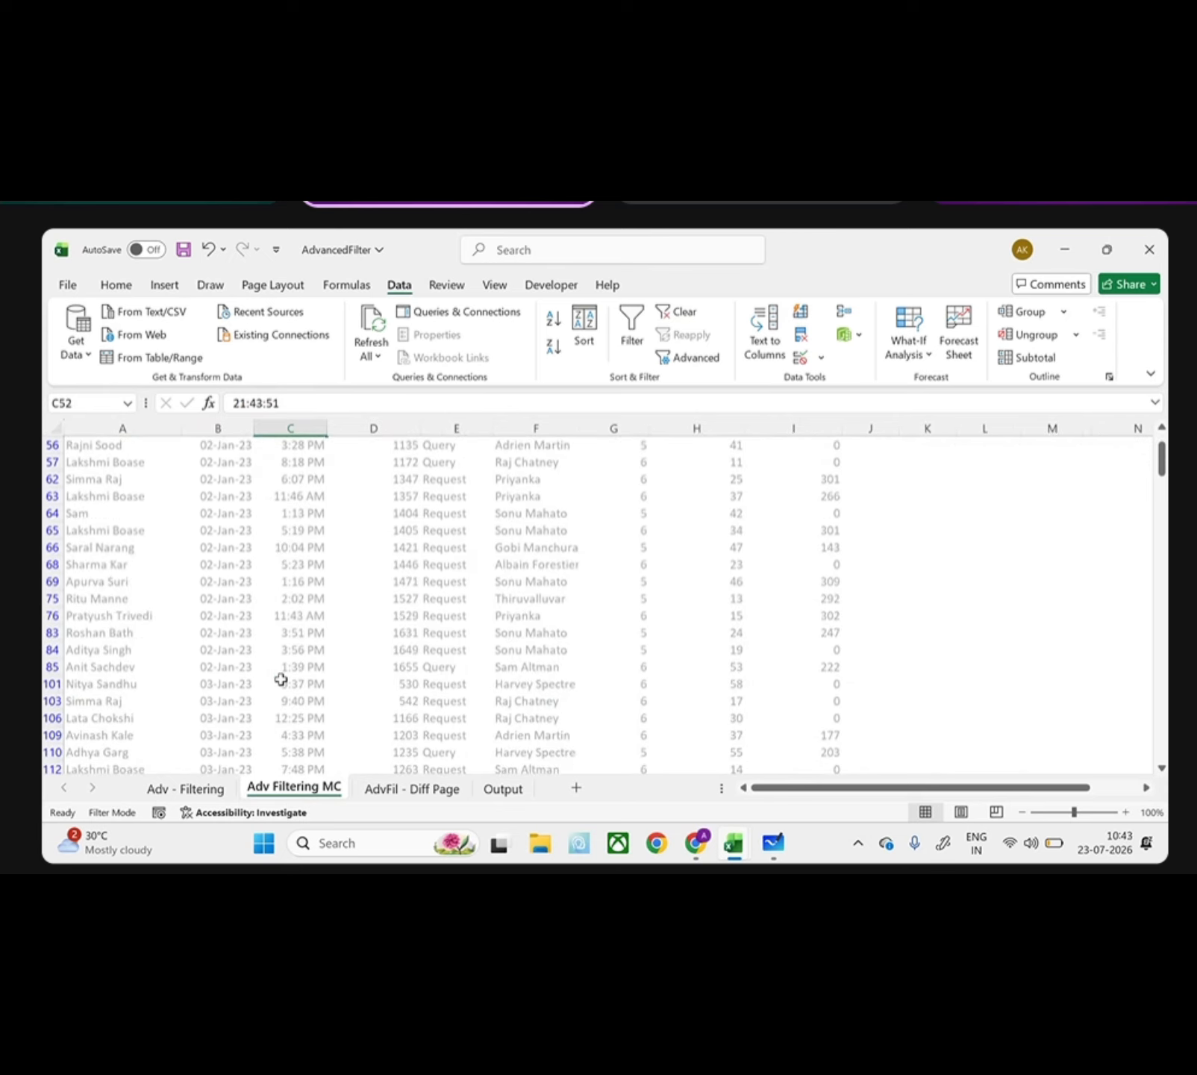
{"action": "left_click", "coordinate": [445, 790]}
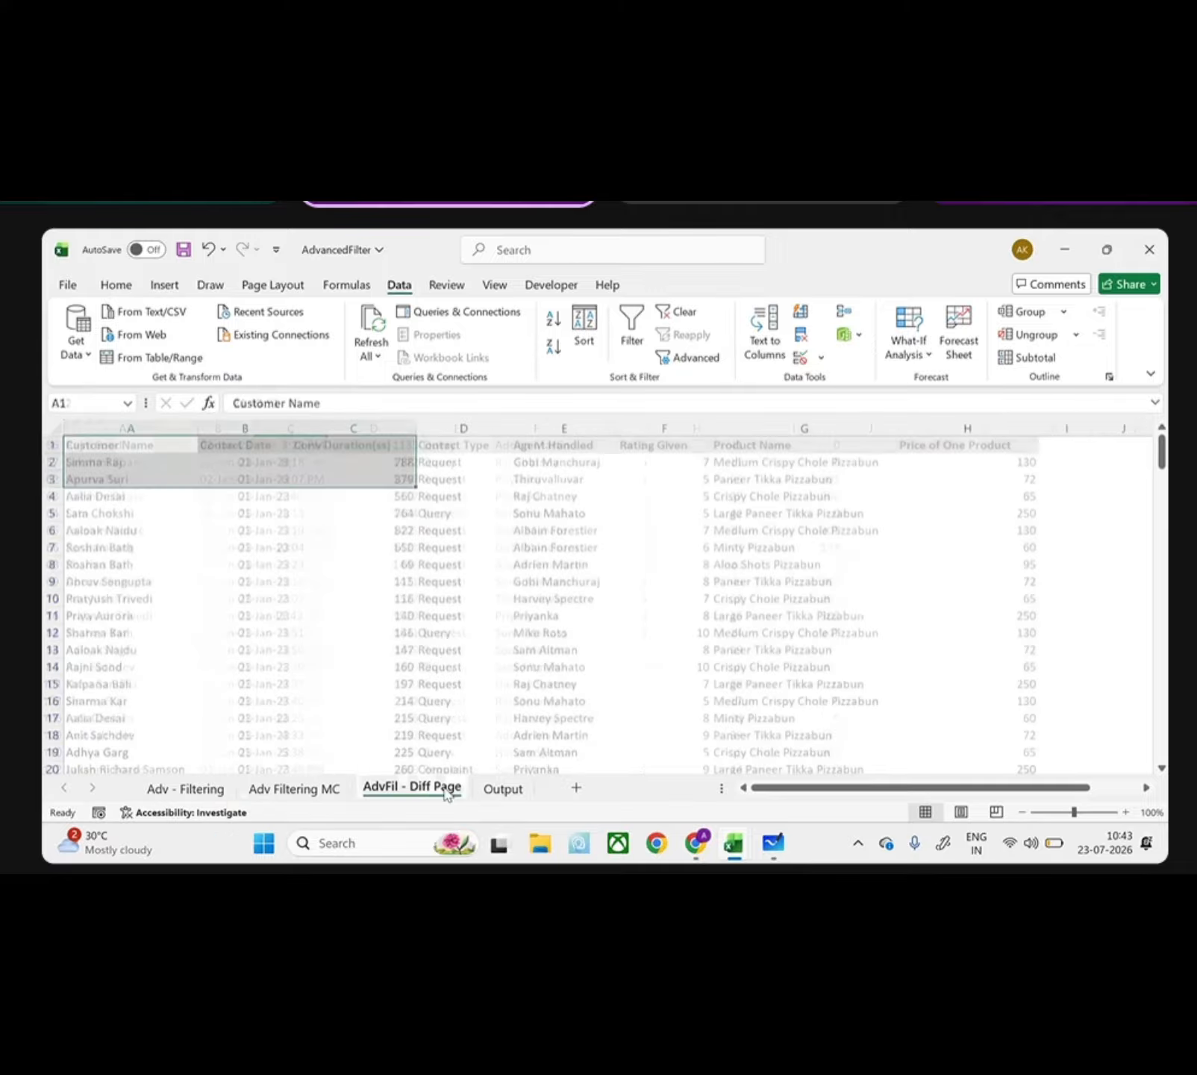
{"action": "scroll", "coordinate": [512, 570], "scroll_direction": "up", "scroll_amount": 1}
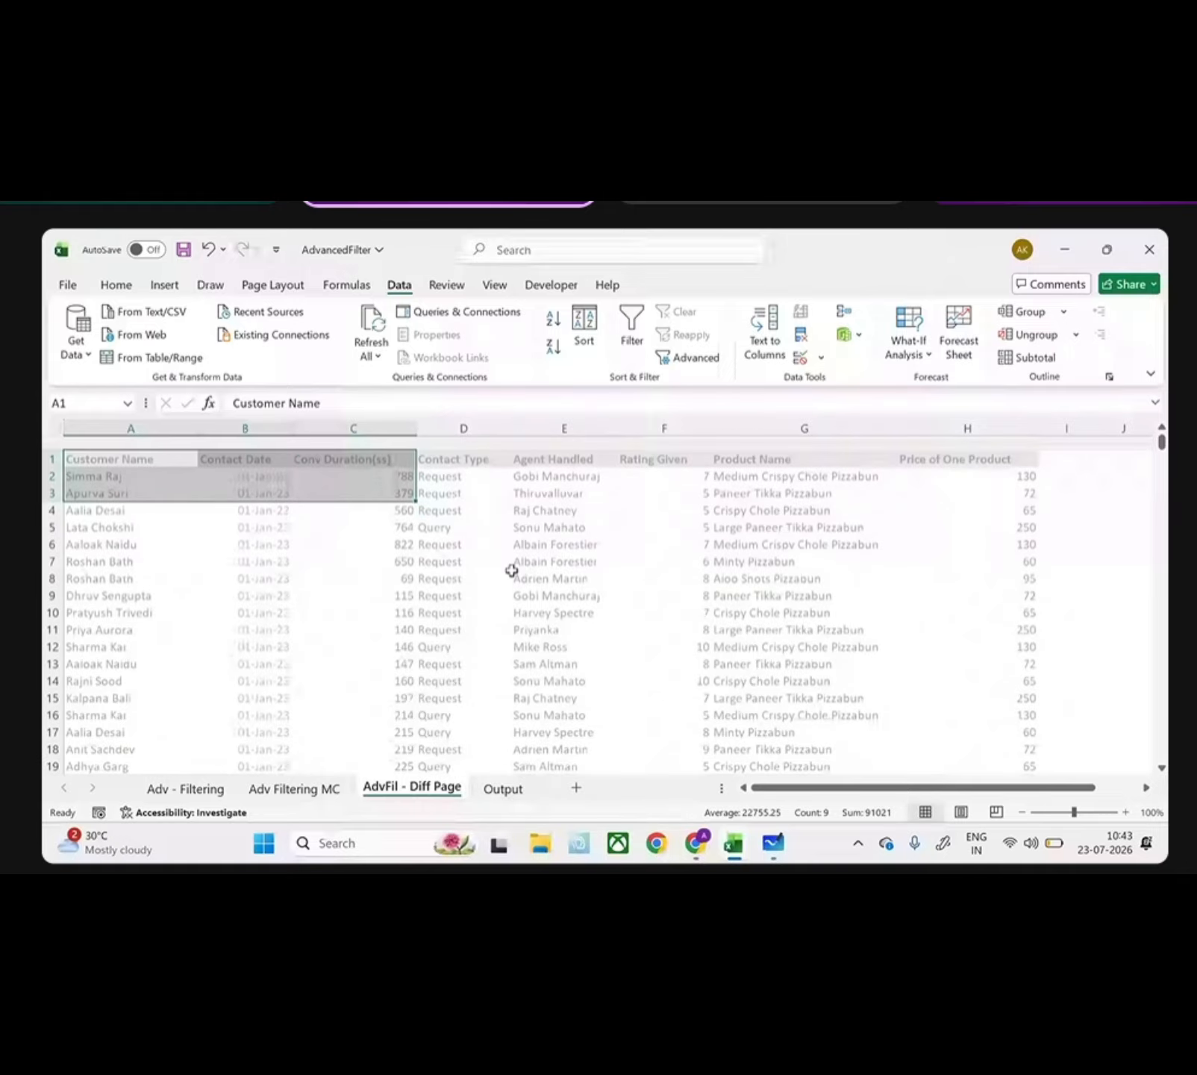
{"action": "left_click", "coordinate": [187, 602]}
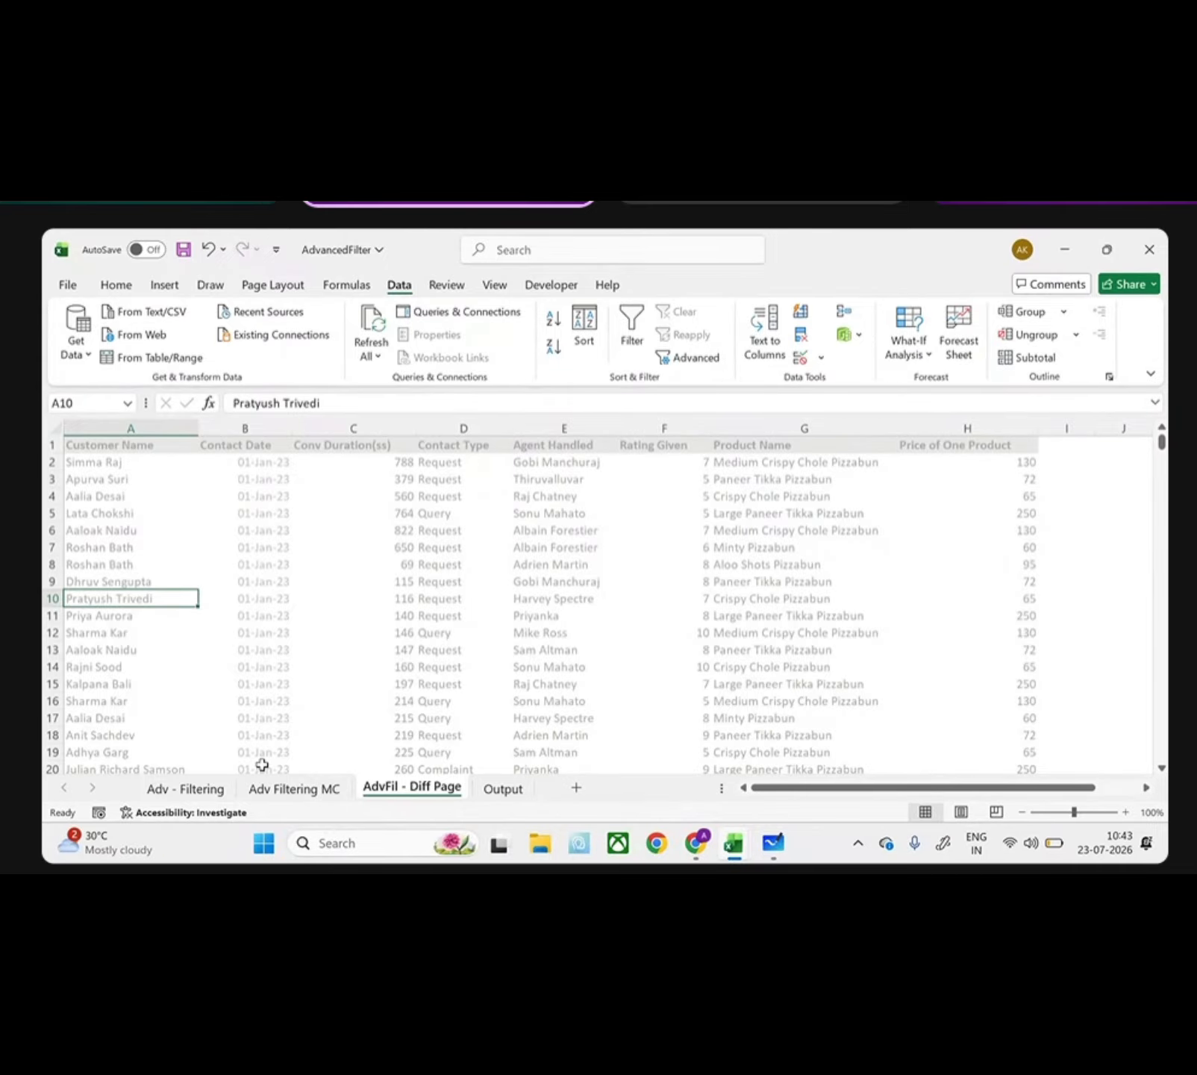
{"action": "left_click", "coordinate": [283, 791]}
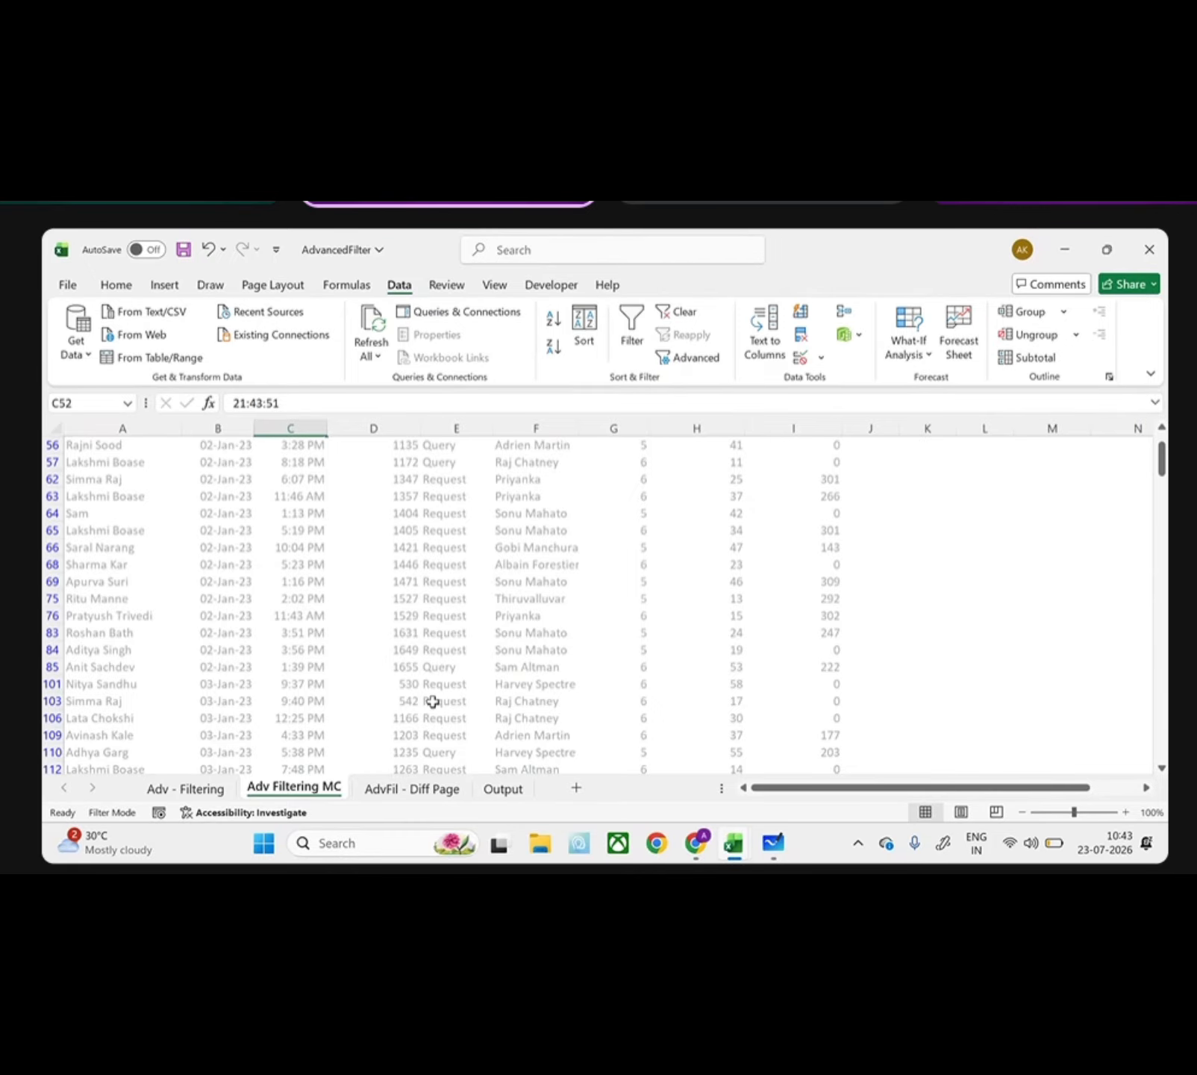
{"action": "left_click", "coordinate": [430, 786]}
{"action": "scroll", "coordinate": [562, 650], "scroll_direction": "right", "scroll_amount": 3}
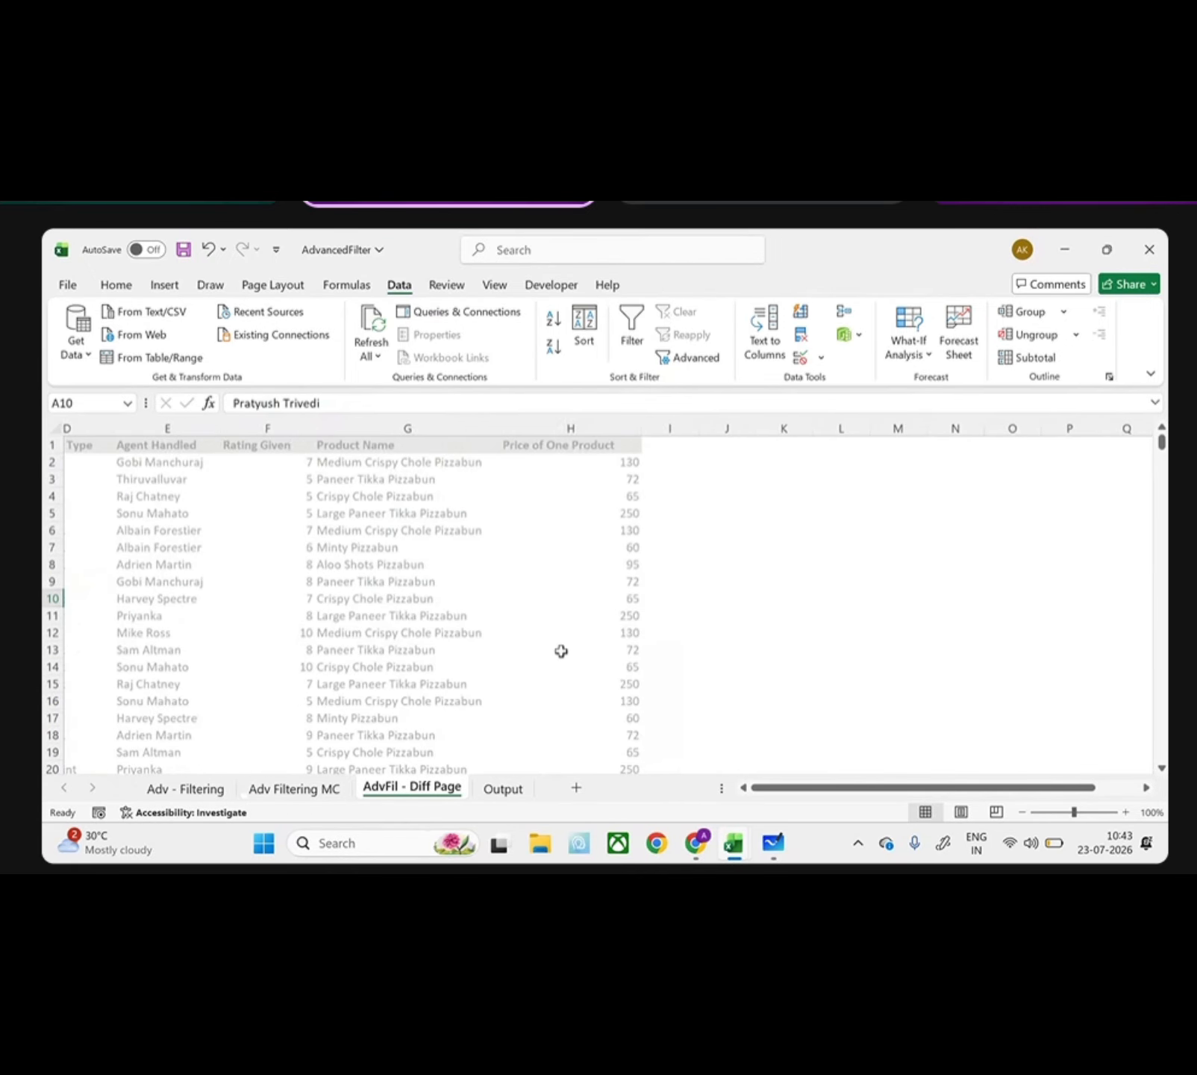
{"action": "scroll", "coordinate": [562, 650], "scroll_direction": "left", "scroll_amount": 3}
{"action": "left_click", "coordinate": [426, 531]}
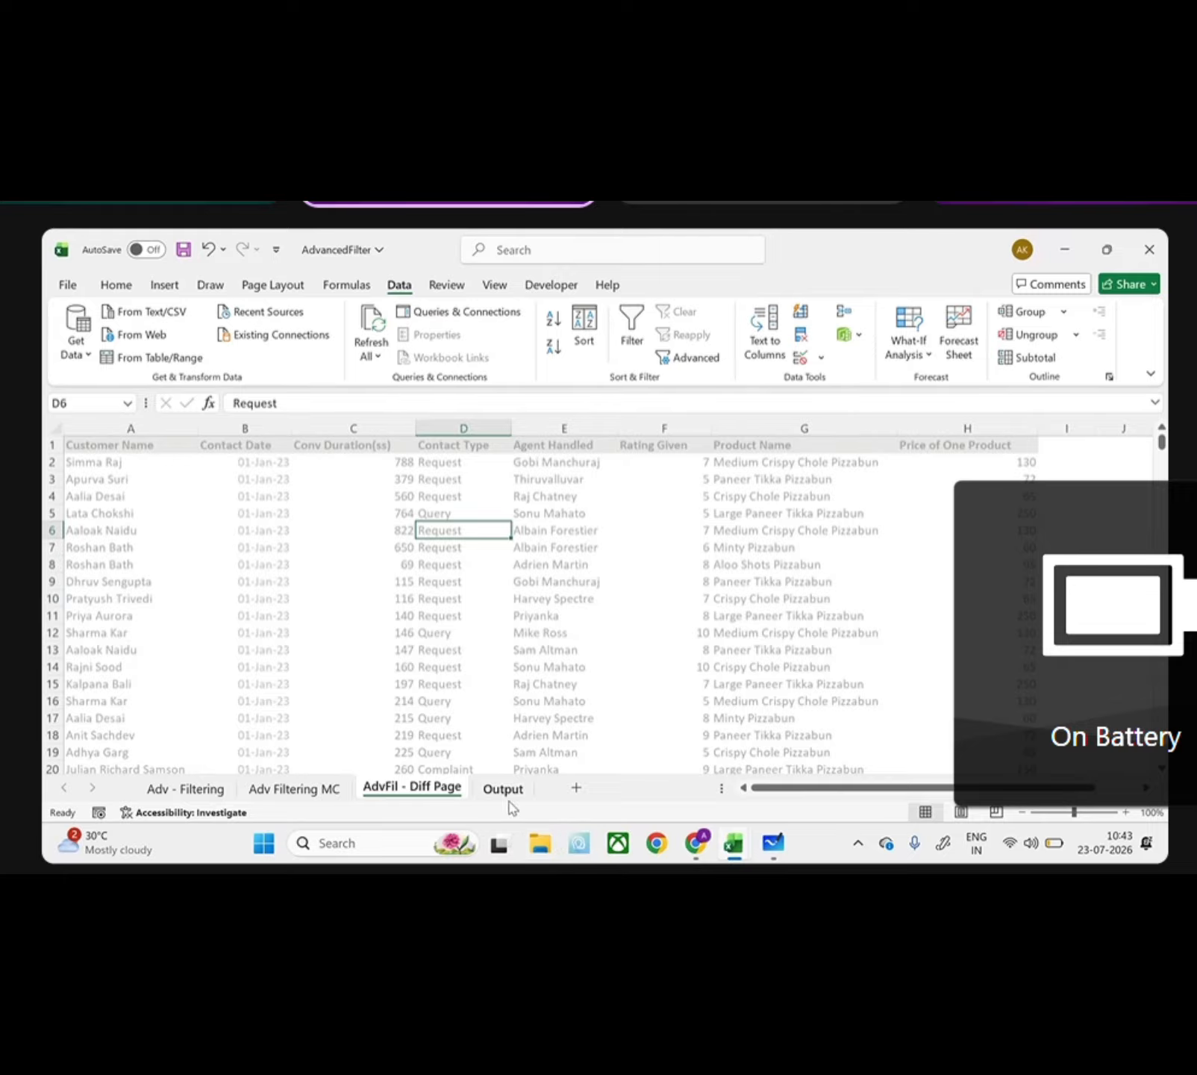
- Clear the contents of the existing results table in columns A to H of the Output sheet
{"action": "left_click", "coordinate": [505, 789]}
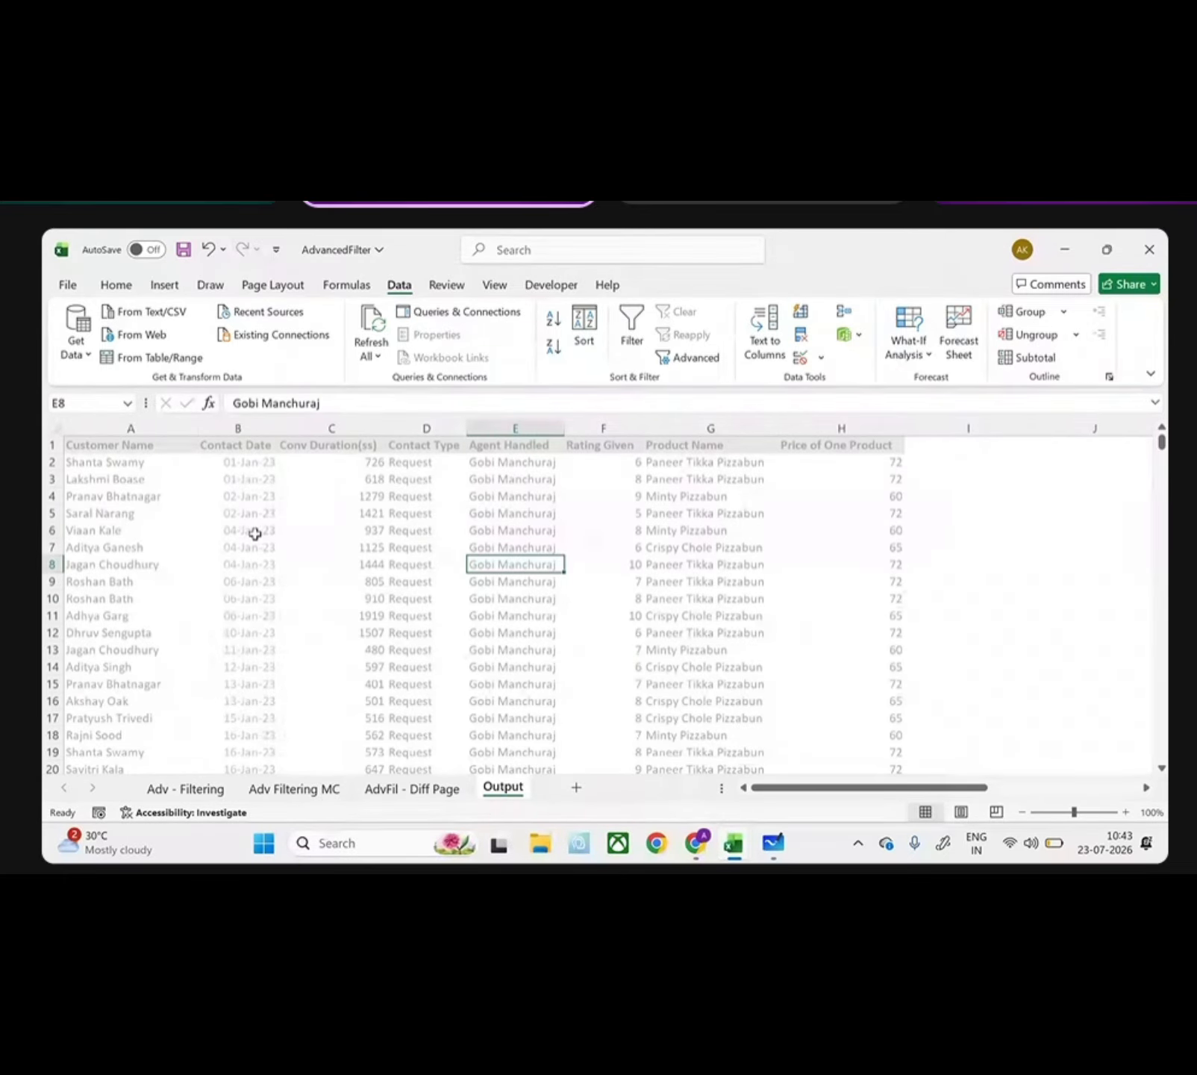
{"action": "left_click", "coordinate": [252, 530]}
{"action": "key", "text": "ctrl+a"}
{"action": "right_click", "coordinate": [253, 530]}
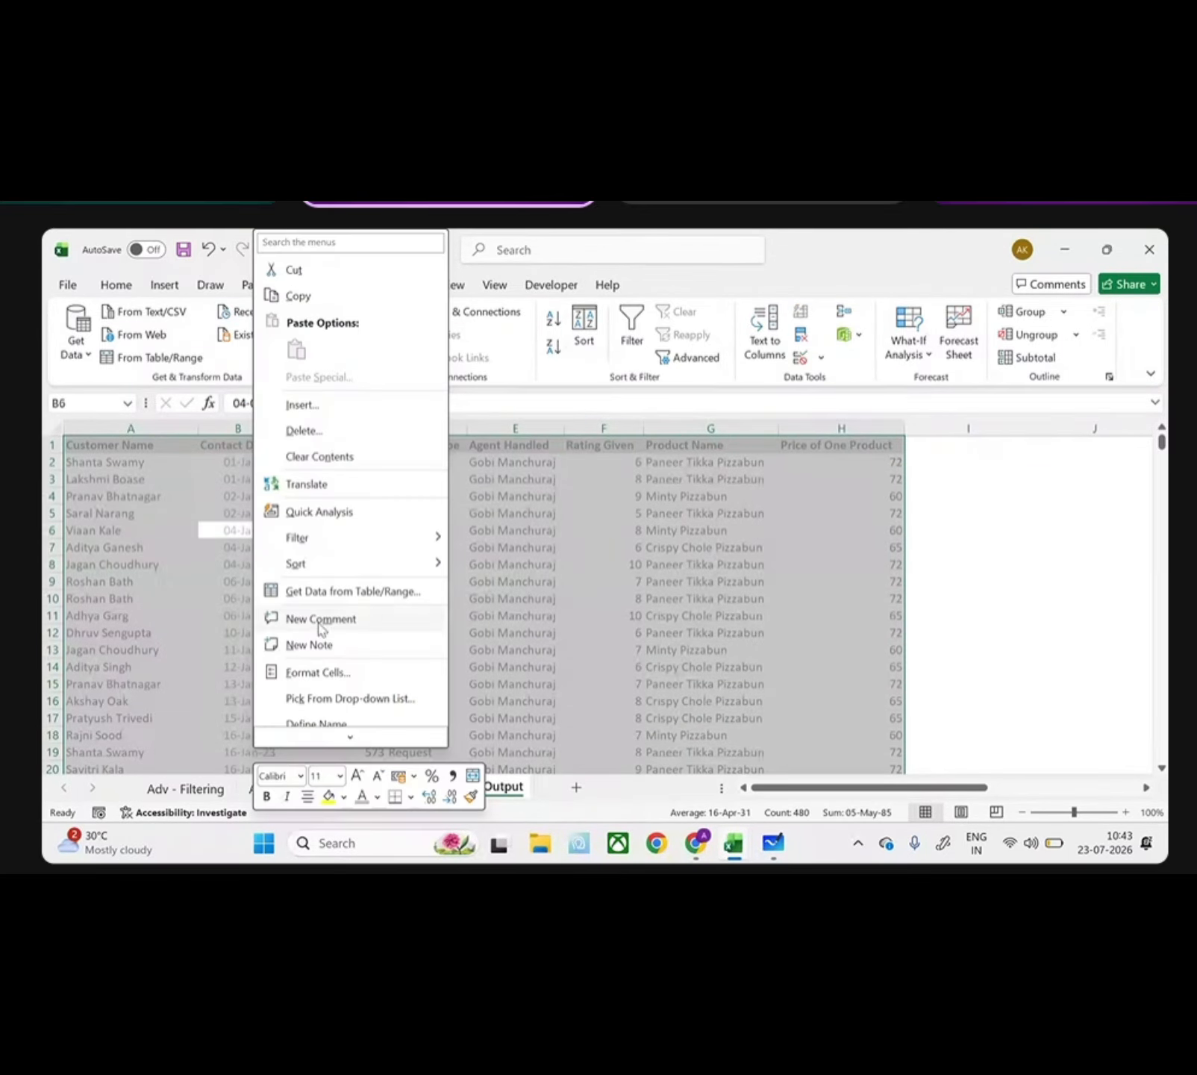
{"action": "left_click", "coordinate": [346, 456]}
{"action": "scroll", "coordinate": [585, 676], "scroll_direction": "right", "scroll_amount": 5}
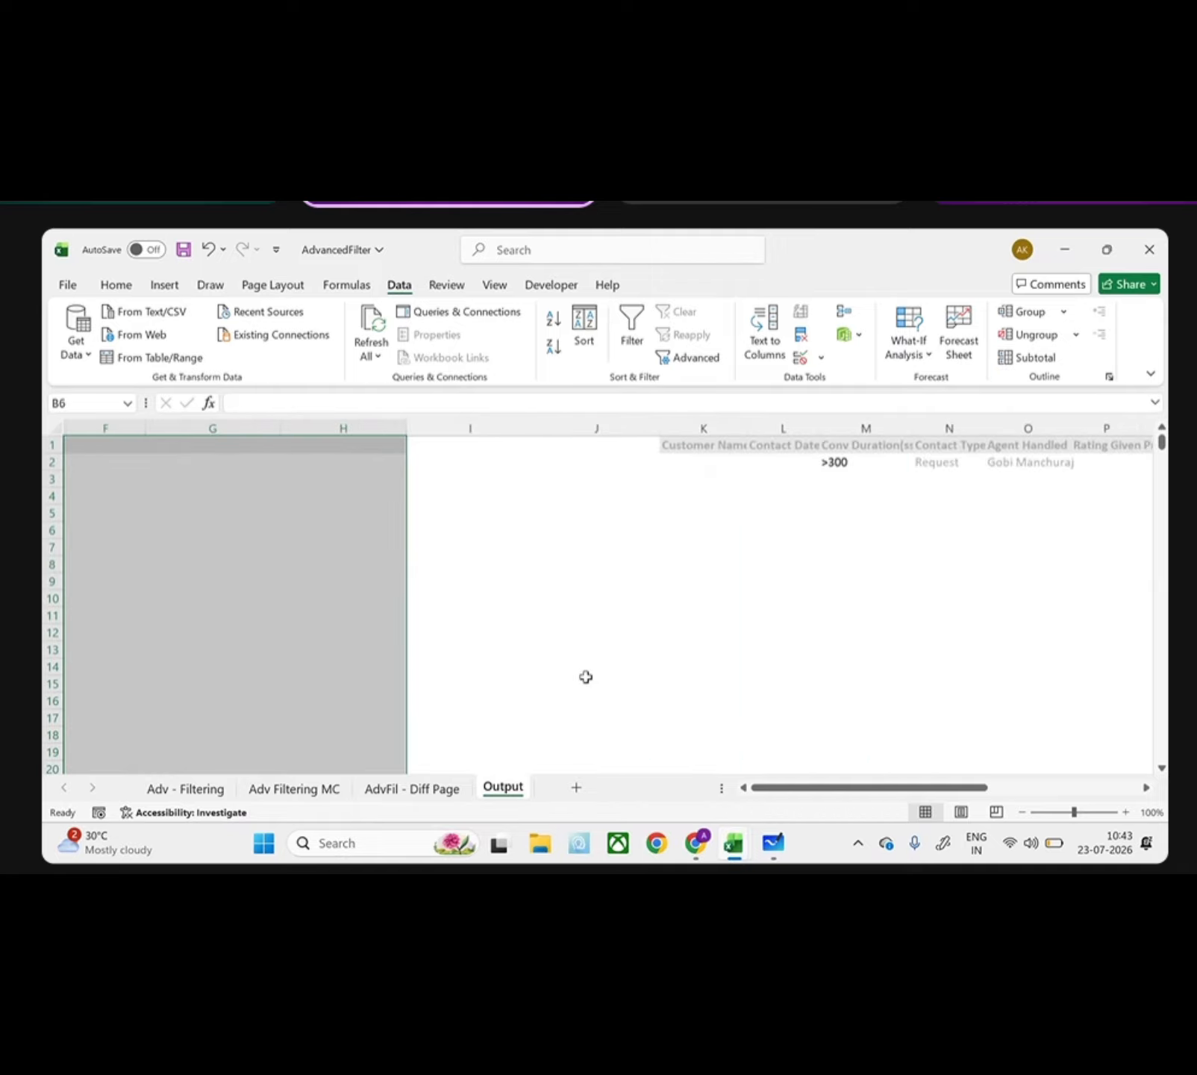
{"action": "scroll", "coordinate": [585, 676], "scroll_direction": "left", "scroll_amount": 3}
{"action": "scroll", "coordinate": [585, 677], "scroll_direction": "left", "scroll_amount": 3}
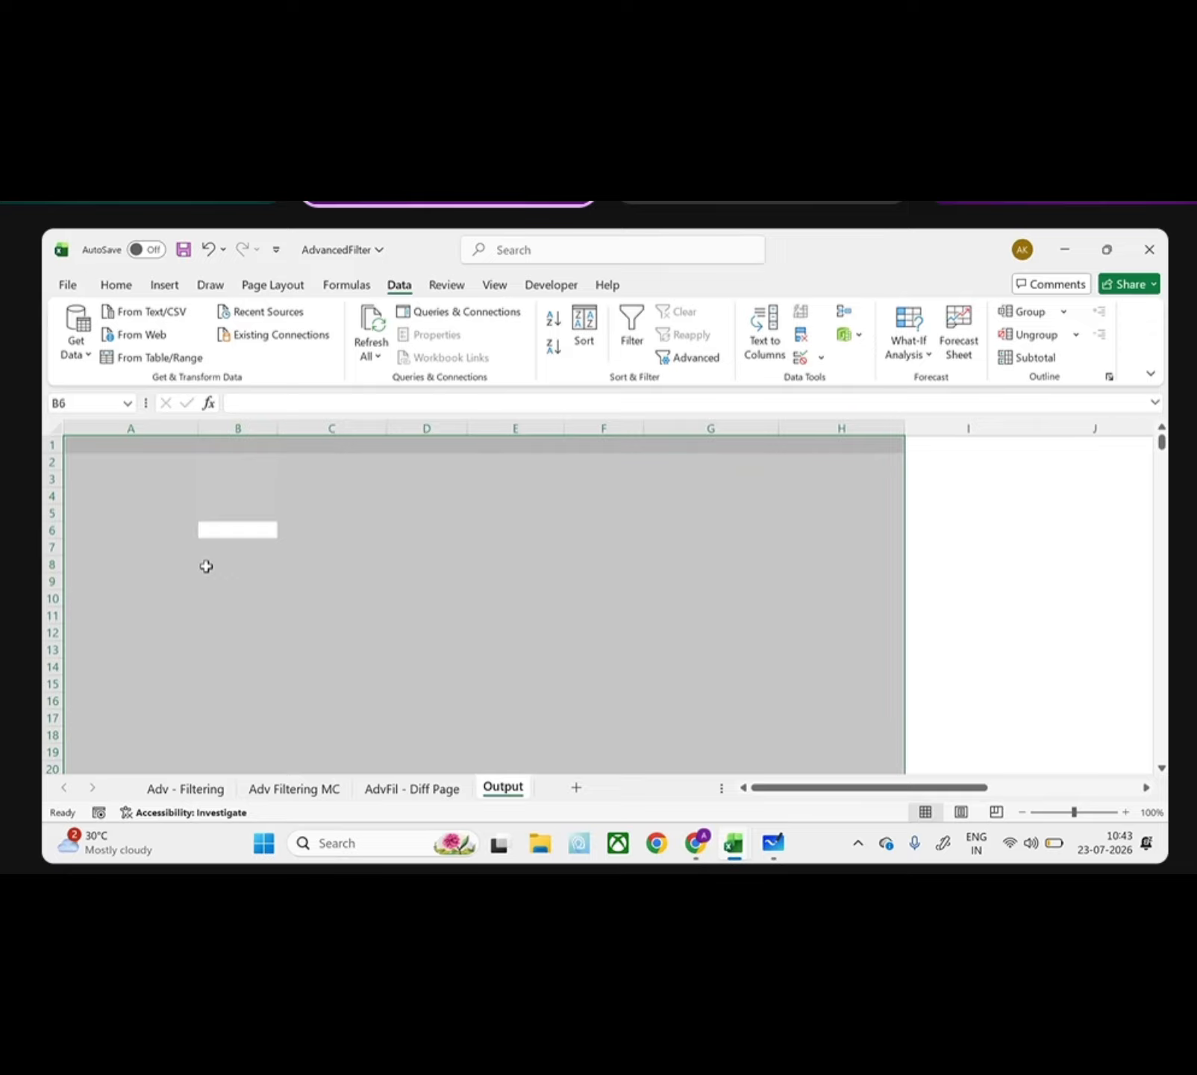
{"action": "left_click", "coordinate": [206, 566]}
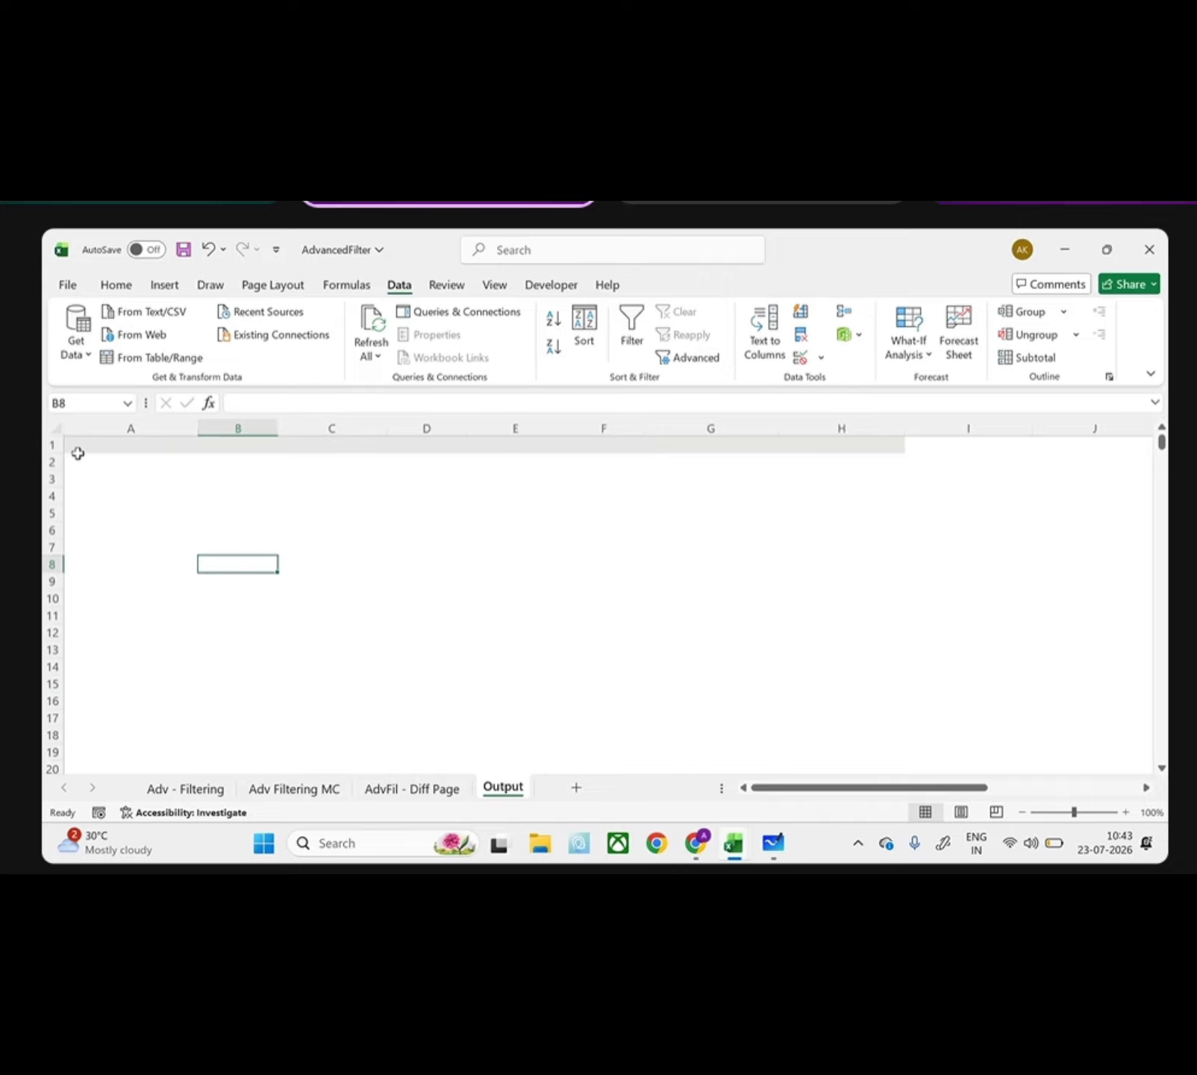
- Review the criteria block K1:R2 on the Output sheet, including duration >300, contact type Request and price <100
{"action": "scroll", "coordinate": [667, 576], "scroll_direction": "right", "scroll_amount": 6}
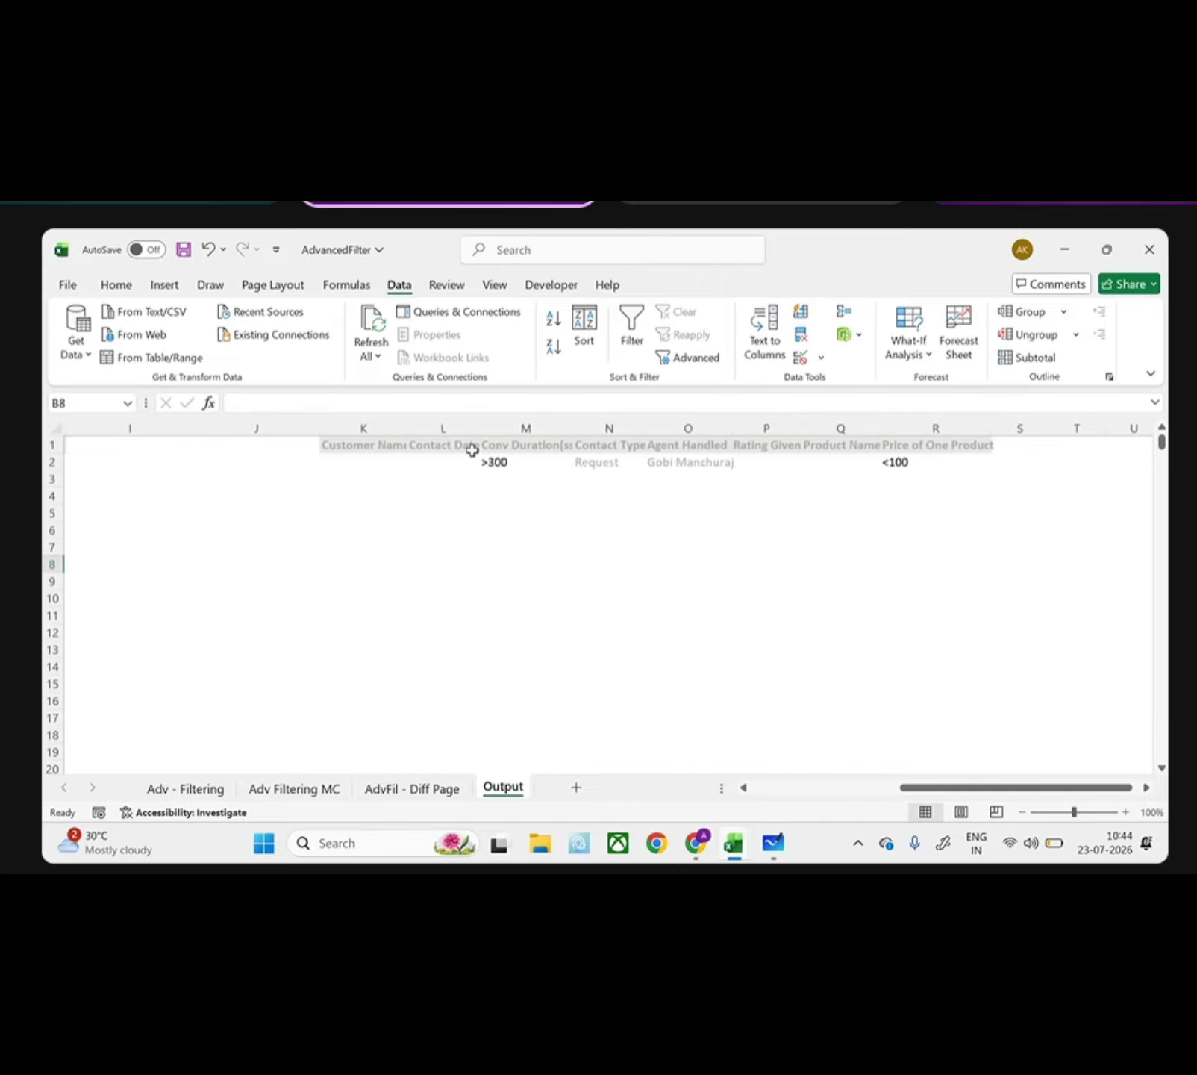
{"action": "left_click_drag", "start_coordinate": [379, 454], "coordinate": [939, 461]}
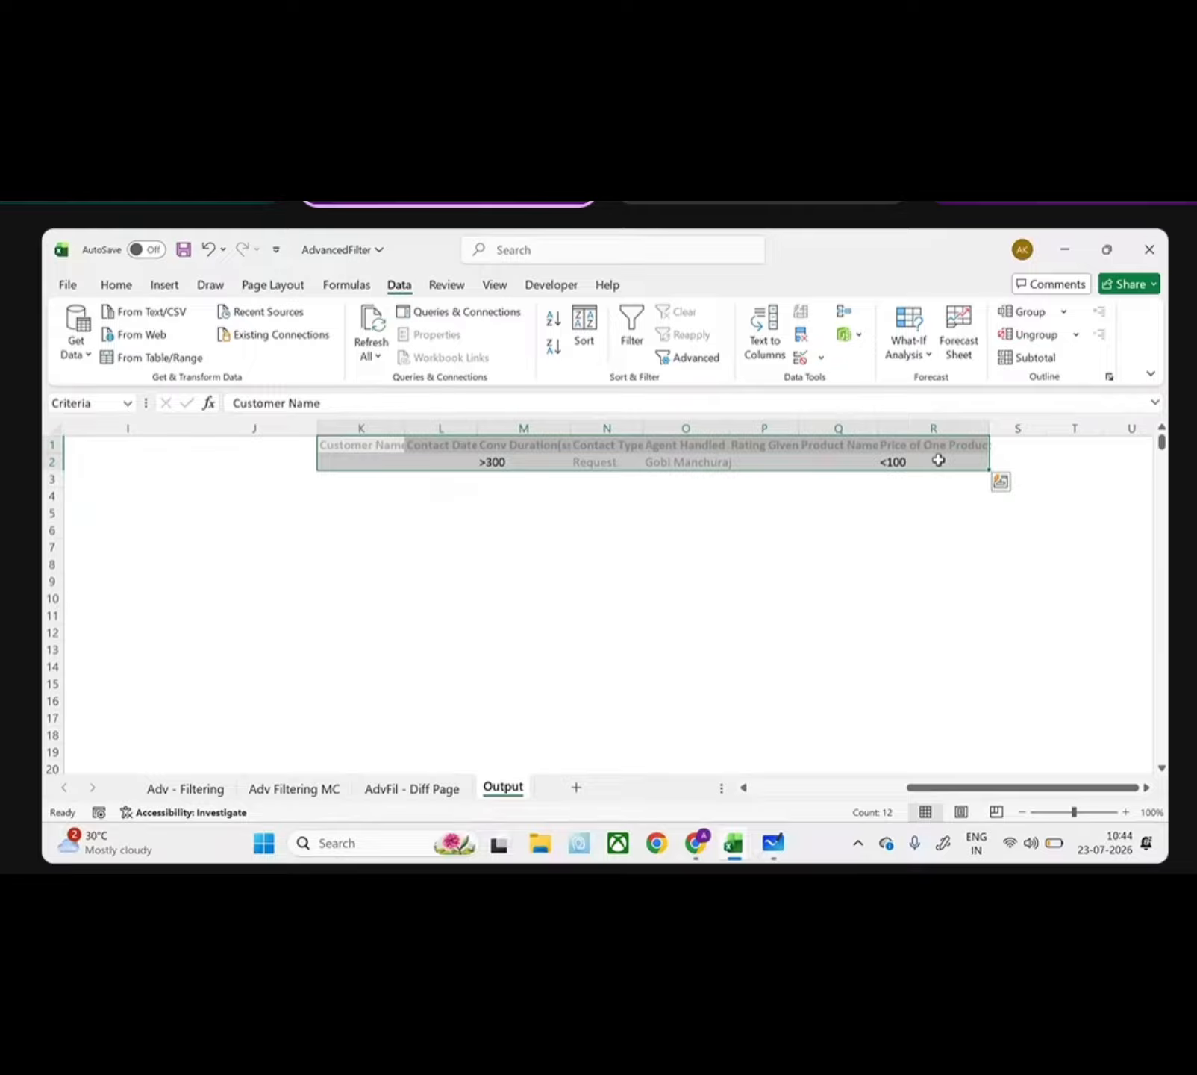
{"action": "scroll", "coordinate": [938, 460], "scroll_direction": "left", "scroll_amount": 6}
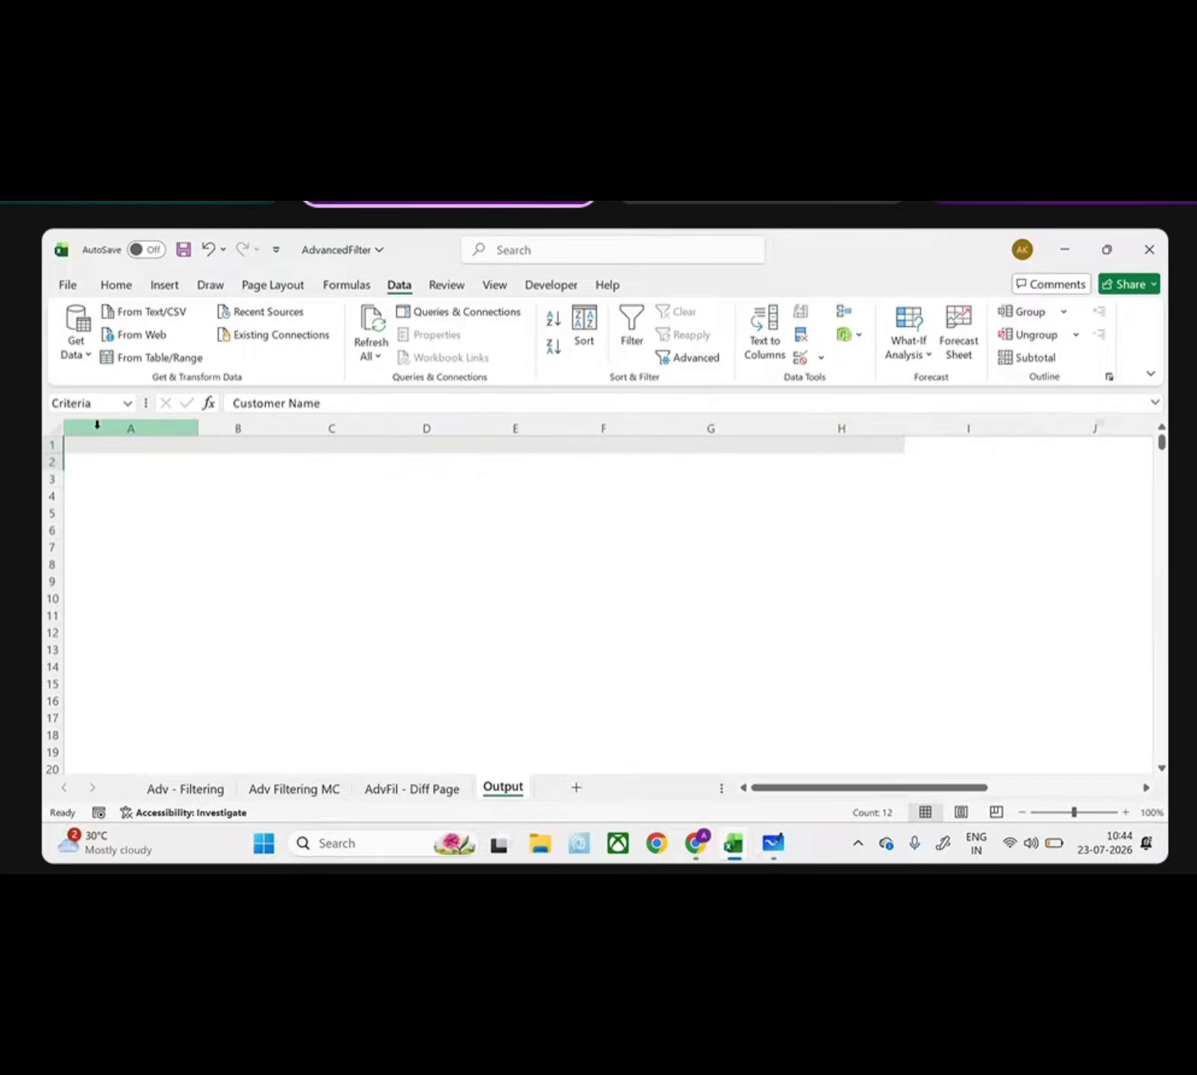
- Start an Advanced Filter from cell A1 of the Output sheet, with A1:H2578 on the AdvFil - Diff Page sheet as list range
{"action": "left_click", "coordinate": [94, 441]}
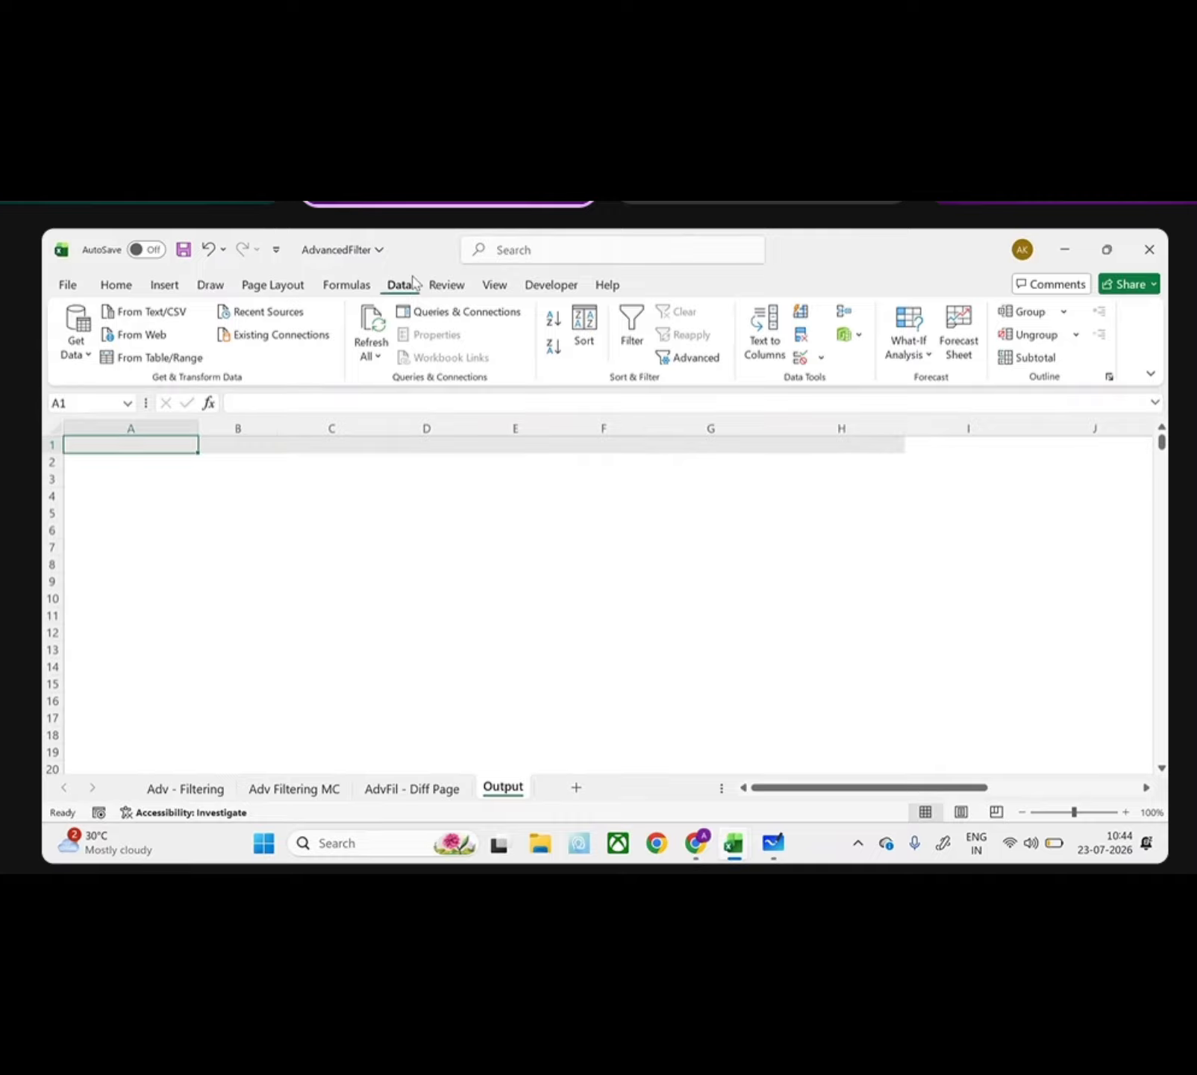
{"action": "left_click", "coordinate": [680, 365]}
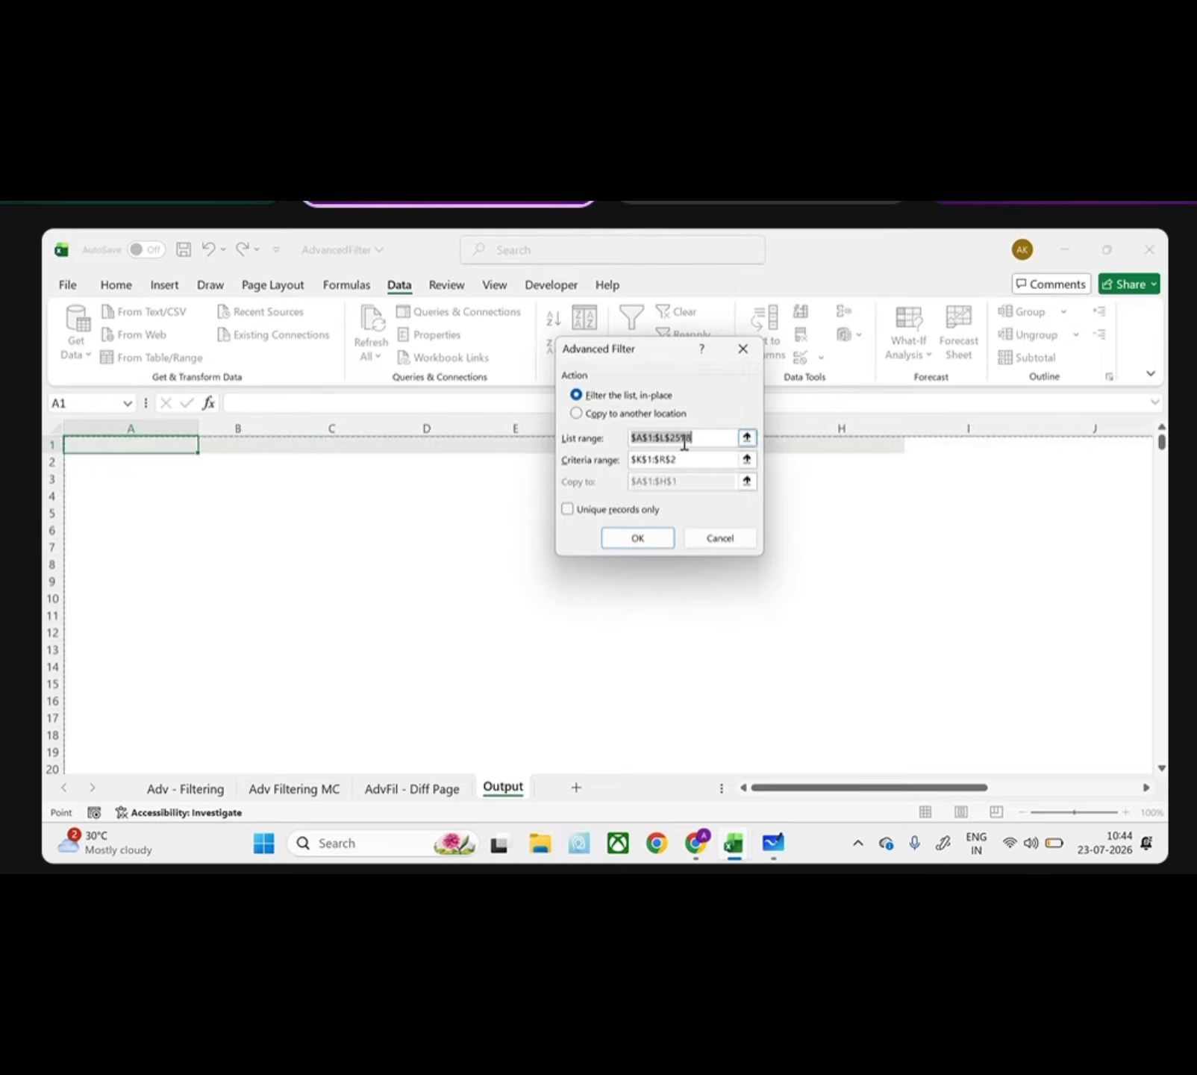
{"action": "key", "text": "BackSpace"}
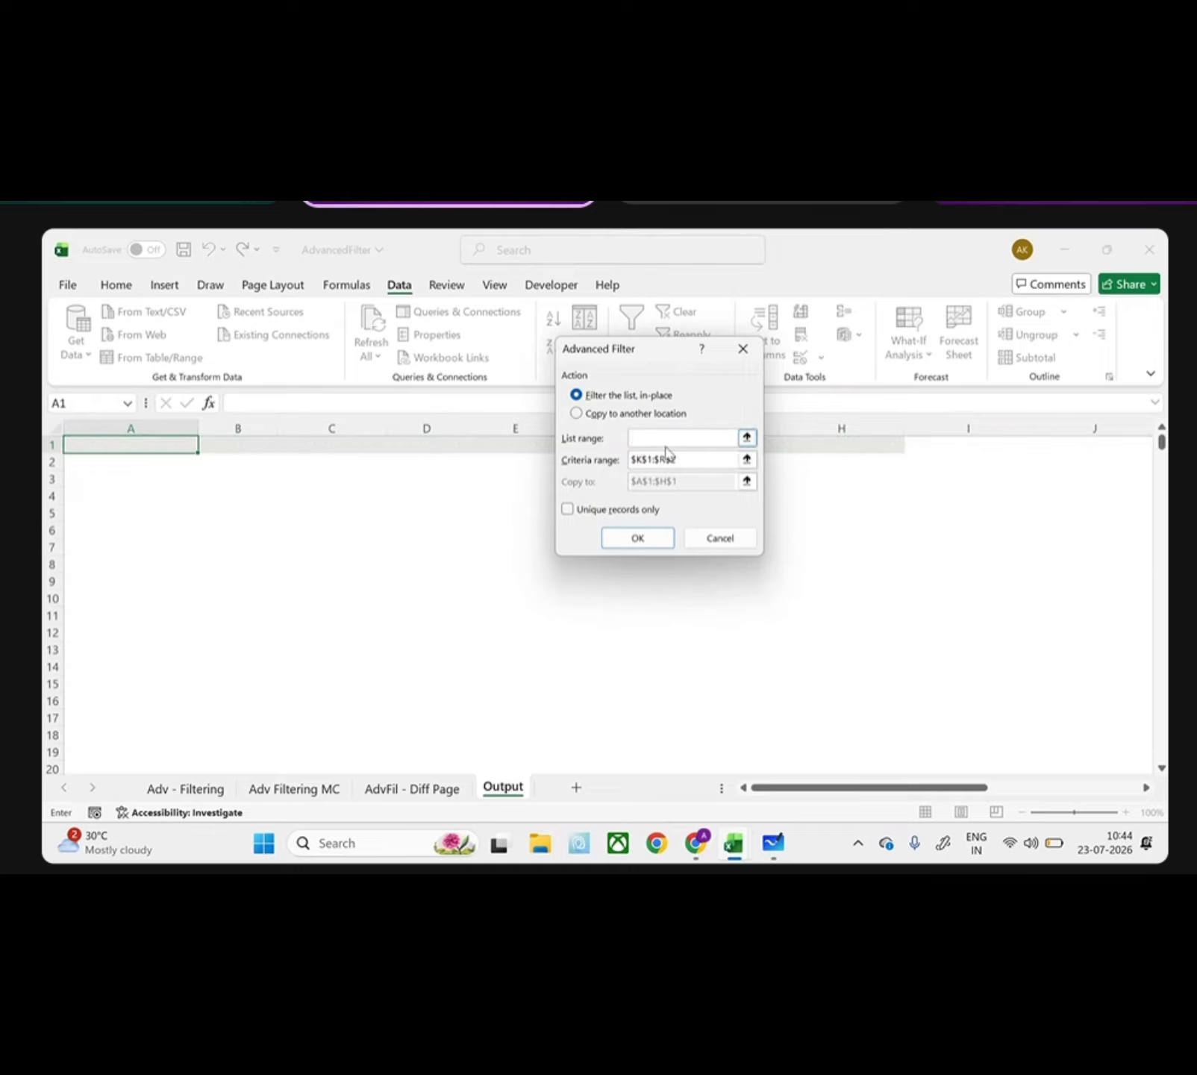
{"action": "left_click", "coordinate": [747, 439]}
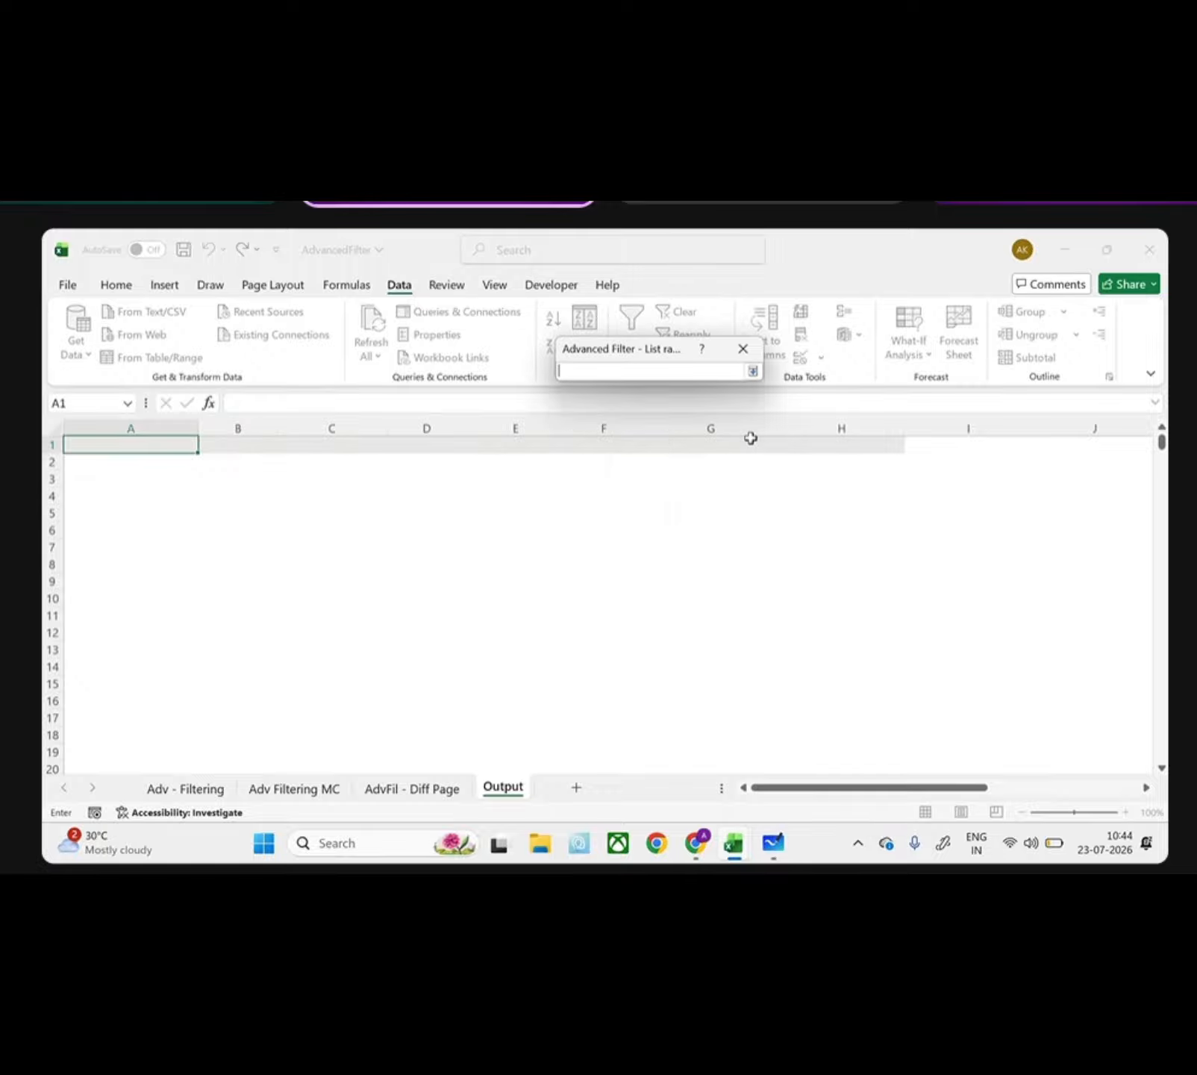
{"action": "left_click", "coordinate": [416, 789]}
{"action": "left_click", "coordinate": [220, 532]}
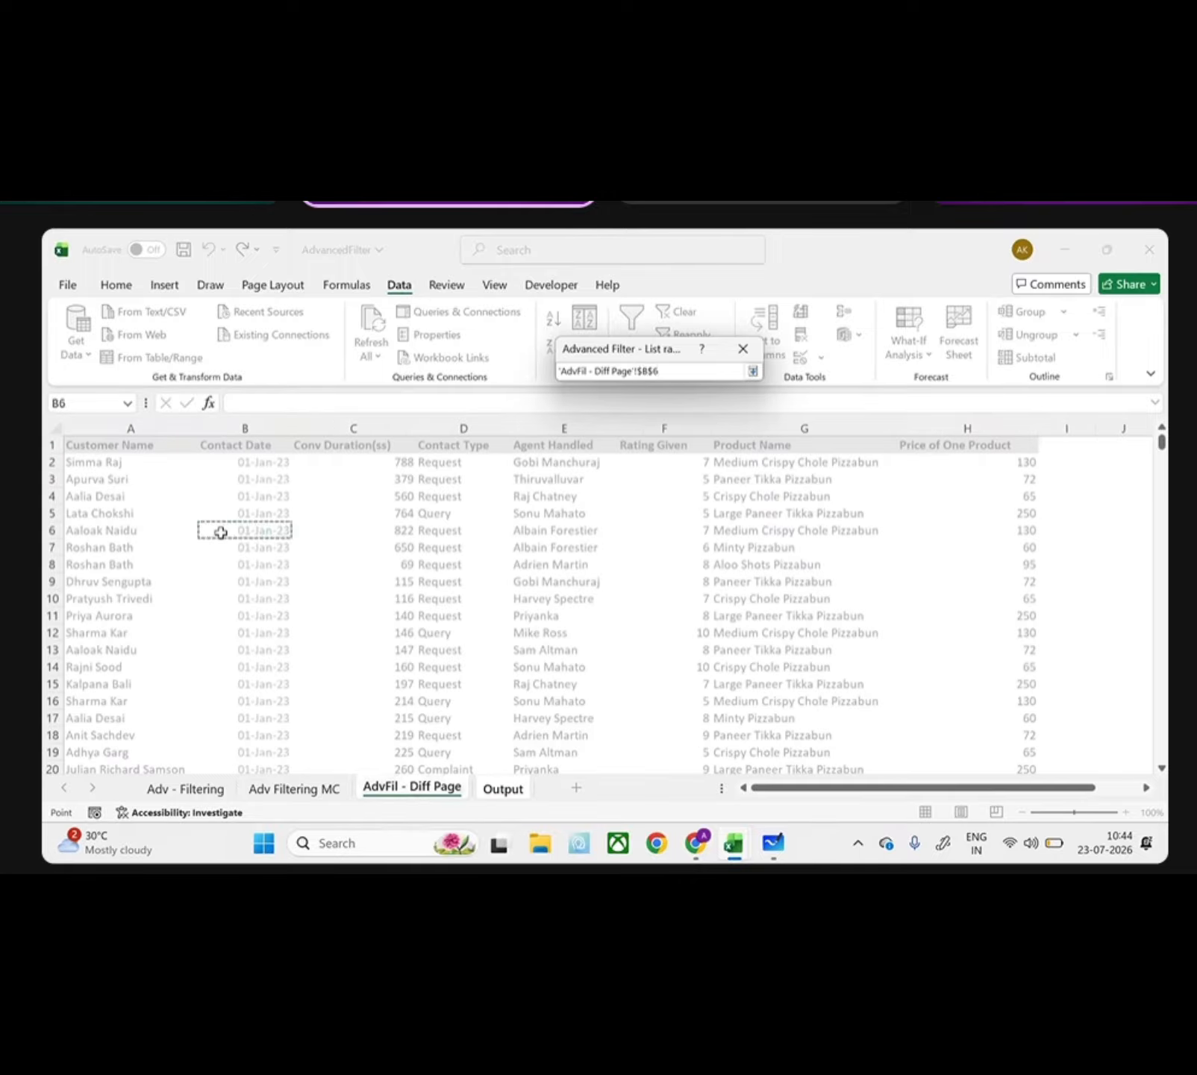
{"action": "key", "text": "ctrl+a"}
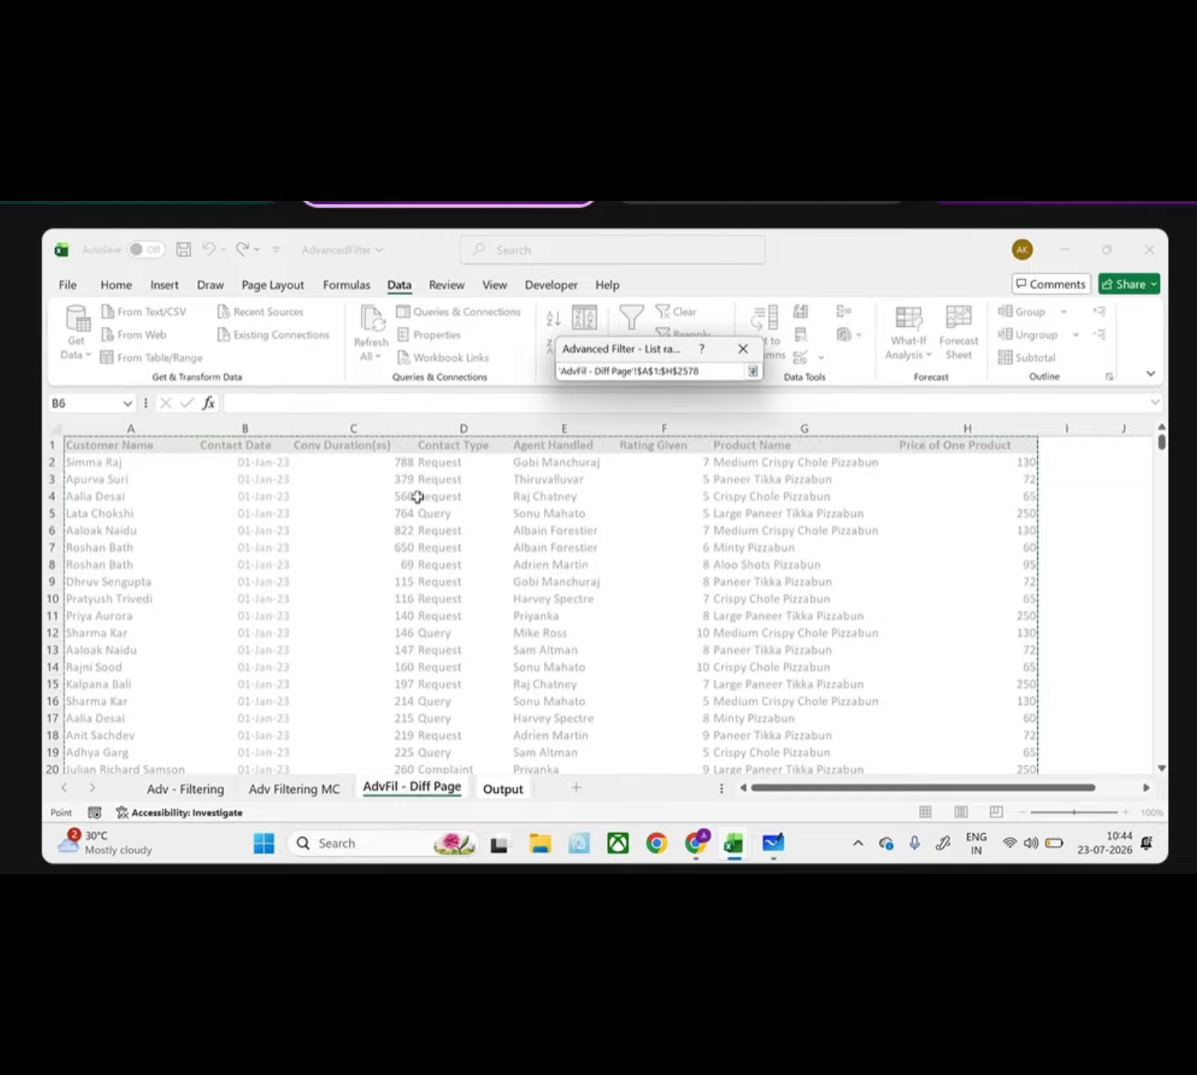
{"action": "left_click", "coordinate": [750, 373]}
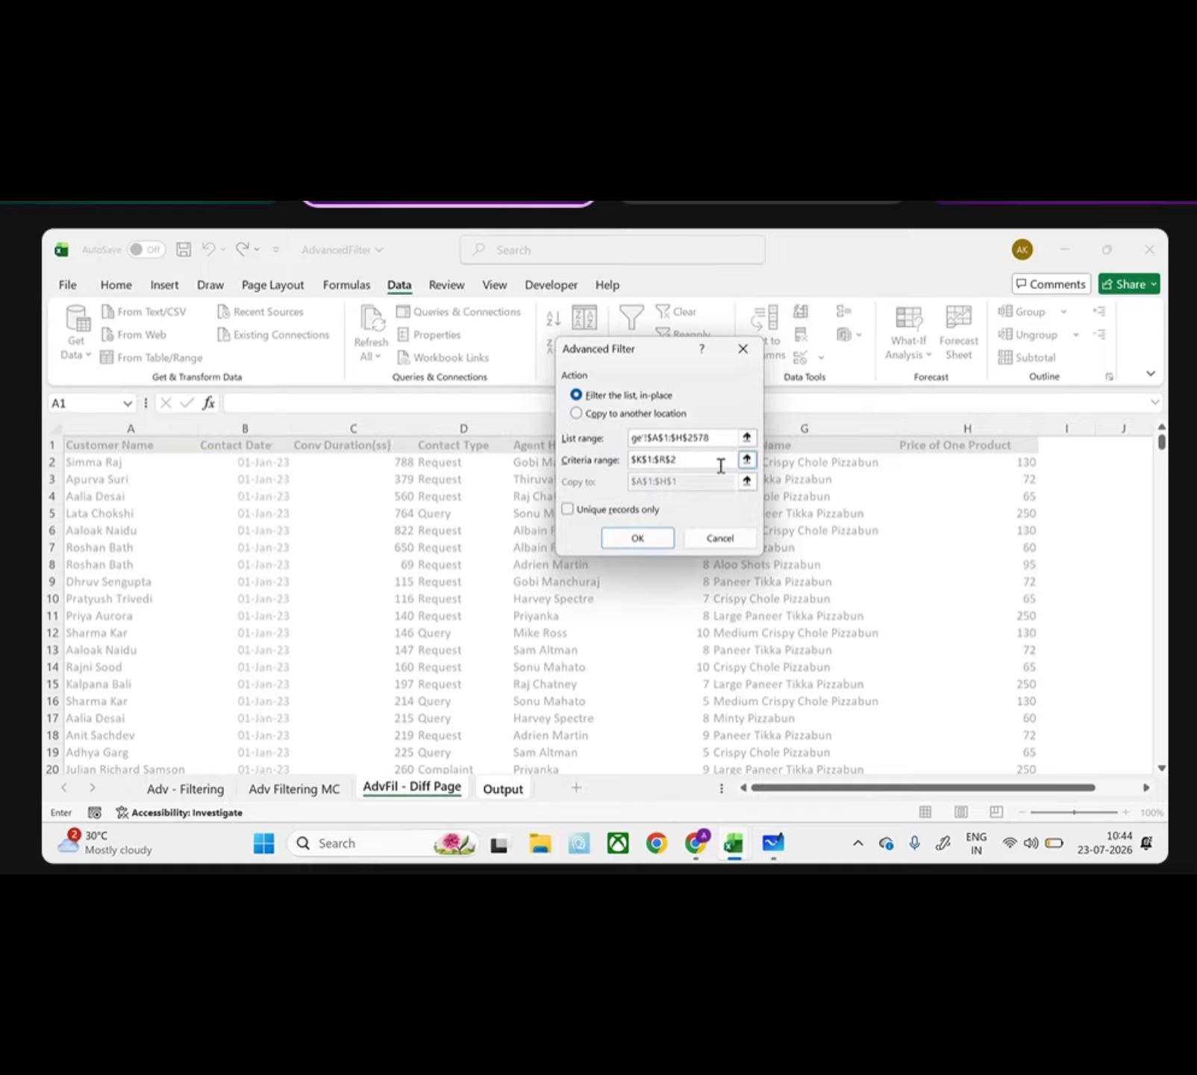
- Set the criteria range to K1:R2 on the Output sheet and choose to copy the results to another location
{"action": "key", "text": "ctrl+Page_Down"}
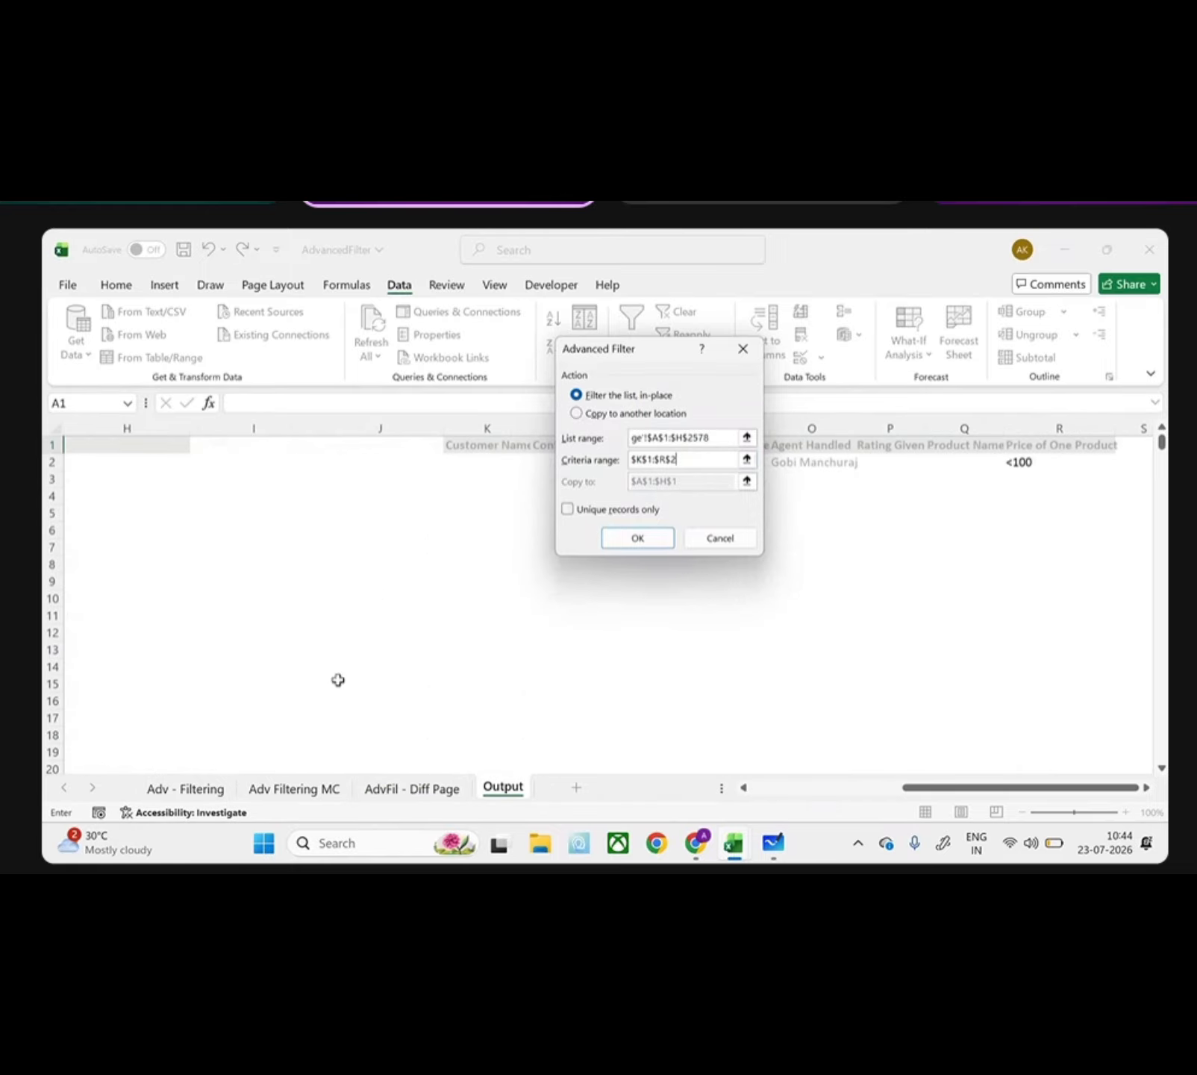
{"action": "left_click_drag", "start_coordinate": [502, 446], "coordinate": [1034, 462]}
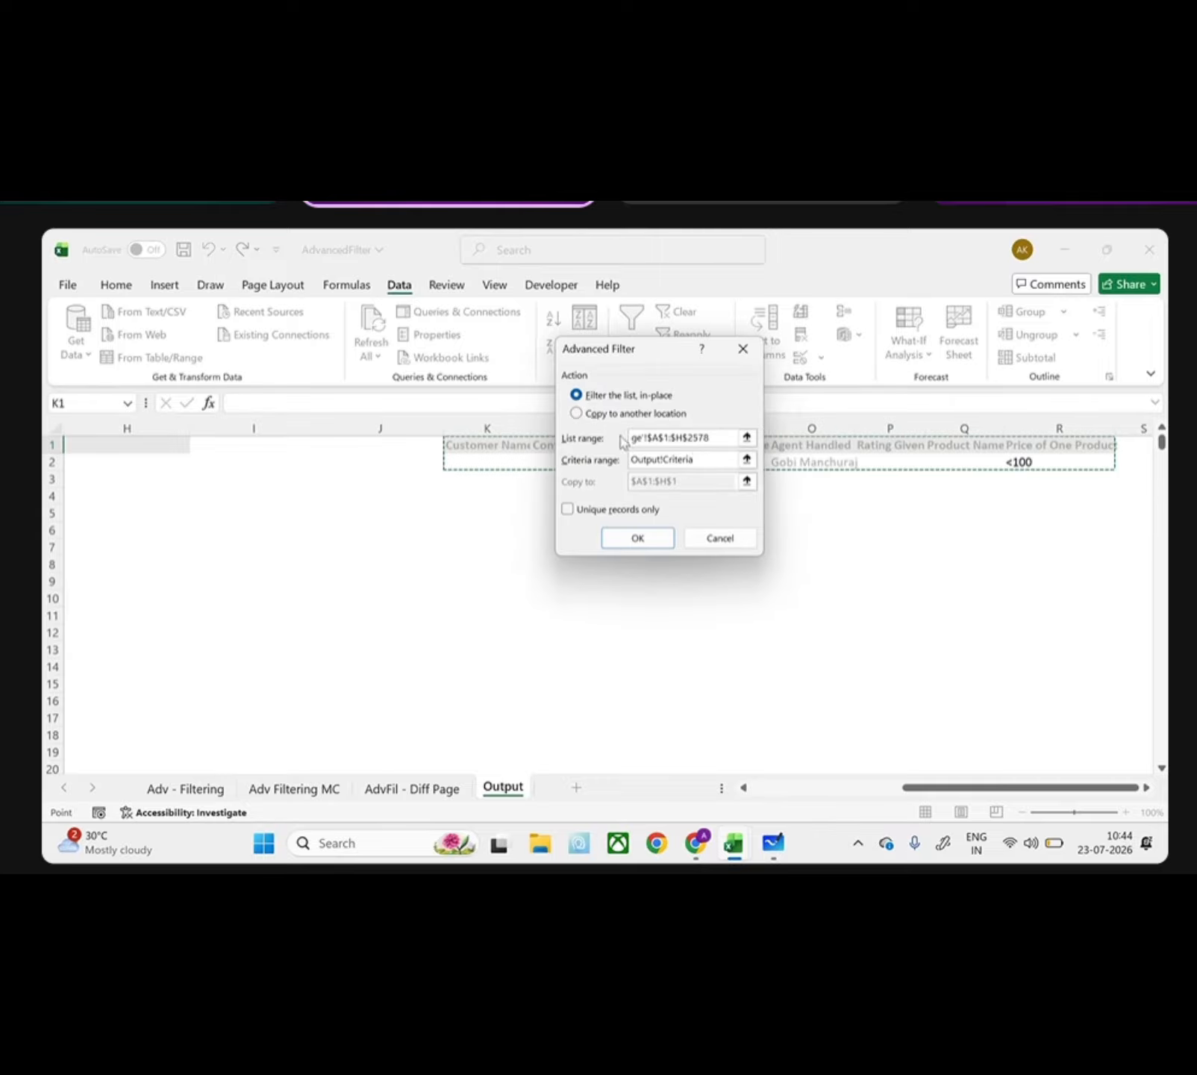
{"action": "left_click", "coordinate": [583, 415]}
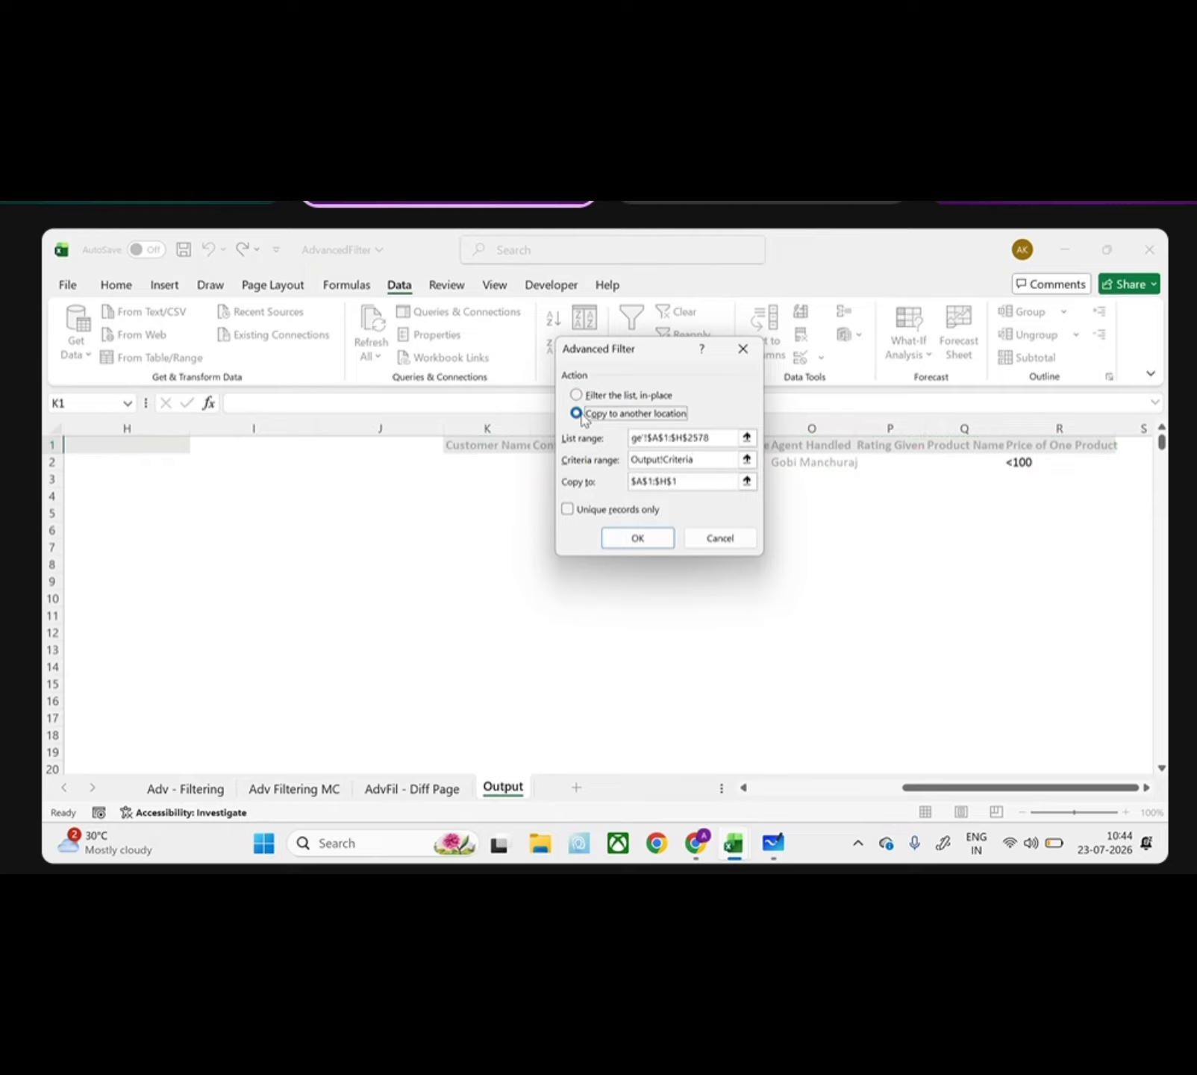
- Set the copy destination to cell A1 of the Output sheet and run the Advanced Filter
{"action": "scroll", "coordinate": [428, 506], "scroll_direction": "left", "scroll_amount": 8}
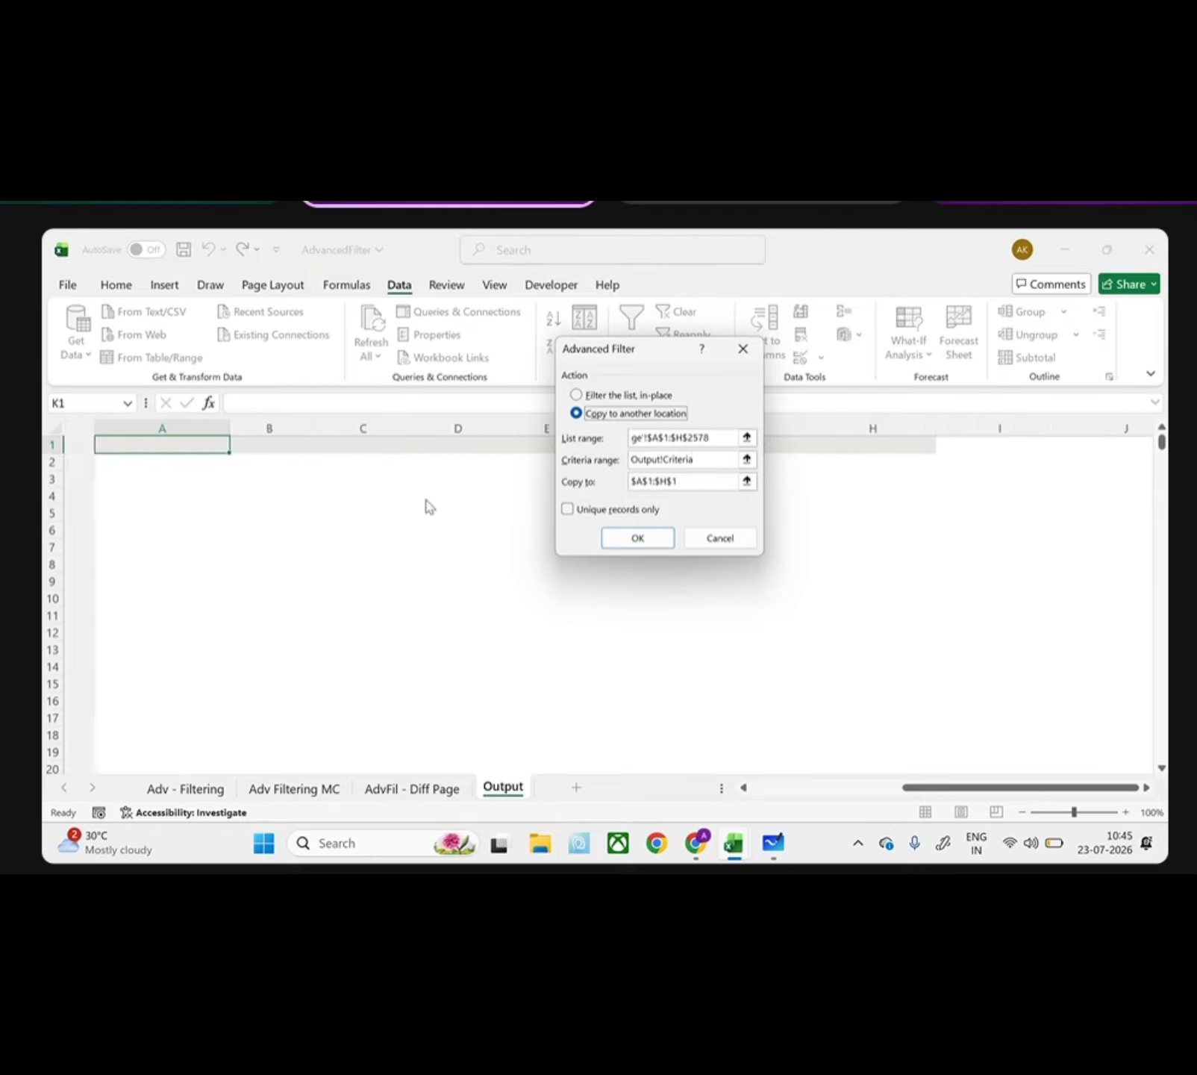
{"action": "left_click_drag", "start_coordinate": [677, 483], "coordinate": [630, 484]}
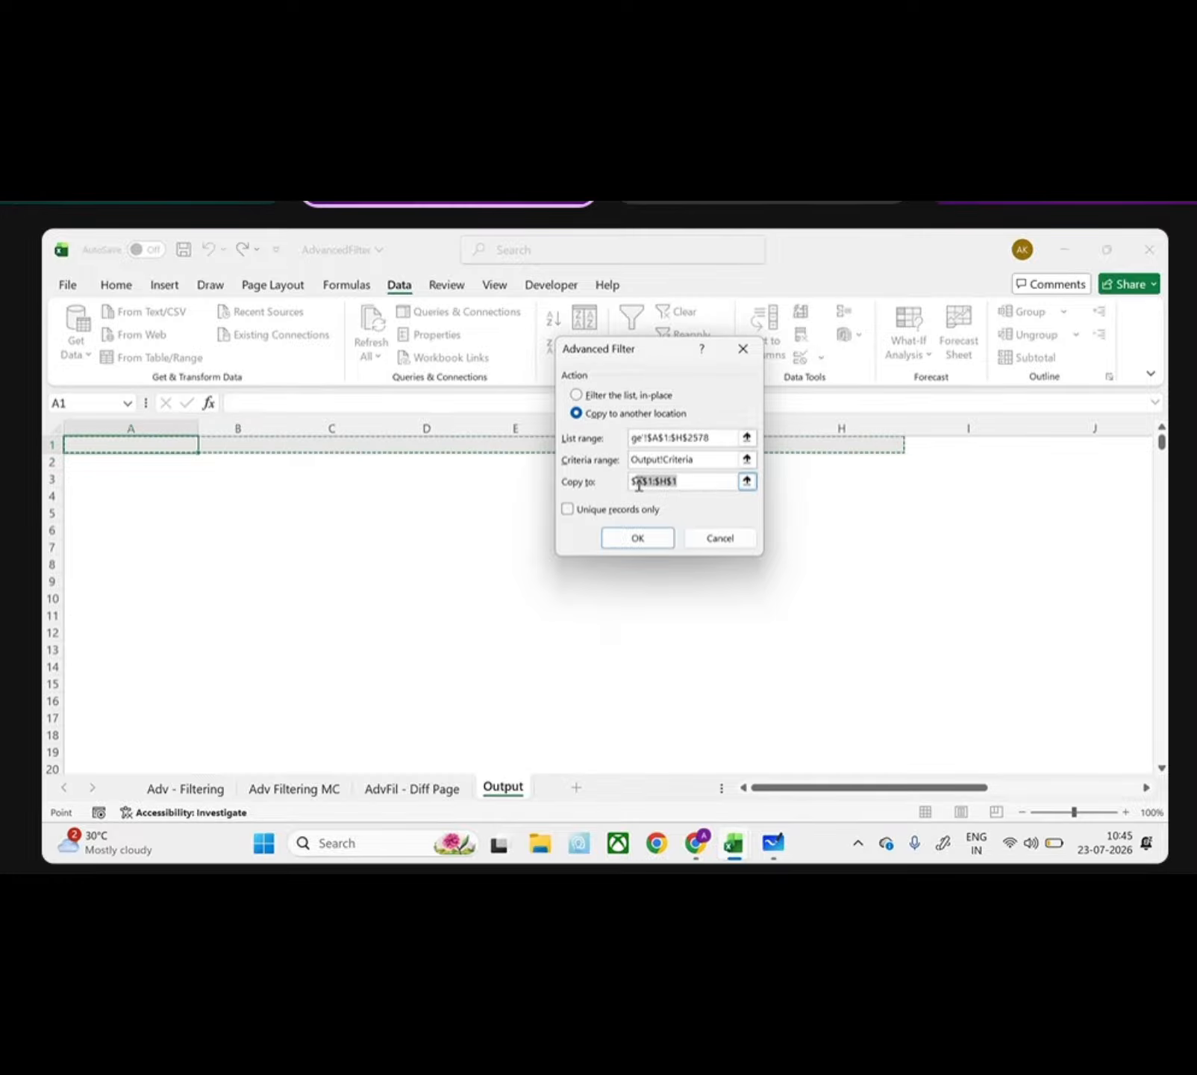
{"action": "key", "text": "BackSpace"}
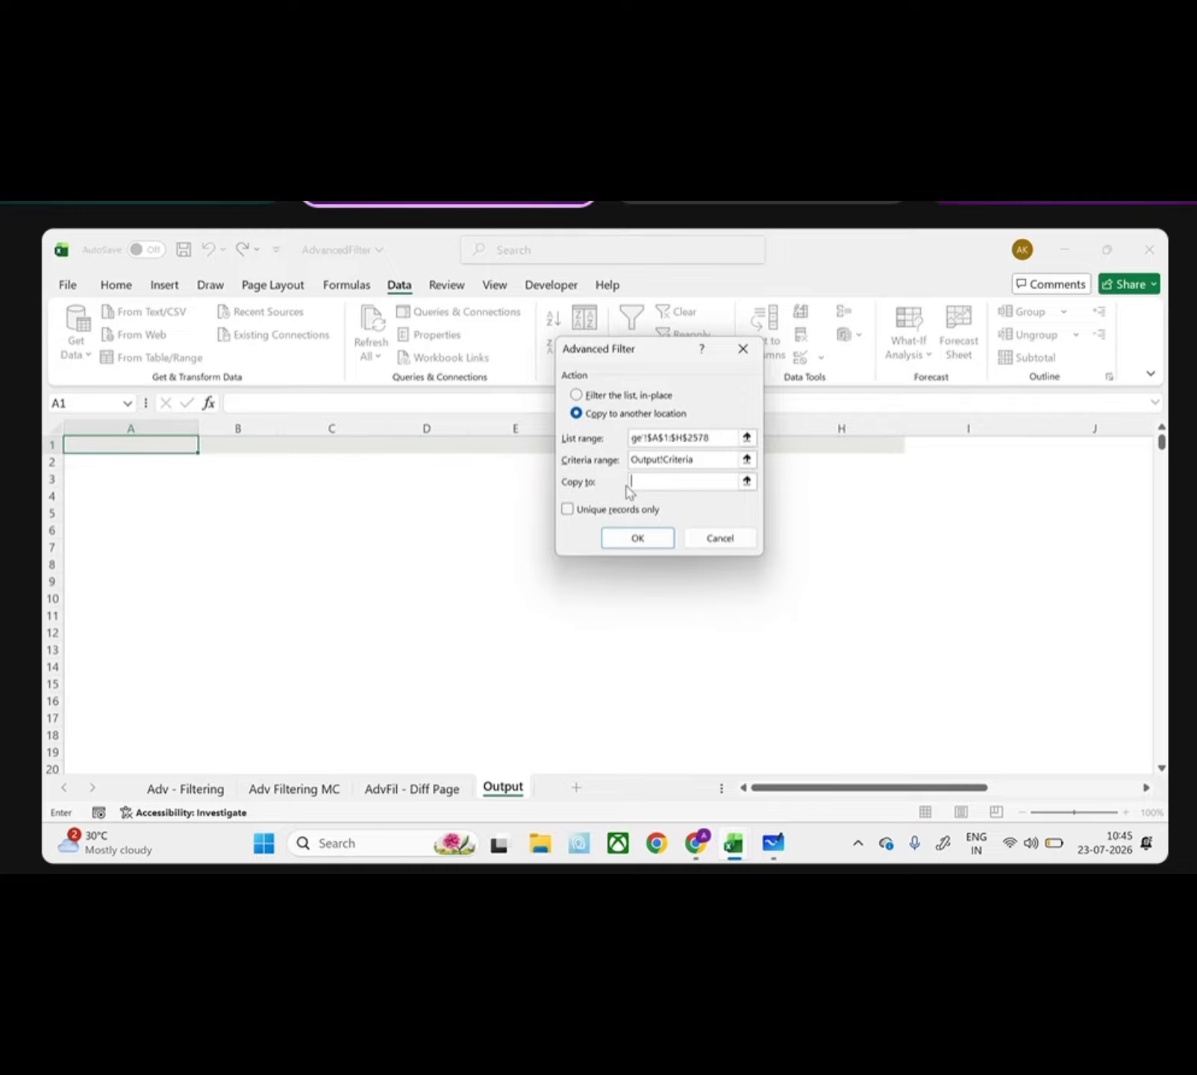
{"action": "left_click", "coordinate": [153, 452]}
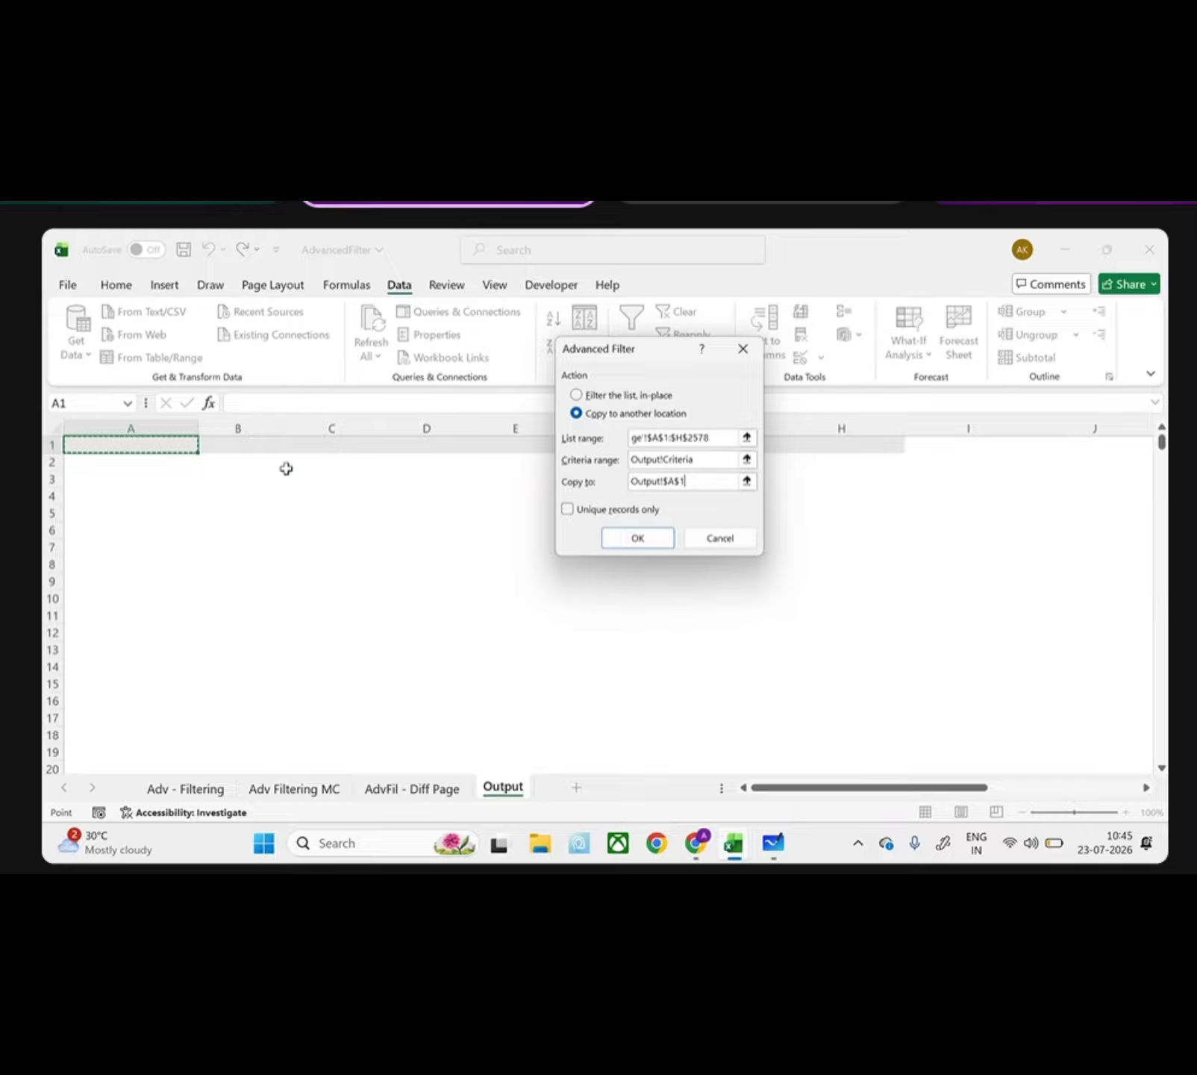
{"action": "left_click", "coordinate": [637, 535]}
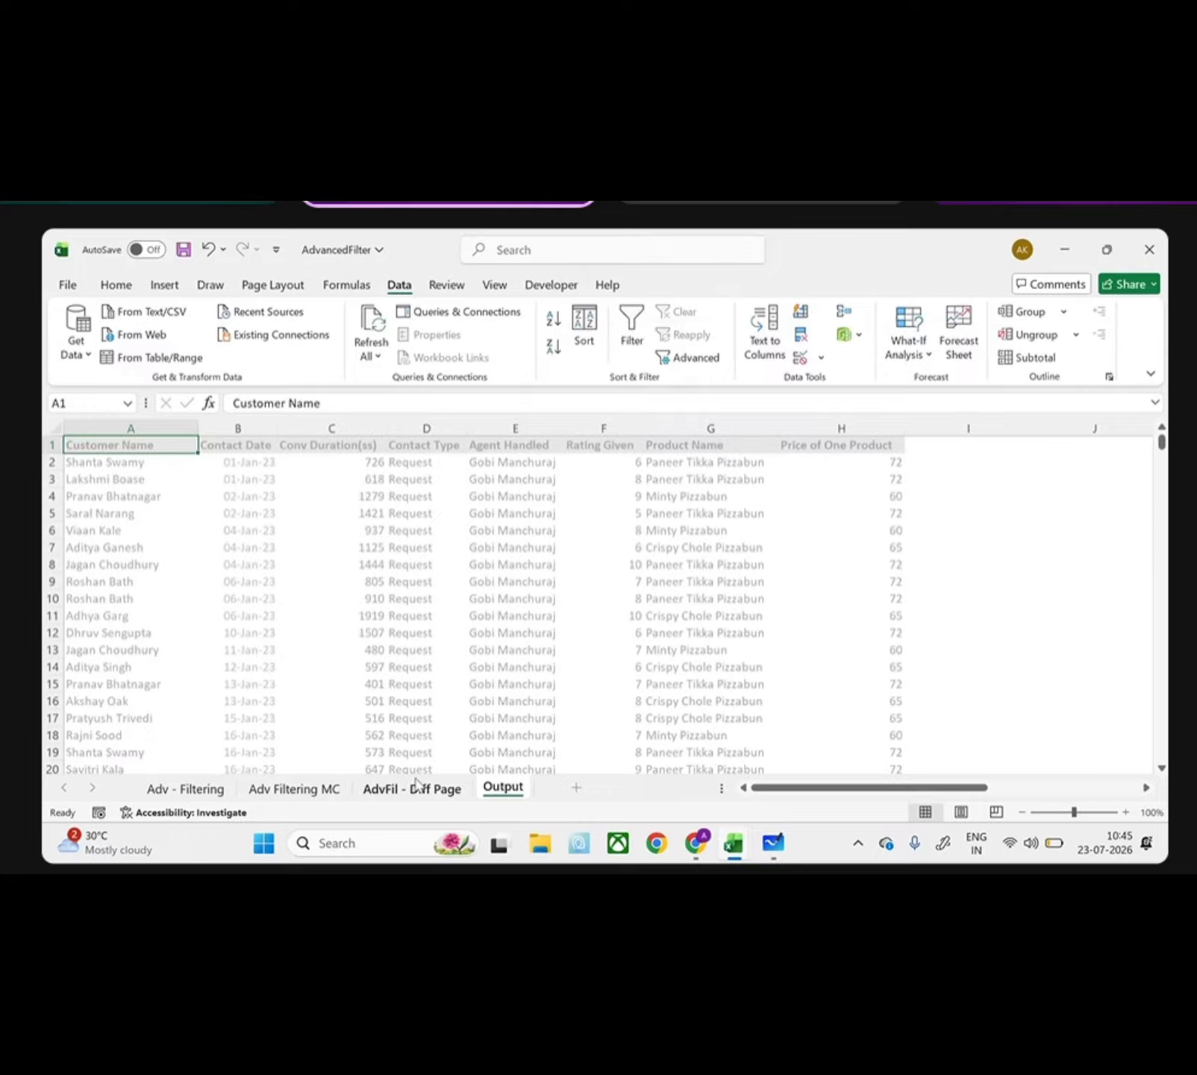
- Compare the row numbering on the Adv Filtering MC sheet with the Output results, and check the Output criteria in K1:R2
{"action": "left_click", "coordinate": [412, 788]}
{"action": "left_click", "coordinate": [326, 791]}
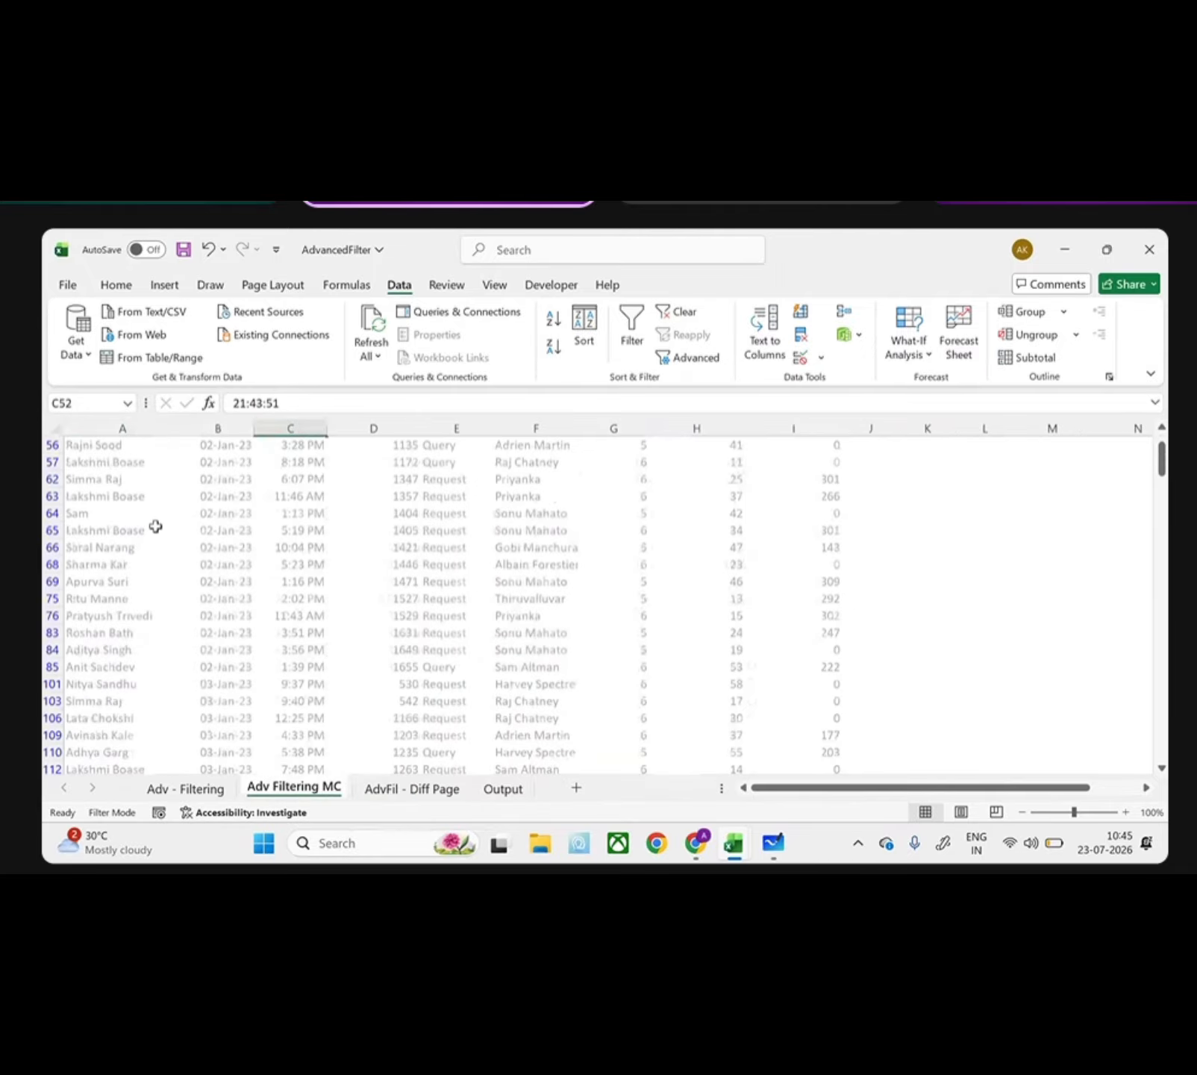
{"action": "scroll", "coordinate": [155, 527], "scroll_direction": "up", "scroll_amount": 5}
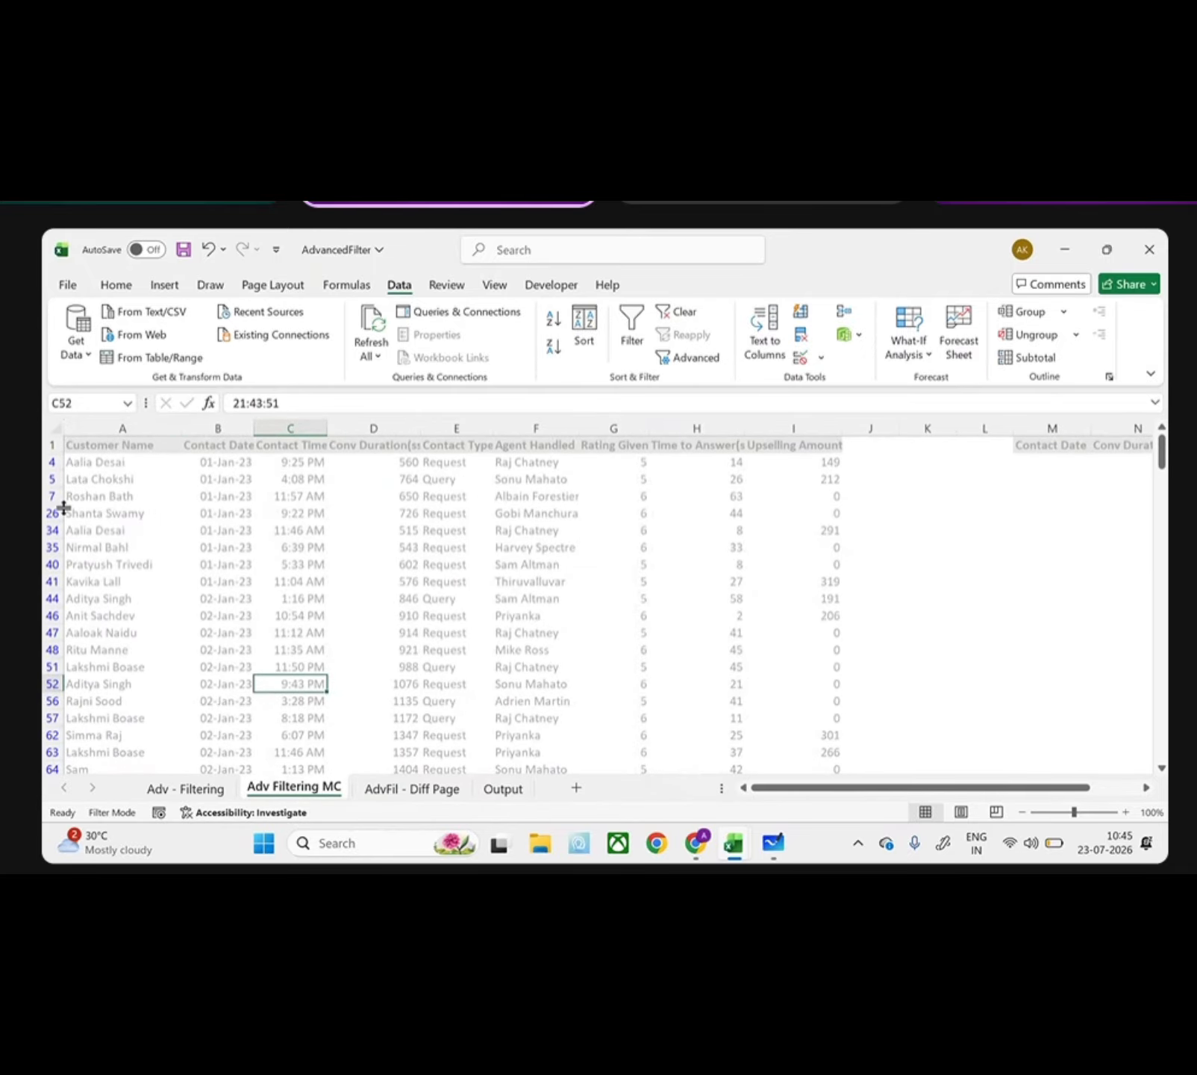
{"action": "left_click", "coordinate": [499, 787]}
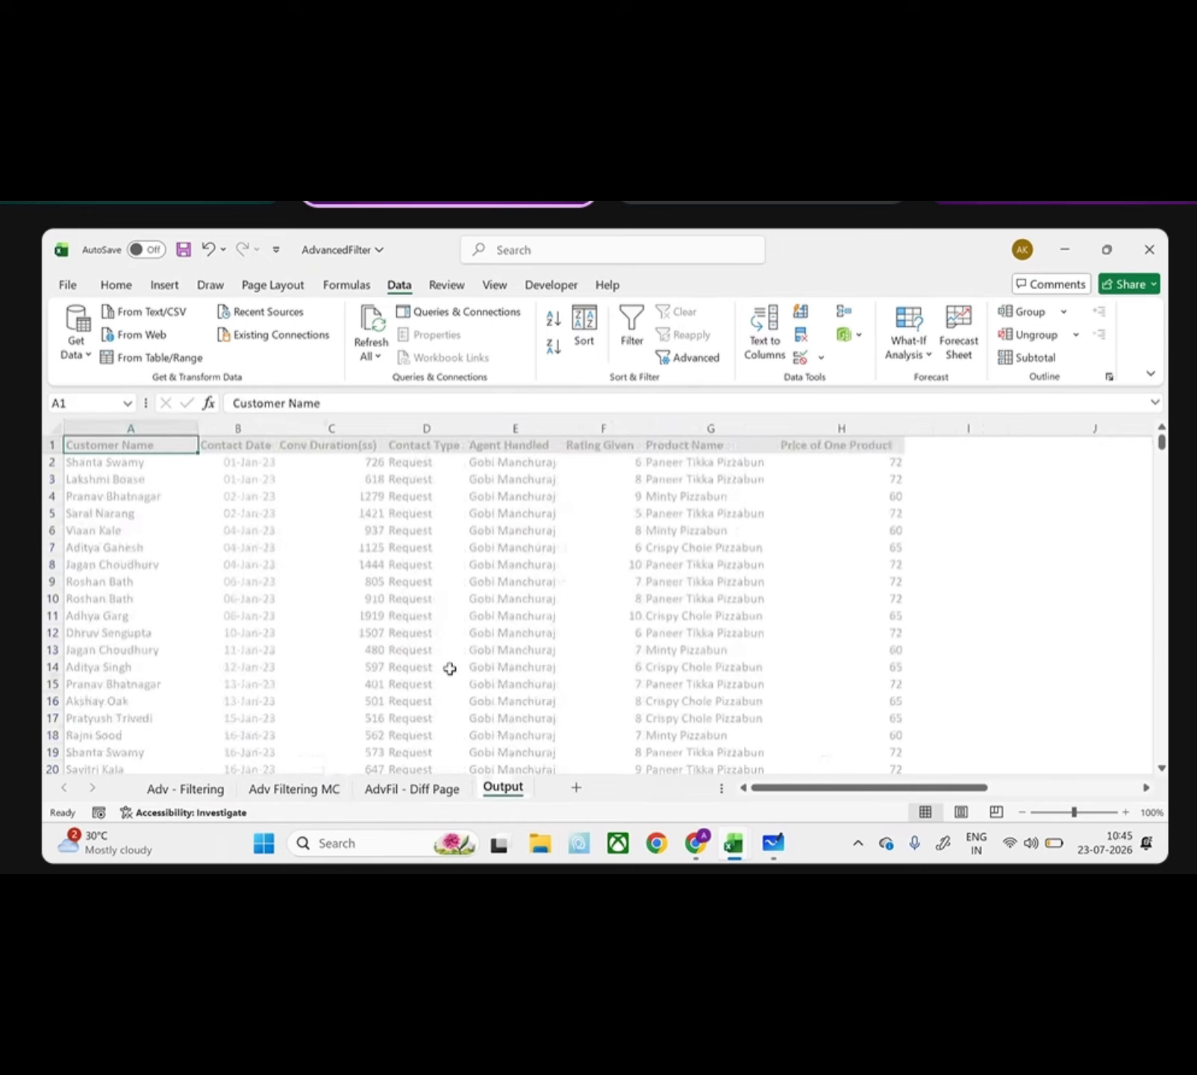
{"action": "scroll", "coordinate": [449, 666], "scroll_direction": "right", "scroll_amount": 5}
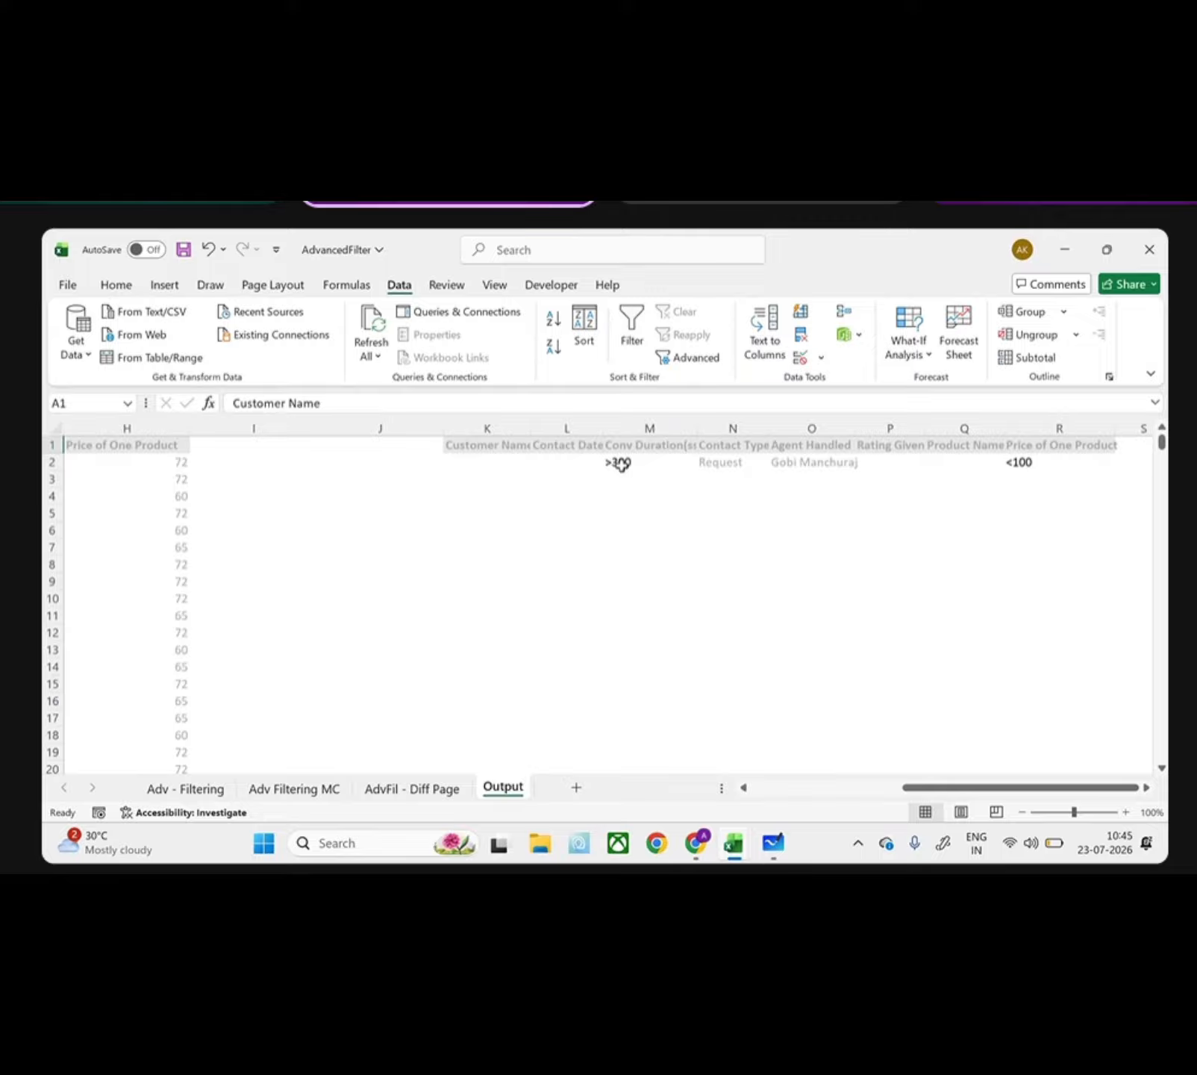
- Compare the copied rows on the Output sheet with each condition in the criteria range K1:R2
{"action": "scroll", "coordinate": [532, 513], "scroll_direction": "left", "scroll_amount": 5}
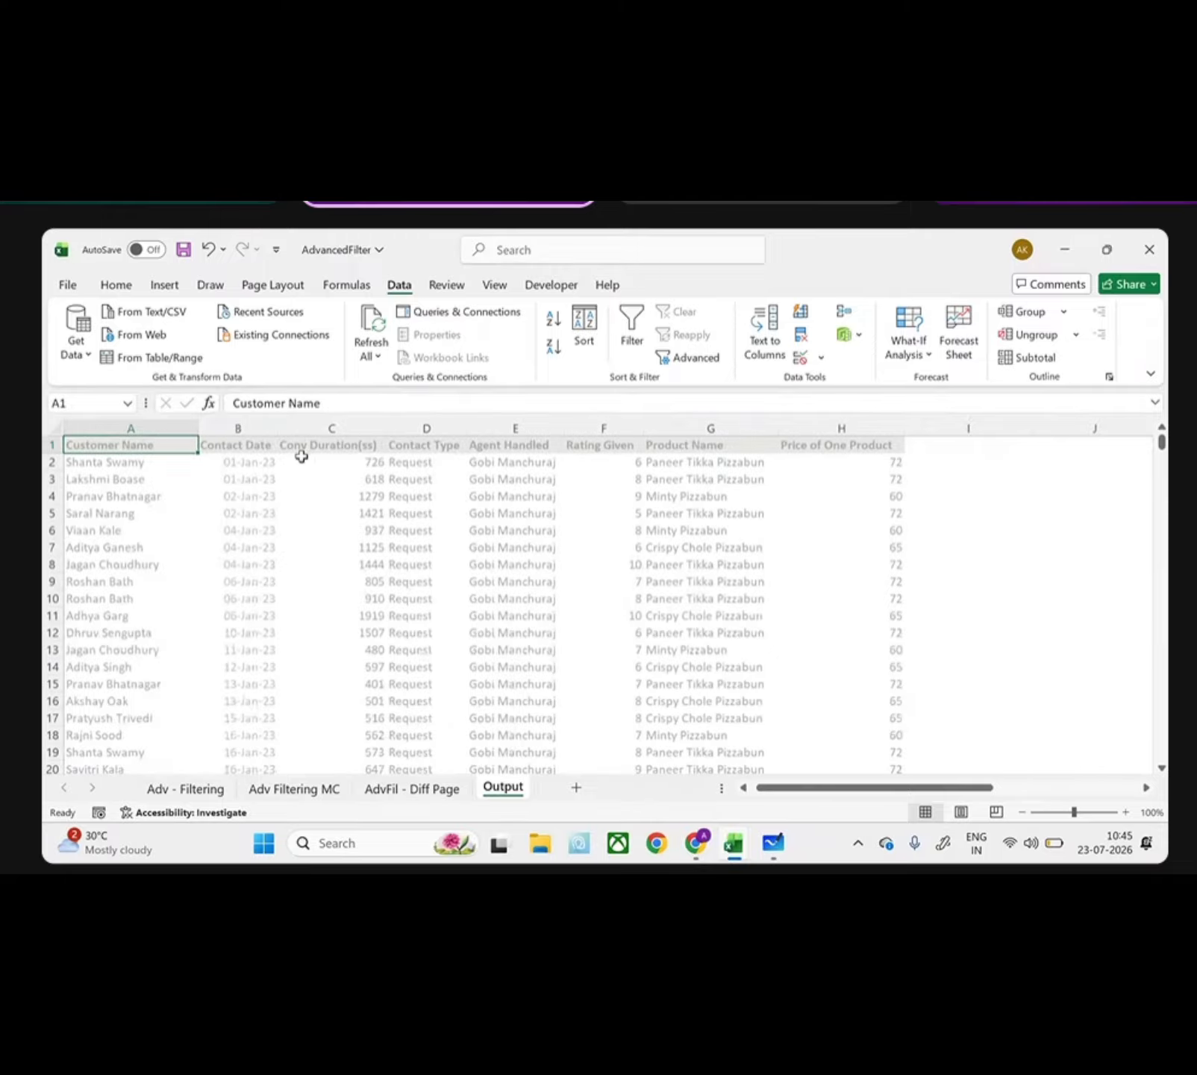
{"action": "scroll", "coordinate": [360, 650], "scroll_direction": "right", "scroll_amount": 1}
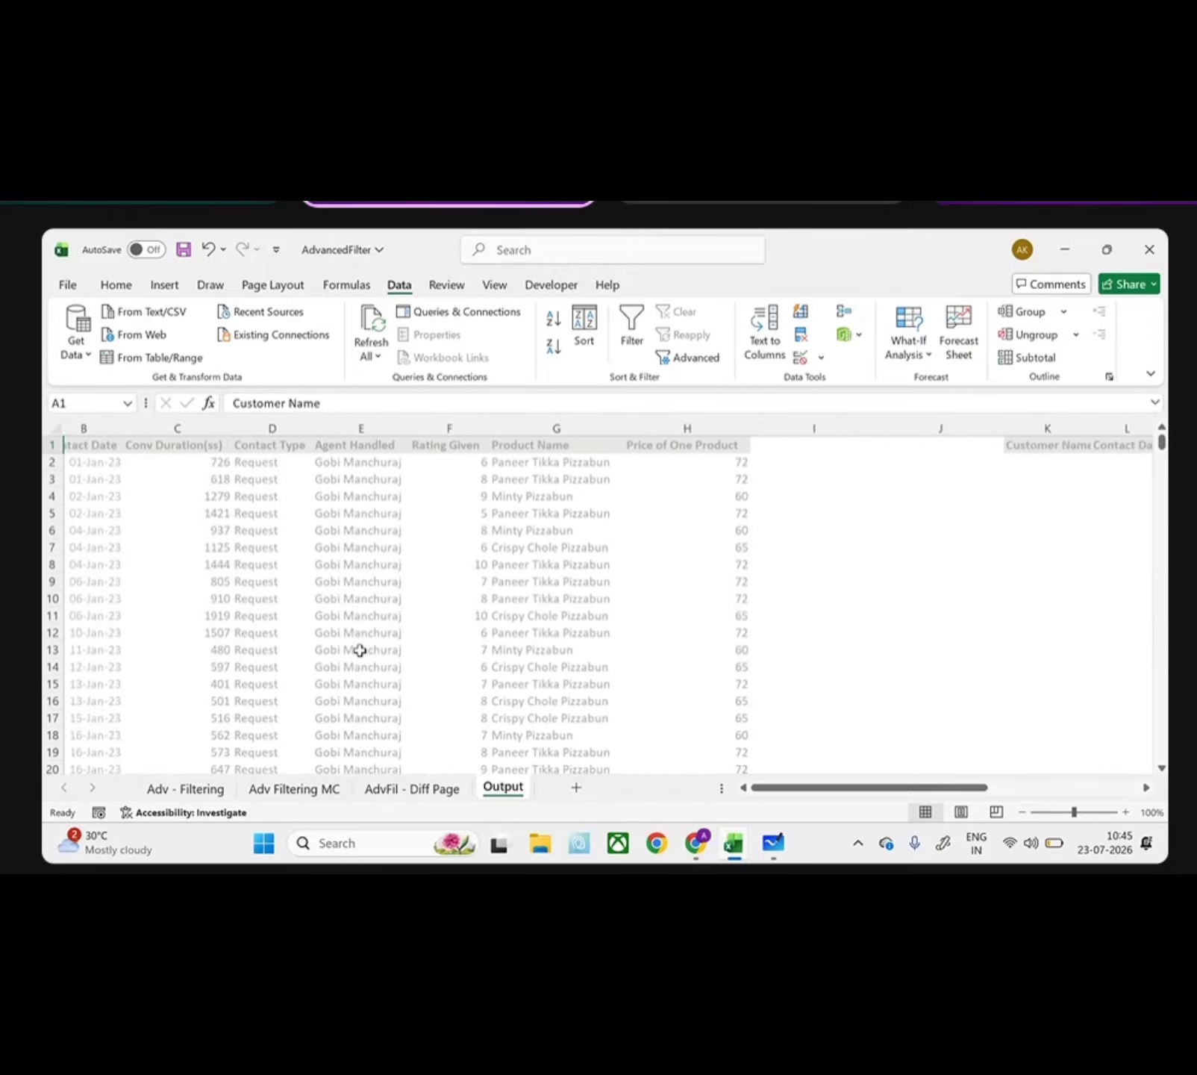
{"action": "scroll", "coordinate": [360, 650], "scroll_direction": "right", "scroll_amount": 6}
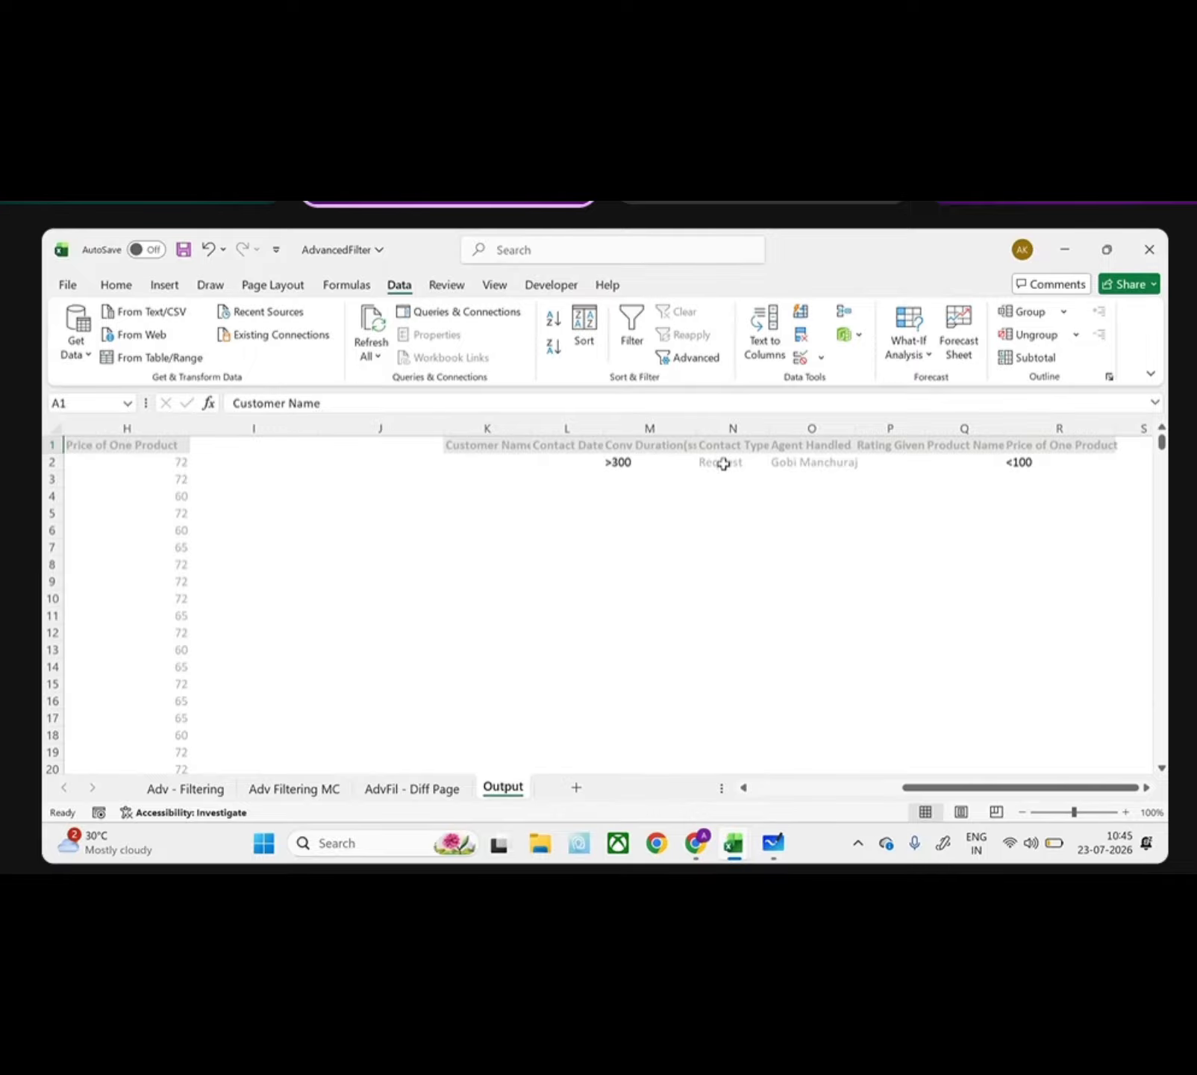
{"action": "scroll", "coordinate": [436, 588], "scroll_direction": "left", "scroll_amount": 7}
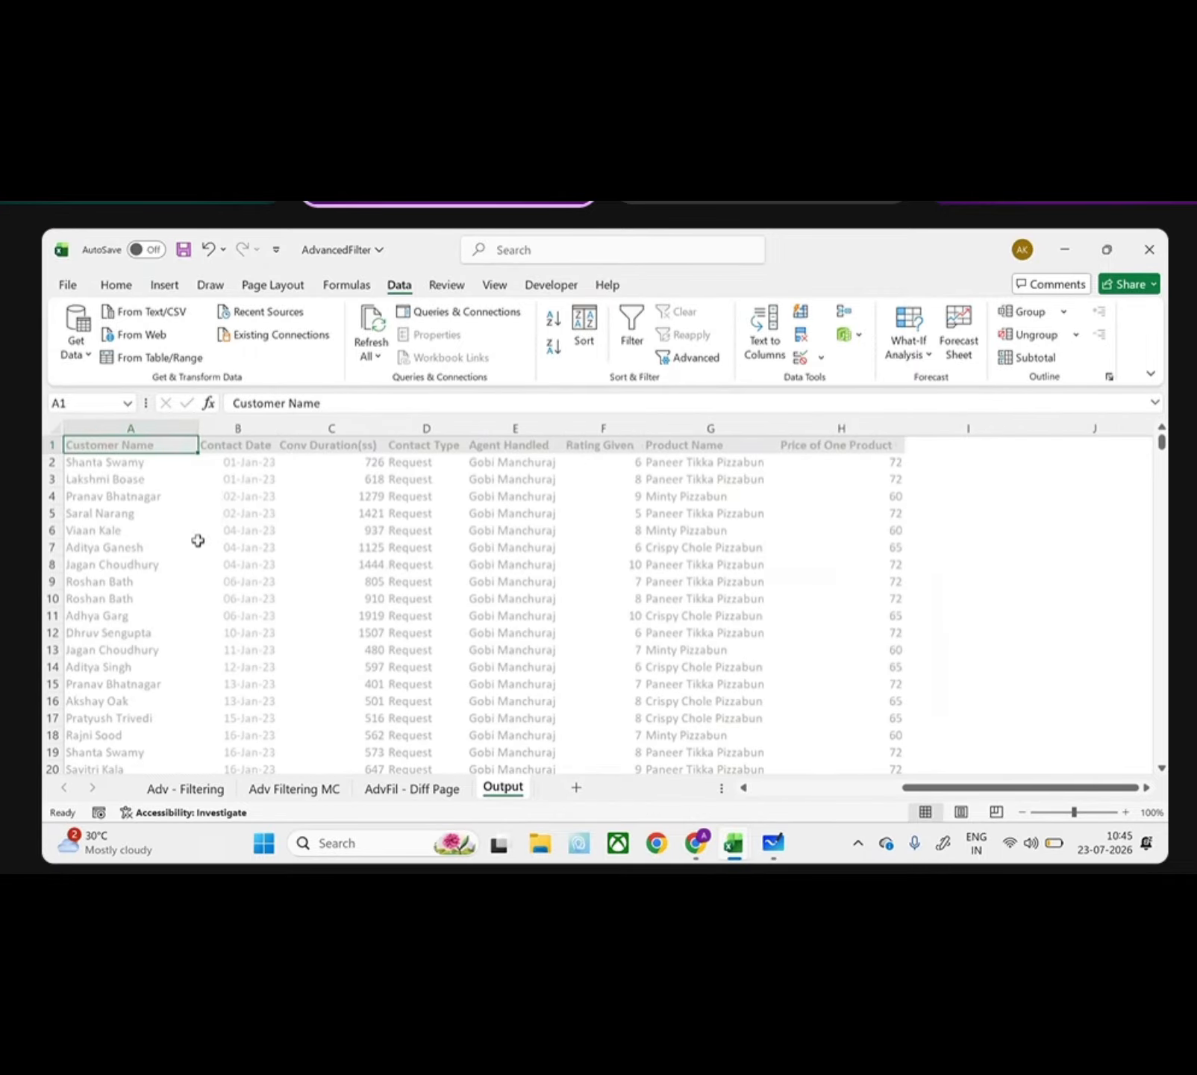
{"action": "scroll", "coordinate": [420, 650], "scroll_direction": "right", "scroll_amount": 5}
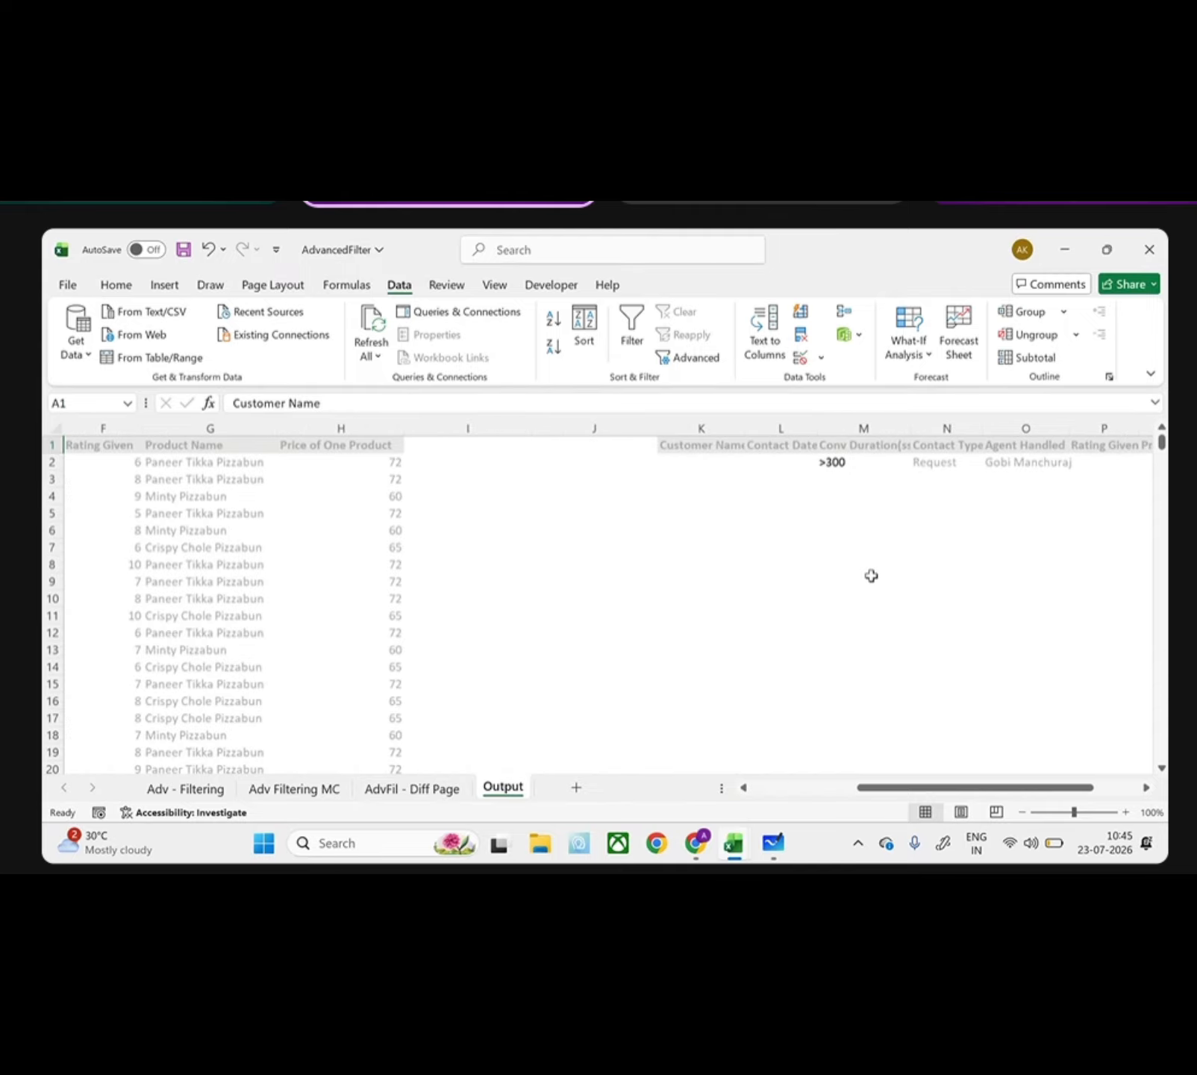
{"action": "scroll", "coordinate": [396, 612], "scroll_direction": "left", "scroll_amount": 5}
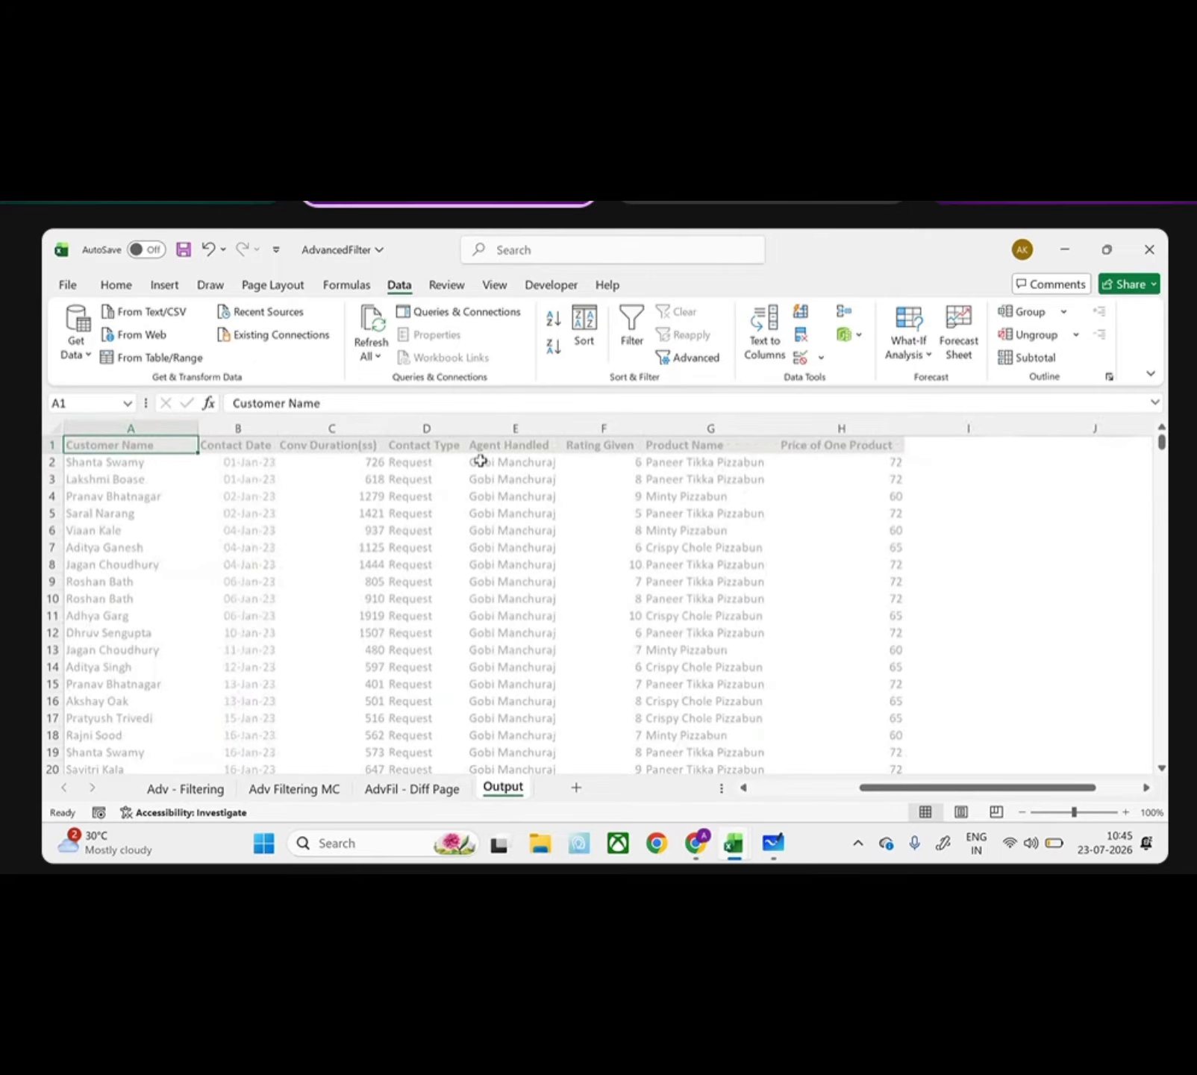
{"action": "scroll", "coordinate": [476, 671], "scroll_direction": "right", "scroll_amount": 6}
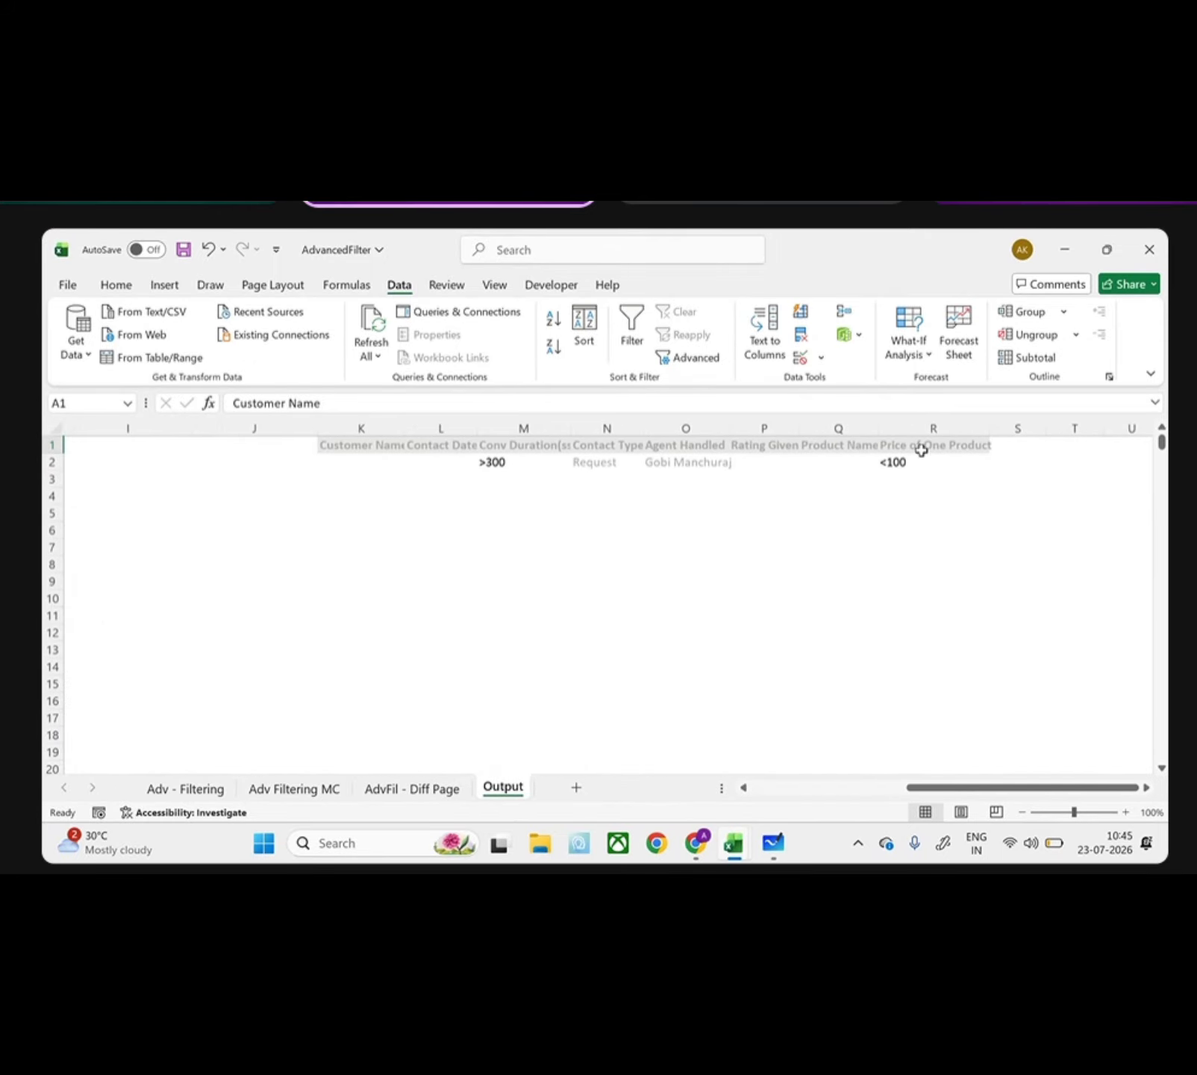
{"action": "scroll", "coordinate": [495, 569], "scroll_direction": "left", "scroll_amount": 6}
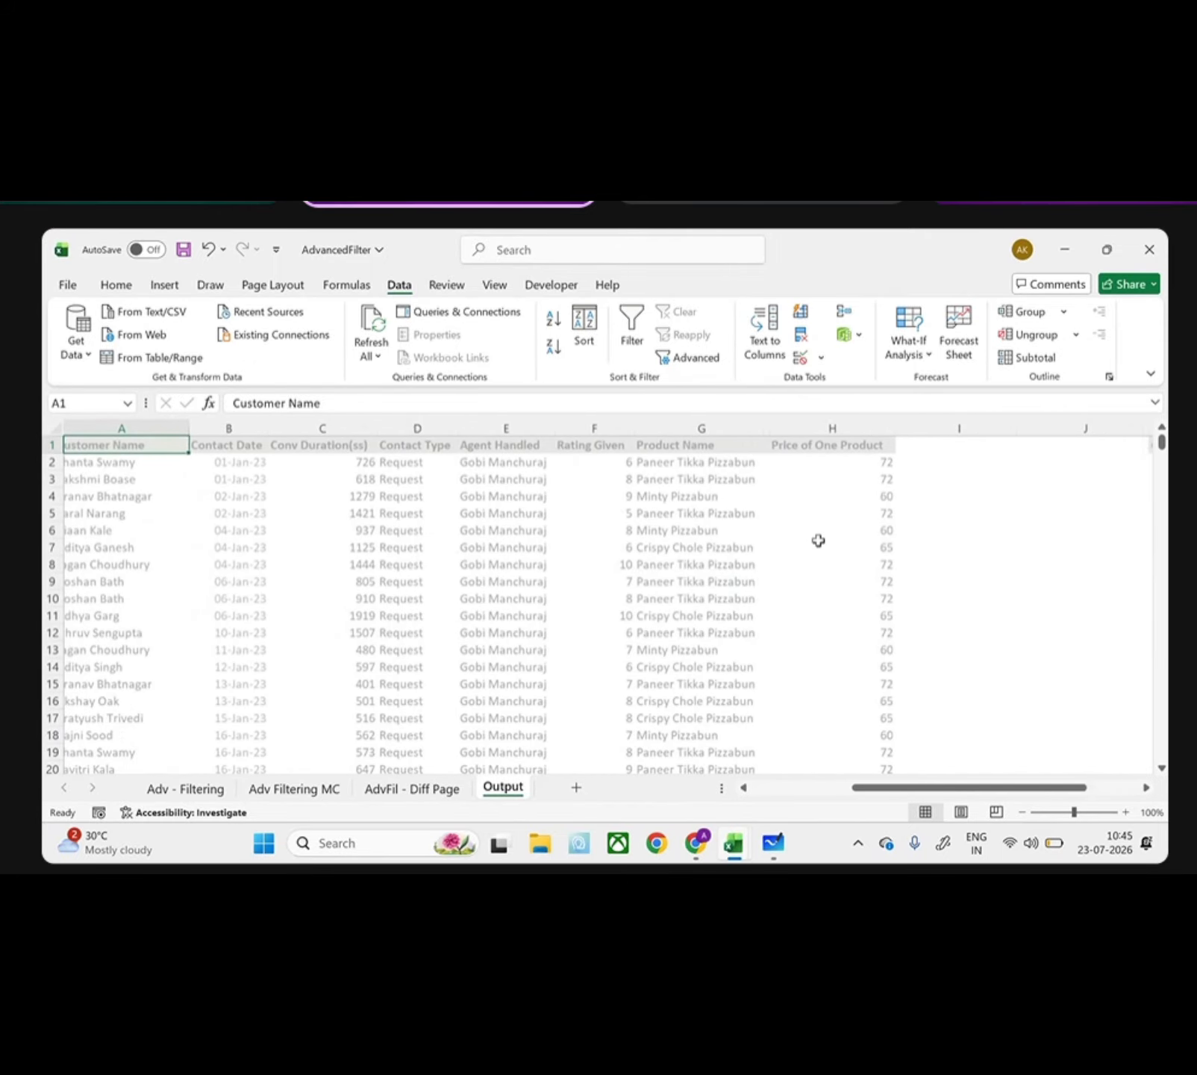
{"action": "scroll", "coordinate": [813, 631], "scroll_direction": "down", "scroll_amount": 4}
{"action": "scroll", "coordinate": [812, 630], "scroll_direction": "up", "scroll_amount": 4}
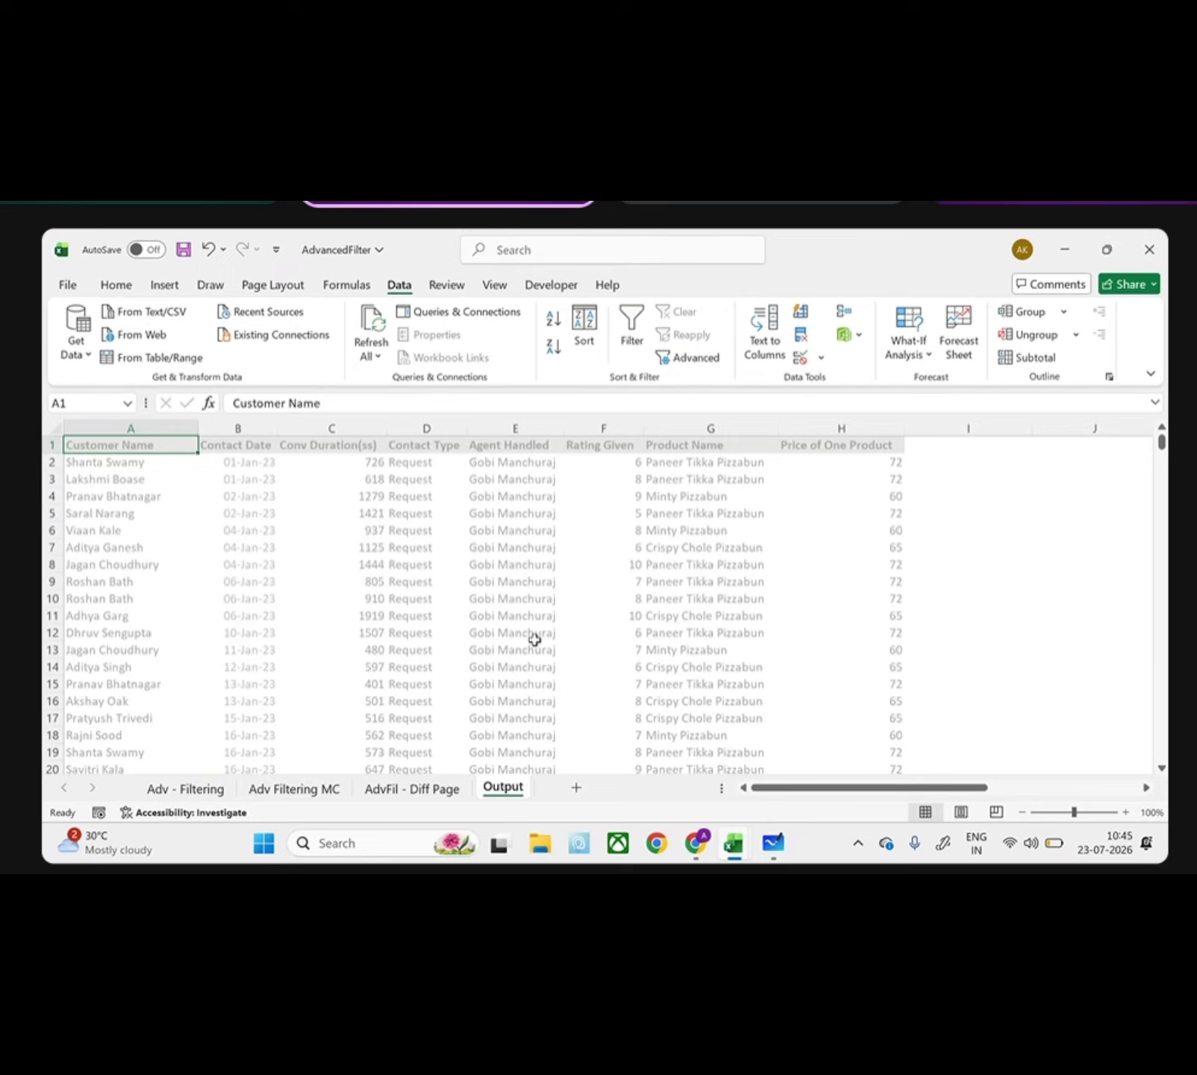
- Review the source data on the AdvFil - Diff Page sheet and the other filtering sheets, ending back on the Output sheet
{"action": "left_click", "coordinate": [417, 792]}
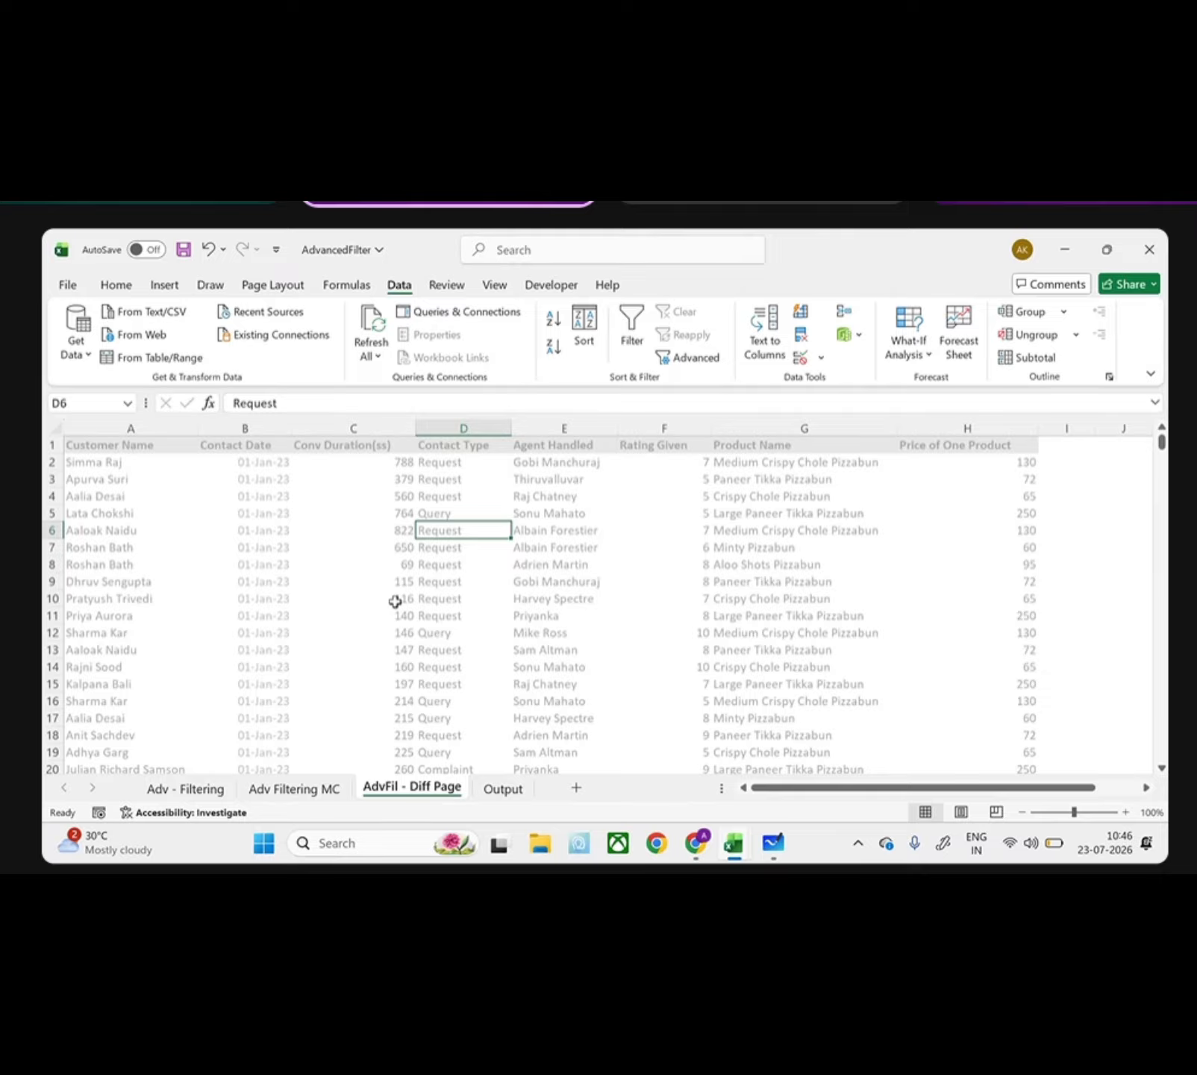
{"action": "left_click", "coordinate": [502, 789]}
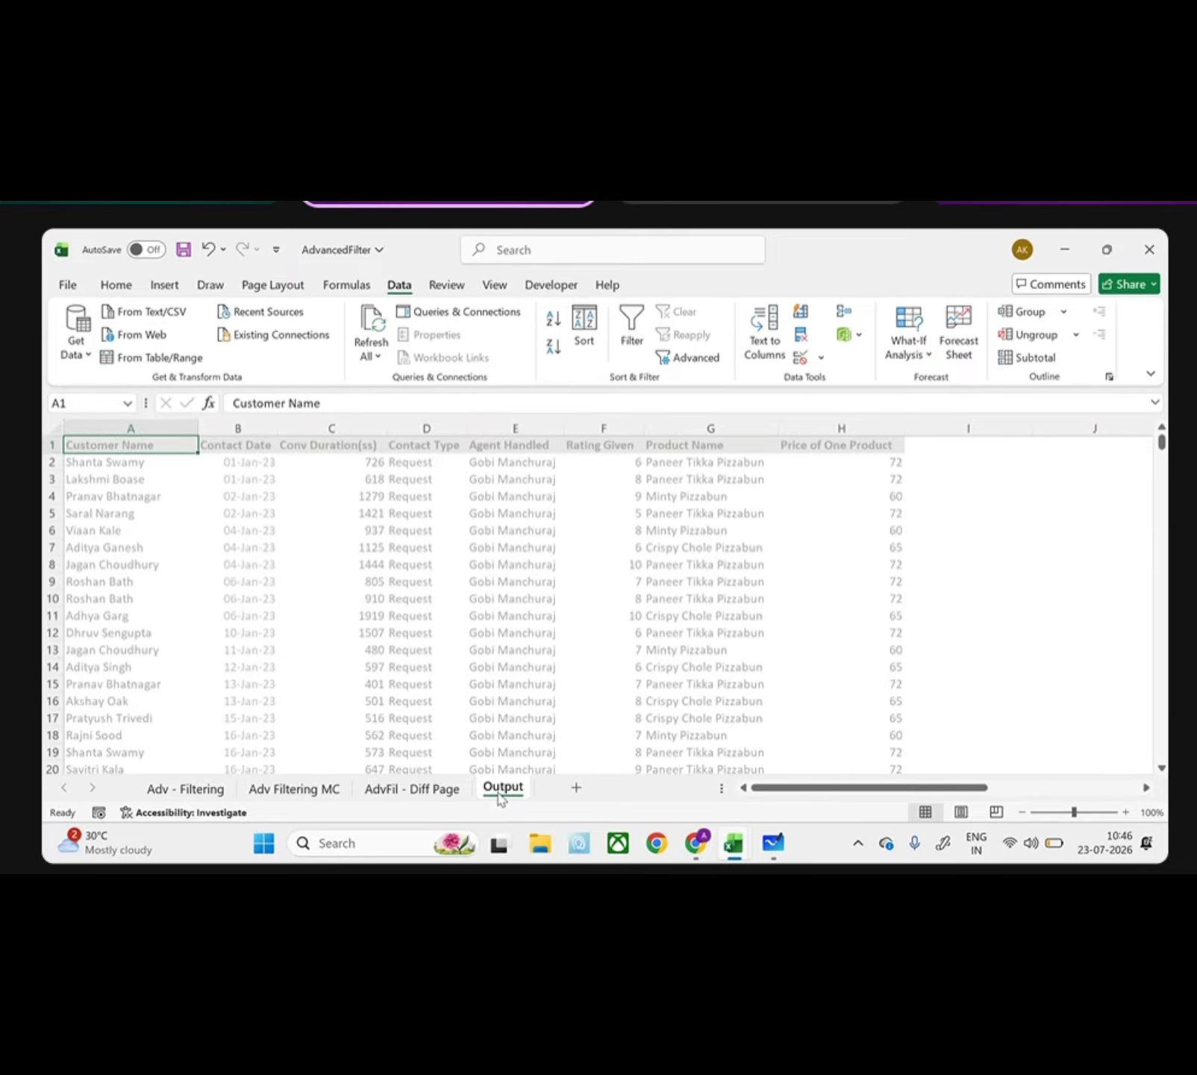
{"action": "key", "text": "ctrl+Page_Up"}
{"action": "key", "text": "ctrl+Page_Up"}
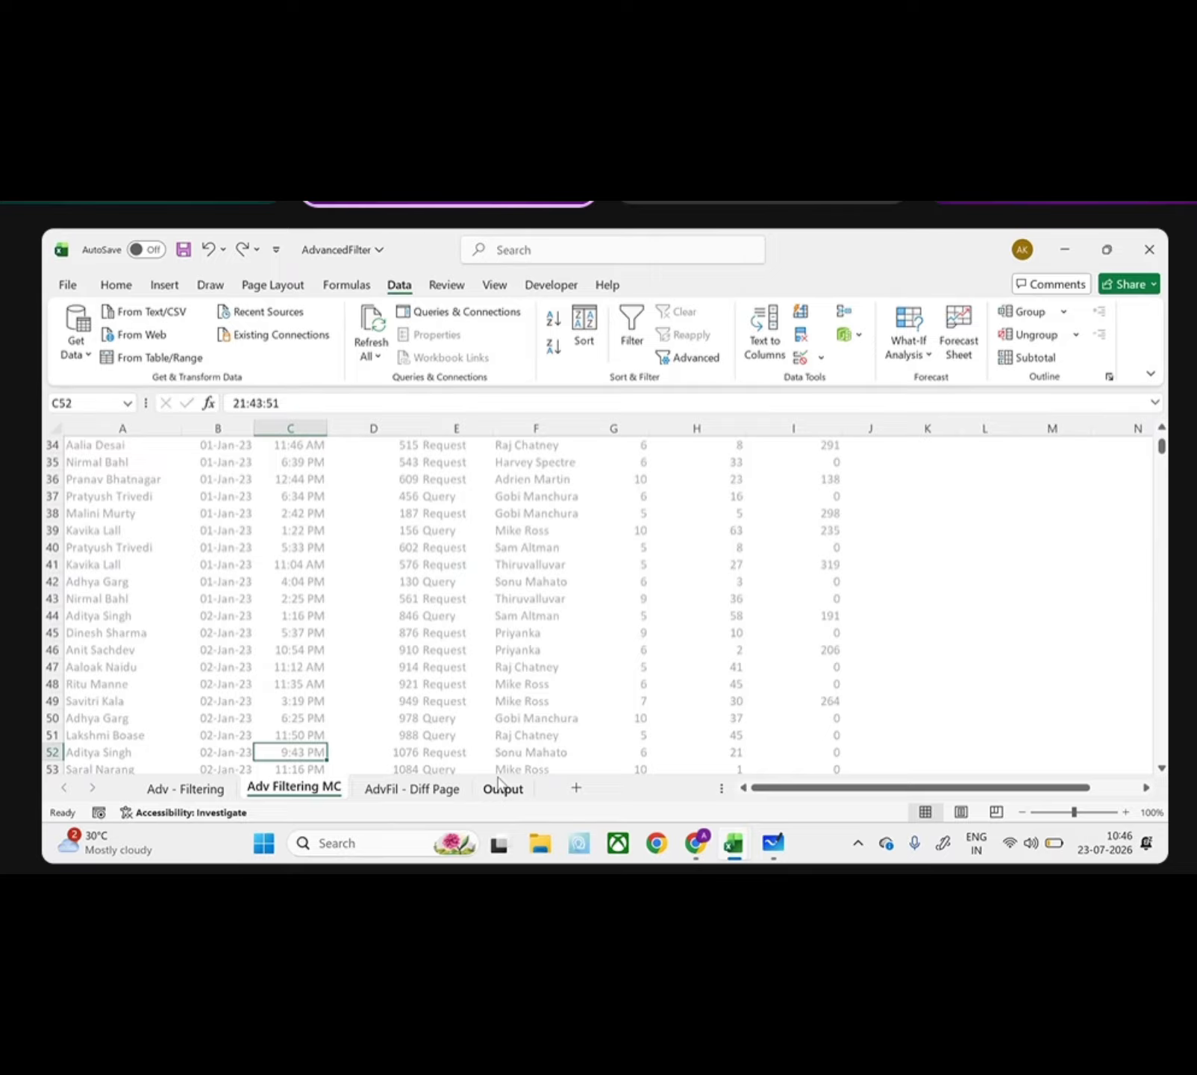
{"action": "left_click", "coordinate": [499, 794]}
{"action": "left_click", "coordinate": [319, 604]}
{"action": "key", "text": "ctrl+Page_Up"}
{"action": "key", "text": "ctrl+Page_Up"}
{"action": "key", "text": "ctrl+Page_Up"}
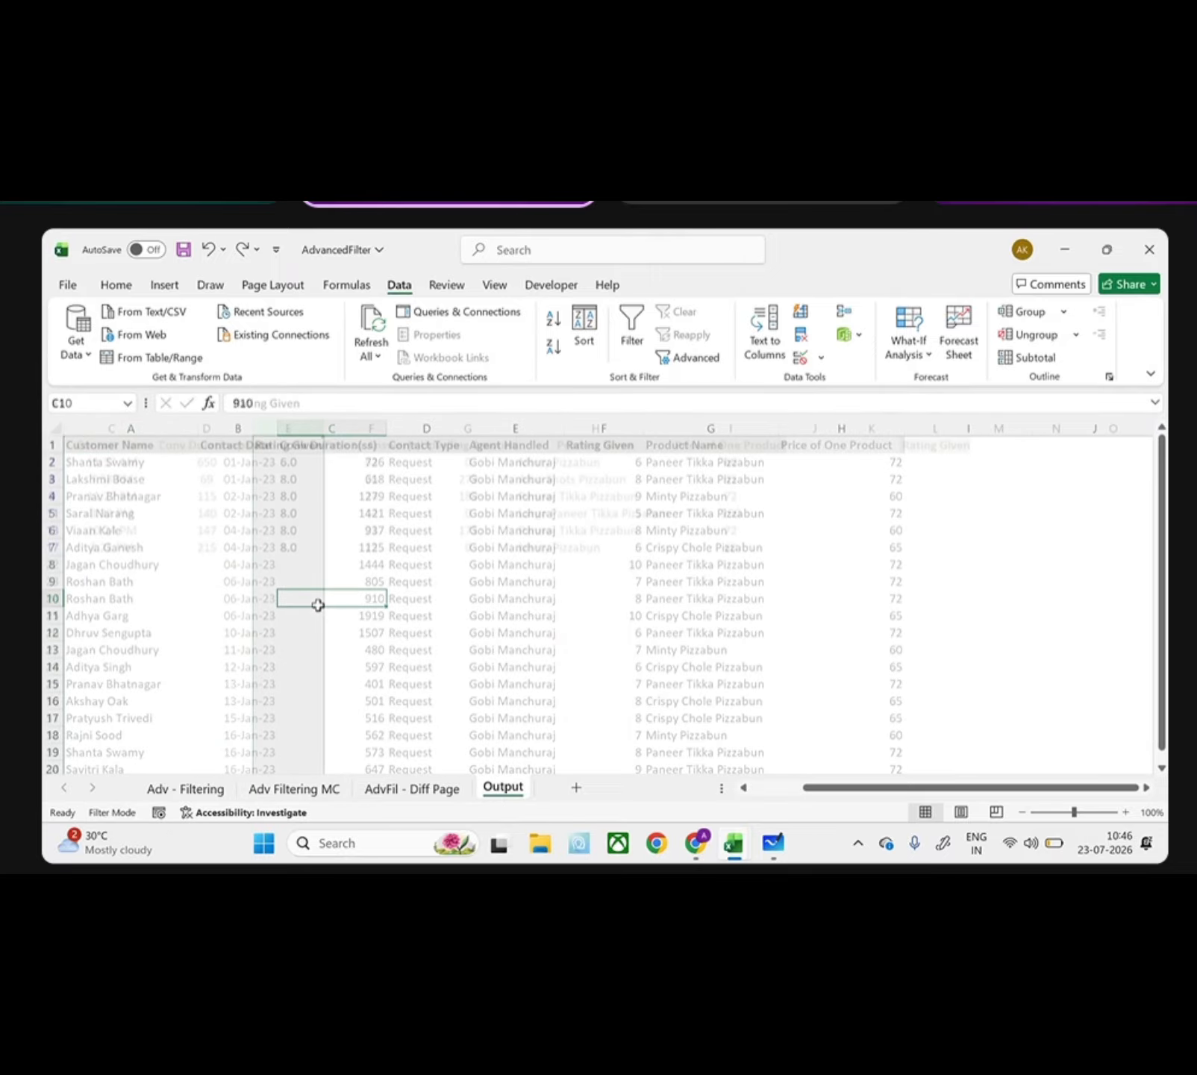
{"action": "left_click", "coordinate": [487, 784]}
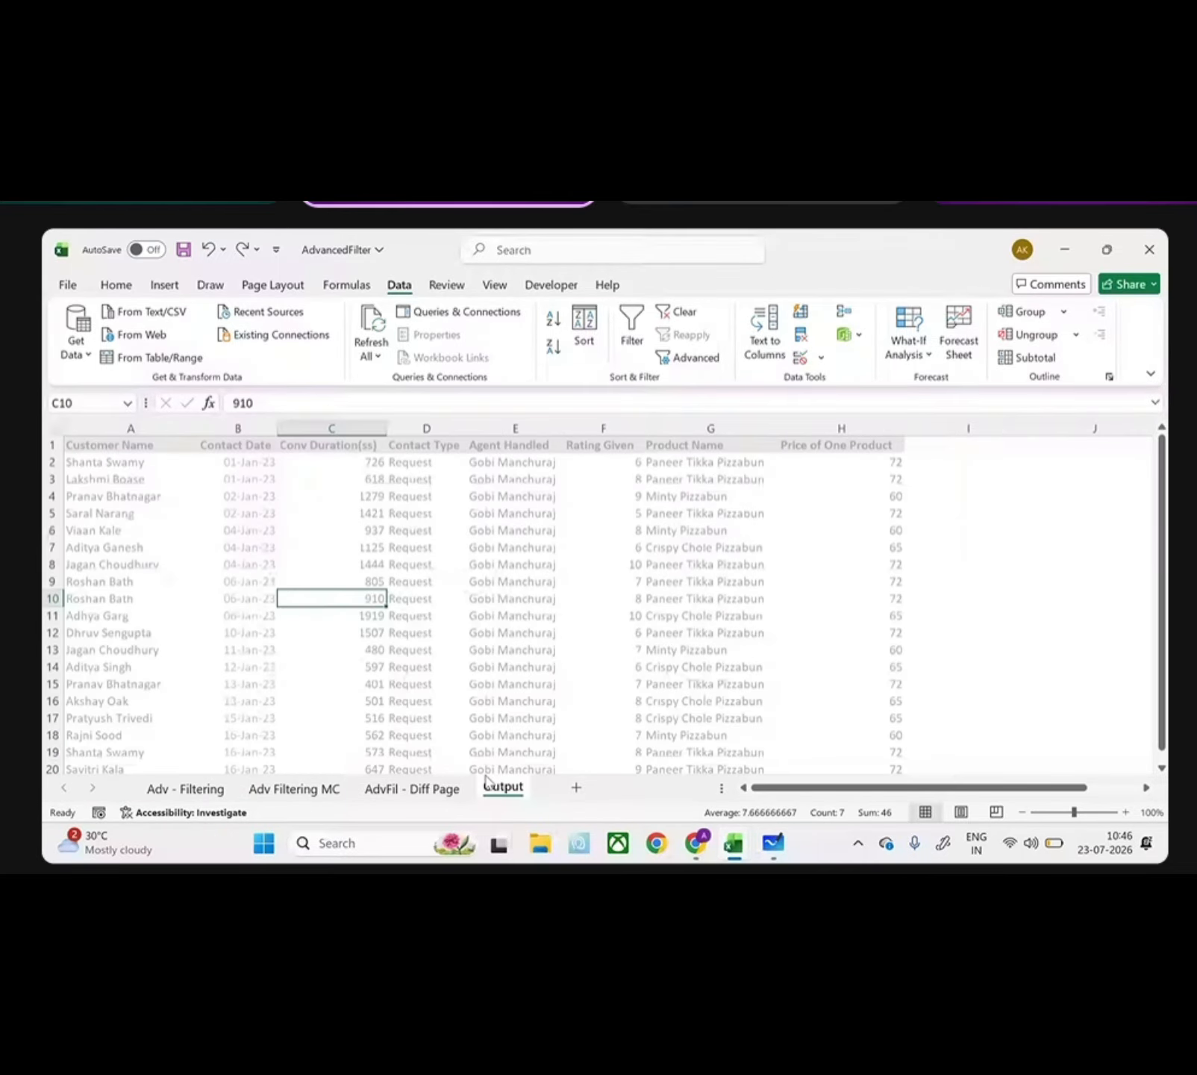
- Clear the contents of the copied results in A1:H60 on the Output sheet
{"action": "left_click", "coordinate": [126, 444]}
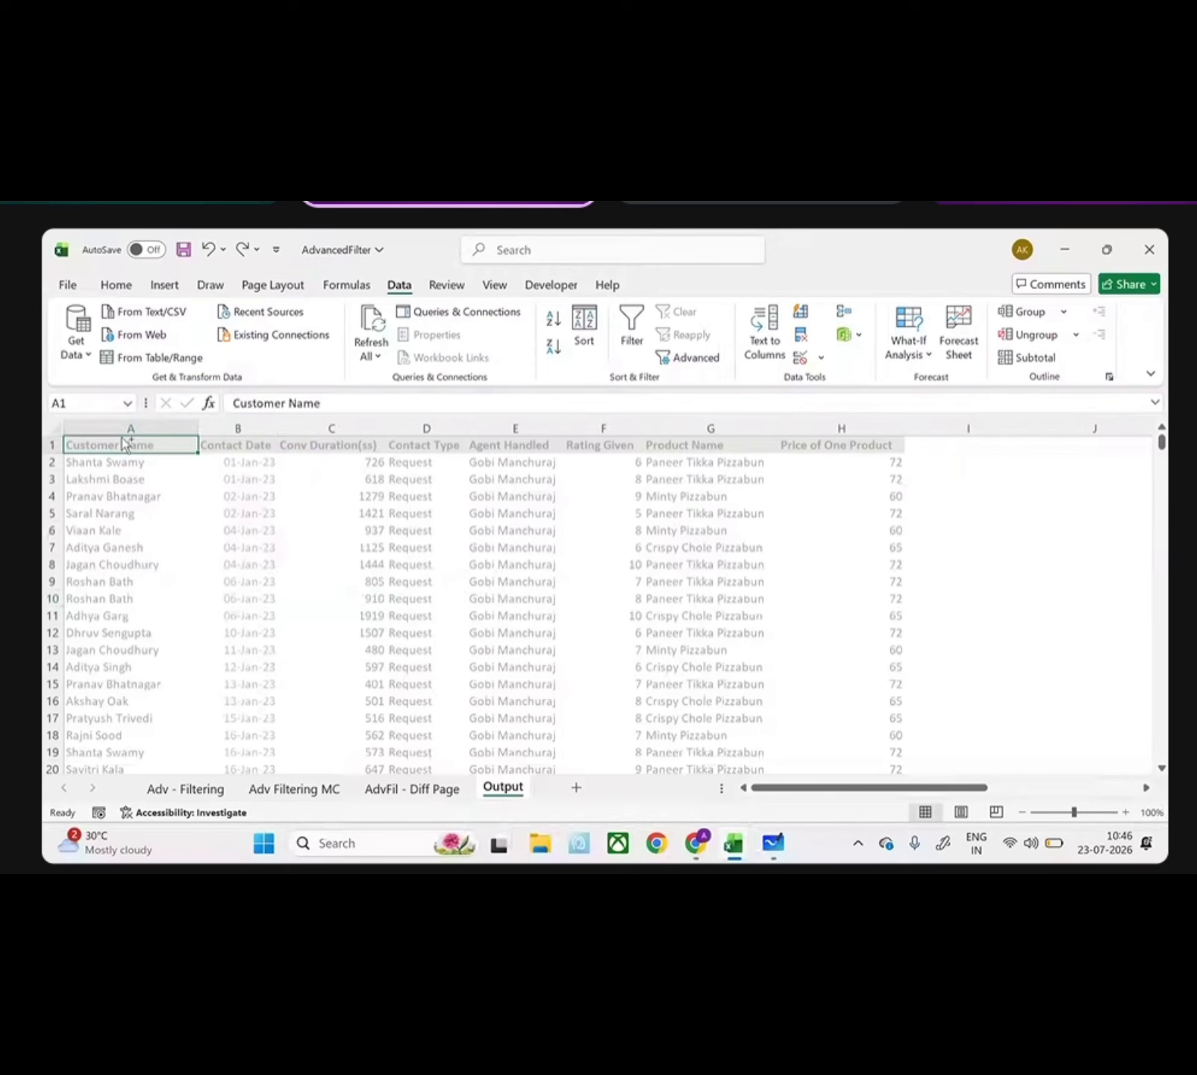
{"action": "key", "text": "ctrl+shift+Down"}
{"action": "key", "text": "ctrl+shift+Right"}
{"action": "right_click", "coordinate": [123, 447]}
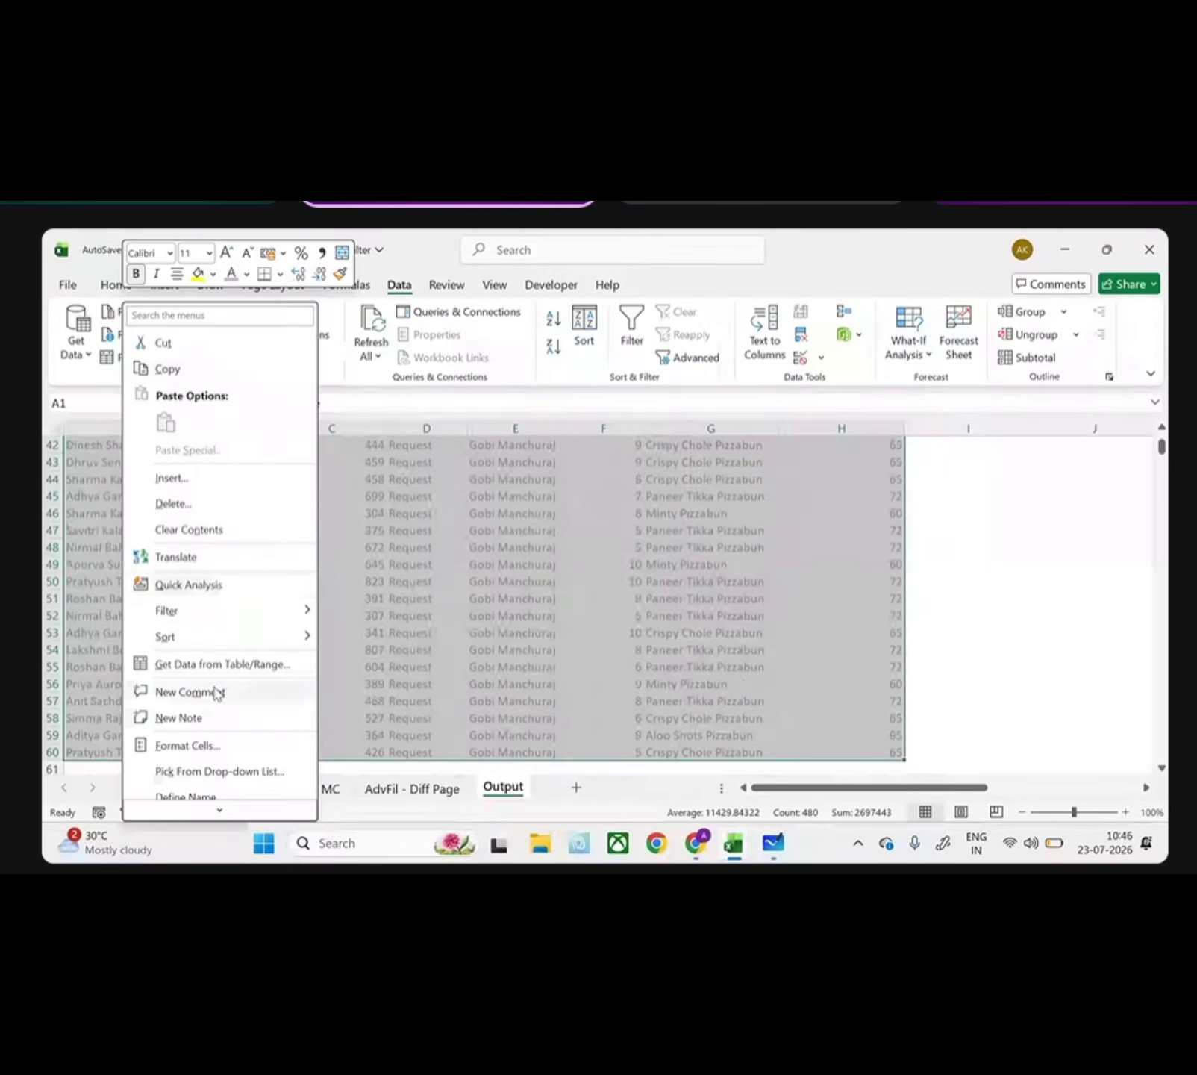
{"action": "left_click", "coordinate": [183, 529]}
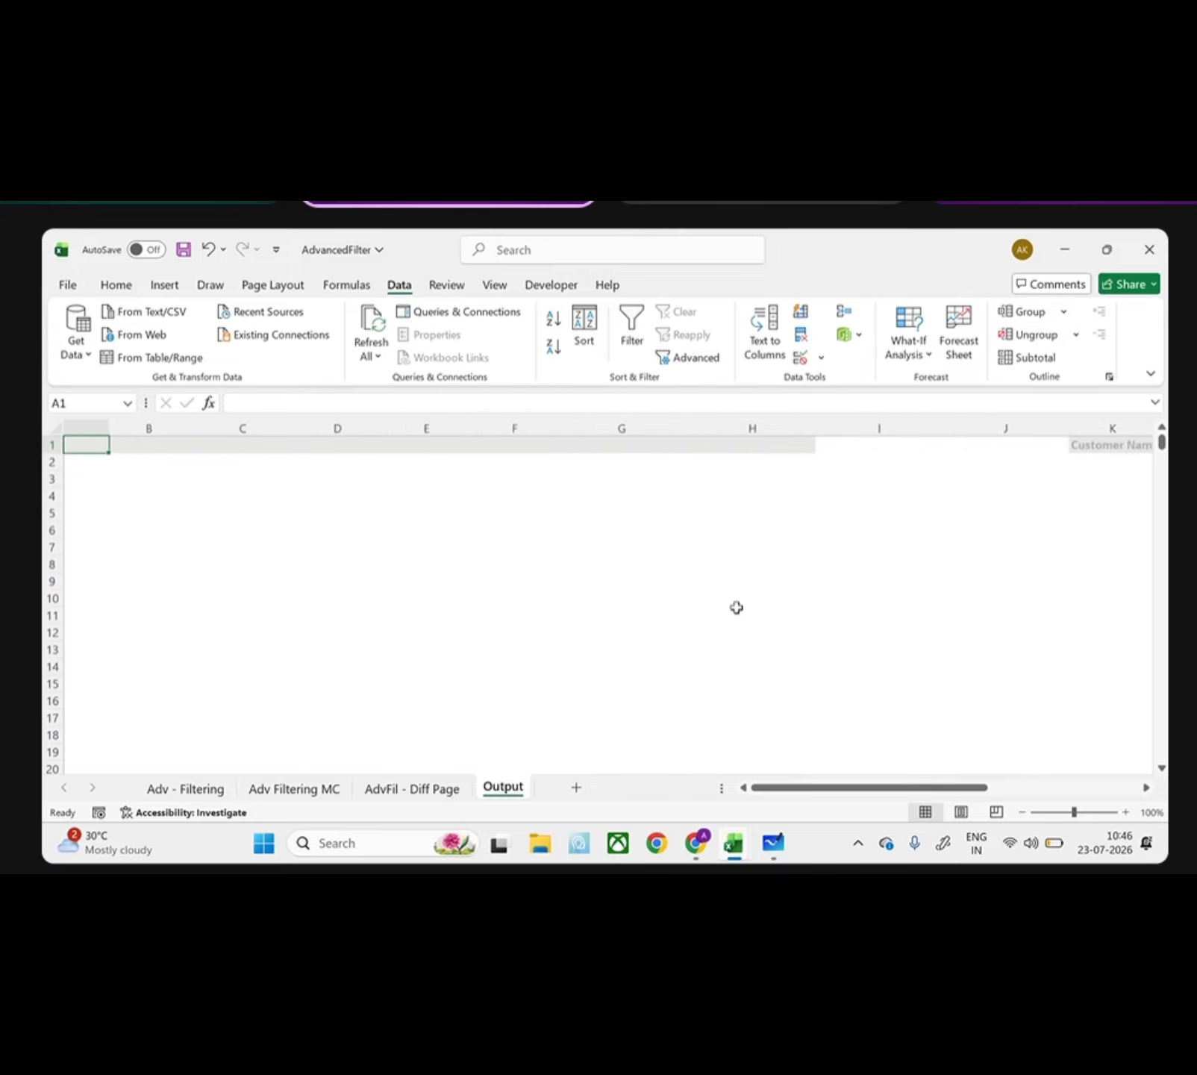
- Start a new Advanced Filter from the Output sheet with A1:H2578 on the AdvFil - Diff Page sheet as the list range
{"action": "left_click", "coordinate": [690, 361]}
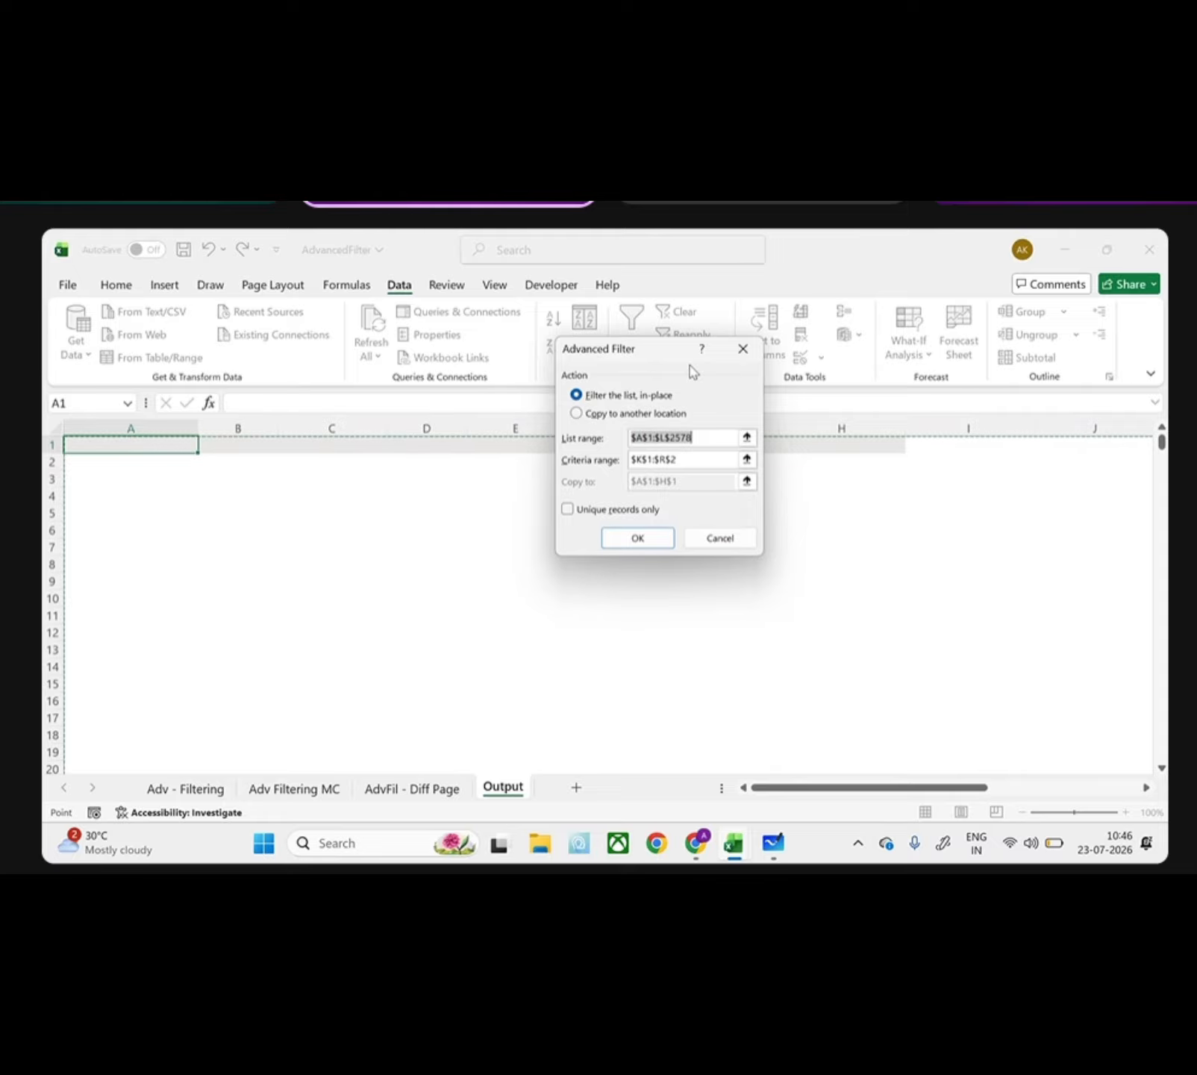
{"action": "key", "text": "BackSpace"}
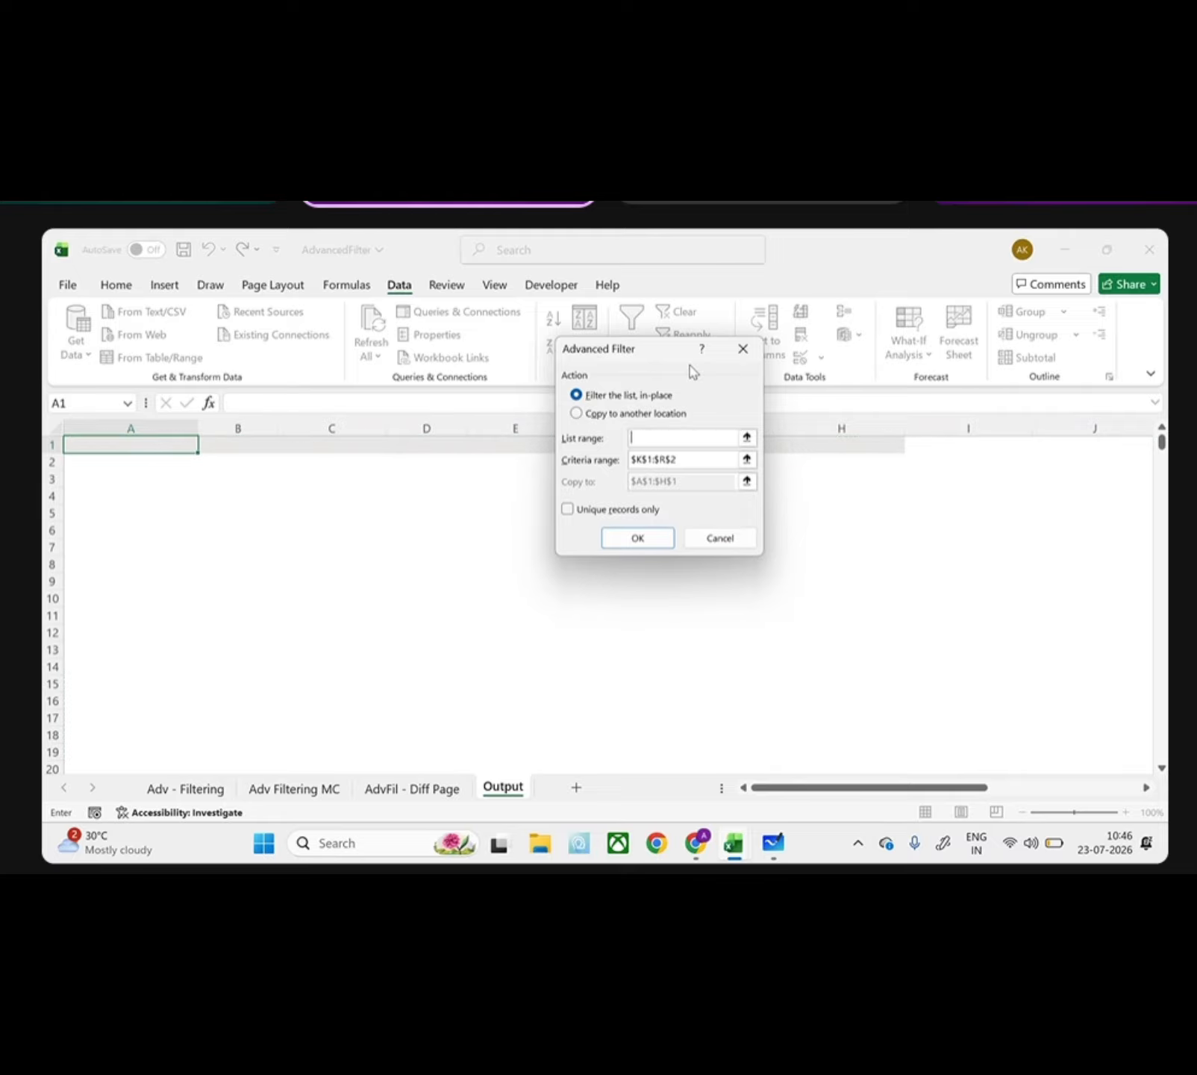
{"action": "left_click", "coordinate": [441, 790]}
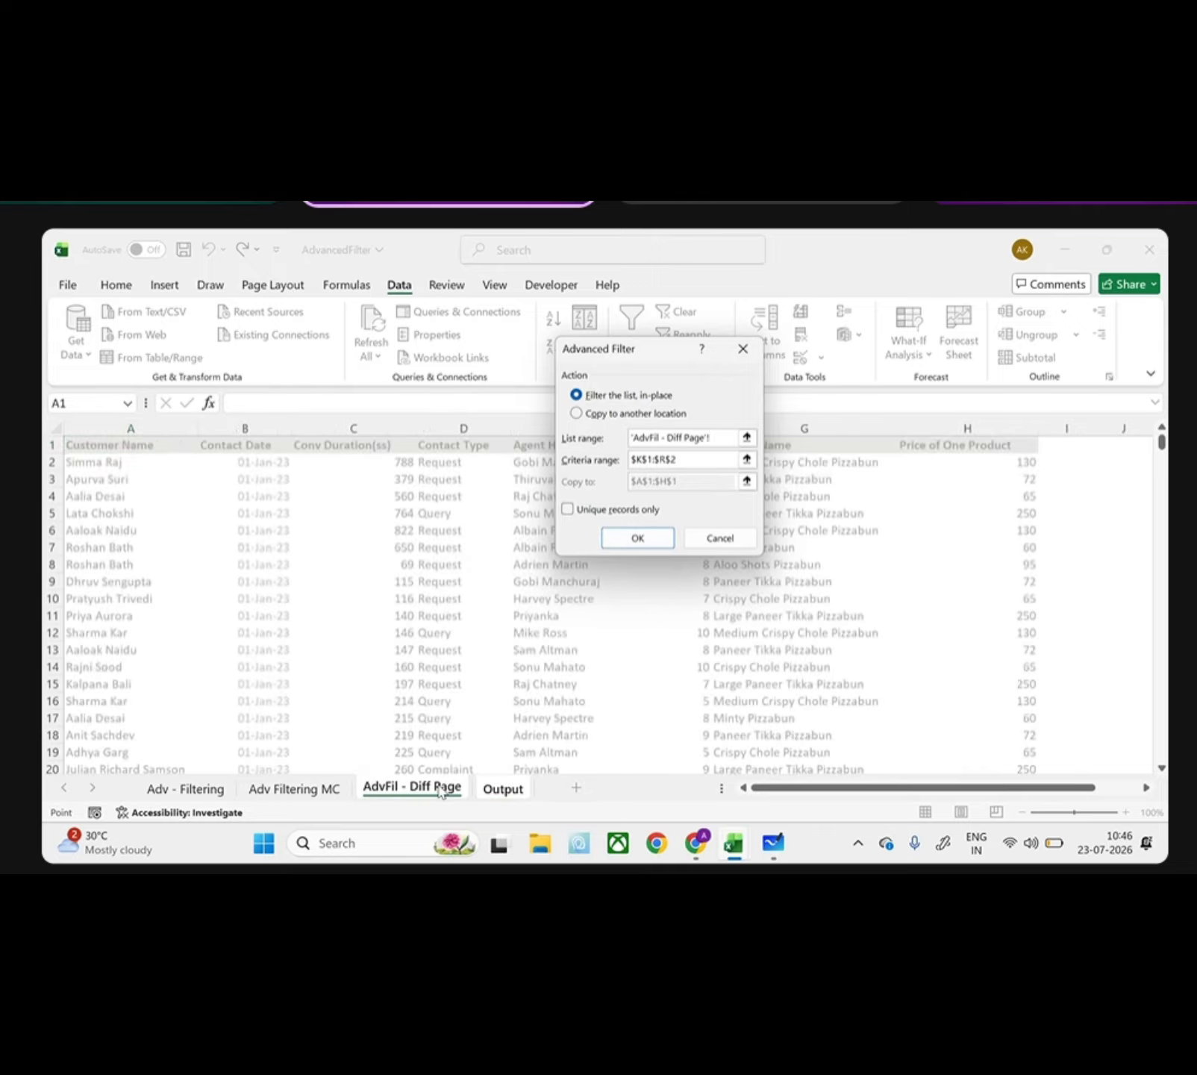
{"action": "left_click", "coordinate": [316, 610]}
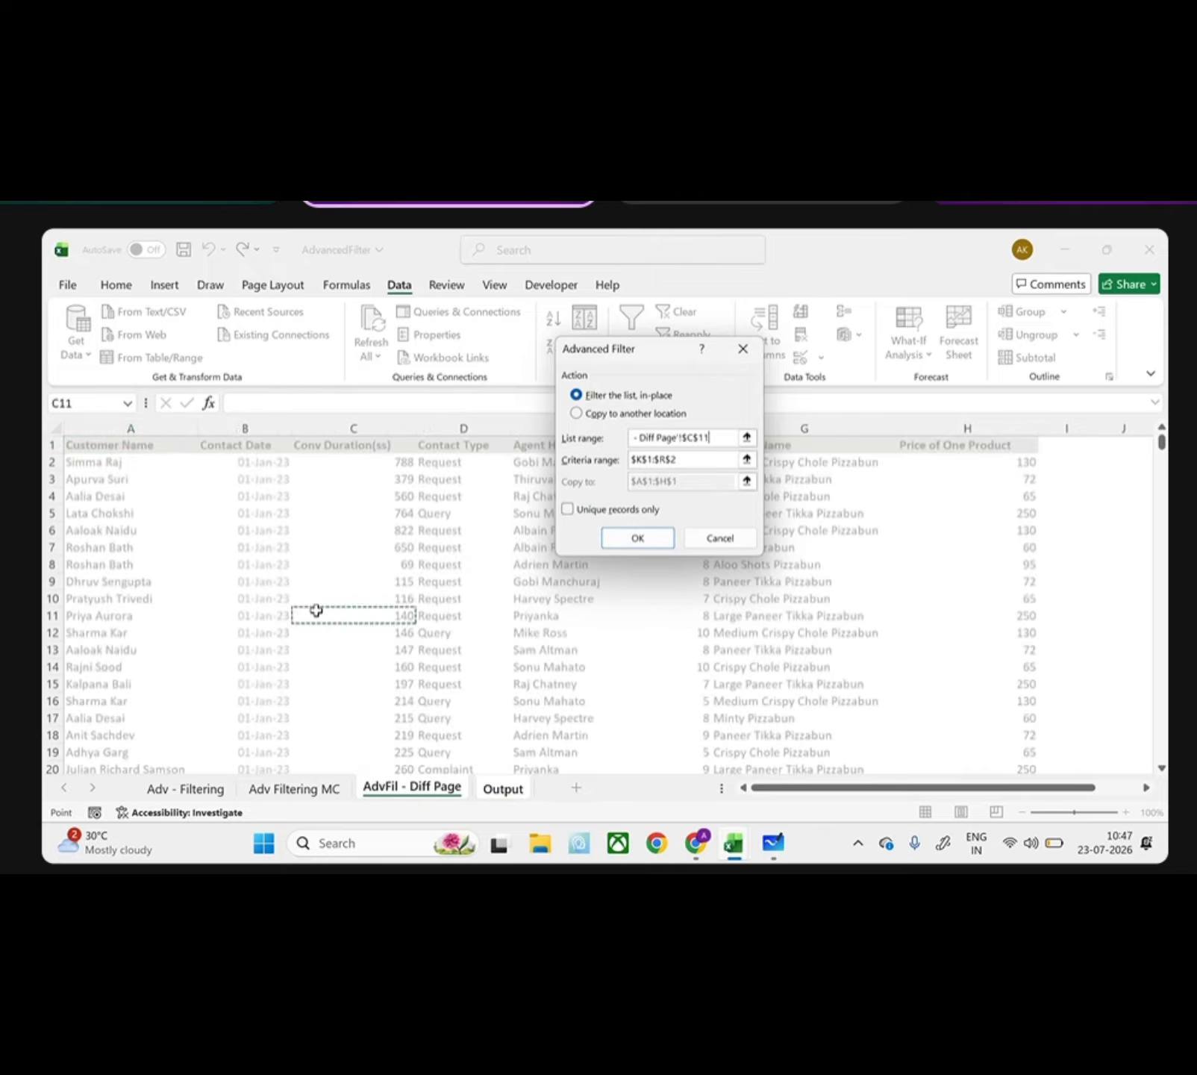
{"action": "key", "text": "ctrl+a"}
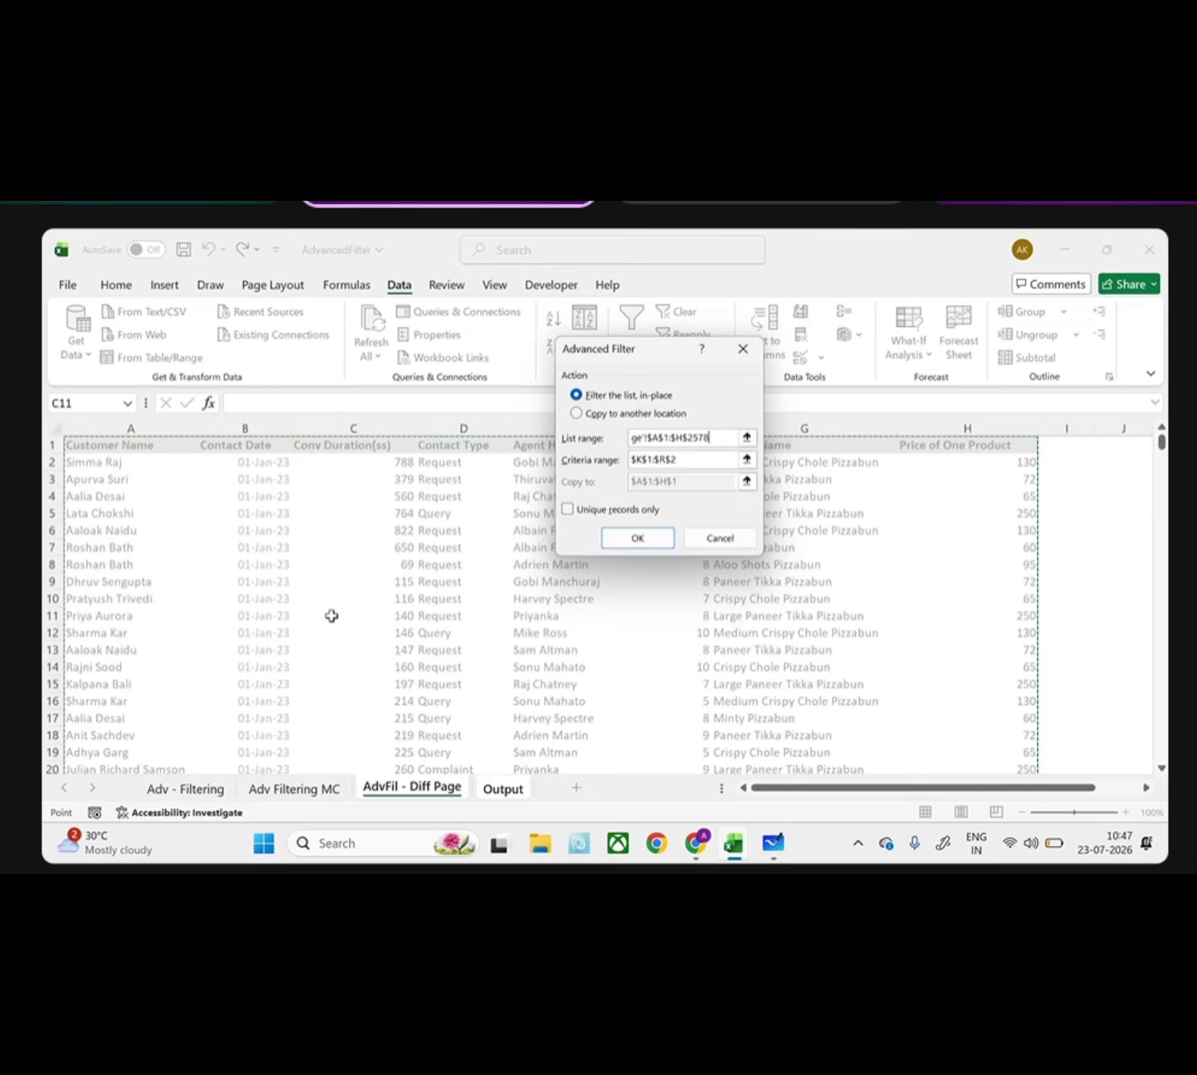
- Replace the criteria range with the criteria block K1:R2 on the Output sheet
{"action": "left_click", "coordinate": [695, 464]}
{"action": "left_click_drag", "start_coordinate": [694, 466], "coordinate": [613, 468]}
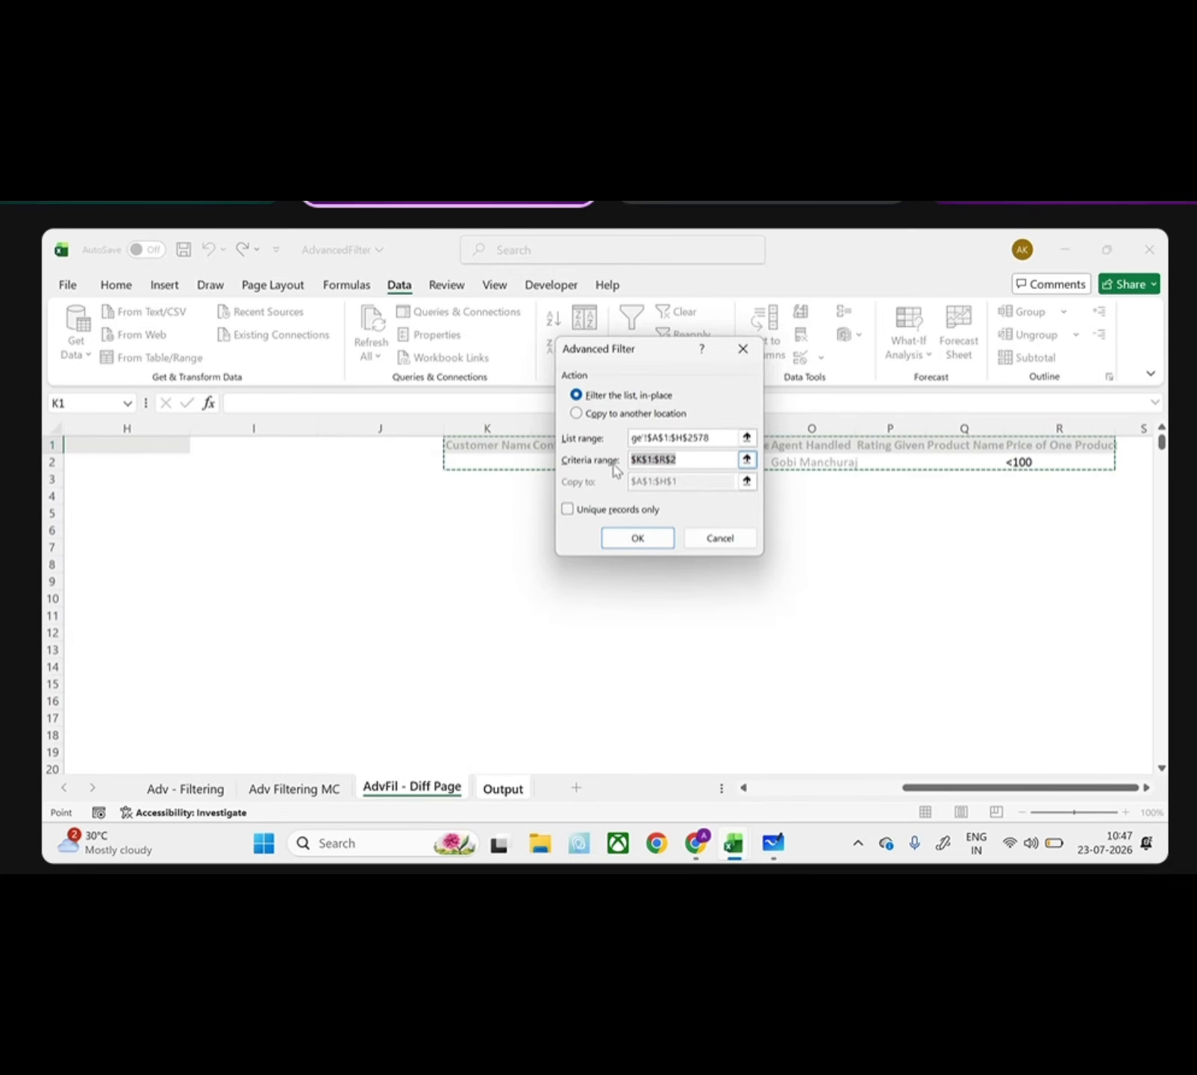
{"action": "key", "text": "ctrl+Page_Down"}
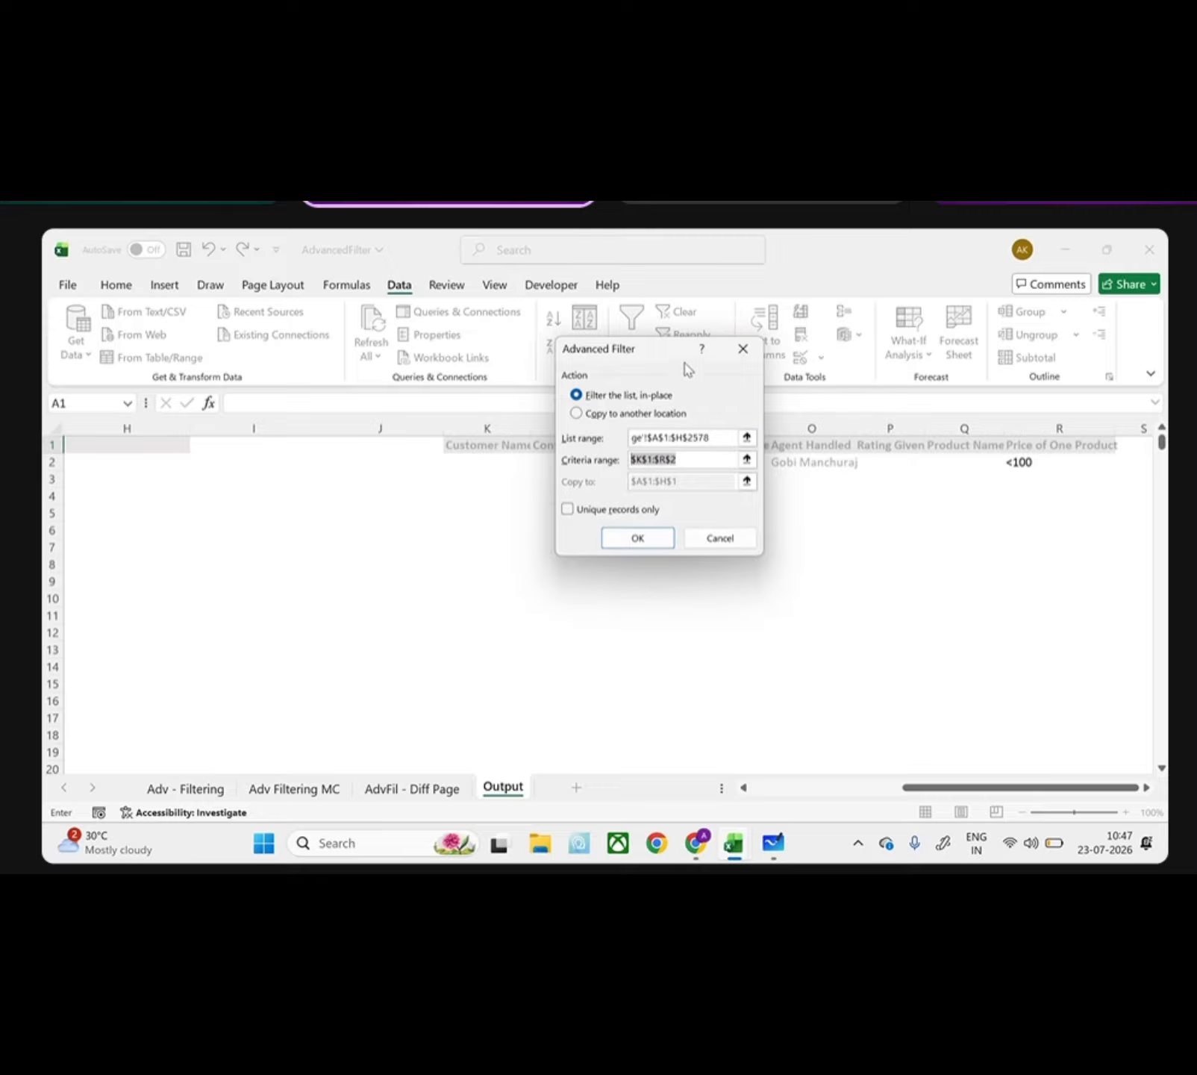
{"action": "left_click_drag", "start_coordinate": [648, 351], "coordinate": [256, 367]}
{"action": "key", "text": "BackSpace"}
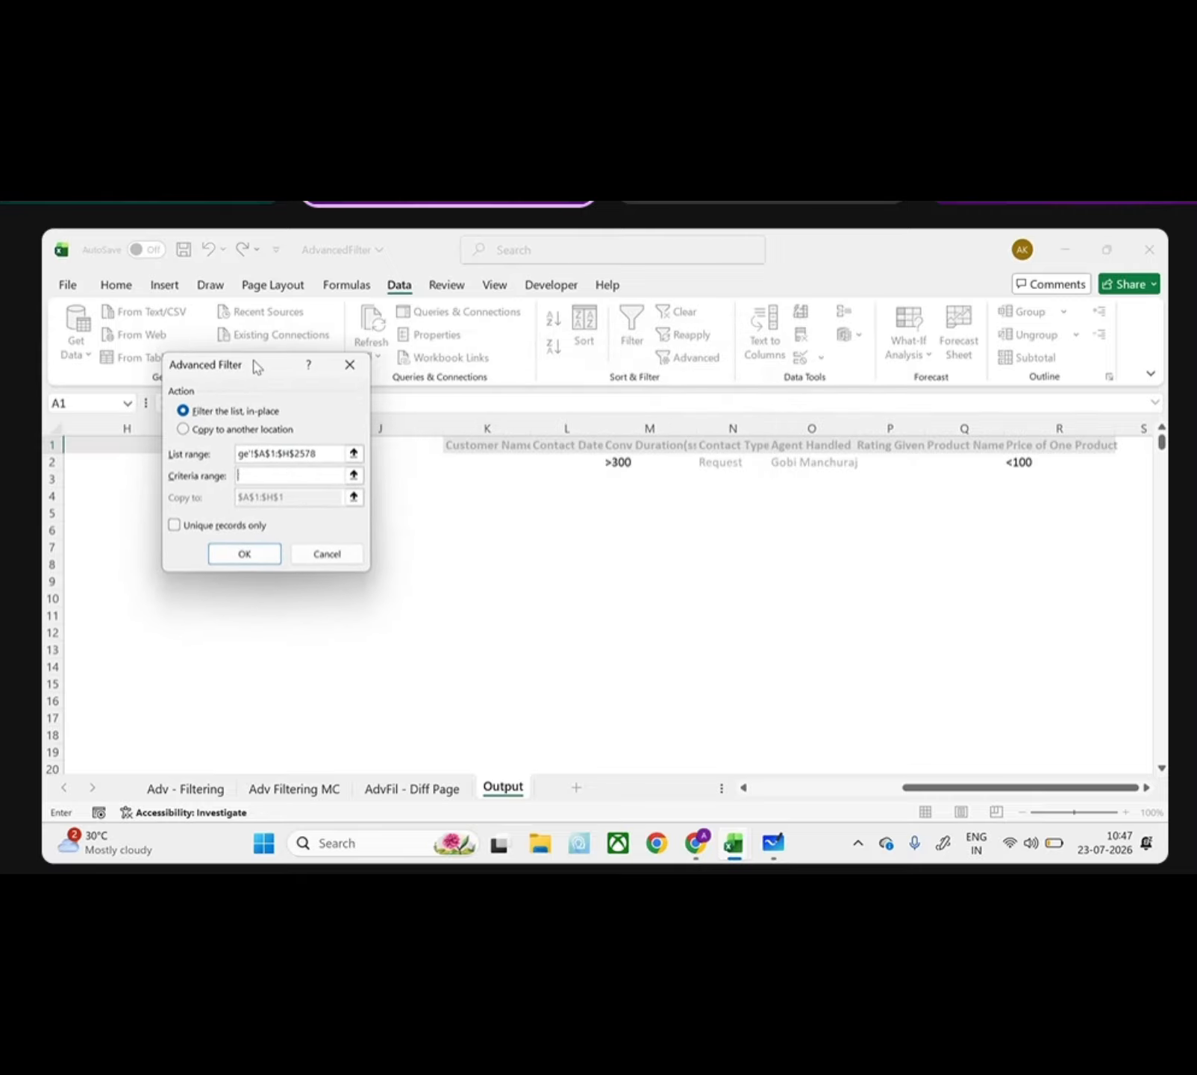
{"action": "left_click", "coordinate": [503, 790]}
{"action": "left_click_drag", "start_coordinate": [468, 447], "coordinate": [1037, 460]}
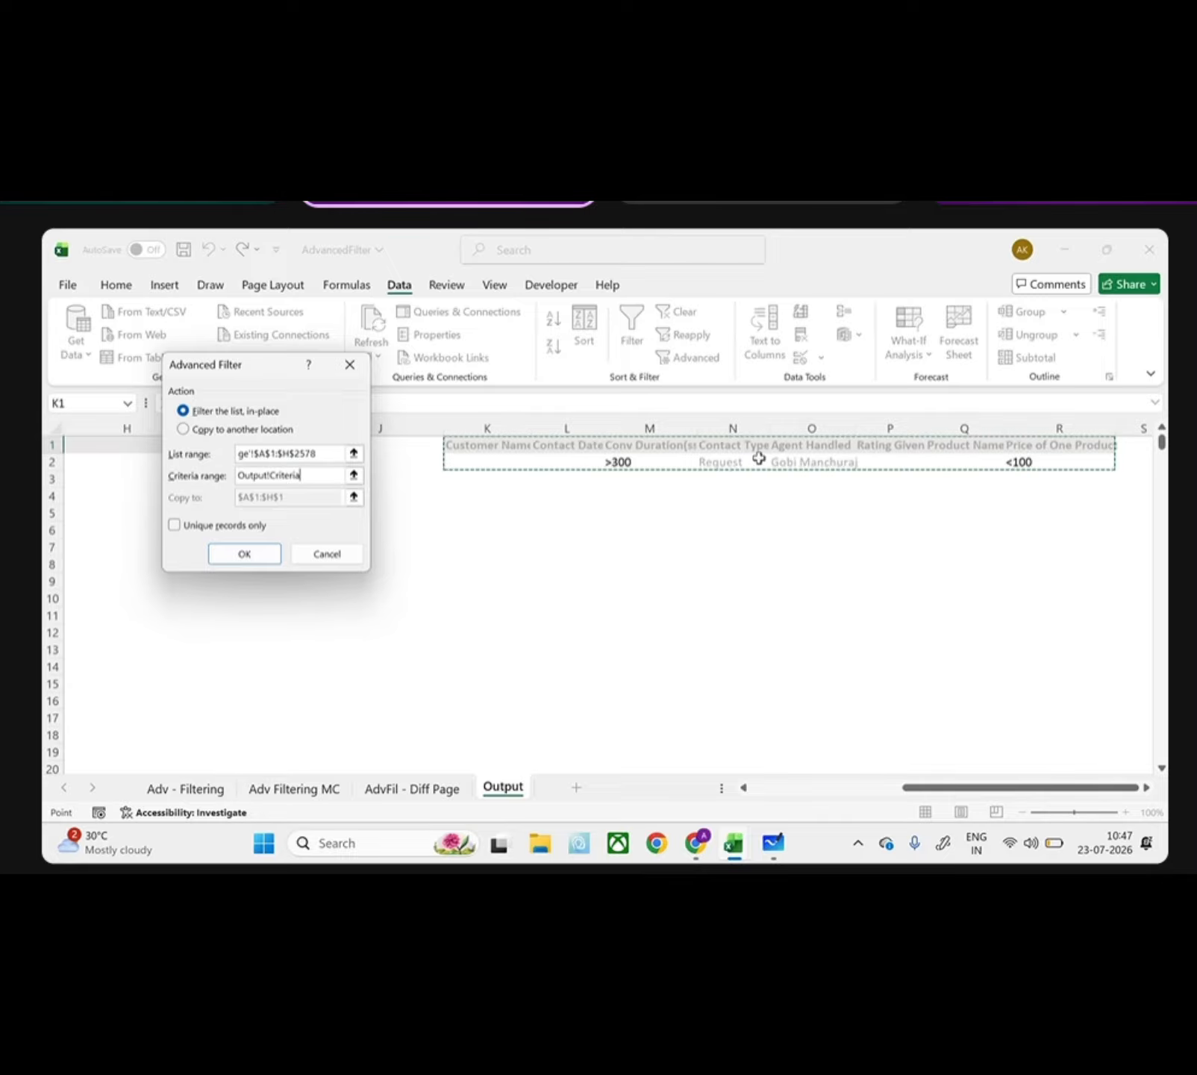
- Choose to copy the filtered rows to another location, set cell A1 of the Output sheet as destination, and run the filter
{"action": "left_click", "coordinate": [183, 430]}
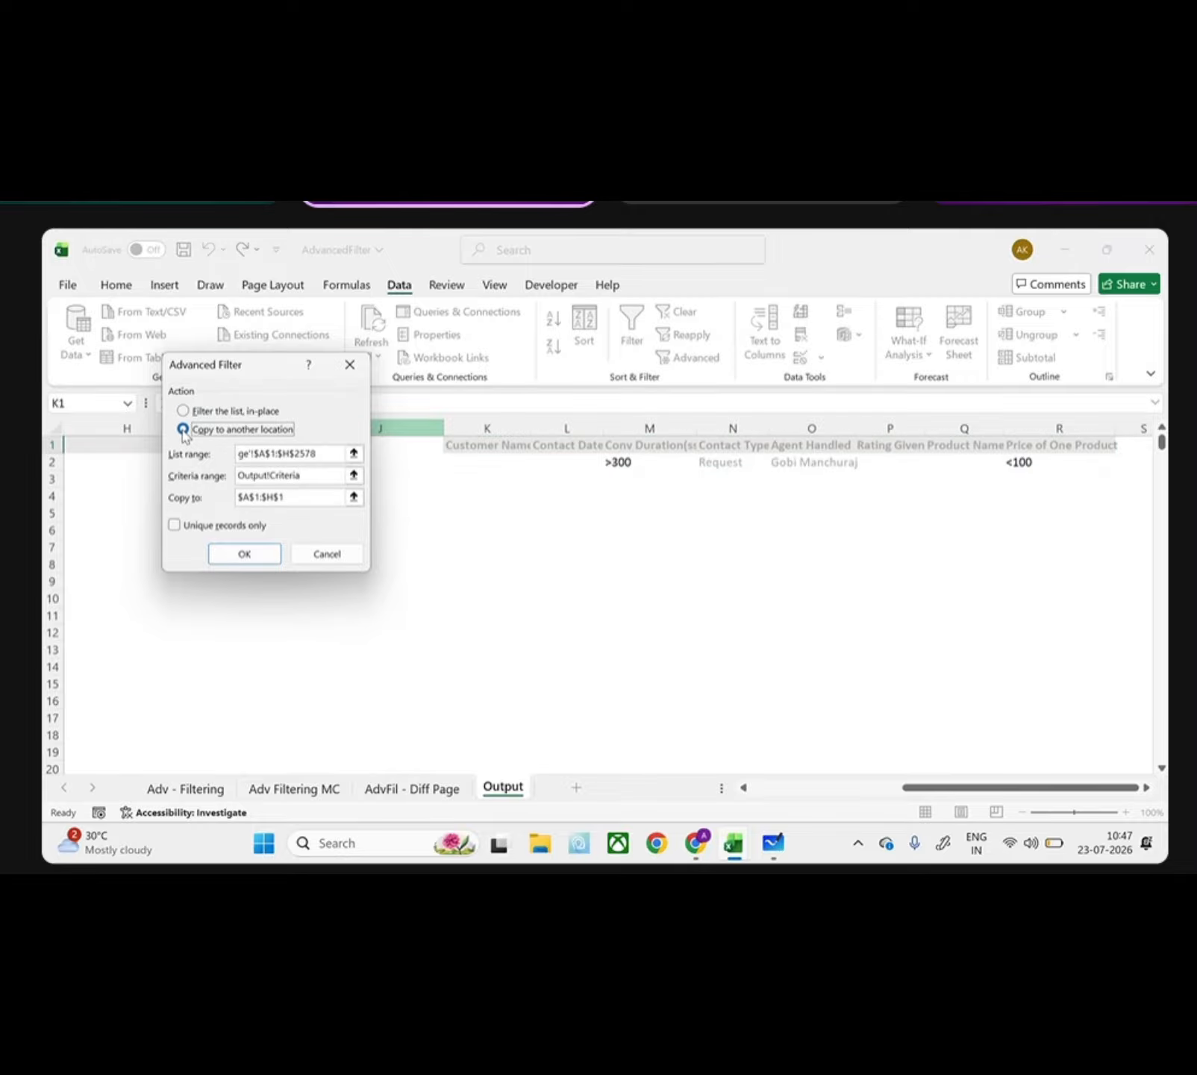
{"action": "scroll", "coordinate": [187, 648], "scroll_direction": "left", "scroll_amount": 5}
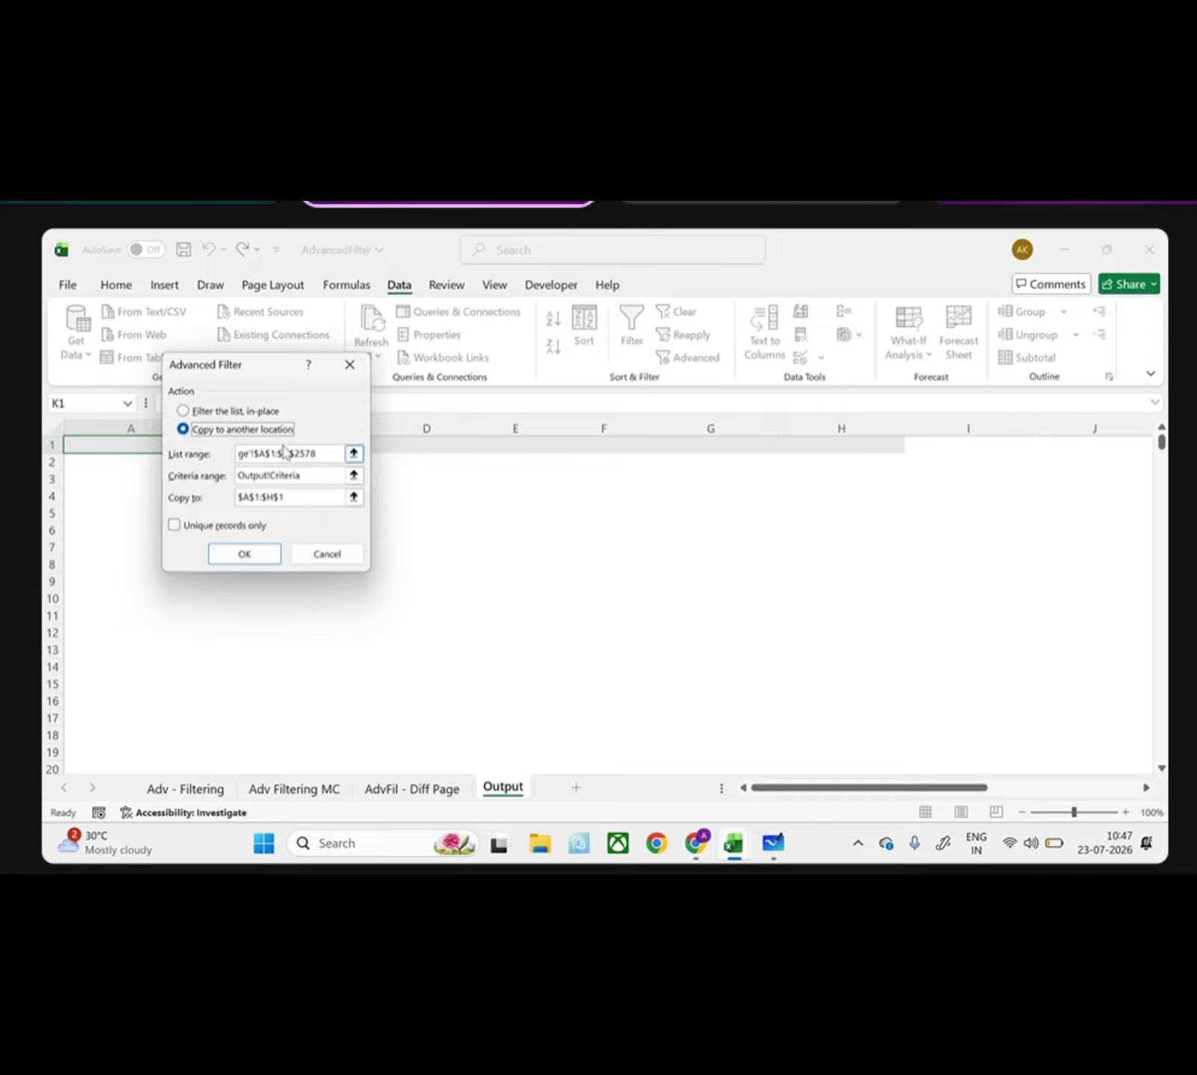
{"action": "left_click_drag", "start_coordinate": [299, 496], "coordinate": [229, 502]}
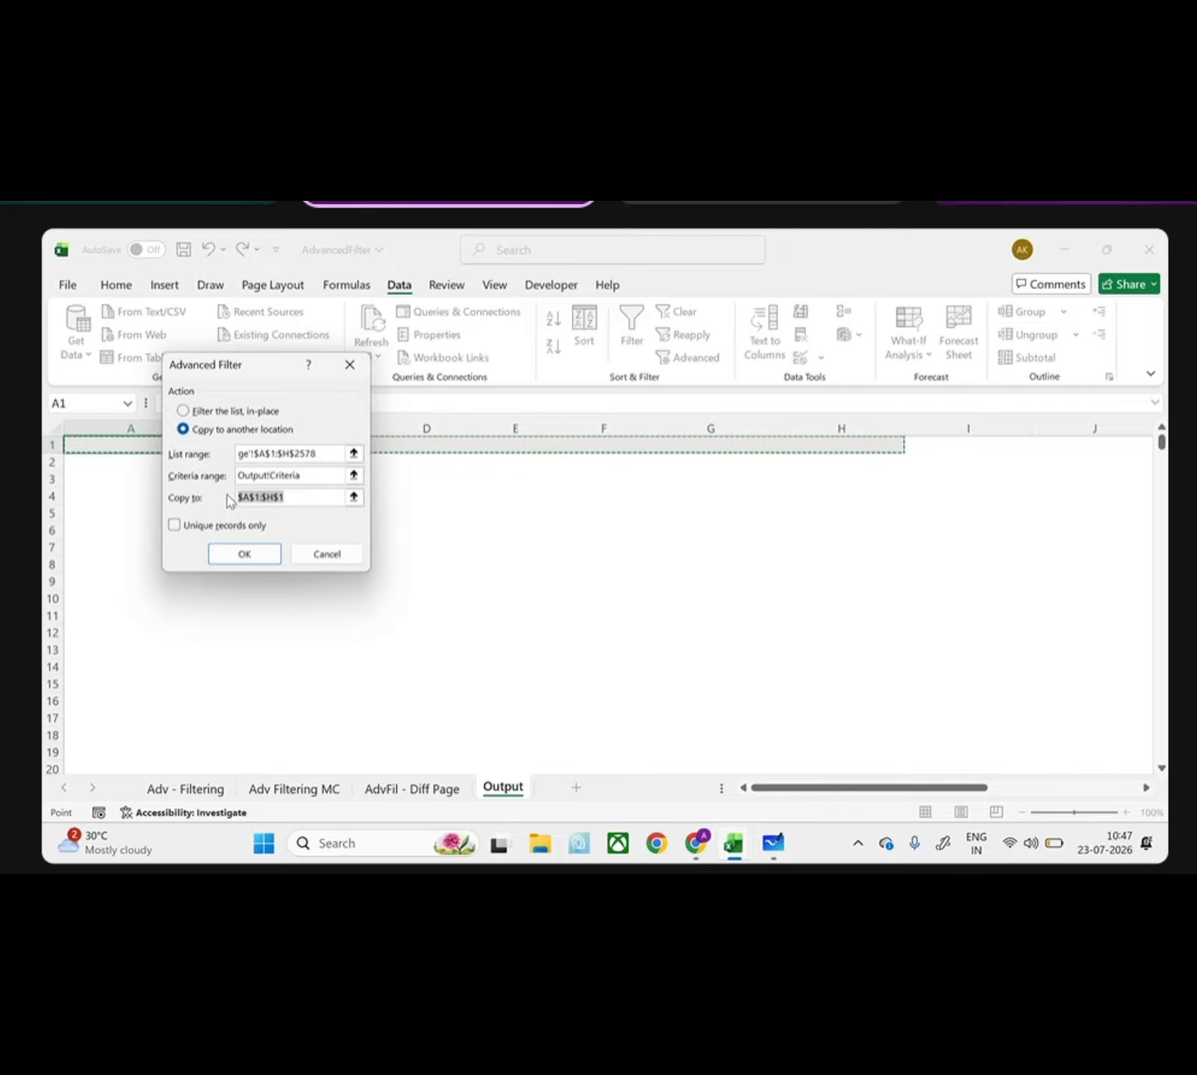
{"action": "key", "text": "BackSpace"}
{"action": "left_click", "coordinate": [108, 446]}
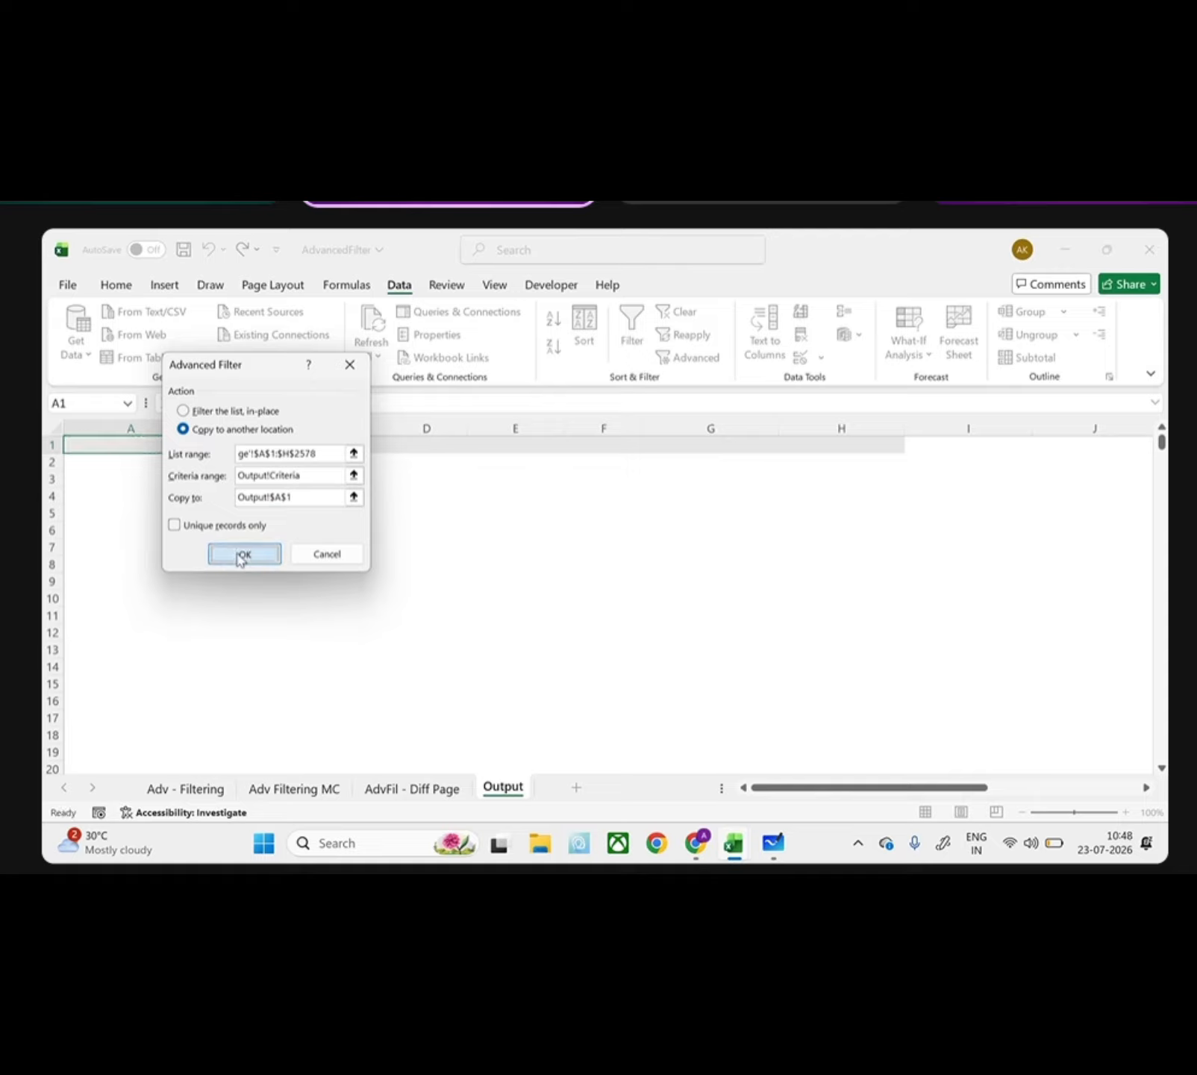
{"action": "left_click", "coordinate": [240, 553]}
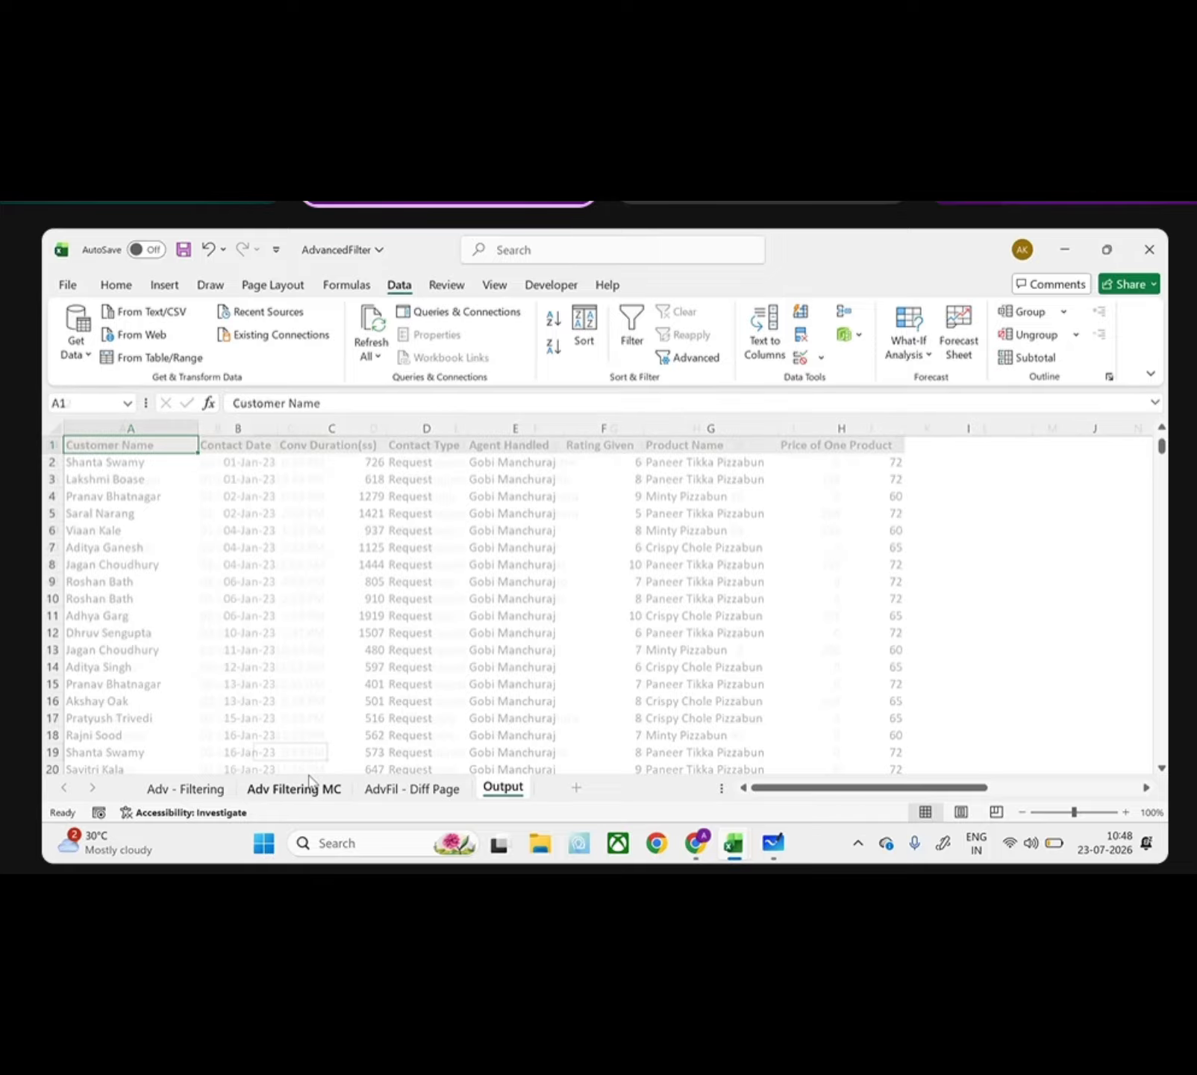
- Examine the data table and its criteria block on the Adv Filtering MC sheet
{"action": "left_click", "coordinate": [303, 788]}
{"action": "scroll", "coordinate": [395, 661], "scroll_direction": "up", "scroll_amount": 11}
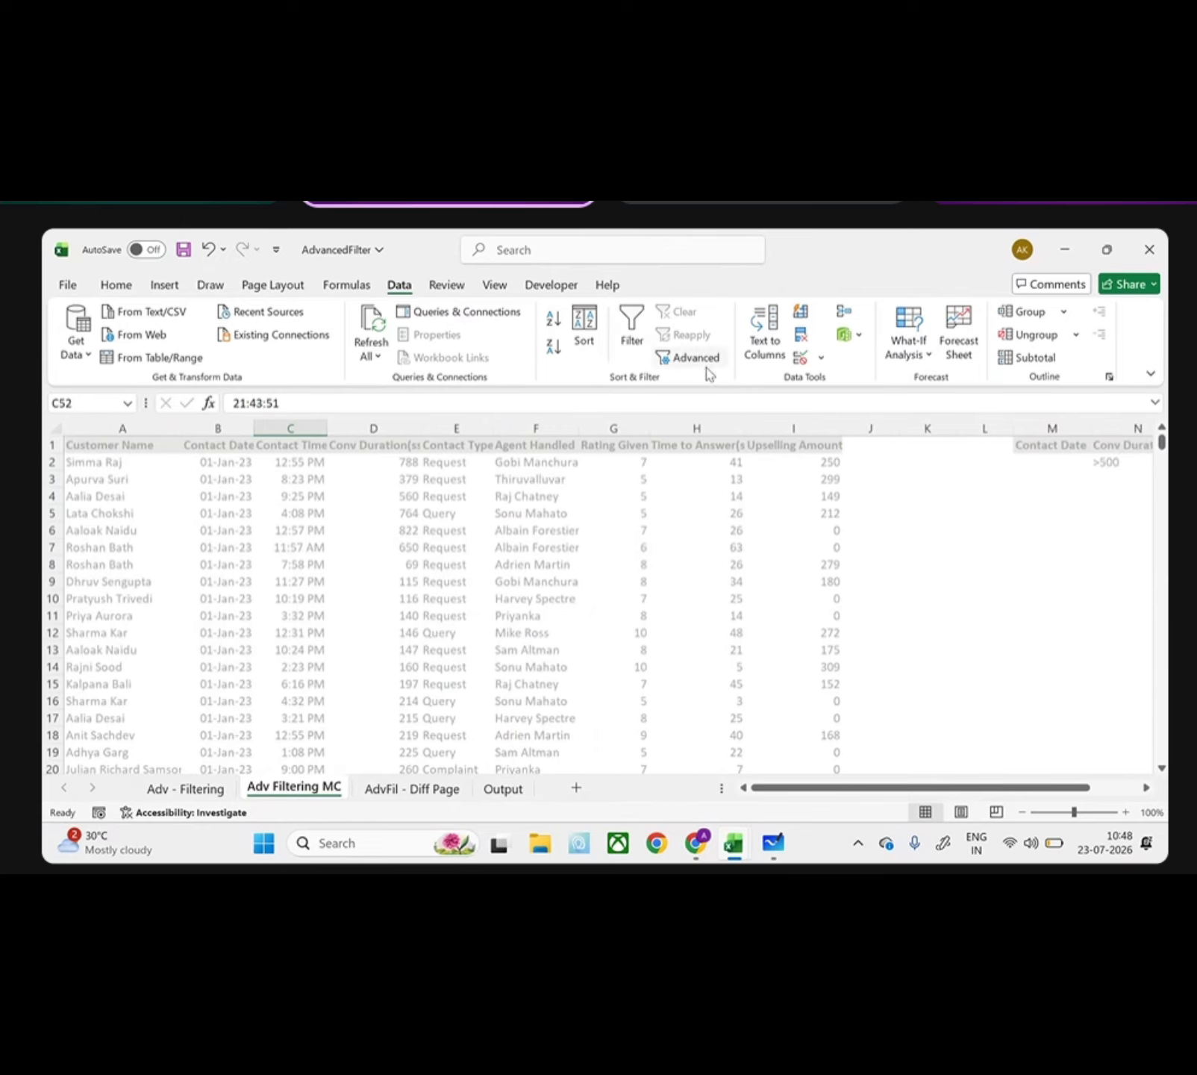
{"action": "left_click", "coordinate": [521, 509]}
{"action": "scroll", "coordinate": [520, 509], "scroll_direction": "right", "scroll_amount": 2}
{"action": "scroll", "coordinate": [520, 509], "scroll_direction": "left", "scroll_amount": 2}
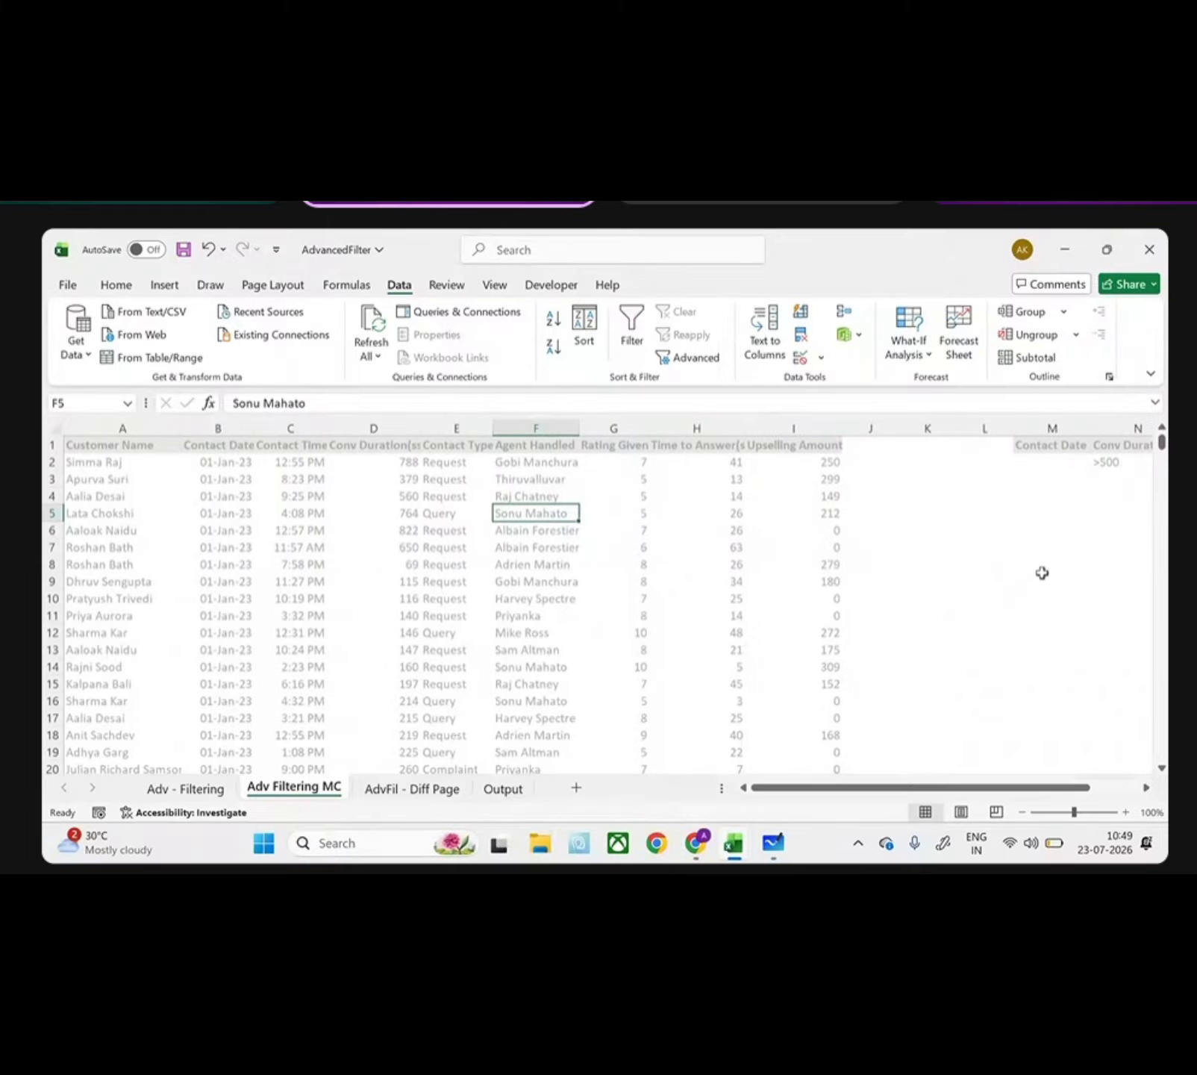
{"action": "left_click", "coordinate": [1052, 546]}
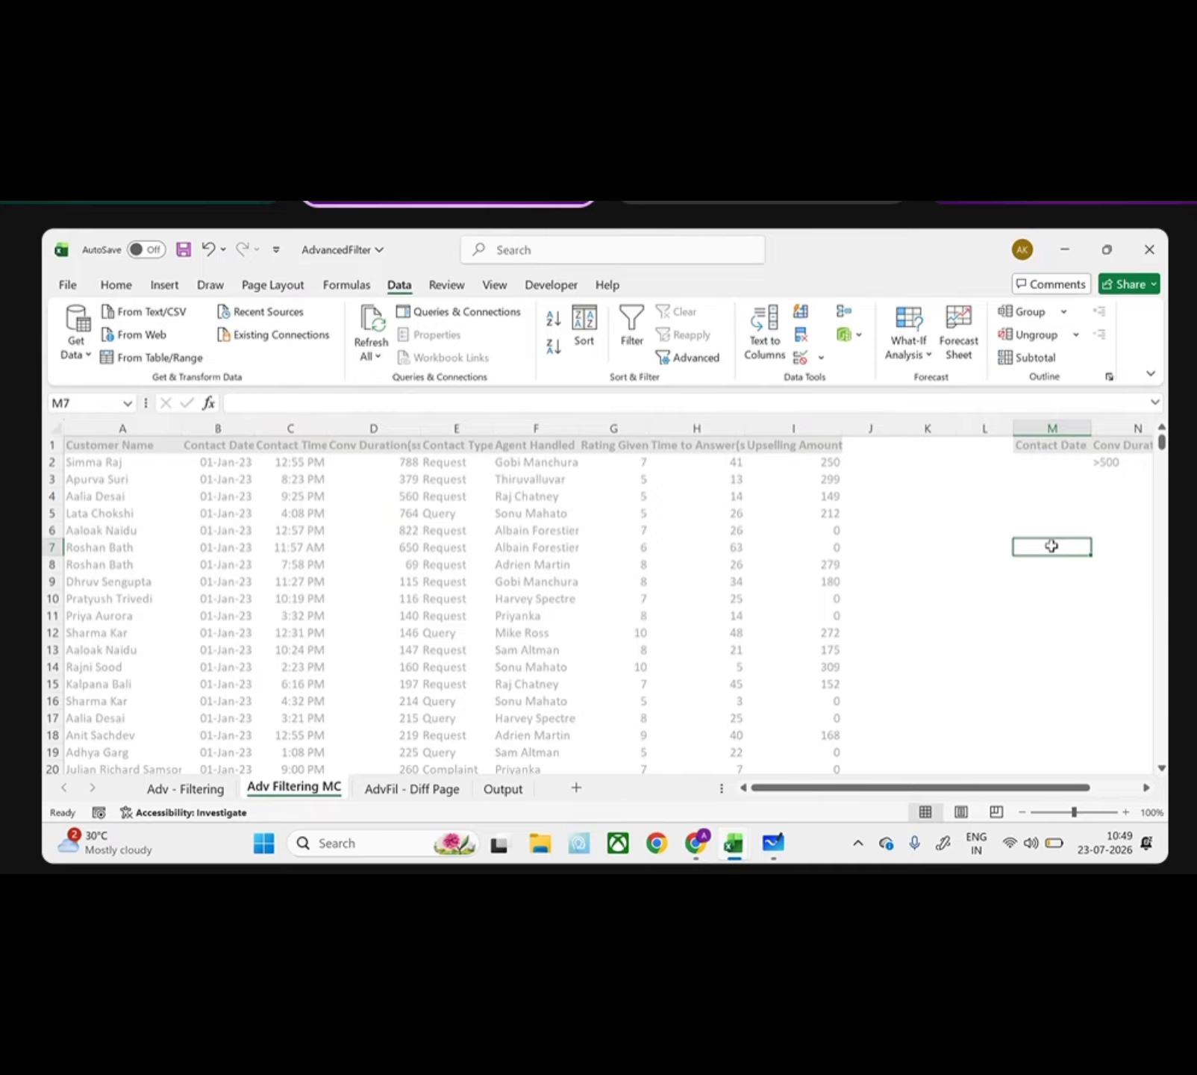
{"action": "scroll", "coordinate": [520, 617], "scroll_direction": "down", "scroll_amount": 20}
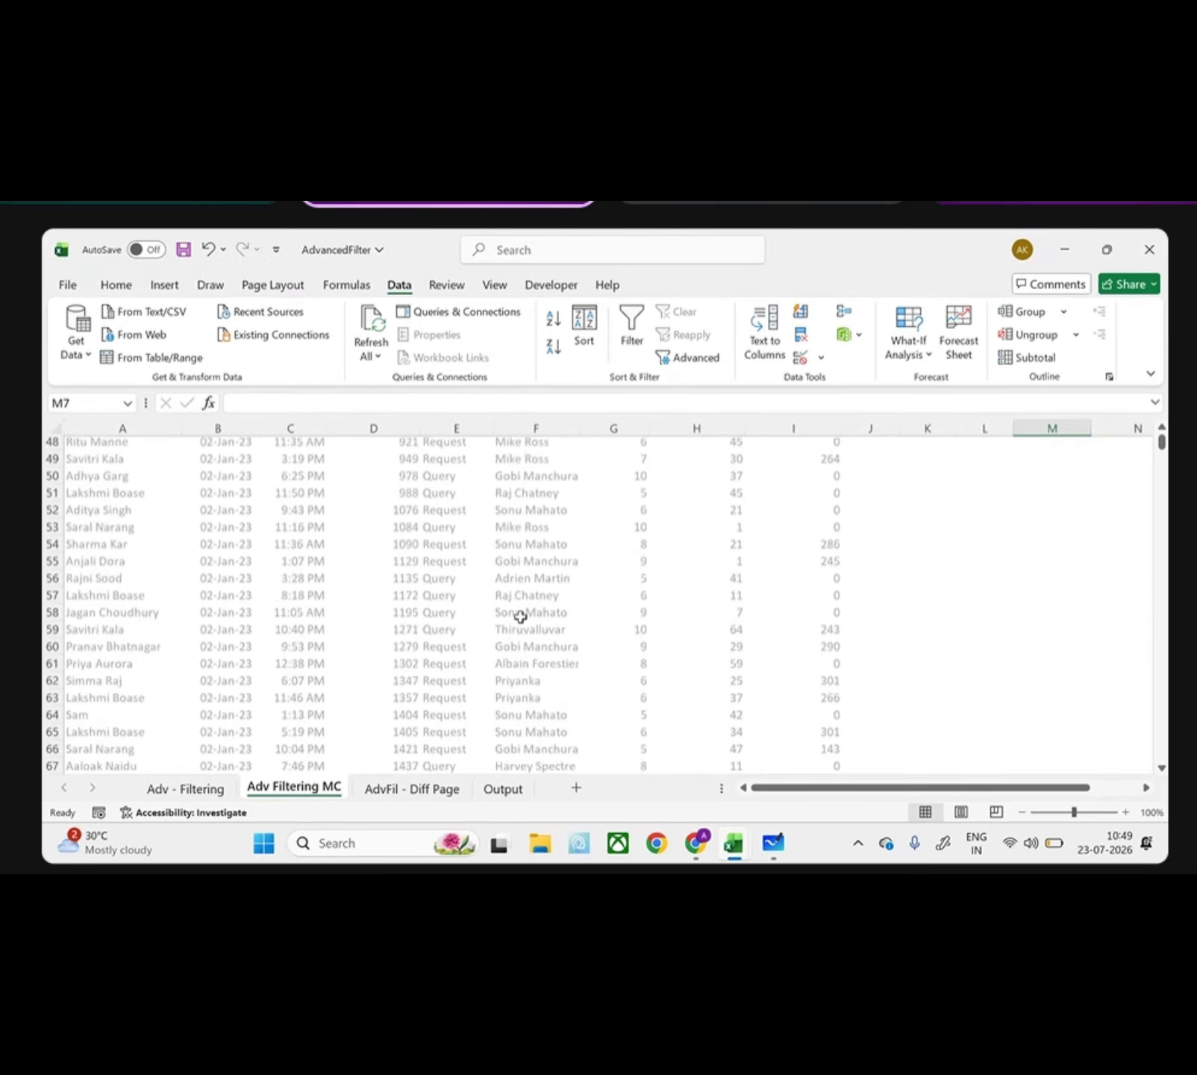
- Enter the practice condition "before 07-jan-2023 and rating given was greater than 7" in cell M11 of the Adv Filtering MC sheet
{"action": "scroll", "coordinate": [520, 617], "scroll_direction": "down", "scroll_amount": 20}
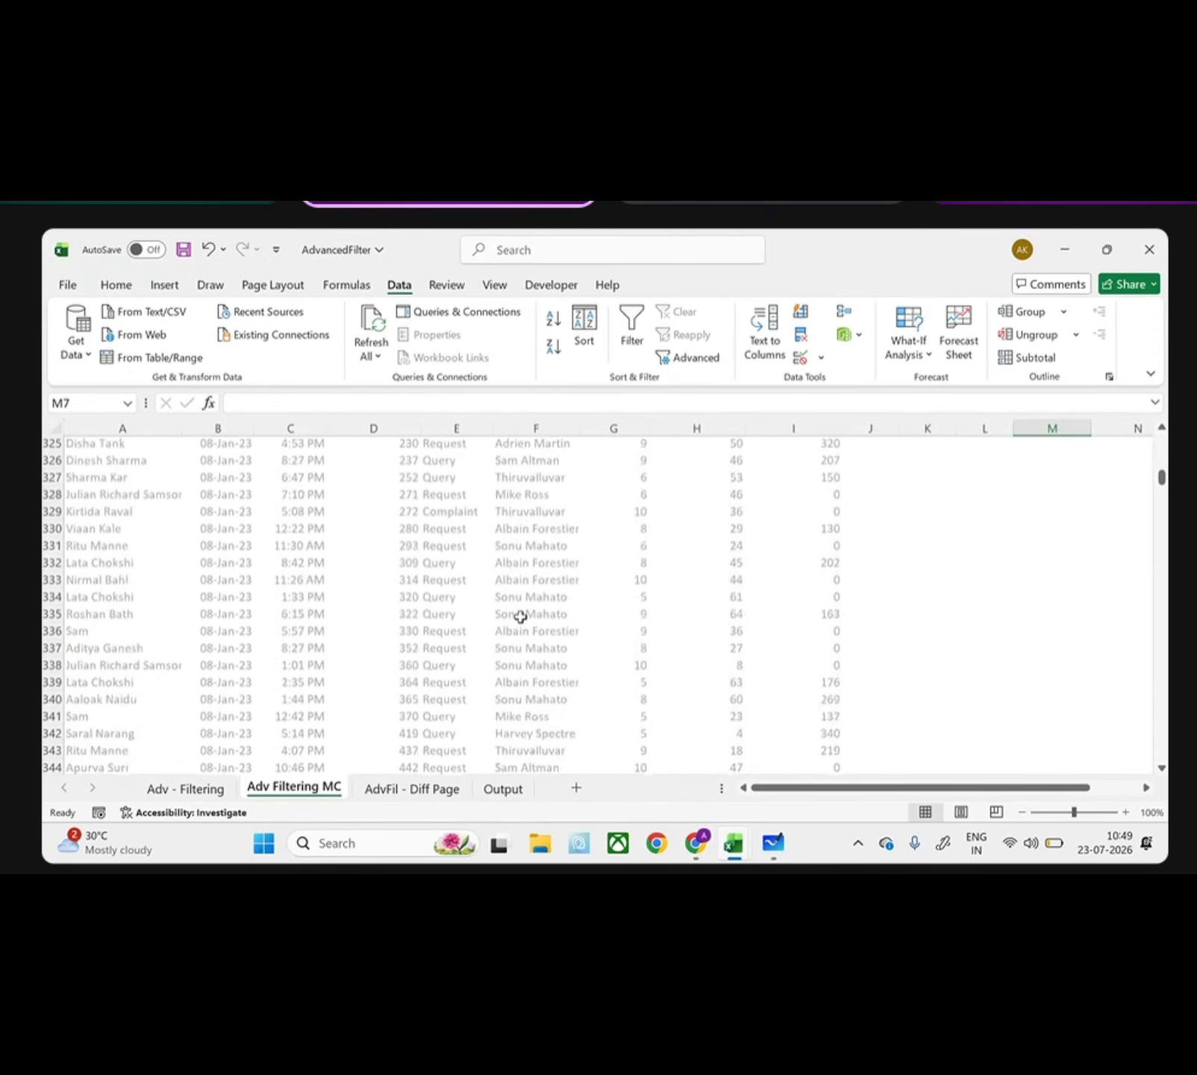
{"action": "scroll", "coordinate": [521, 618], "scroll_direction": "up", "scroll_amount": 20}
{"action": "scroll", "coordinate": [521, 617], "scroll_direction": "up", "scroll_amount": 20}
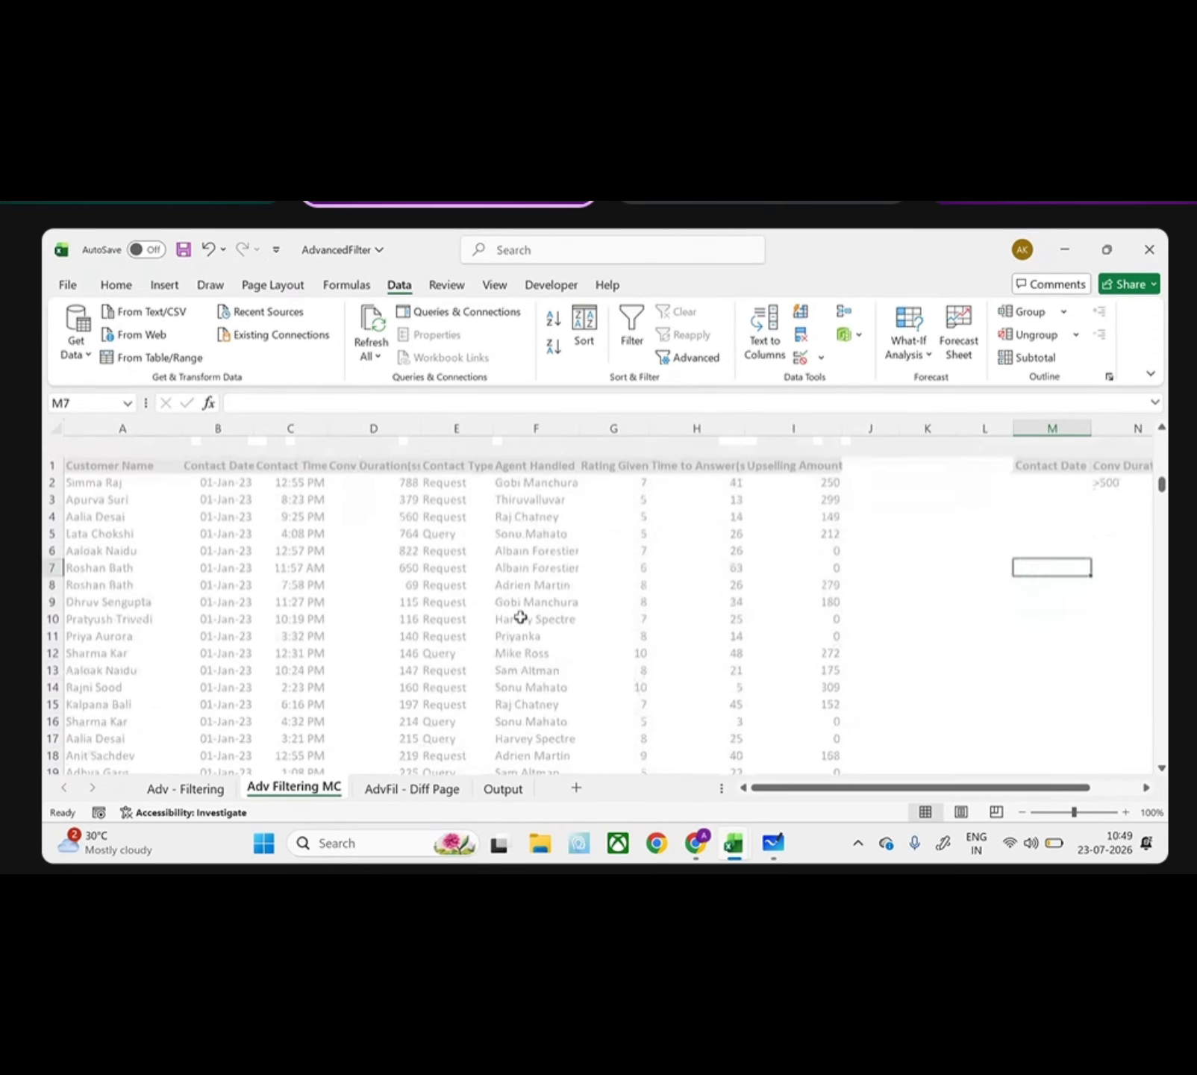
{"action": "left_click", "coordinate": [1014, 617]}
{"action": "type", "text": "0"}
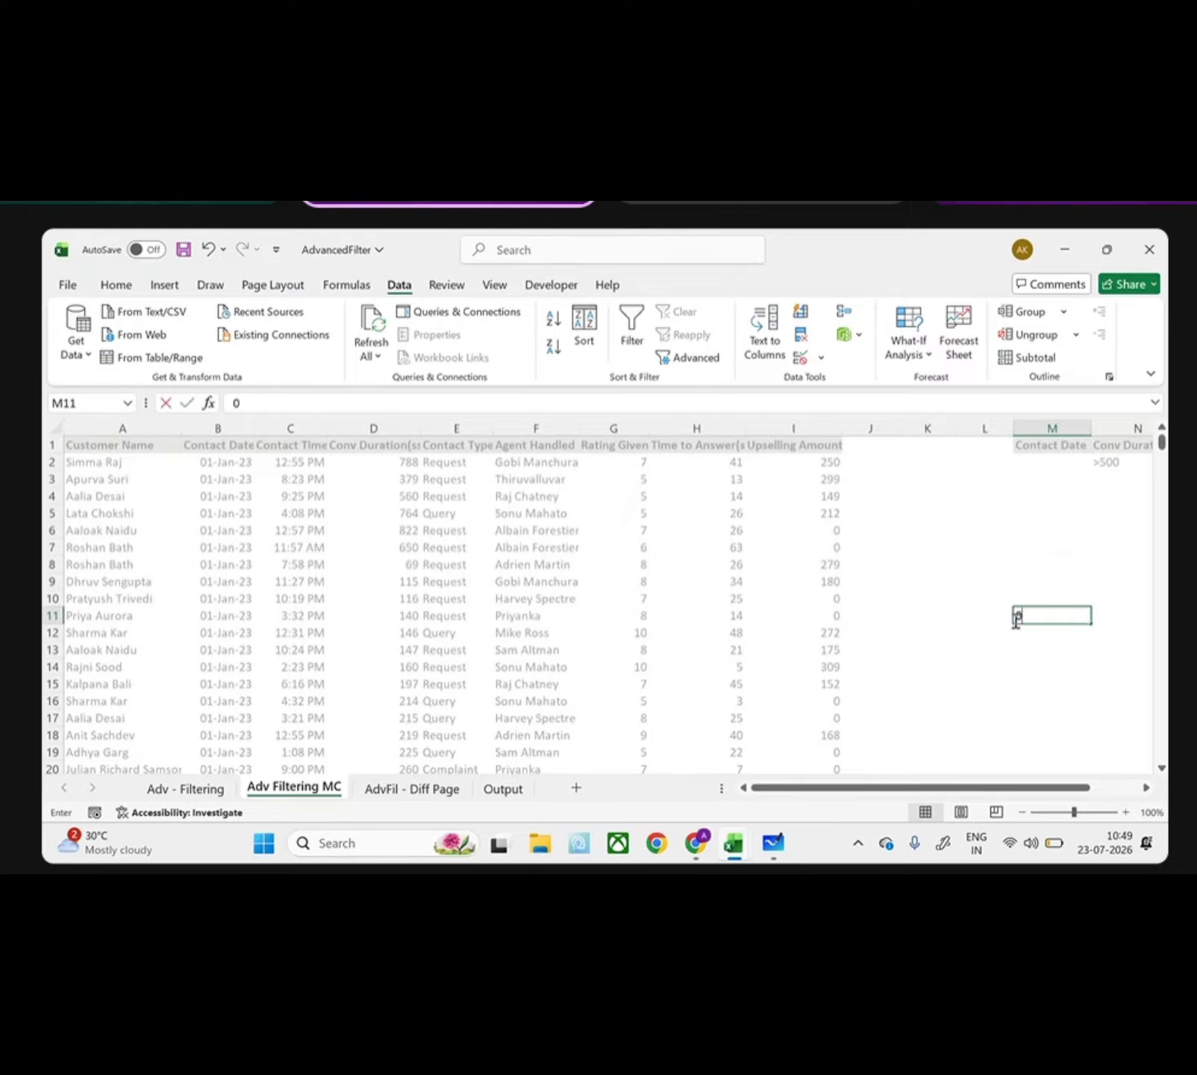
{"action": "type", "text": "7-Jan"}
{"action": "key", "text": "BackSpace"}
{"action": "key", "text": "BackSpace"}
{"action": "key", "text": "BackSpace"}
{"action": "key", "text": "BackSpace"}
{"action": "key", "text": "BackSpace"}
{"action": "key", "text": "BackSpace"}
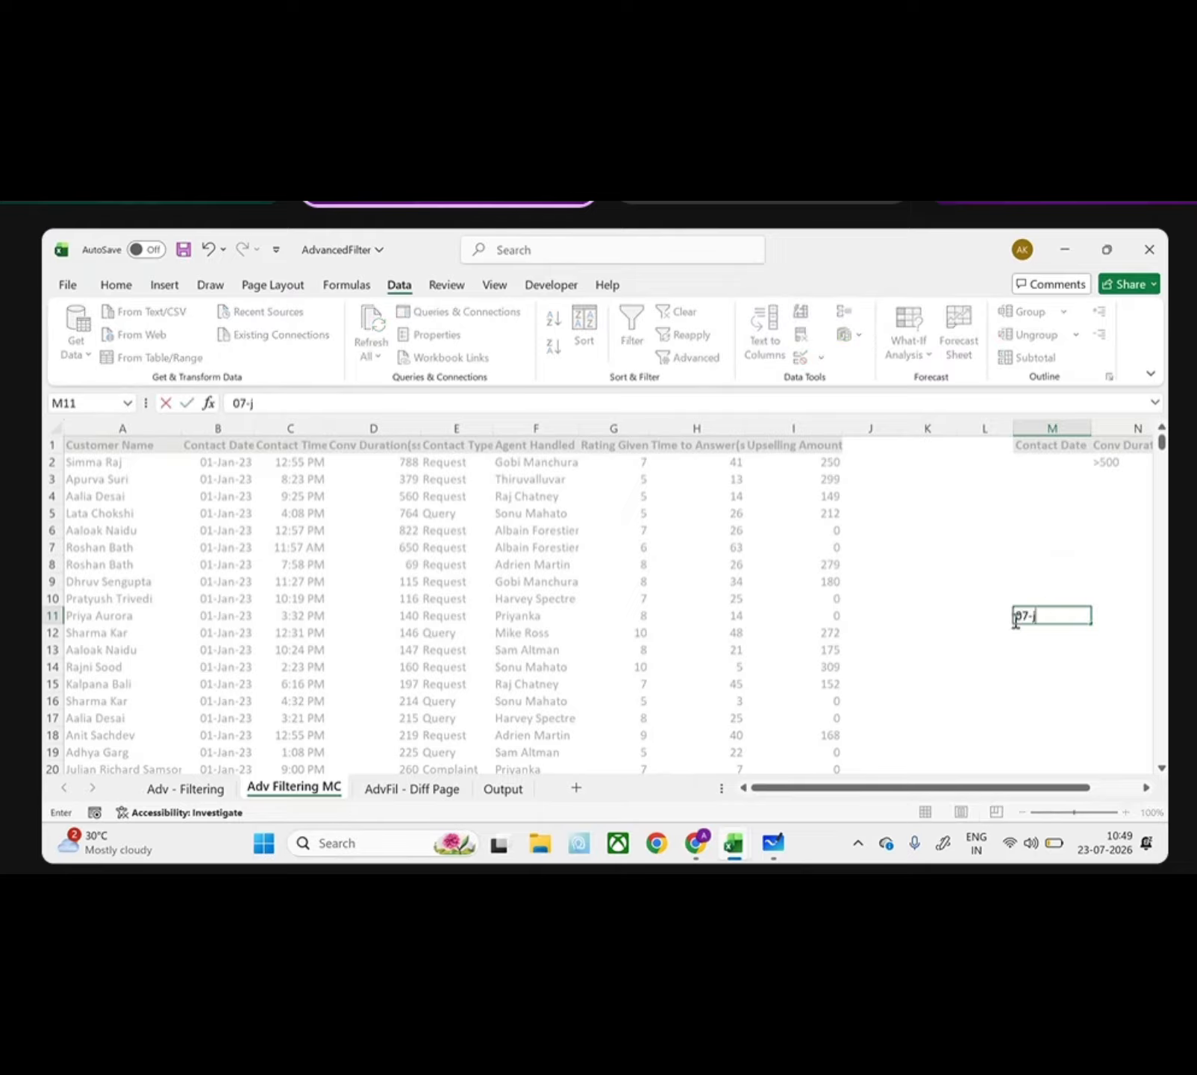
{"action": "type", "text": "befire"}
{"action": "key", "text": "BackSpace"}
{"action": "key", "text": "BackSpace"}
{"action": "key", "text": "BackSpace"}
{"action": "type", "text": "ore 07-jan-2023 and"}
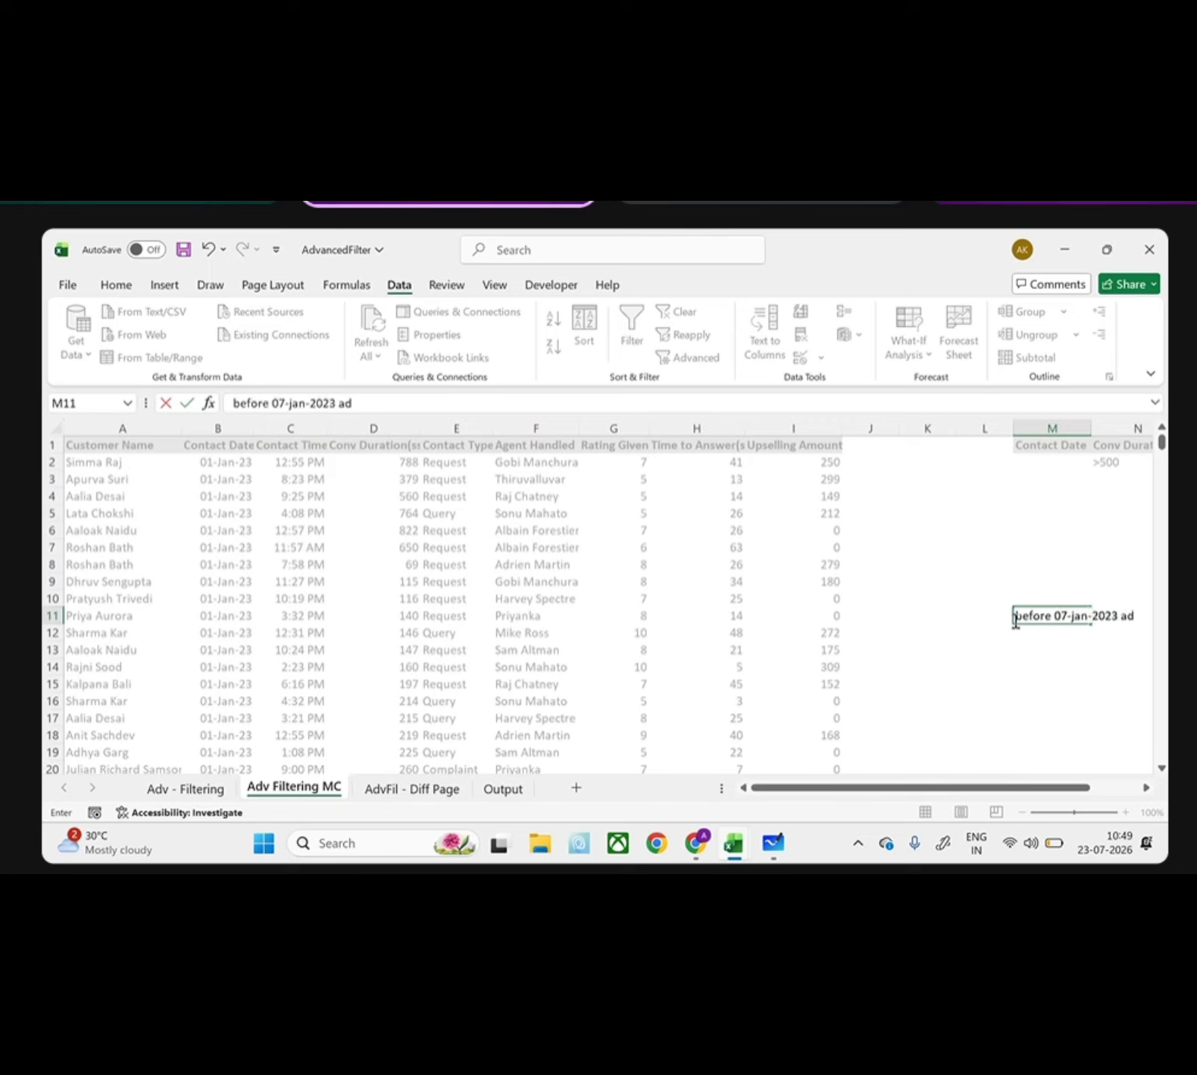
{"action": "key", "text": "BackSpace"}
{"action": "type", "text": "nd"}
{"action": "type", "text": "rating give"}
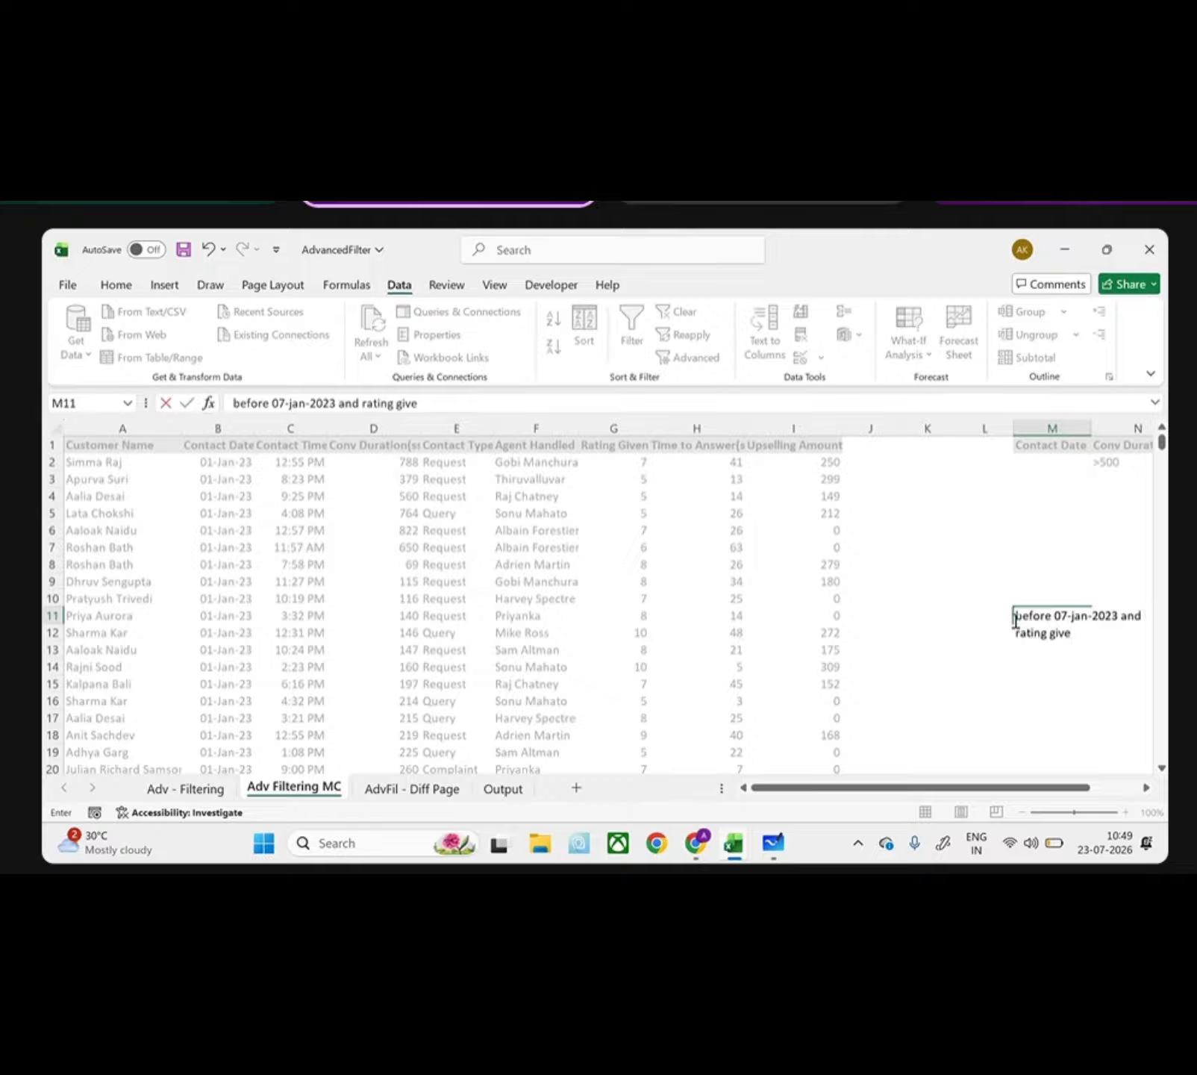
{"action": "type", "text": "n was greater than 7"}
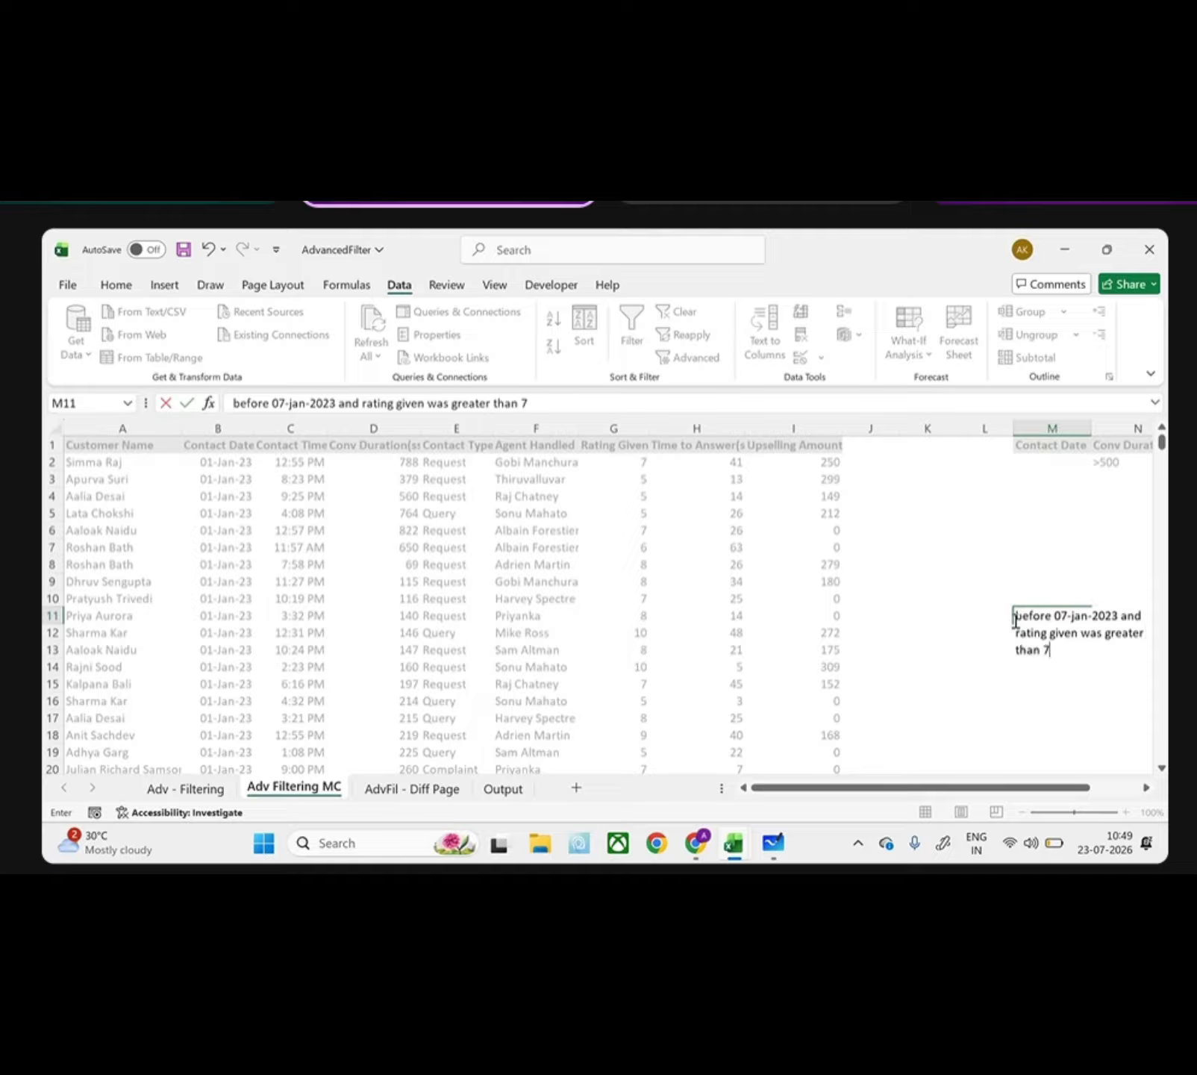
{"action": "key", "text": "Return"}
- Merge and center cells M11:N15 around the practice condition and turn on text wrapping
{"action": "left_click", "coordinate": [1032, 616]}
{"action": "left_click_drag", "start_coordinate": [1033, 615], "coordinate": [1122, 681]}
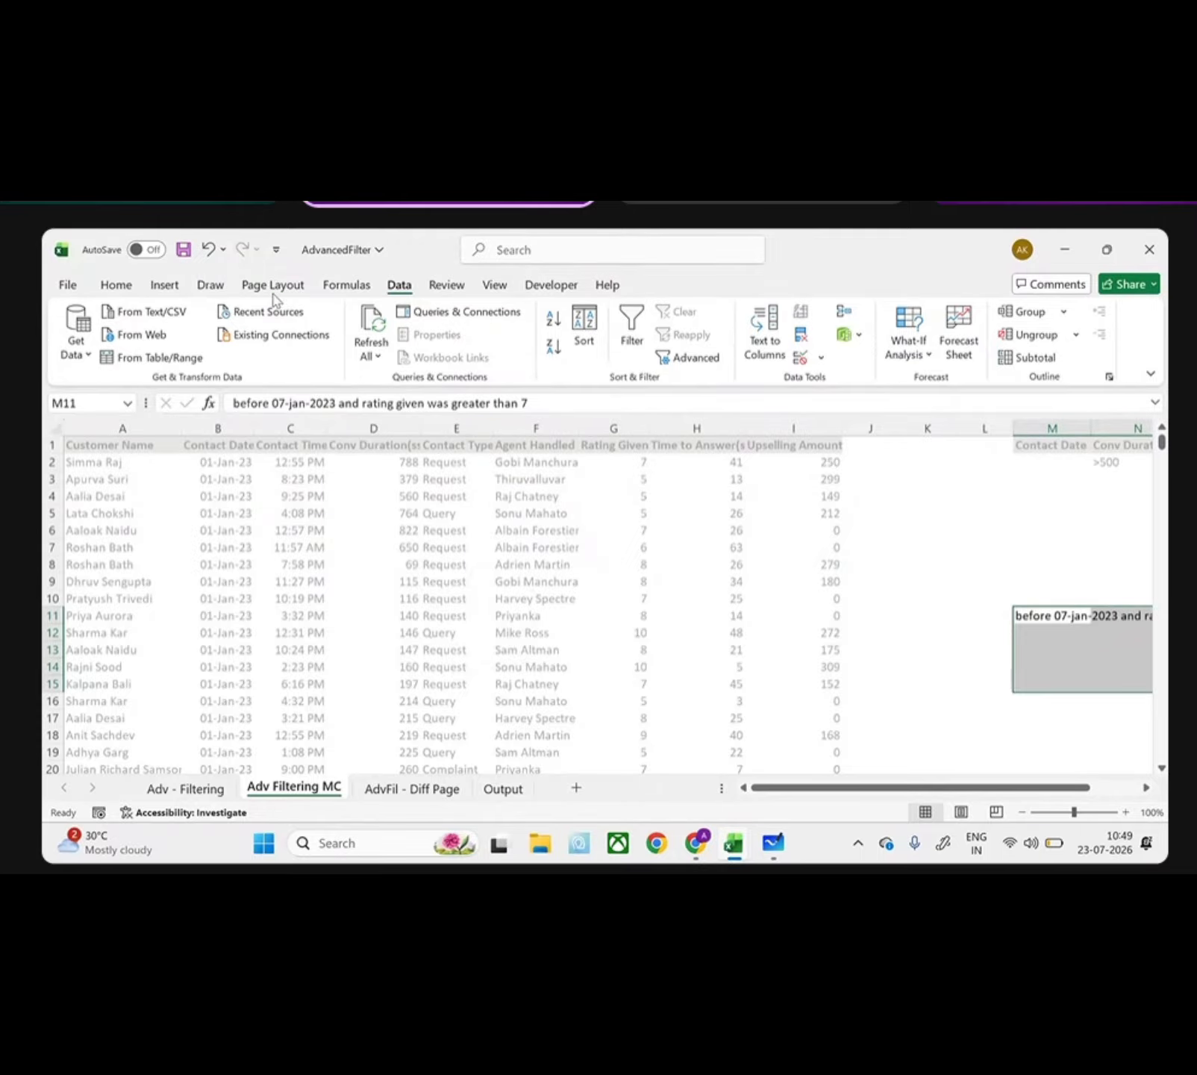
{"action": "left_click", "coordinate": [117, 286]}
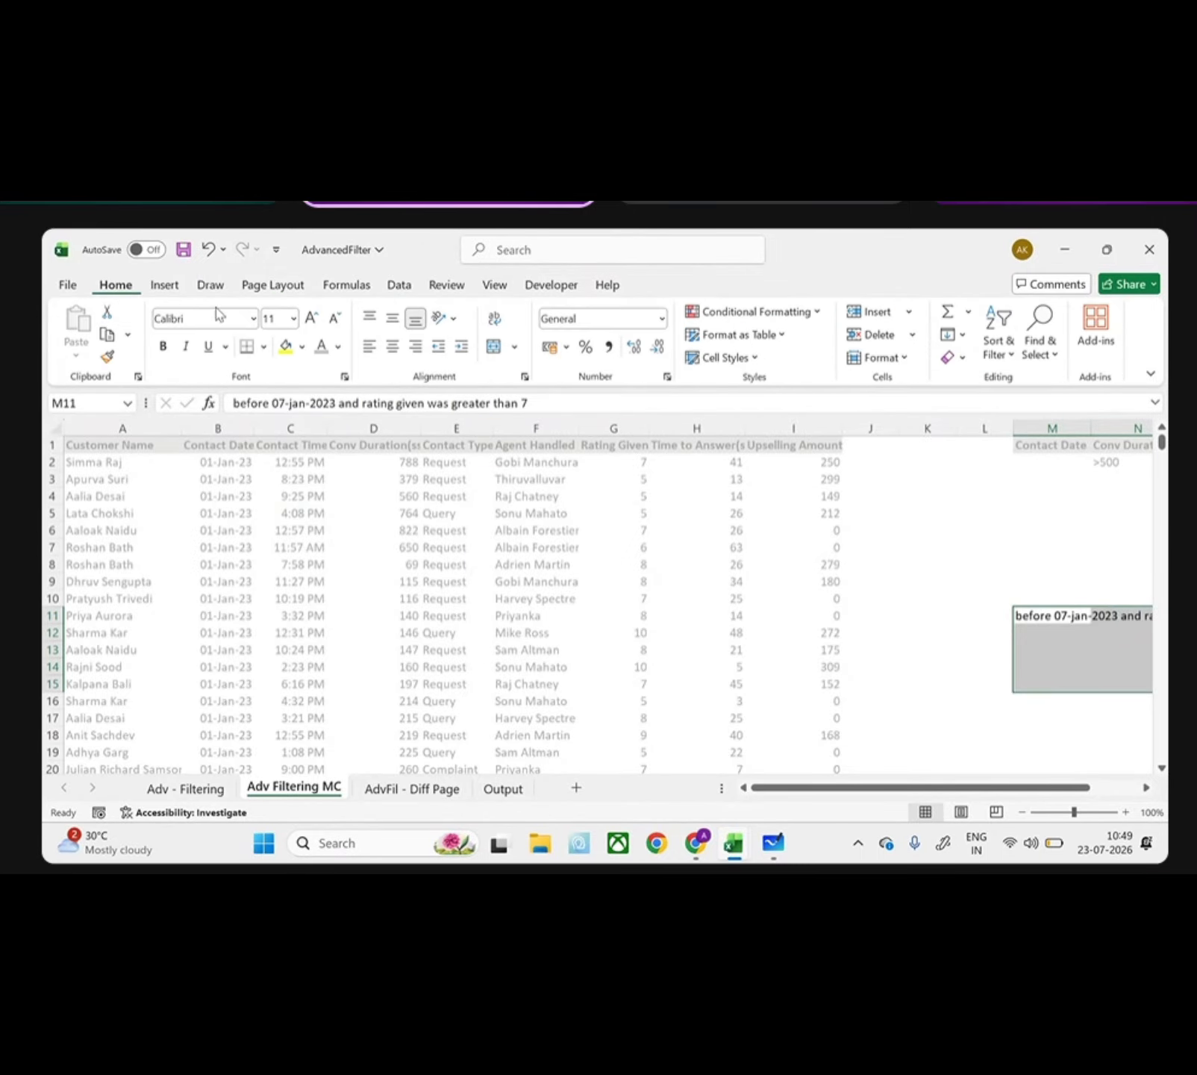
{"action": "left_click", "coordinate": [515, 346]}
{"action": "left_click", "coordinate": [512, 369]}
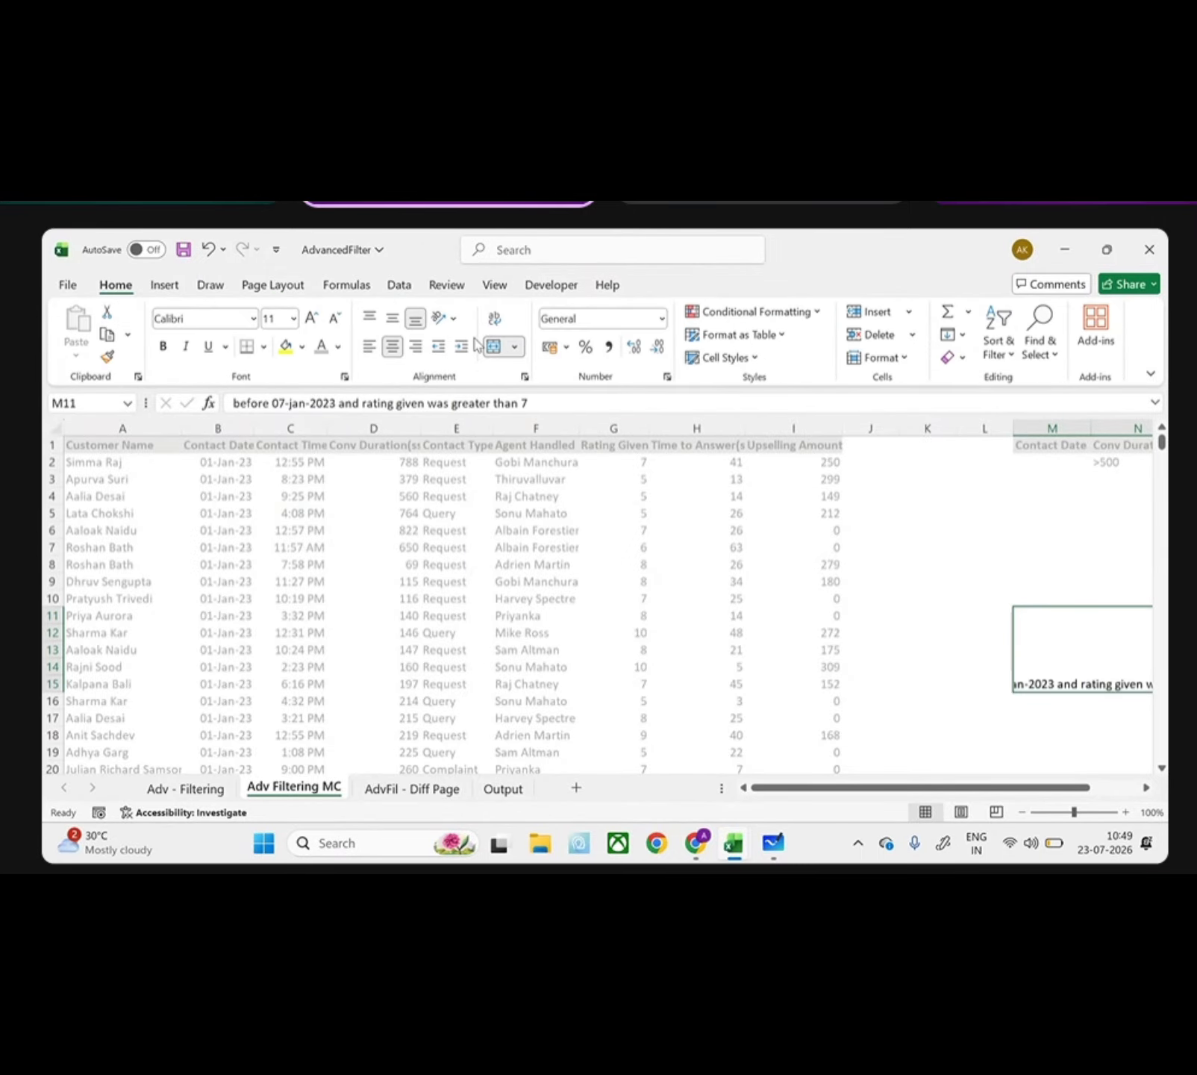
{"action": "left_click", "coordinate": [494, 319]}
{"action": "scroll", "coordinate": [905, 622], "scroll_direction": "right", "scroll_amount": 2}
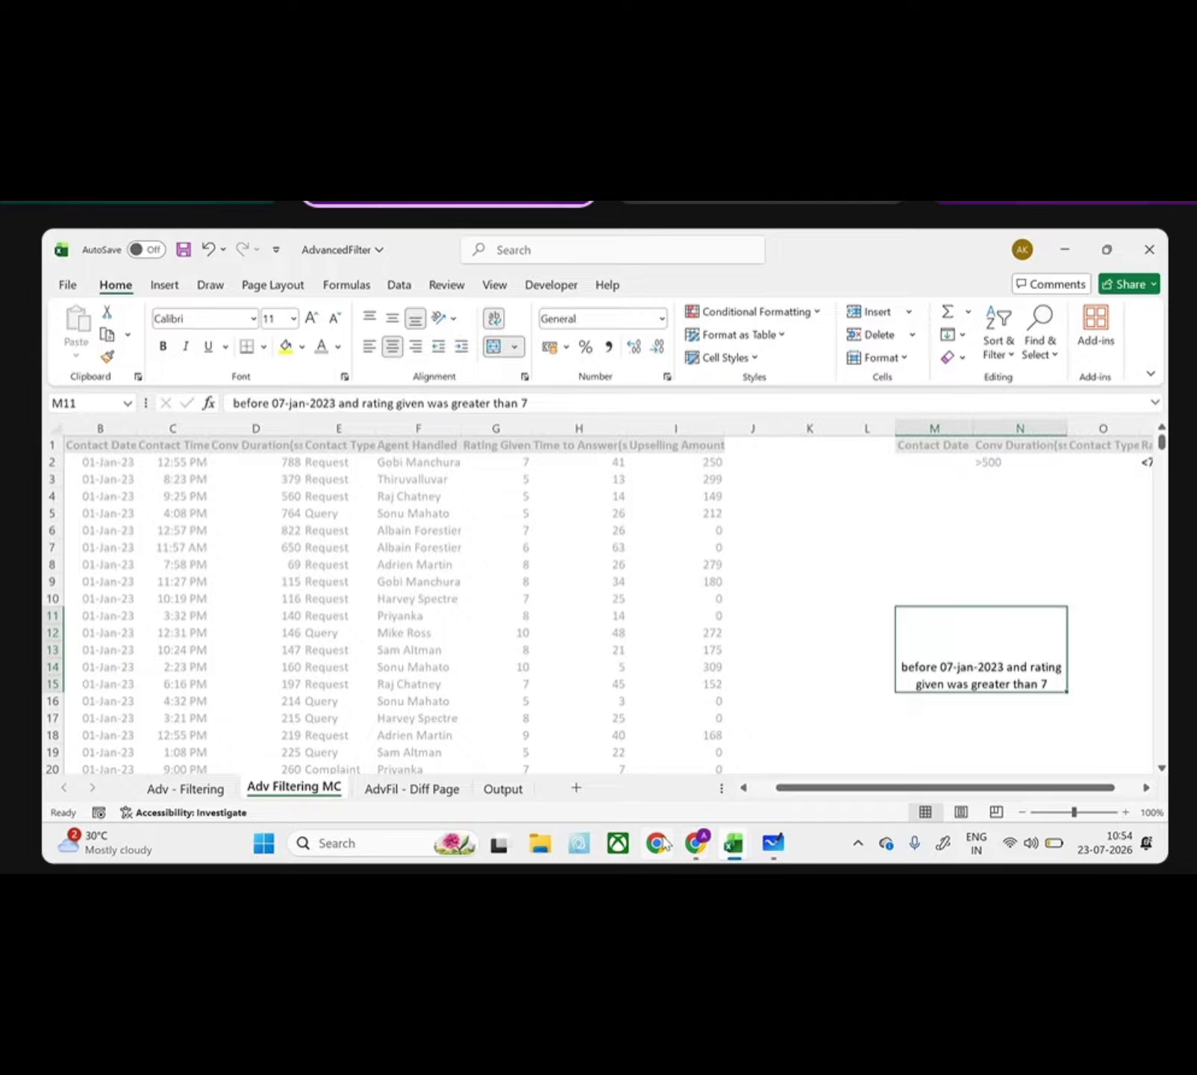
- Switch to Chrome, change to another browser profile, and open the Attendance of Students 2026 spreadsheet in Google Sheets at its Data Base course table
{"action": "left_click", "coordinate": [698, 843]}
{"action": "left_click", "coordinate": [644, 765]}
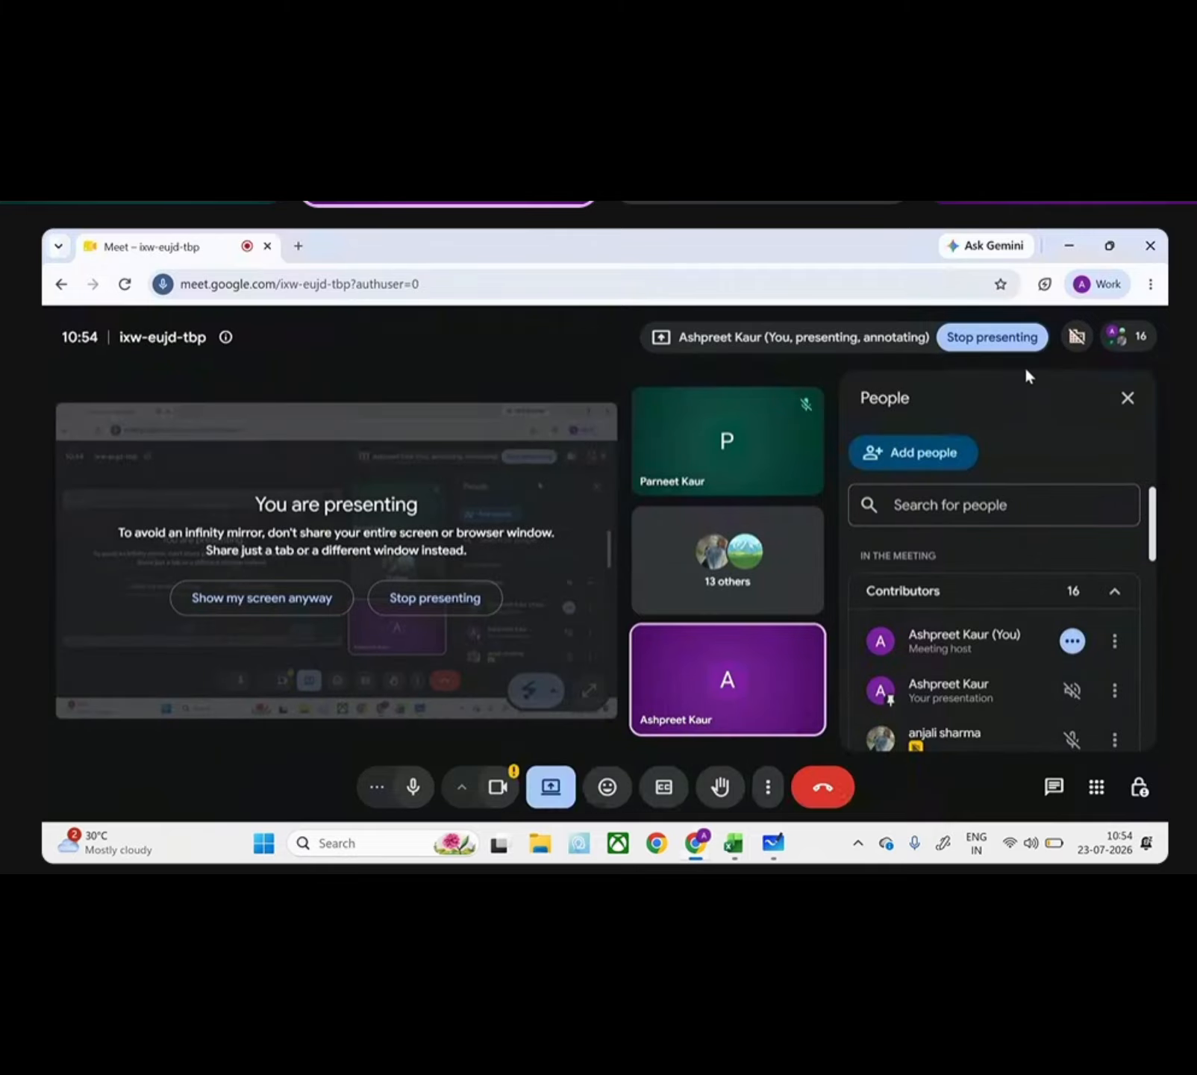
{"action": "left_click", "coordinate": [1105, 285]}
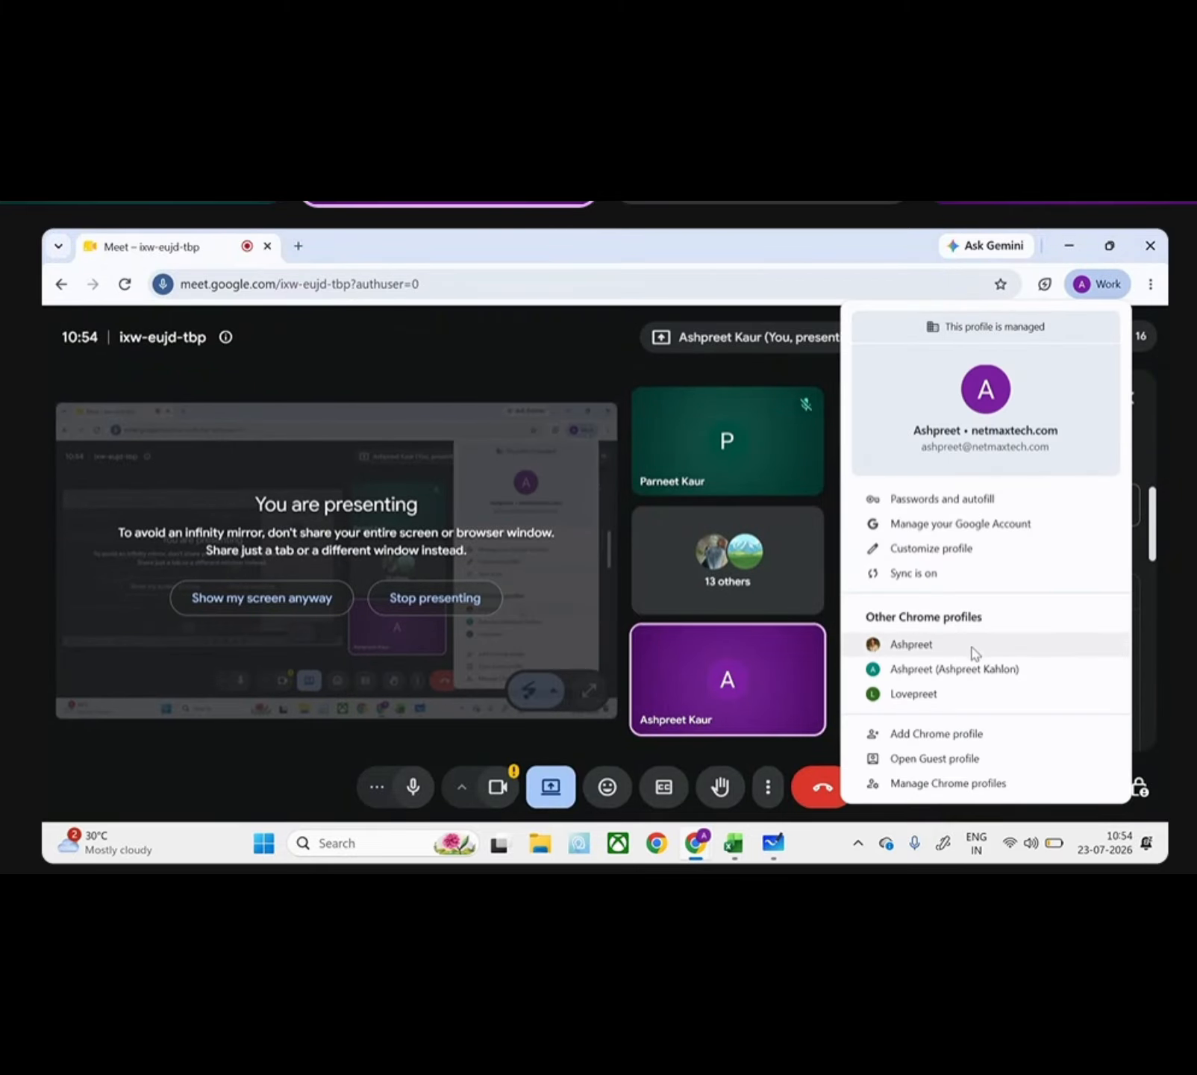
{"action": "left_click", "coordinate": [870, 646]}
{"action": "type", "text": "google s"}
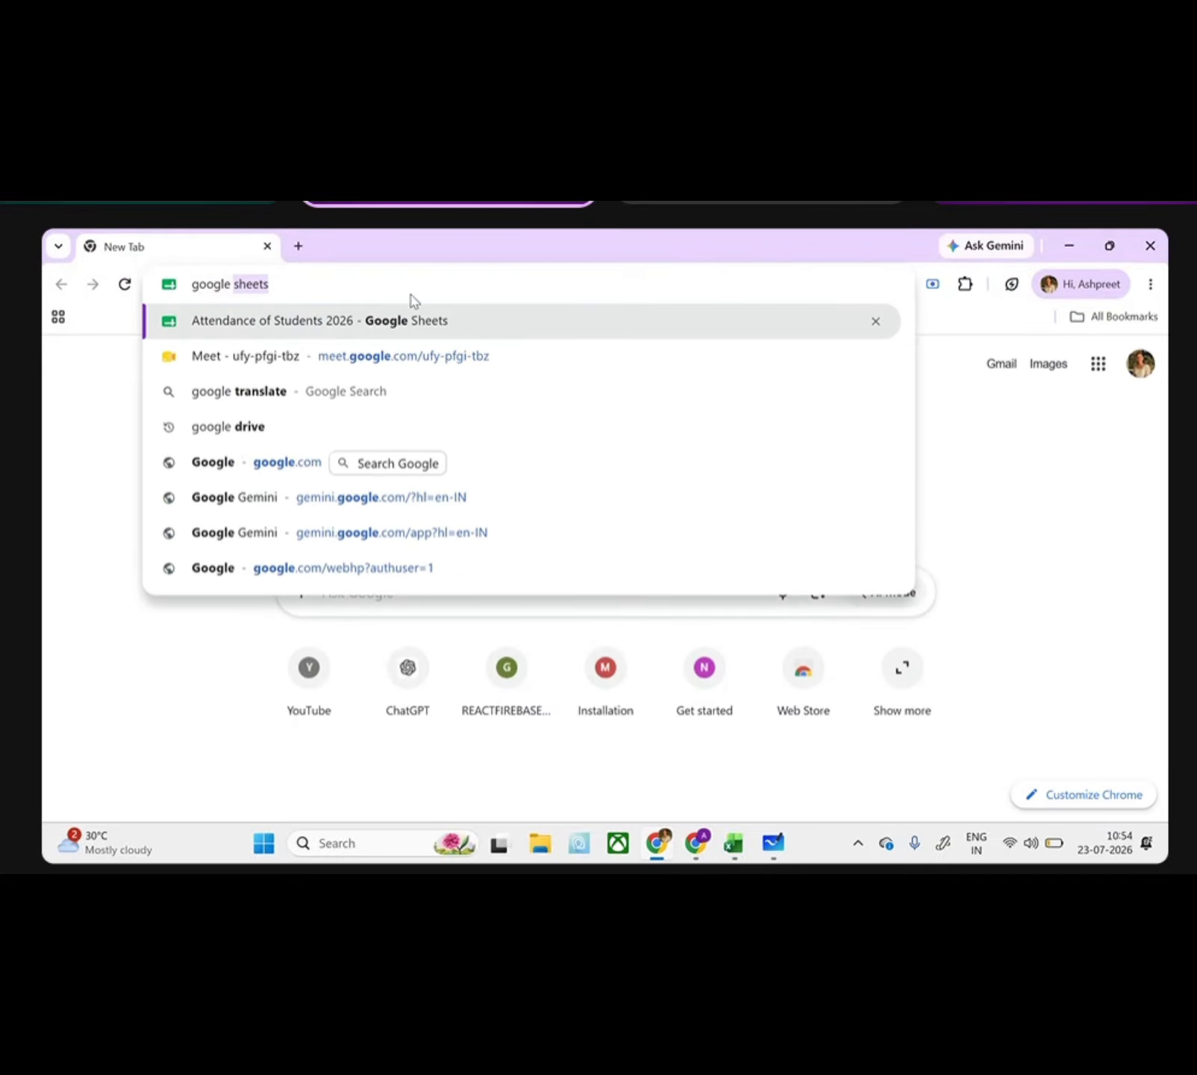
{"action": "key", "text": "Return"}
{"action": "scroll", "coordinate": [543, 640], "scroll_direction": "down", "scroll_amount": 15}
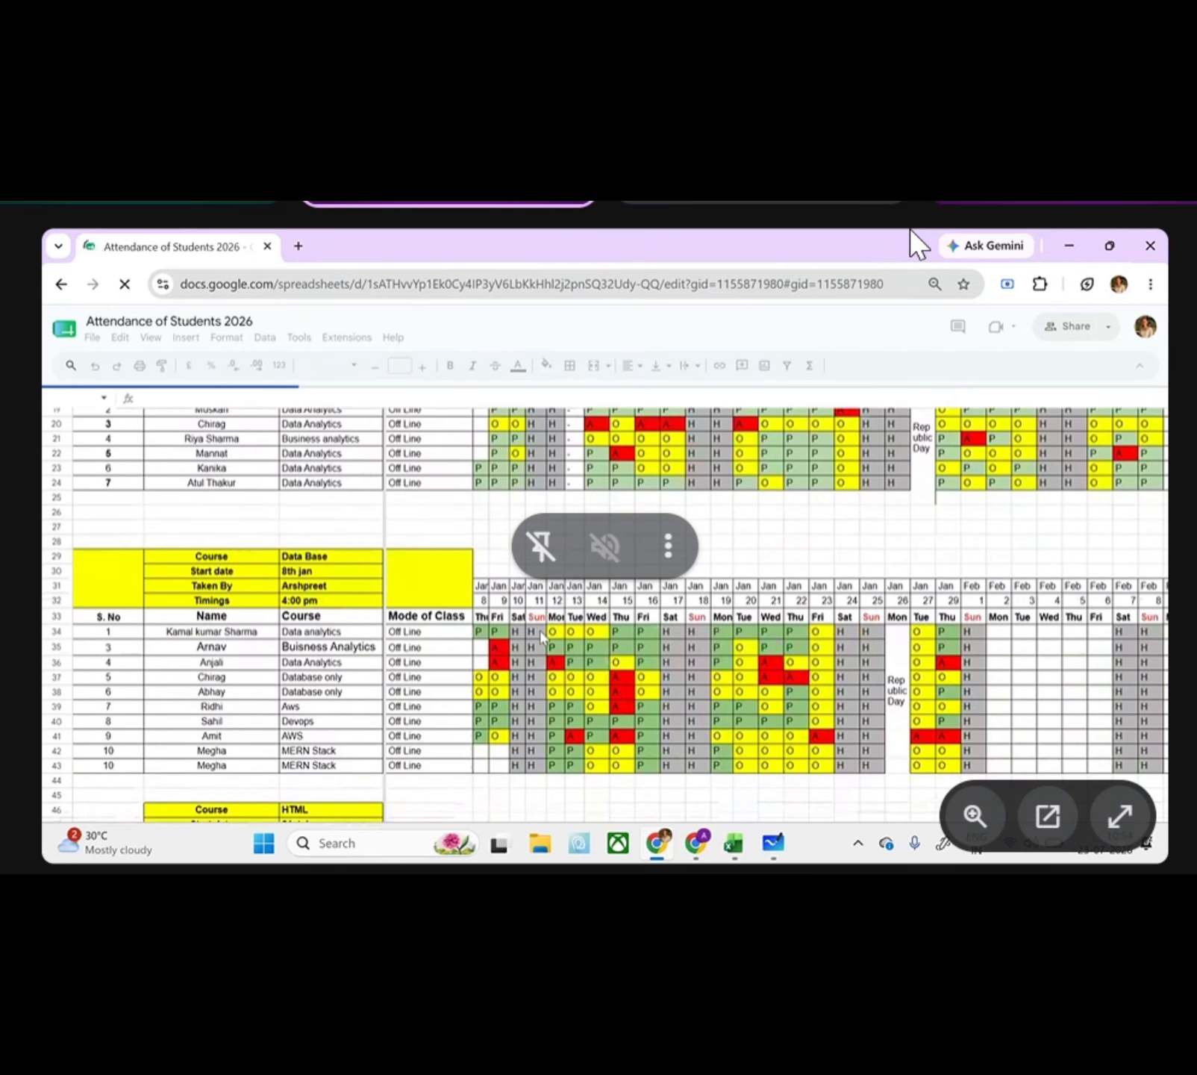